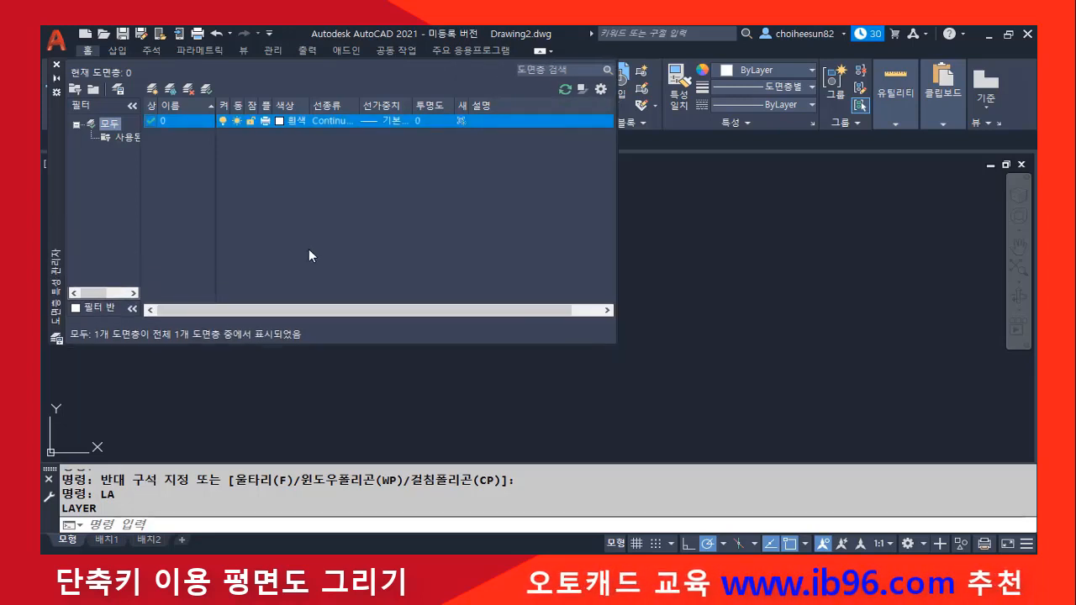
Create a new layer named center
left_click(153, 88)
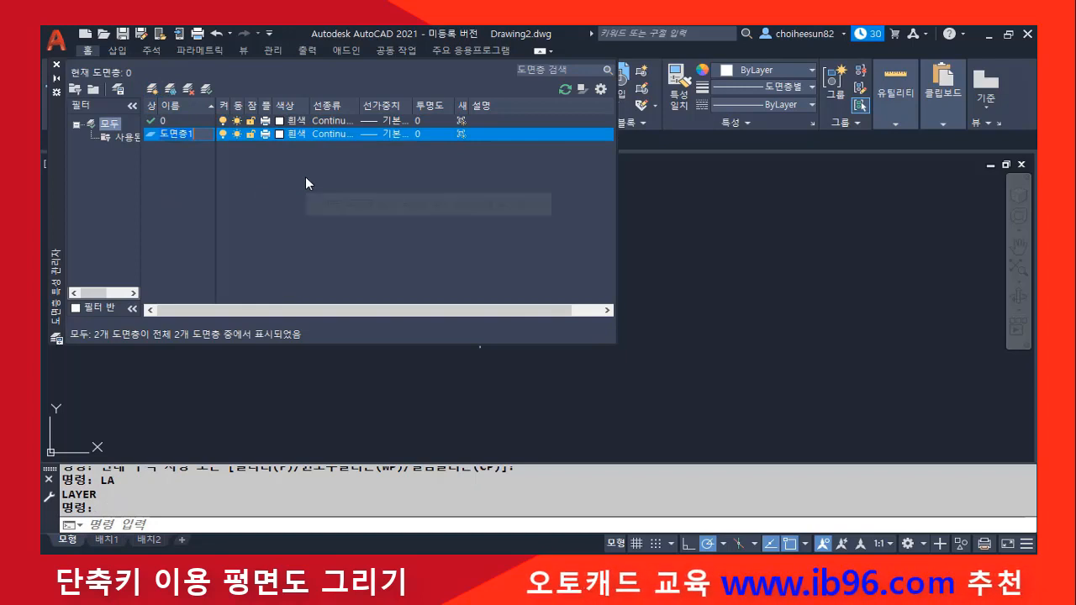
type("wn")
key("BackSpace")
key("BackSpace")
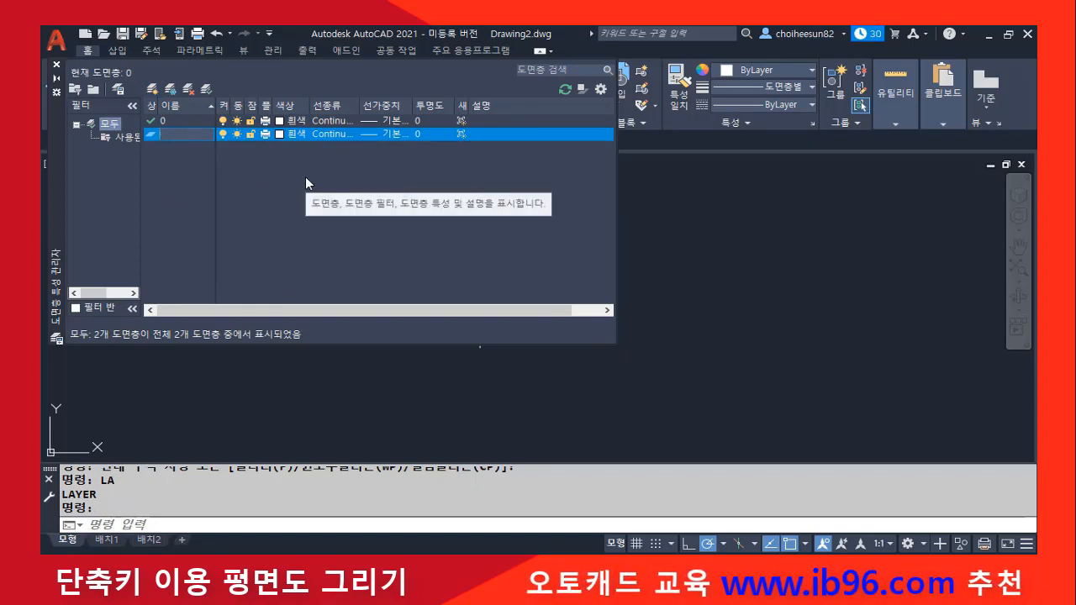
type("중시")
key("BackSpace")
key("BackSpace")
key("BackSpace")
type("center")
key("Return")
Add three more layers named wall, door and window
key("alt+n")
type("w")
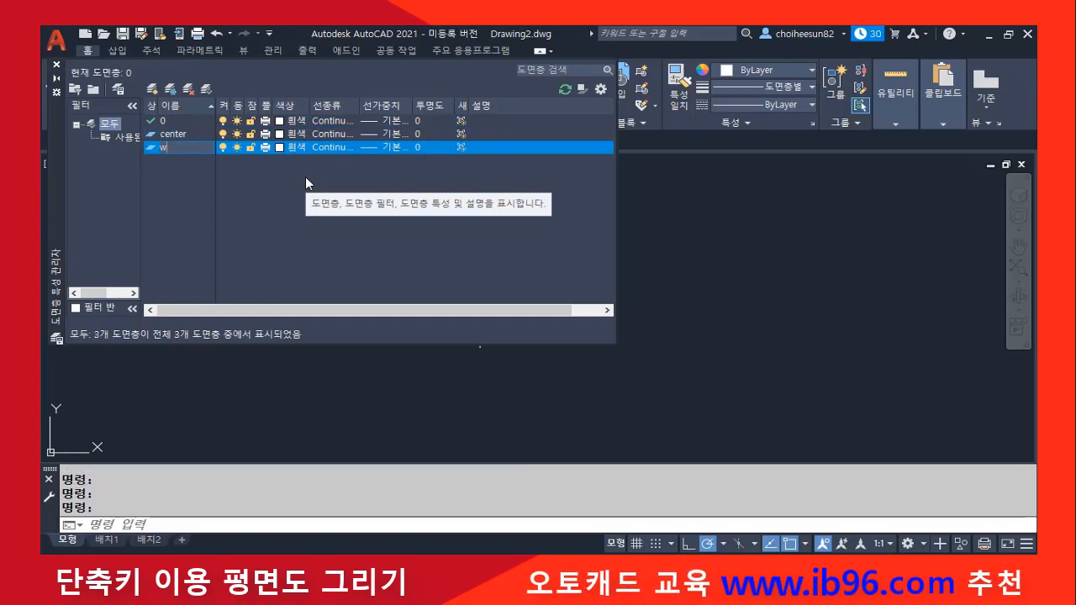
type("all")
key("Return")
key("alt+n")
type("door")
key("Return")
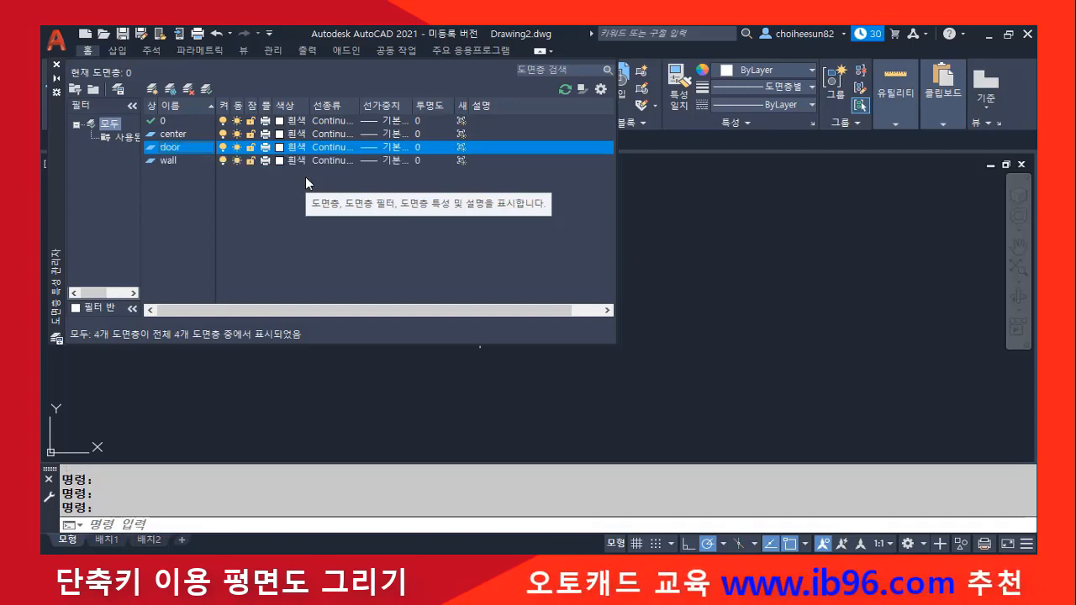
key("alt+n")
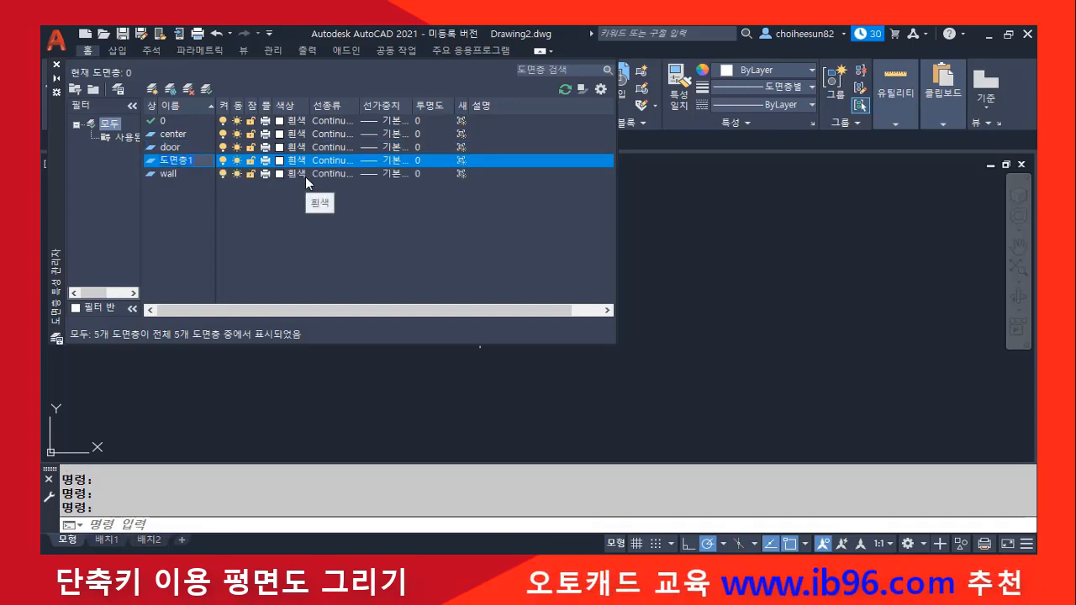
type("window")
key("Return")
Set the center layer's color to red and the door layer's color to green (index 3)
left_click(278, 131)
left_click(396, 329)
left_click(509, 409)
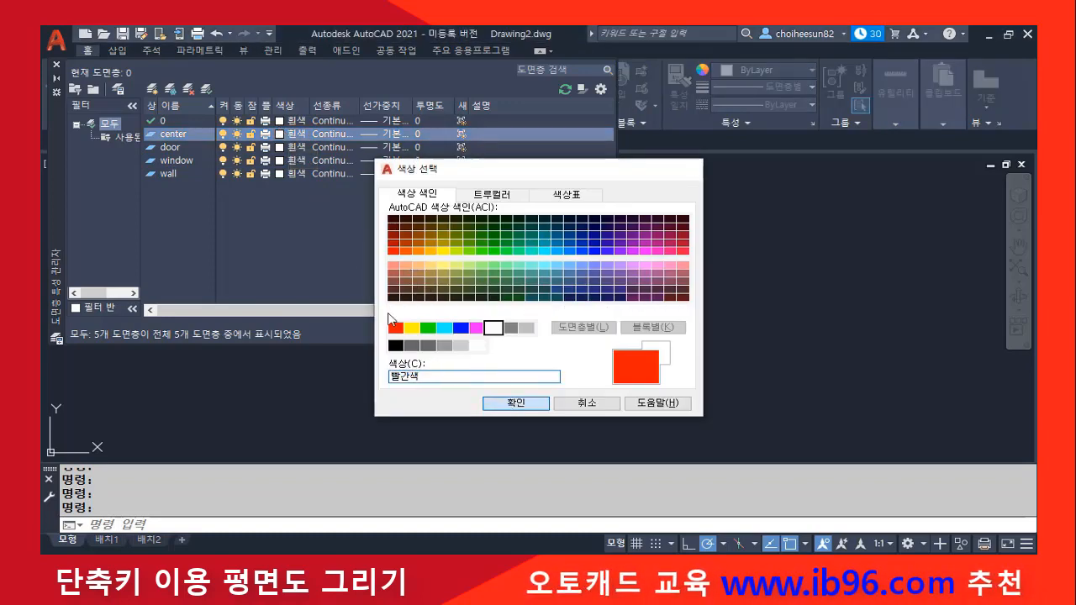
left_click(286, 147)
type("3")
left_click(516, 403)
Set the window layer's color to green (index 3)
left_click(286, 160)
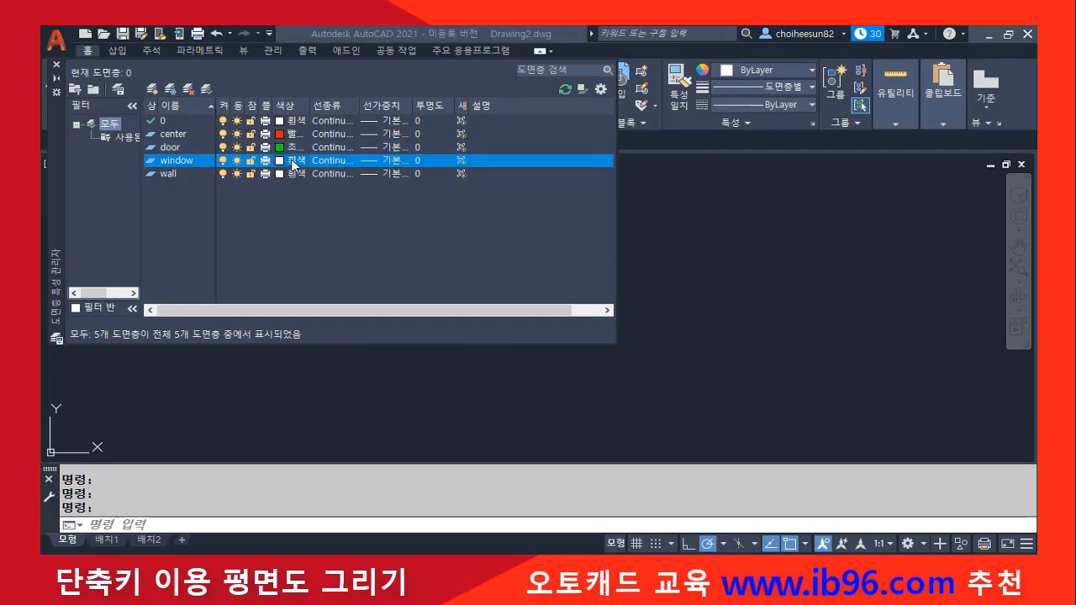
type("3")
left_click(515, 404)
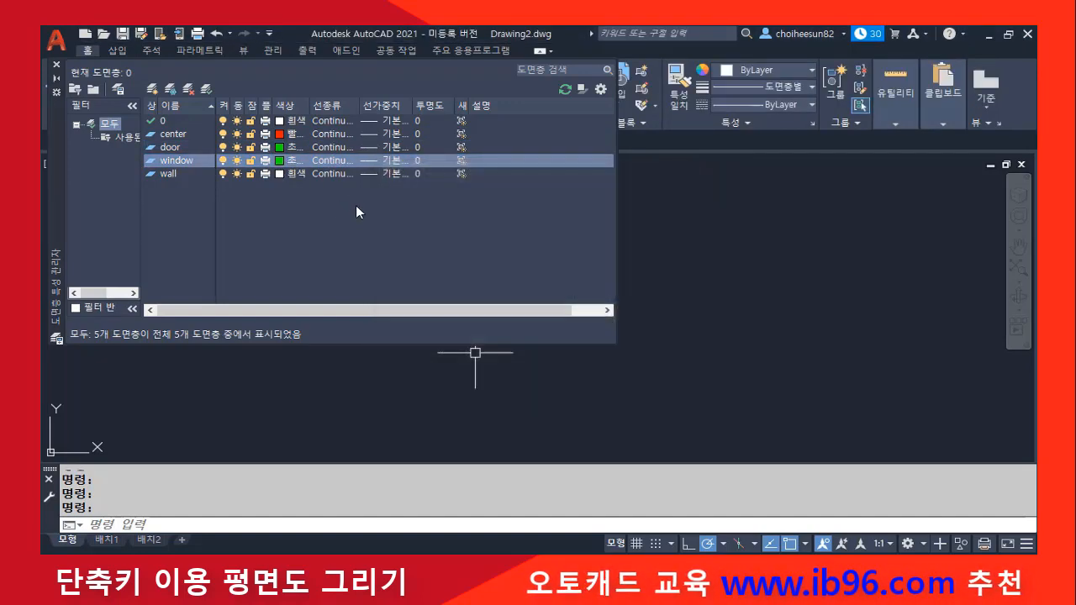
Set the wall layer's color to yellow (index 2)
left_click(287, 173)
type("2")
left_click(516, 403)
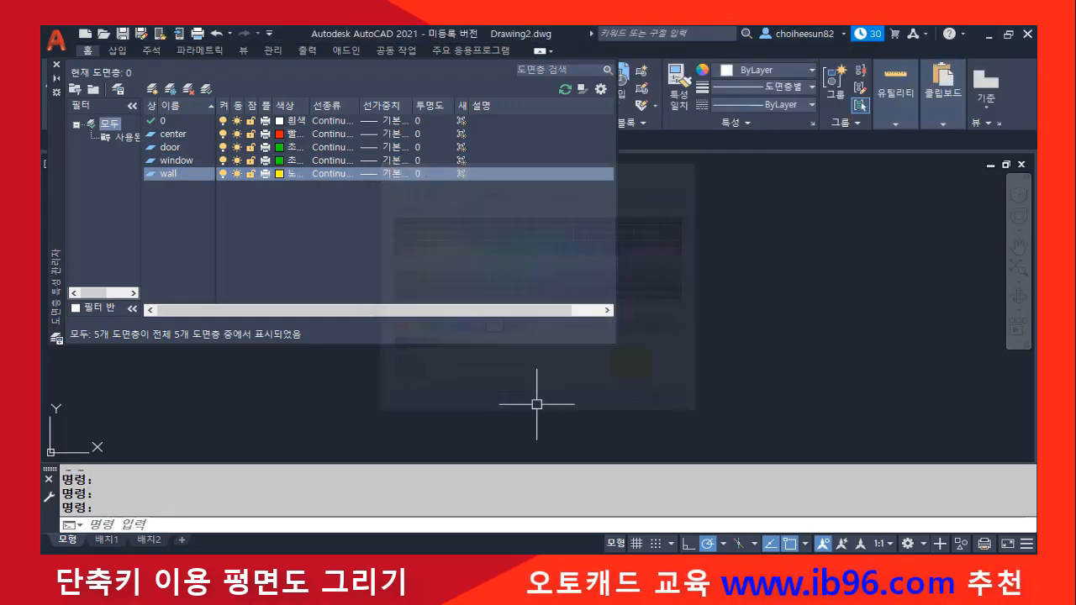
Load the CENTER linetype from acadiso.lin and assign it to the center layer
left_click(335, 134)
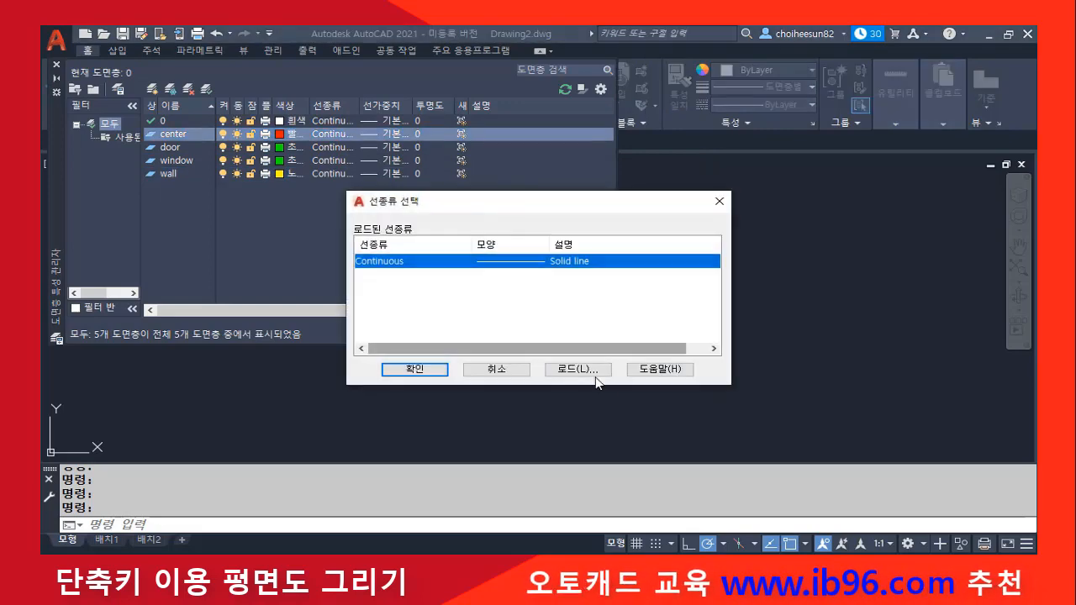
left_click(579, 369)
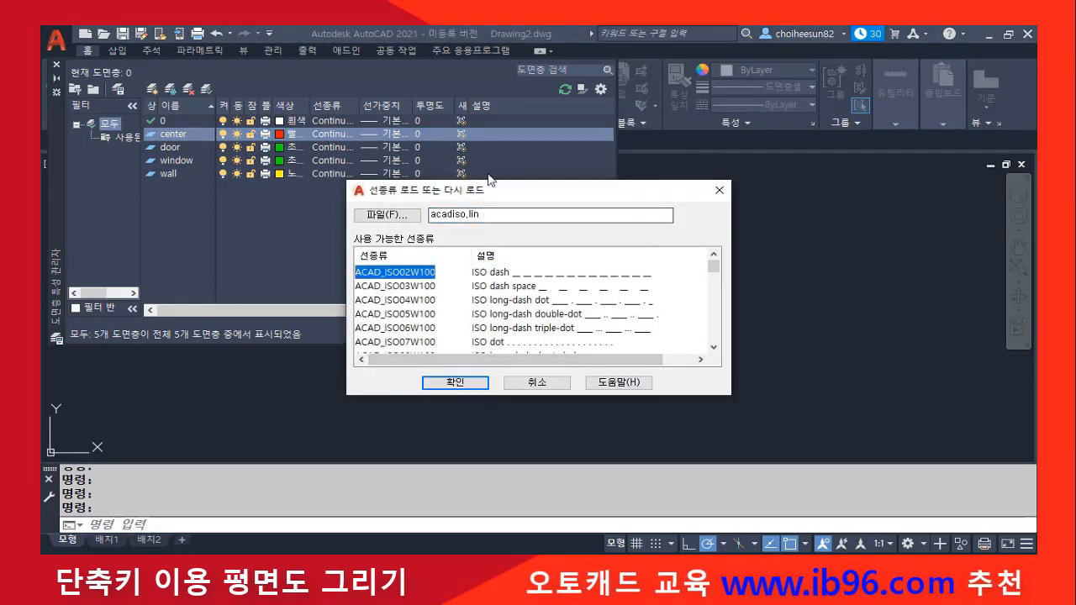
left_click_drag(499, 335, 516, 467)
left_click(479, 309)
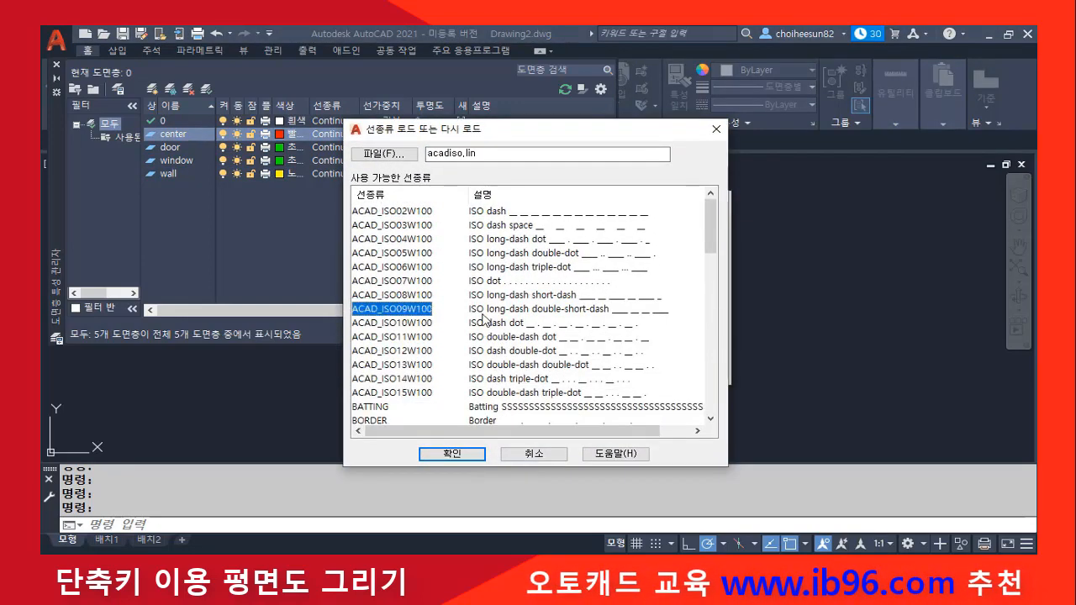
scroll(480, 334, "down", 2)
scroll(480, 336, "down", 2)
left_click(380, 282)
left_click(458, 454)
left_click(385, 263)
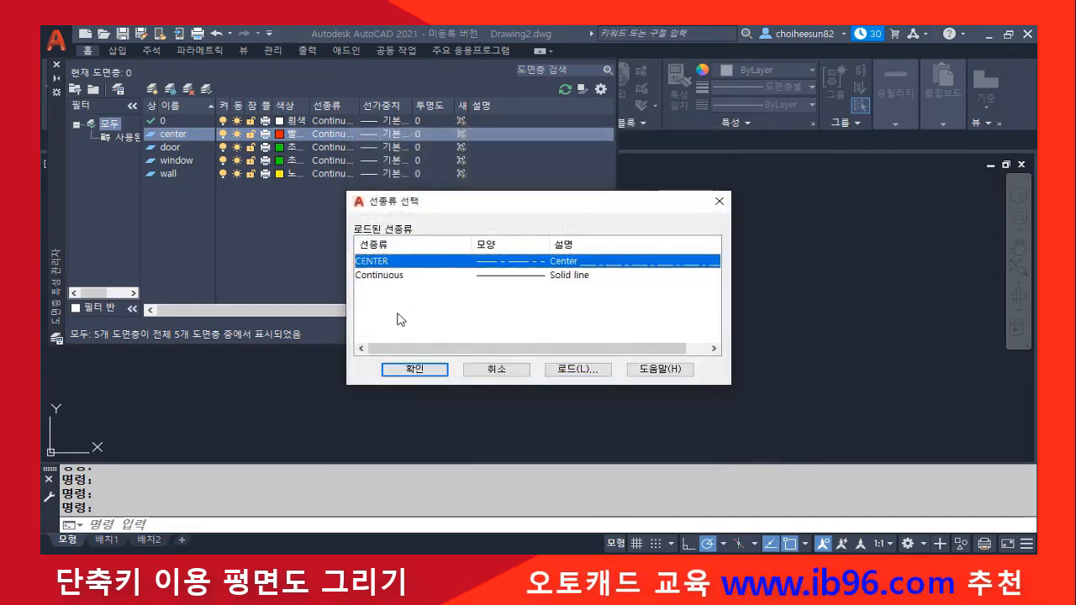
left_click(415, 370)
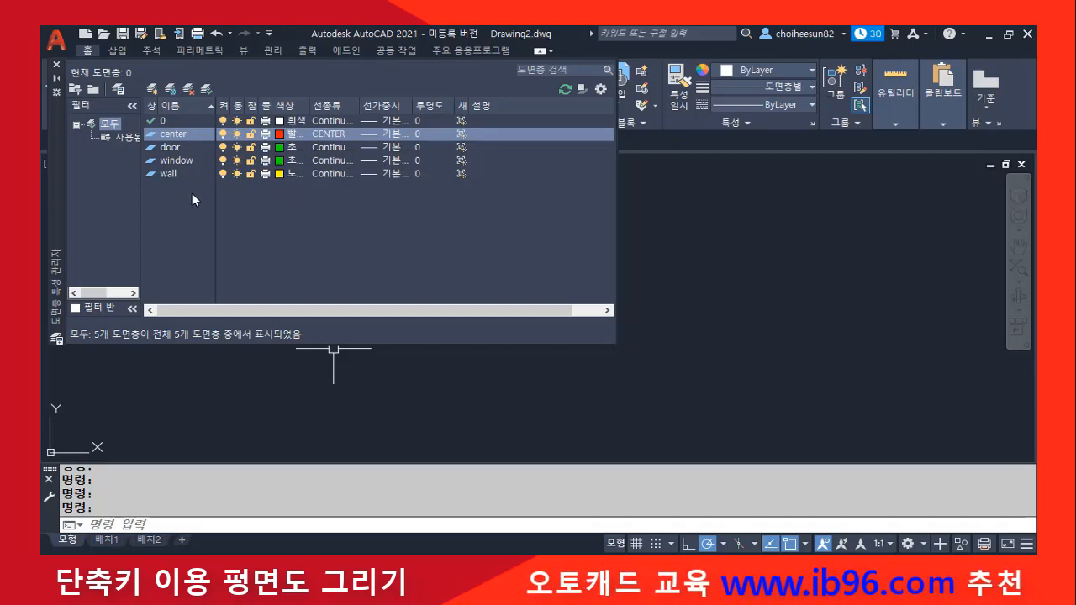
Change the window layer's color to cyan and close the layer manager
left_click(291, 159)
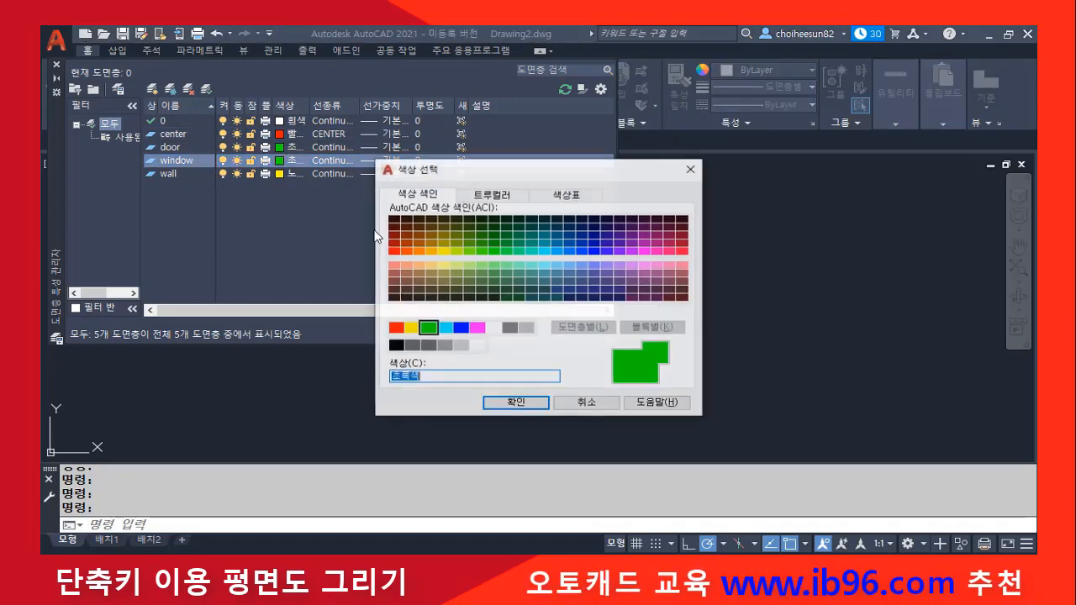
left_click(446, 328)
left_click(516, 402)
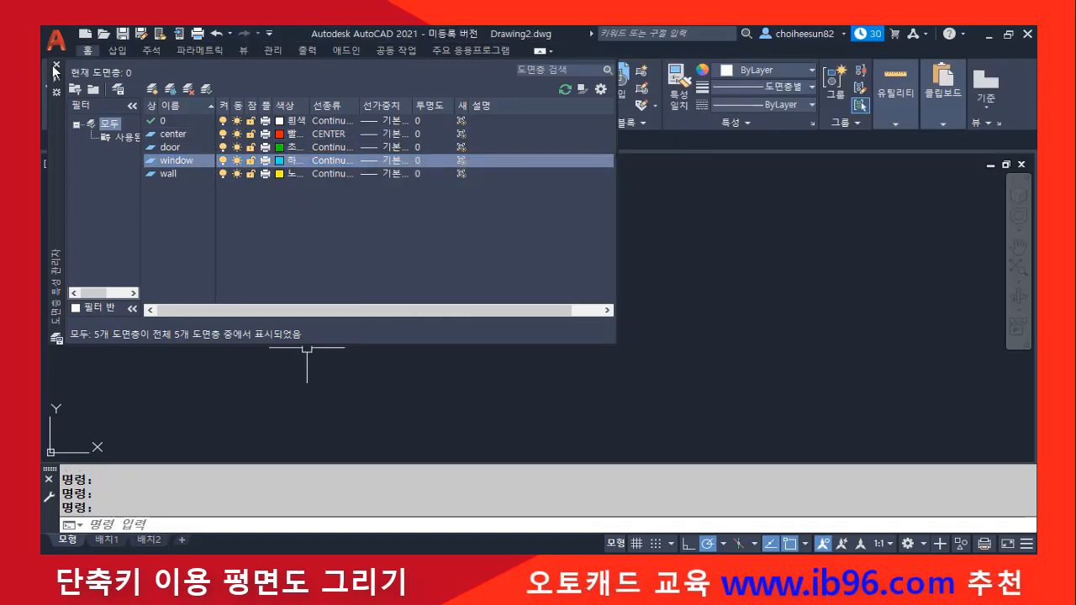
left_click(56, 65)
left_click(424, 275)
left_click(482, 287)
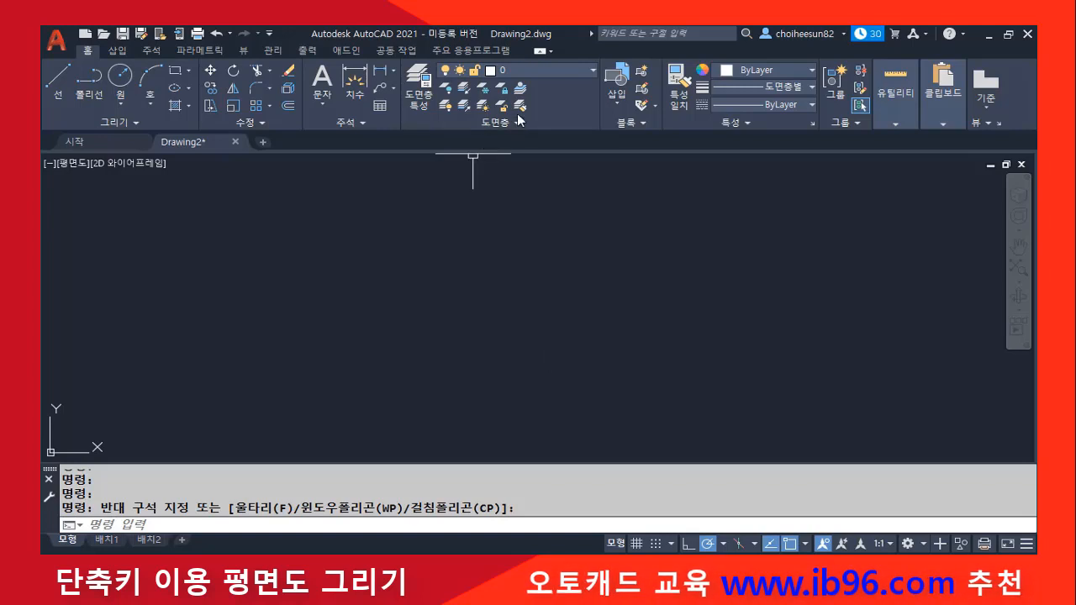
Make center the current layer
left_click(576, 76)
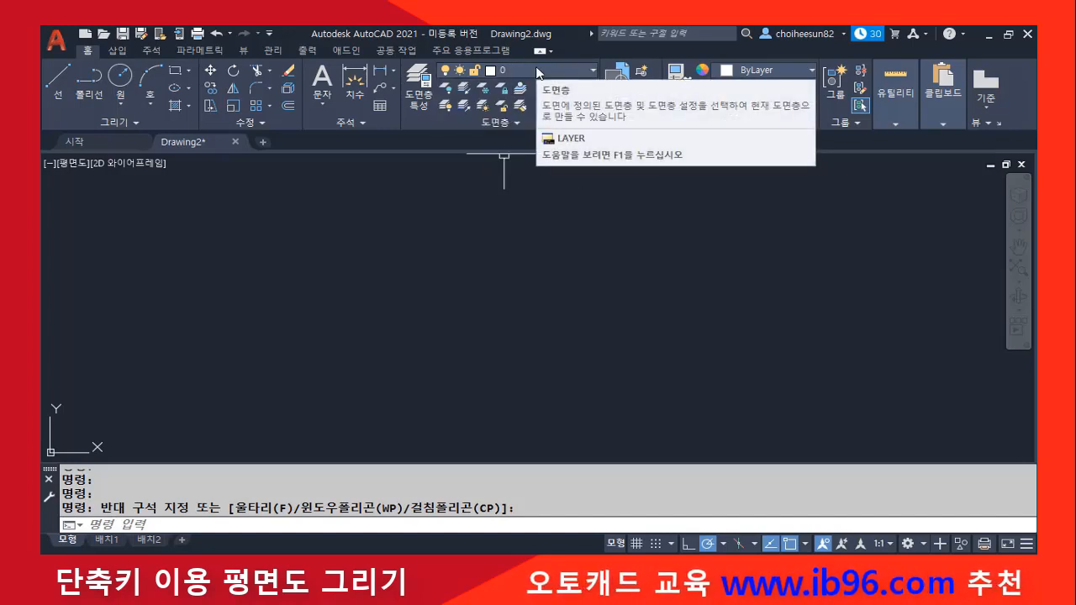
left_click(578, 73)
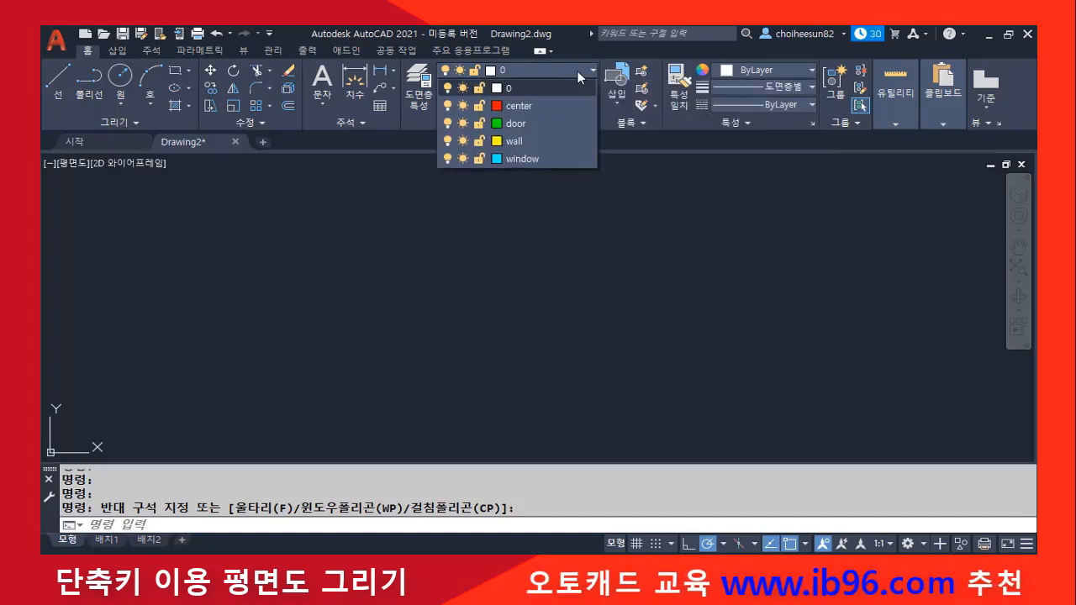
left_click(541, 107)
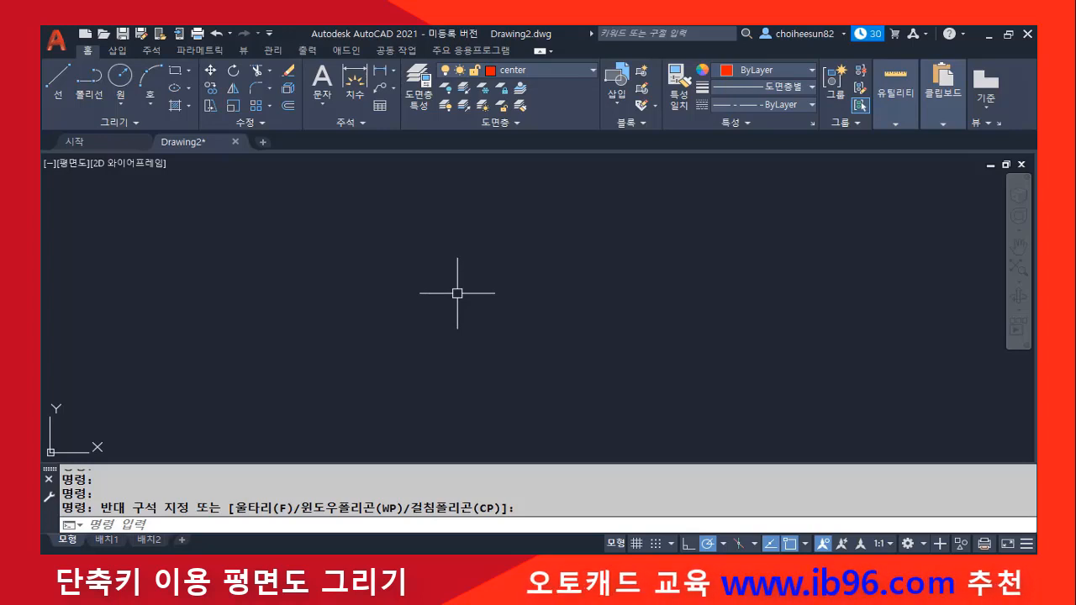
Draw a long horizontal center line across the lower part of the drawing area with ortho mode on
type("d")
key("BackSpace")
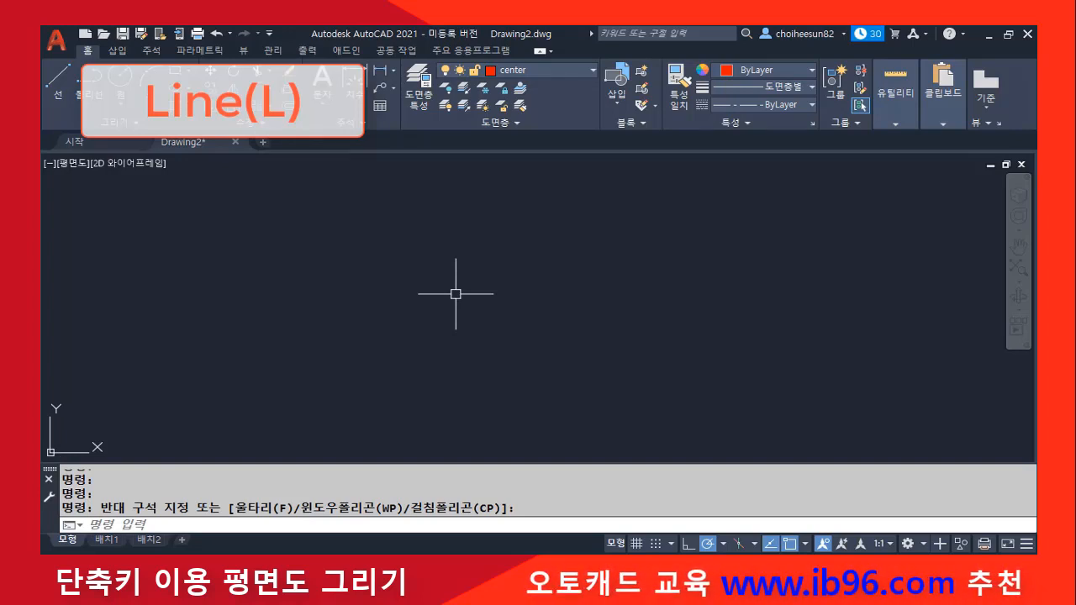
type("L")
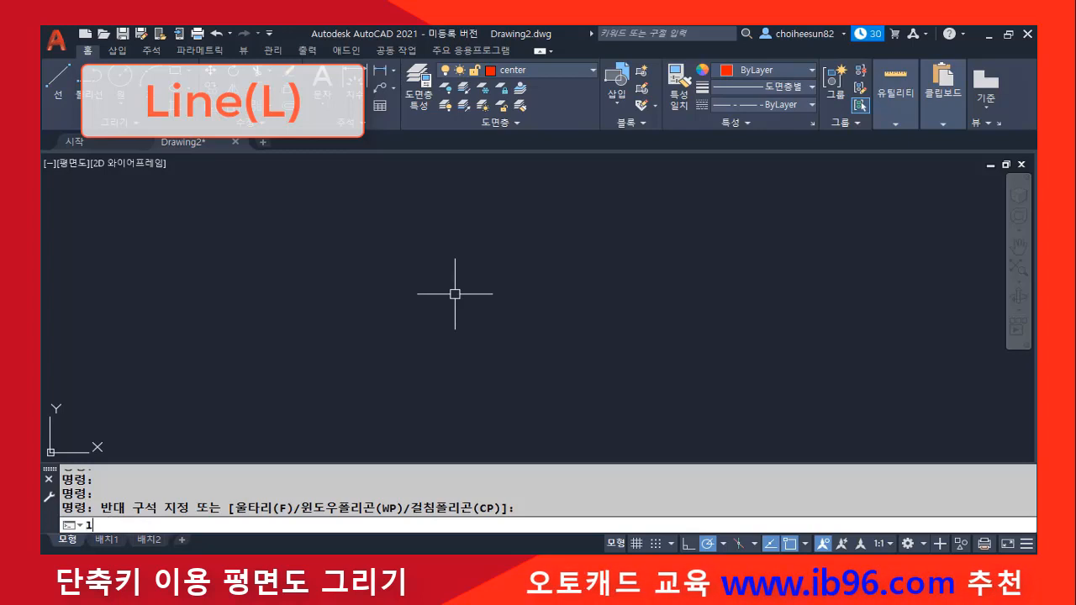
key("Return")
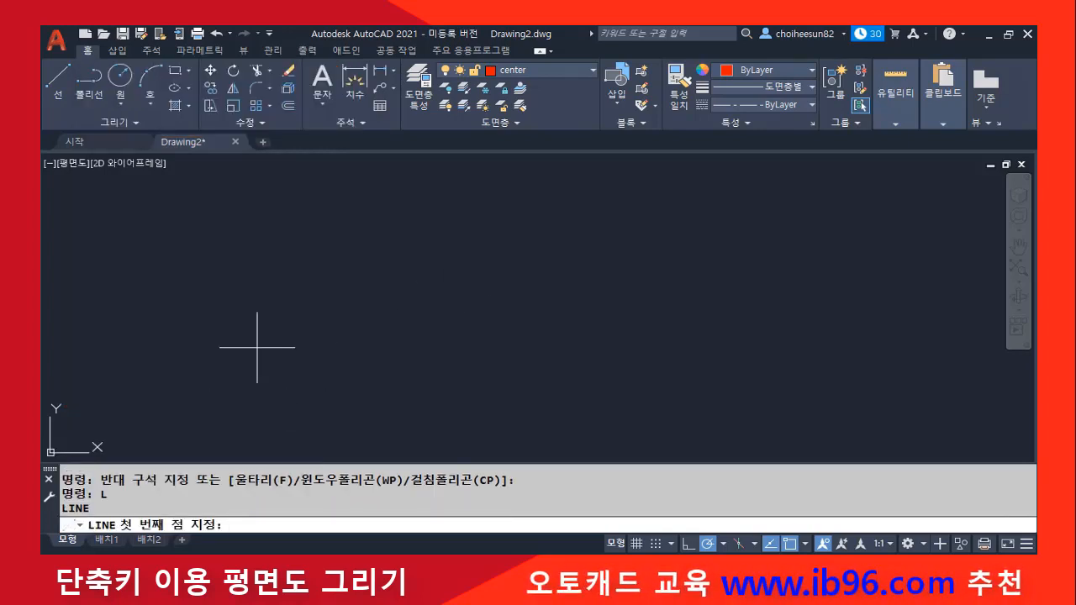
left_click(223, 436)
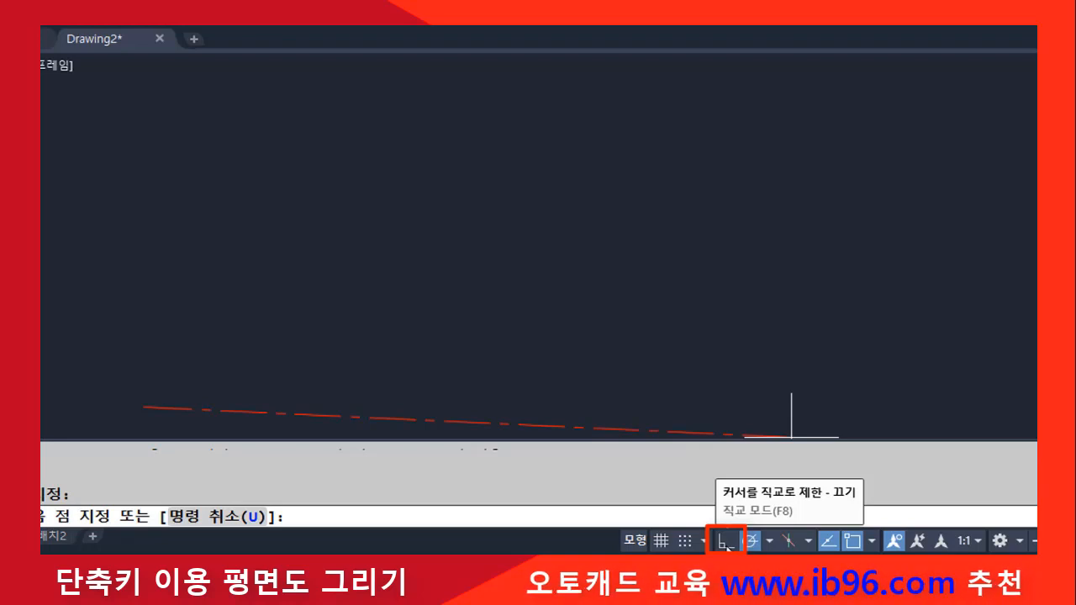
left_click(725, 542)
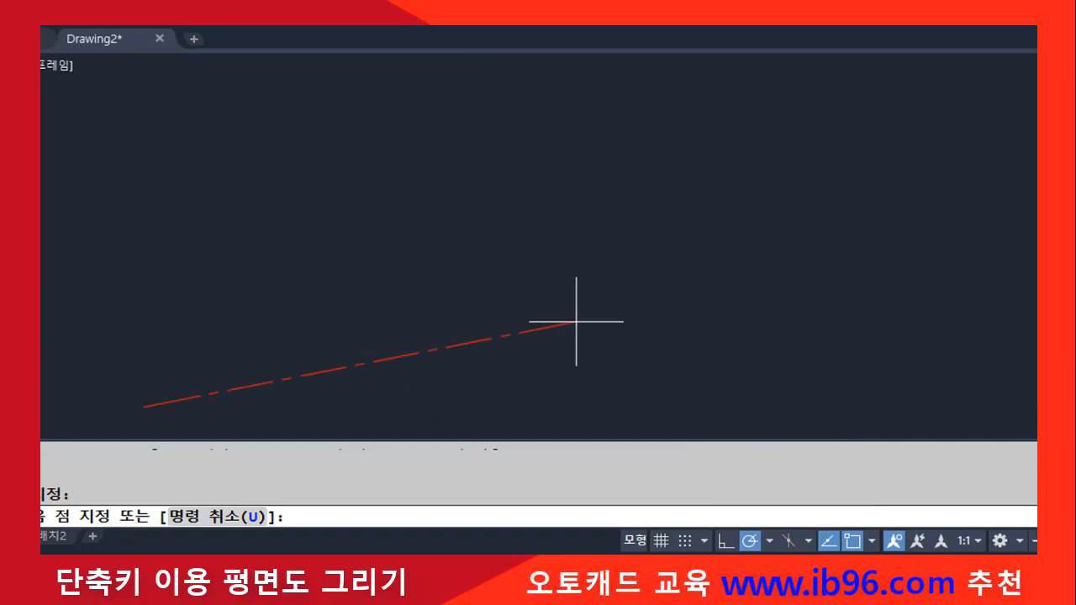
key("F8")
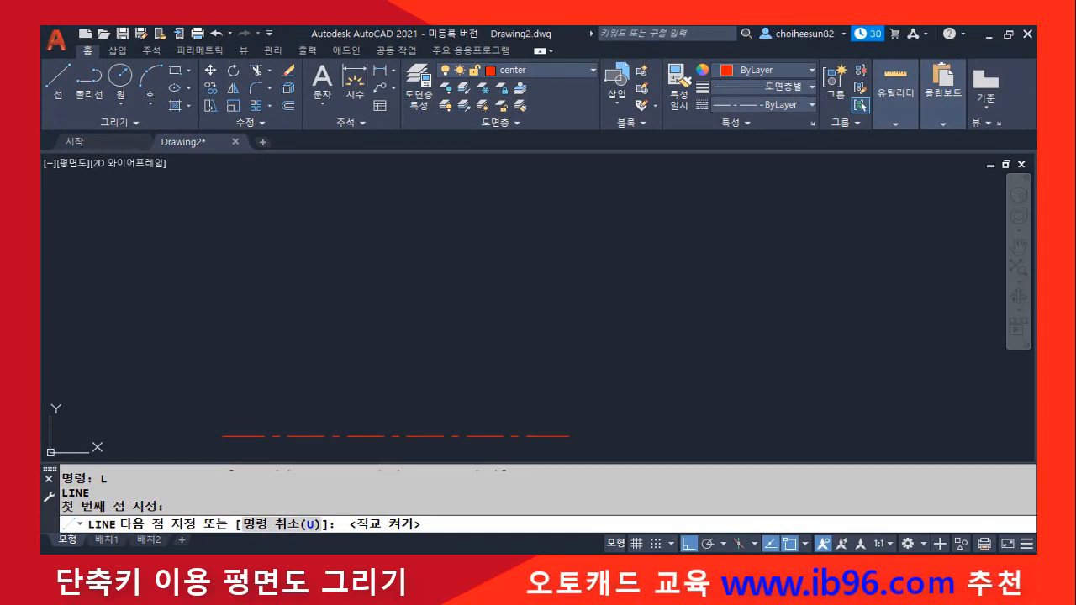
key("F8")
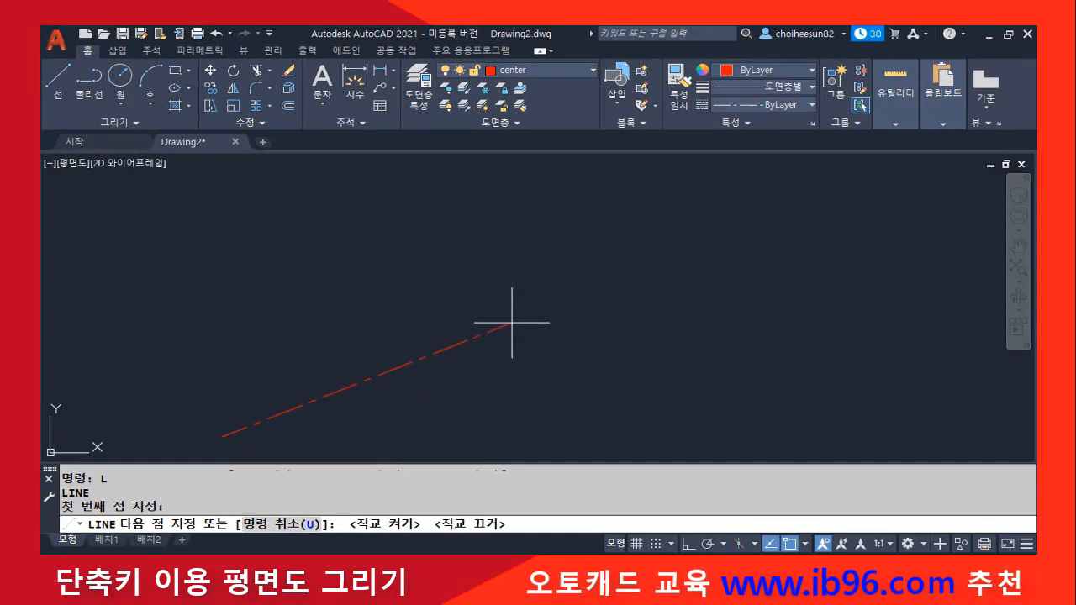
key("F8")
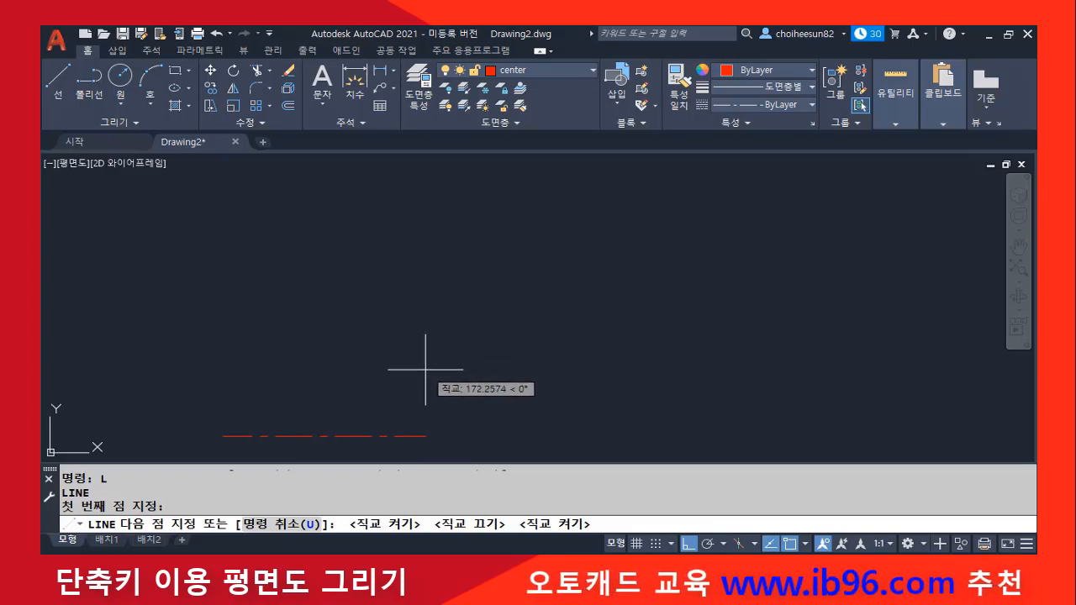
left_click(874, 391)
key("Return")
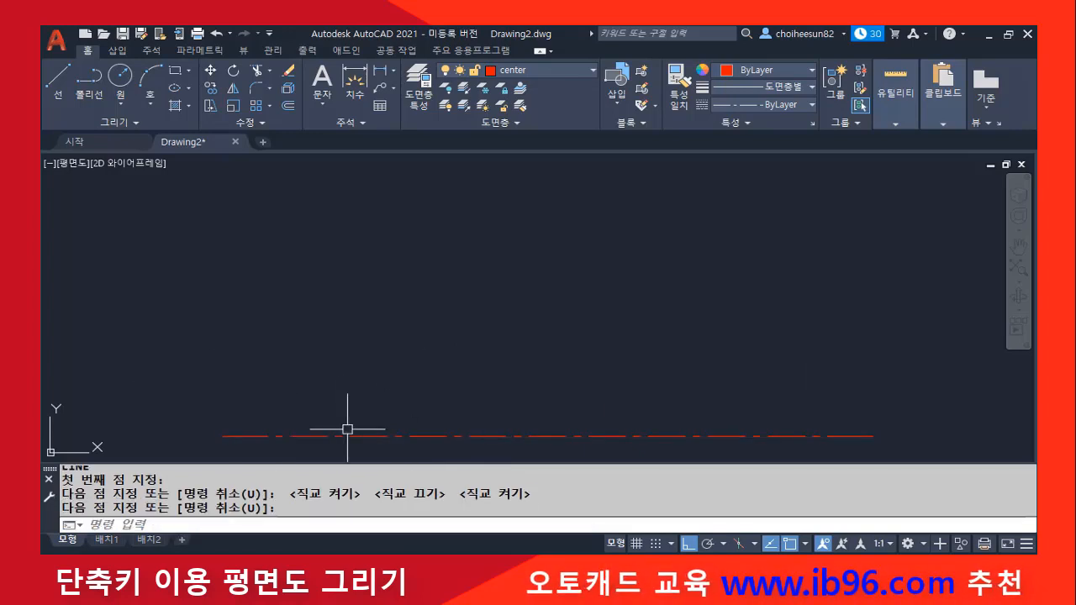
Draw a vertical center line crossing the horizontal one near its left end
middle_click_drag(309, 391, 307, 314)
key("Return")
left_click(351, 435)
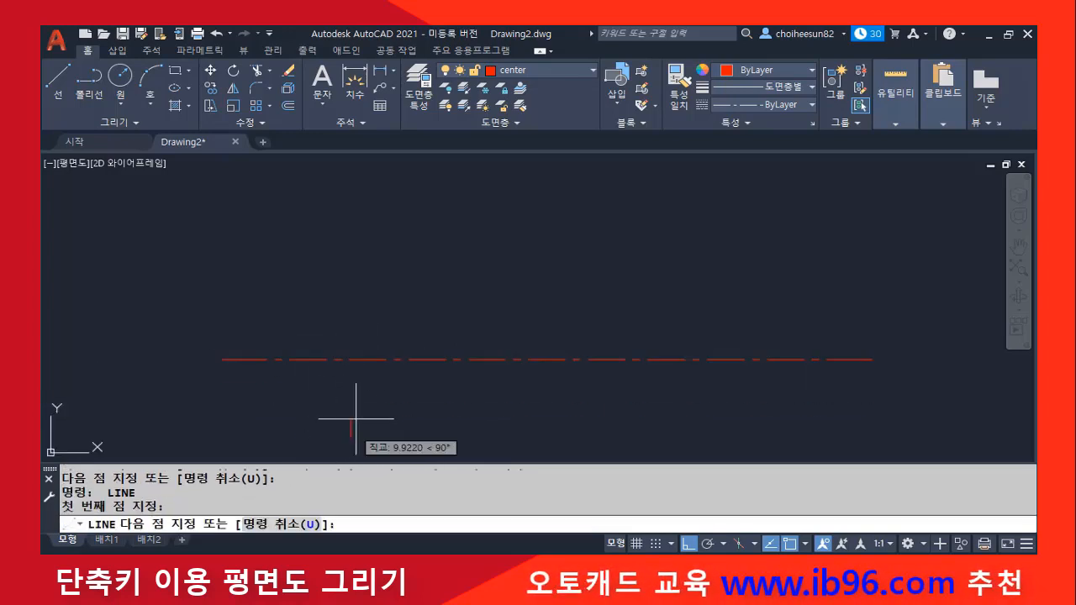
left_click(359, 170)
key("Return")
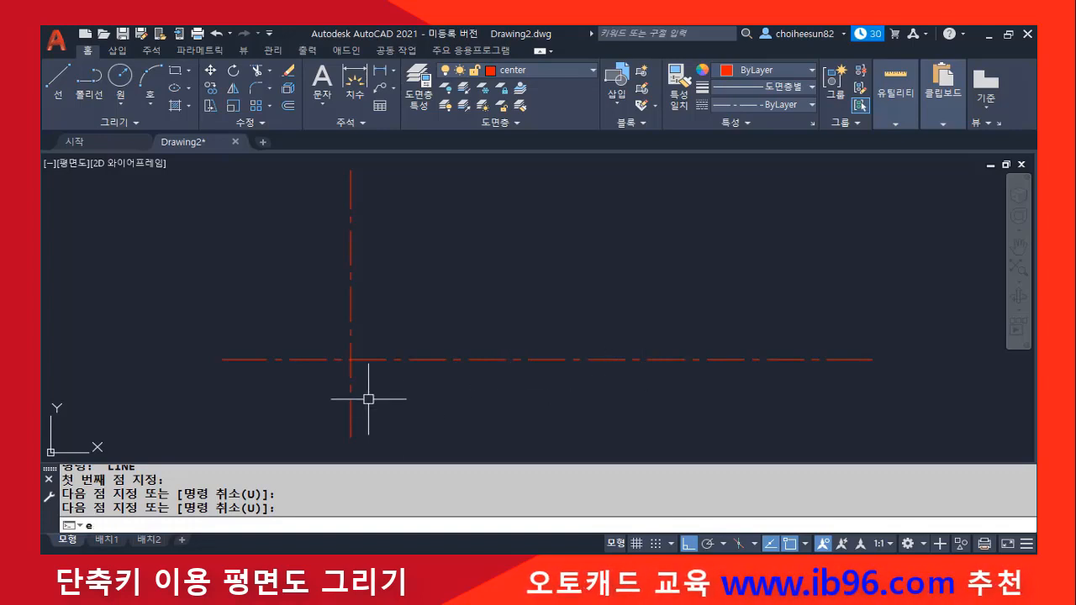
type("e")
key("Return")
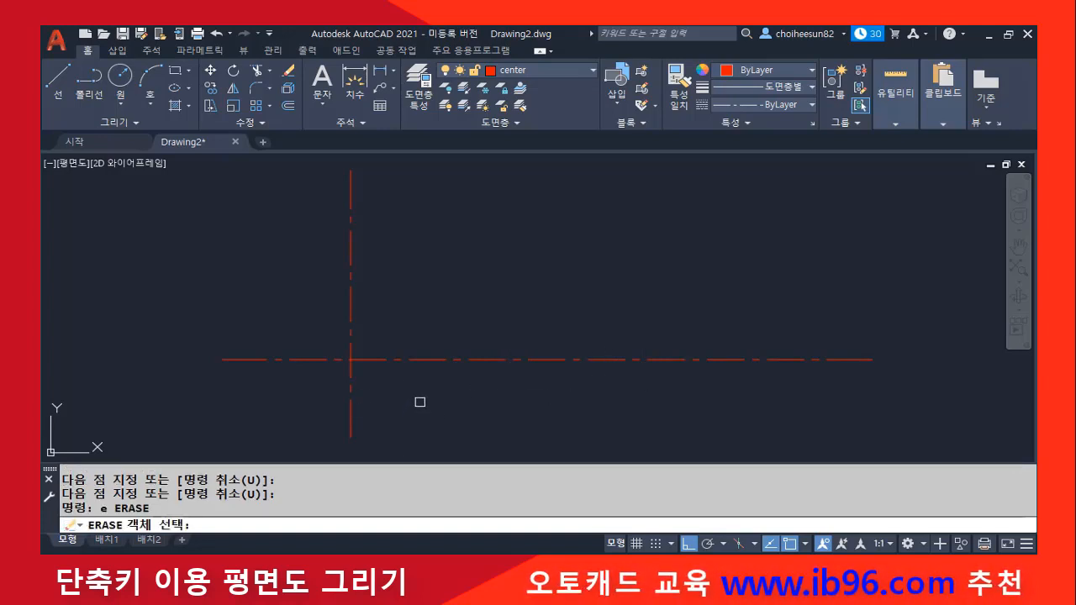
key("Escape")
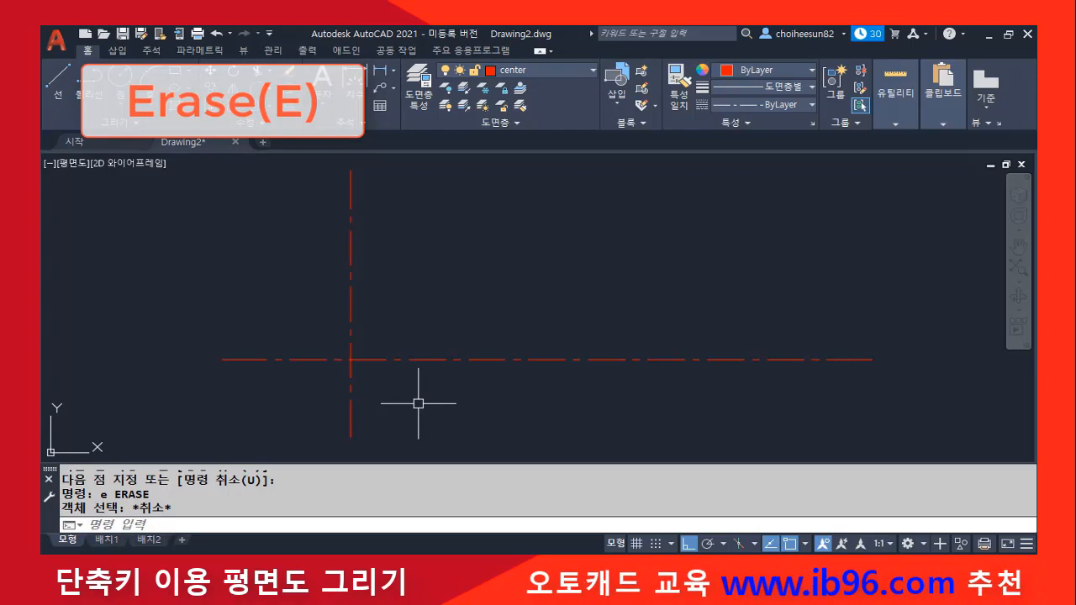
Erase both the horizontal and the vertical center line
type("E")
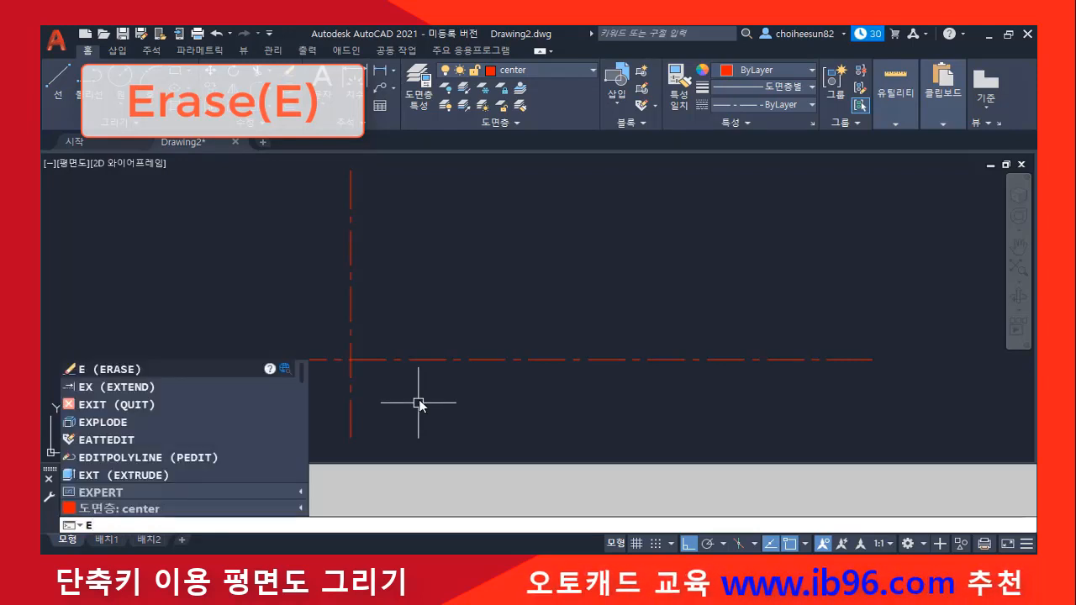
key("Return")
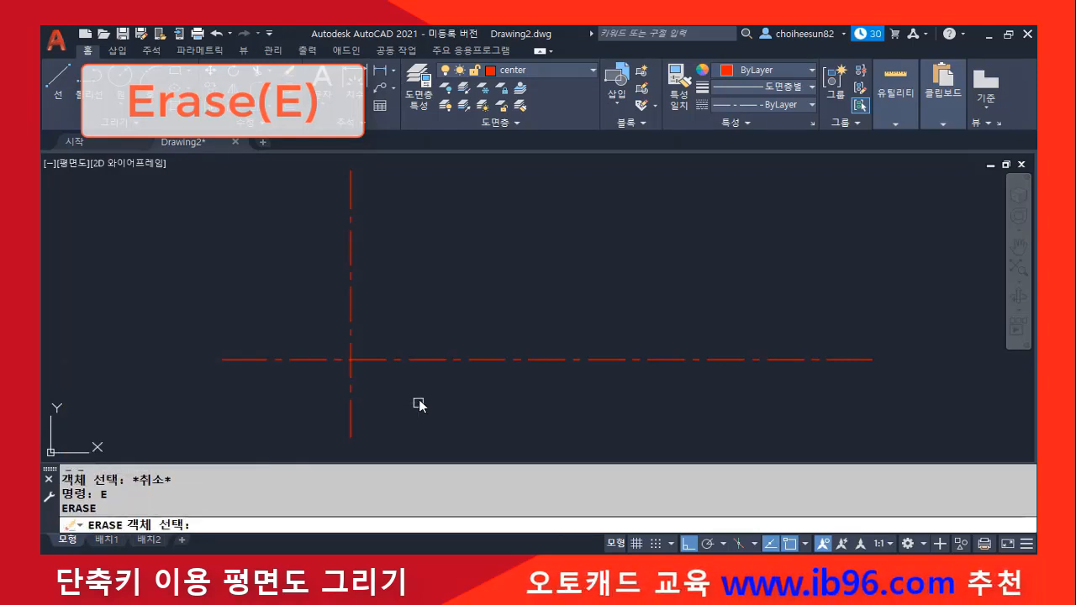
left_click(337, 359)
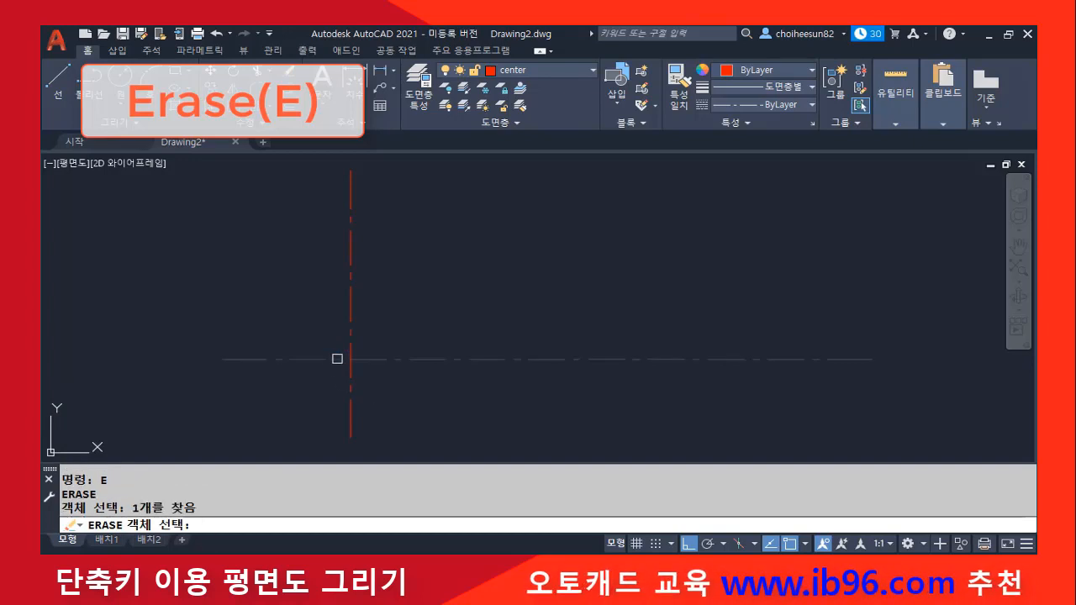
left_click(350, 316)
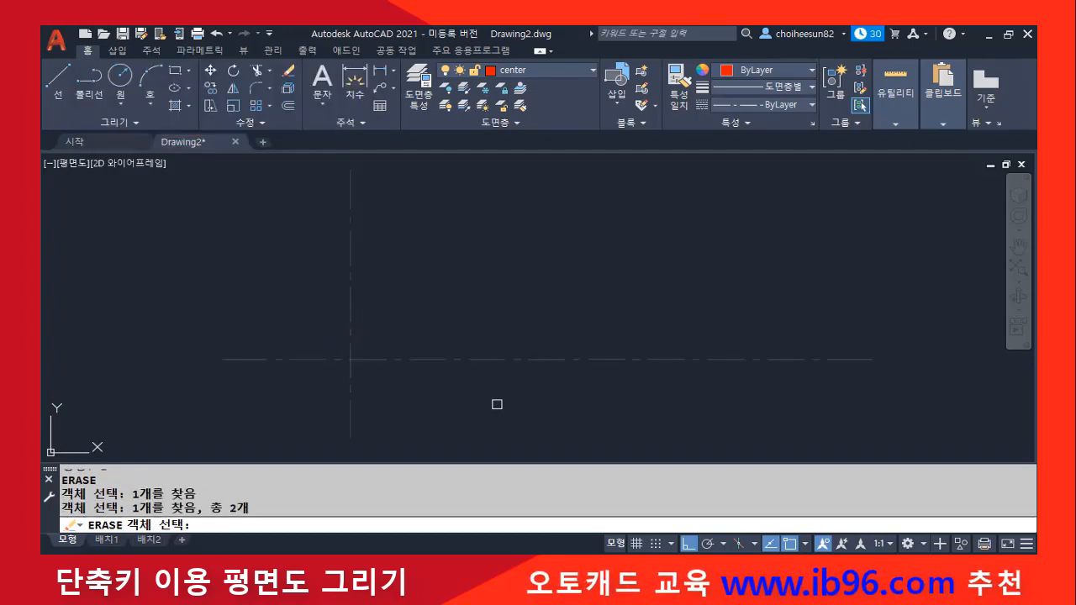
key("Return")
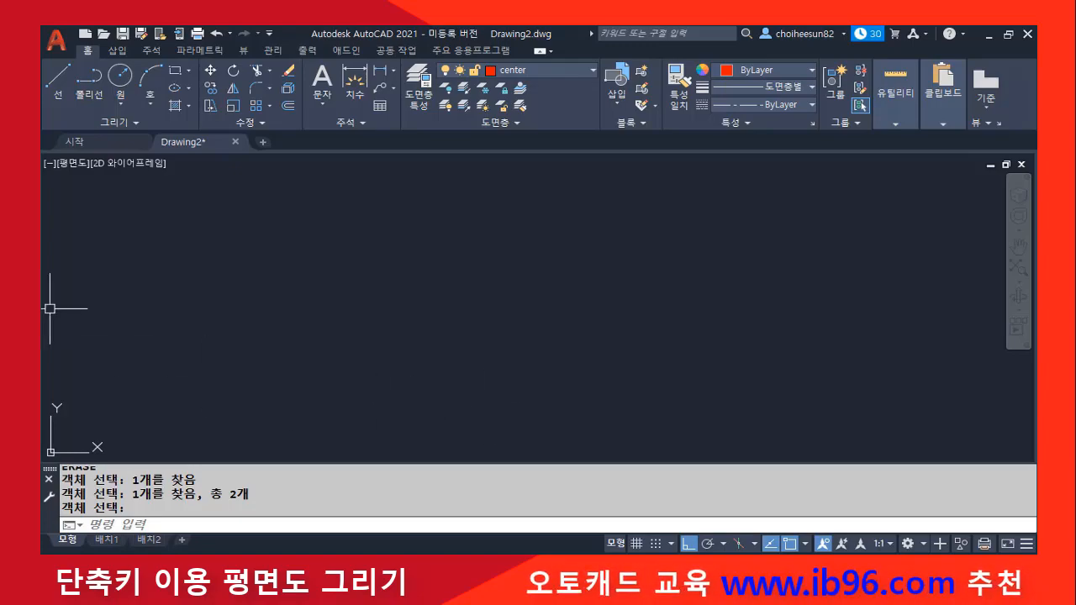
Consult the reference floor plan image and draw a horizontal center line 18000 long across the lower part of the drawing
left_click_drag(40, 84, 846, 46)
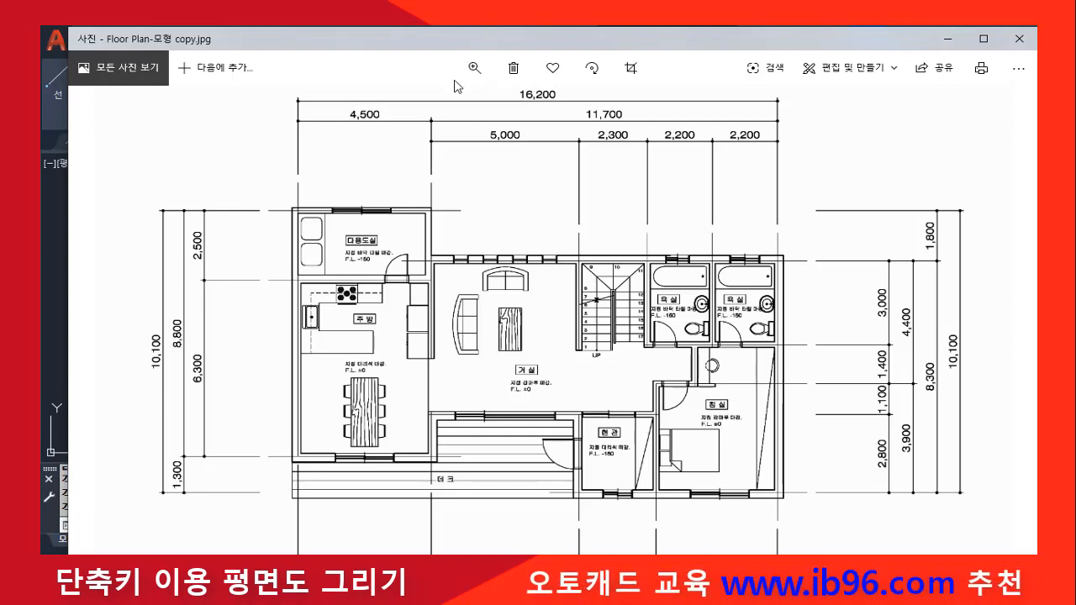
left_click_drag(576, 43, 0, 109)
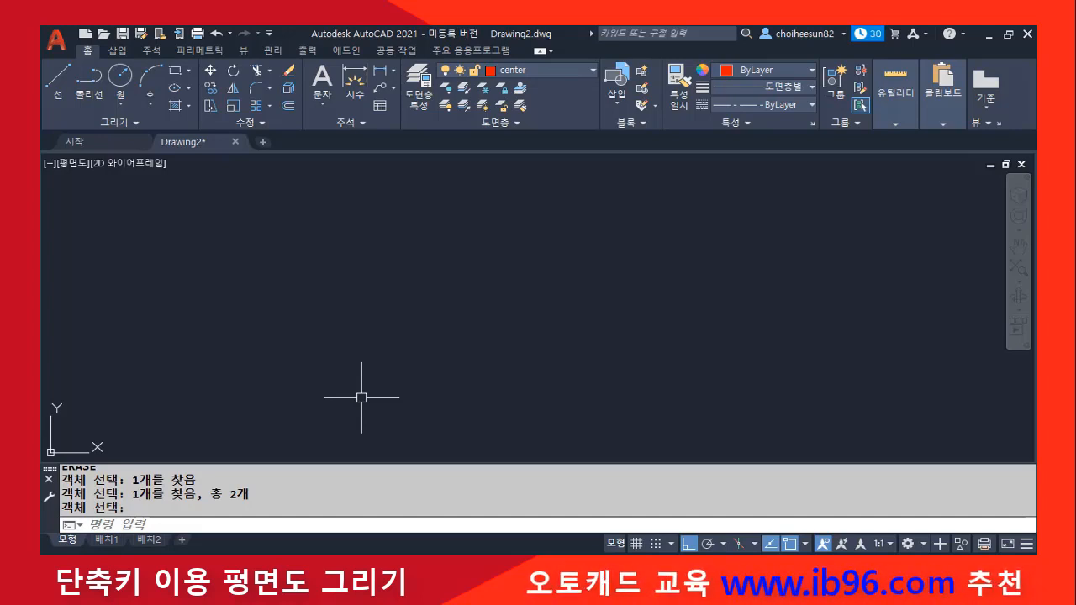
type("L")
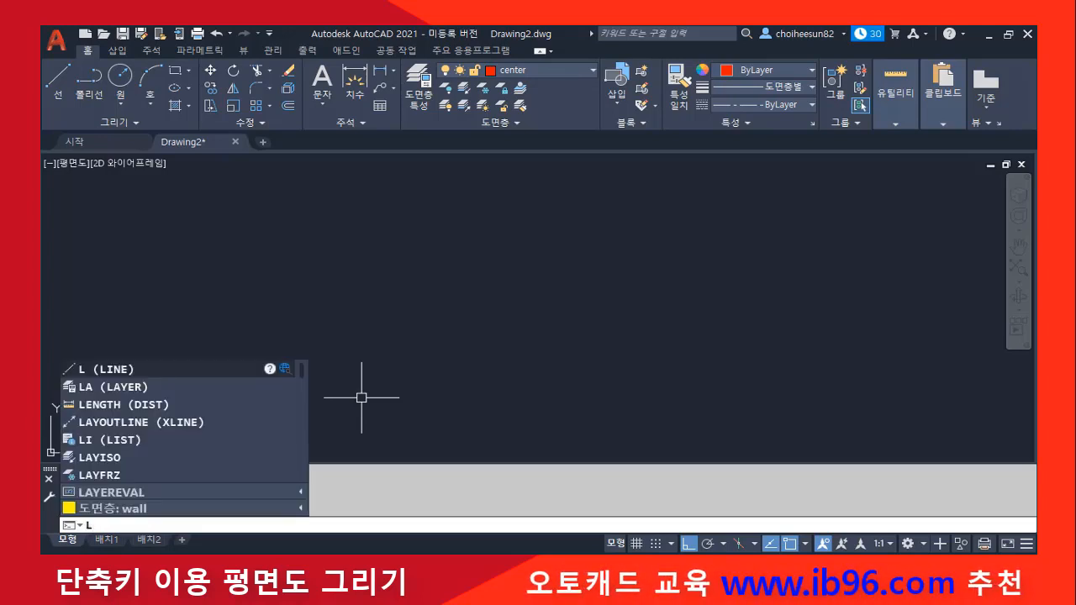
key("Return")
left_click(150, 407)
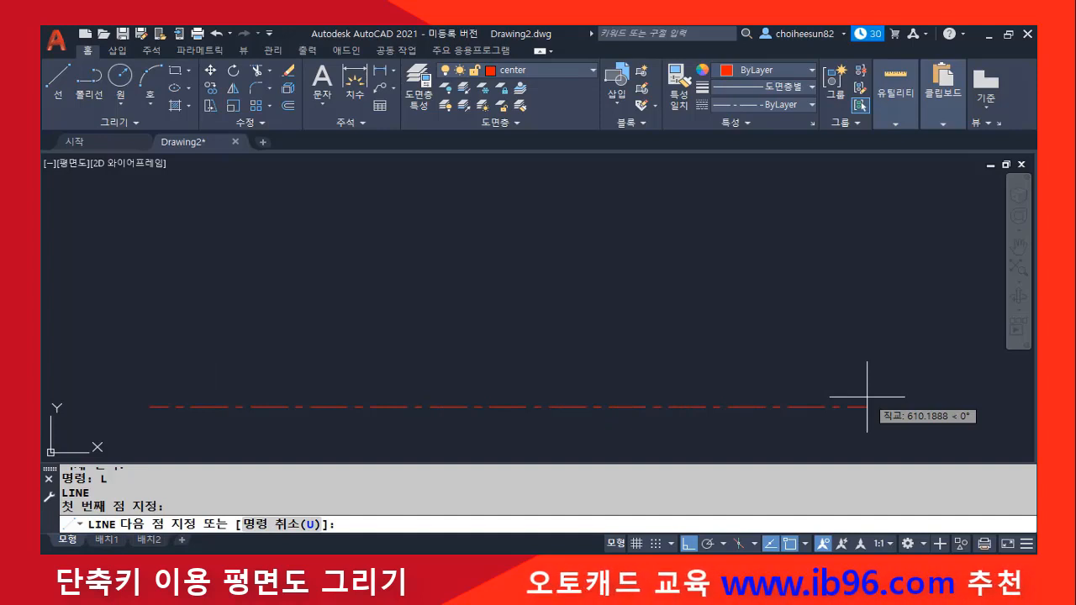
type("18000")
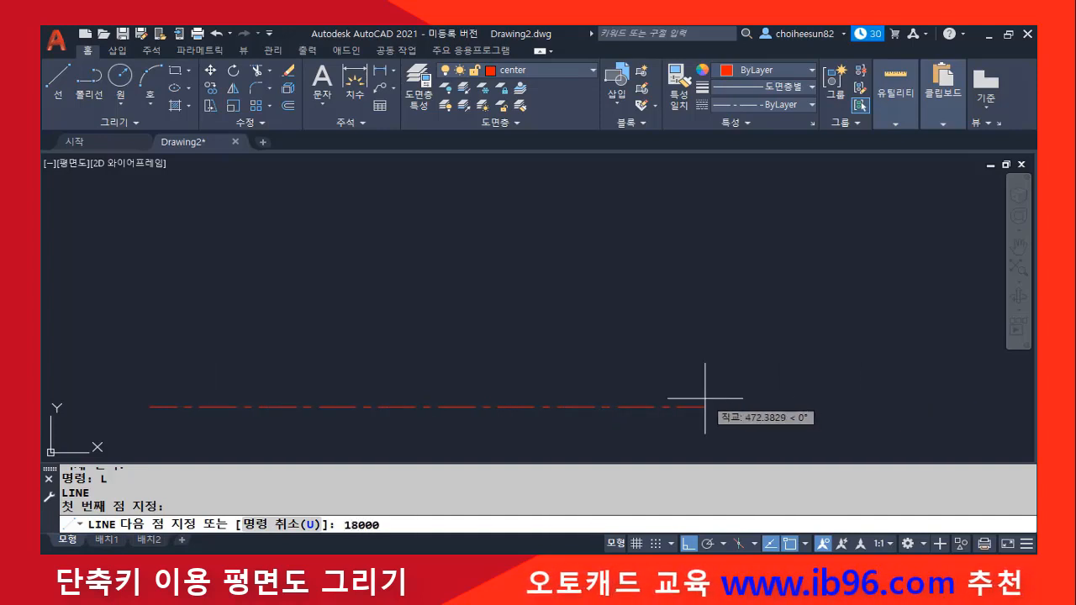
key("Return")
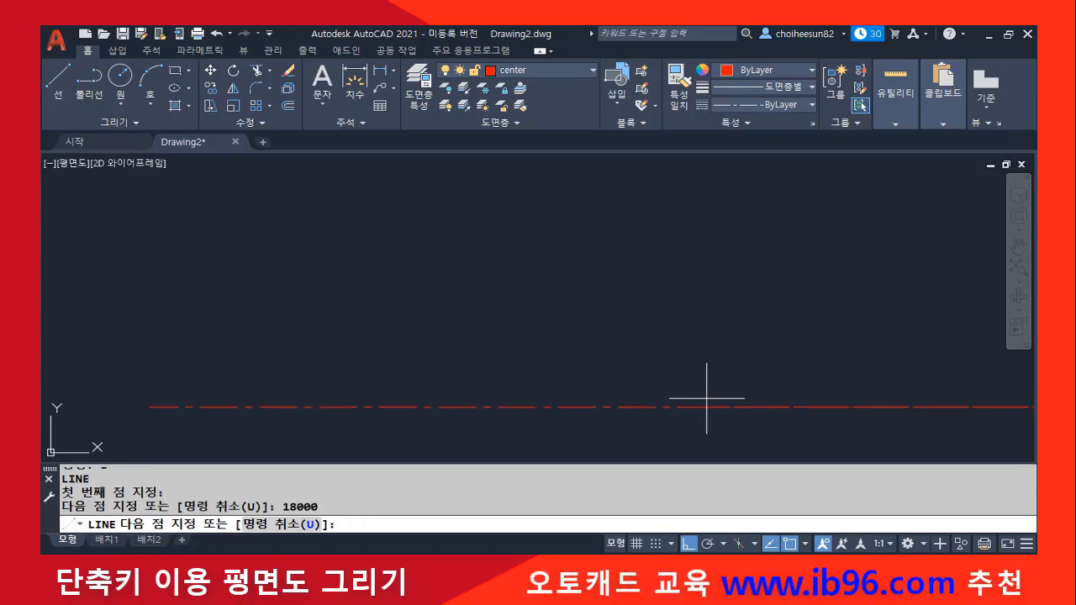
key("Return")
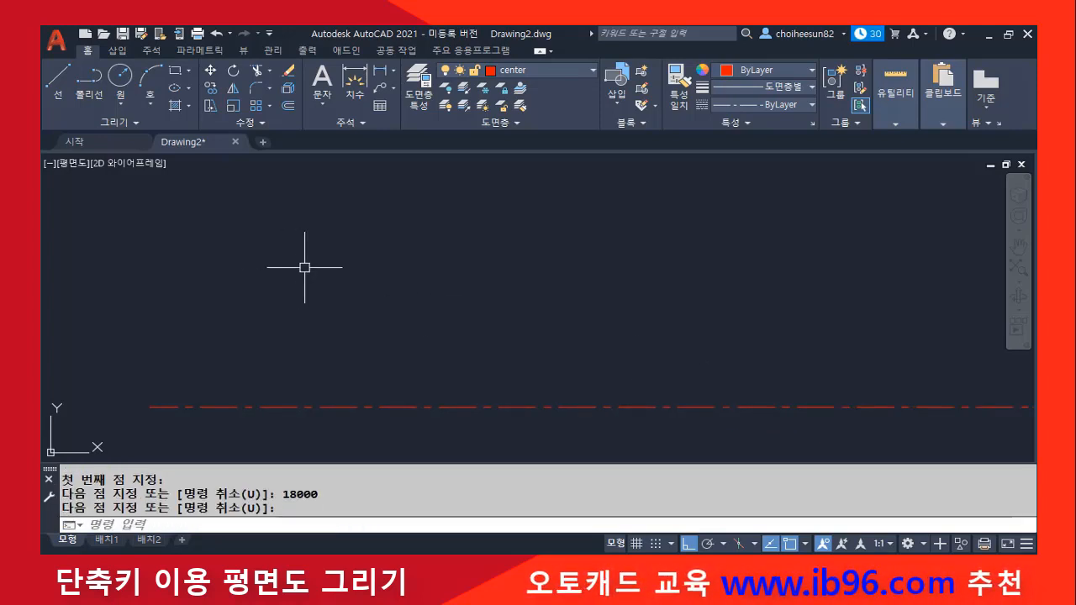
Fit the whole center line in view with Zoom Extents
scroll(387, 286, "down", 2)
mouse_move(648, 354)
middle_mouse_down()
mouse_move(284, 356)
mouse_move(687, 363)
mouse_move(401, 362)
mouse_move(645, 367)
mouse_move(492, 366)
middle_mouse_up()
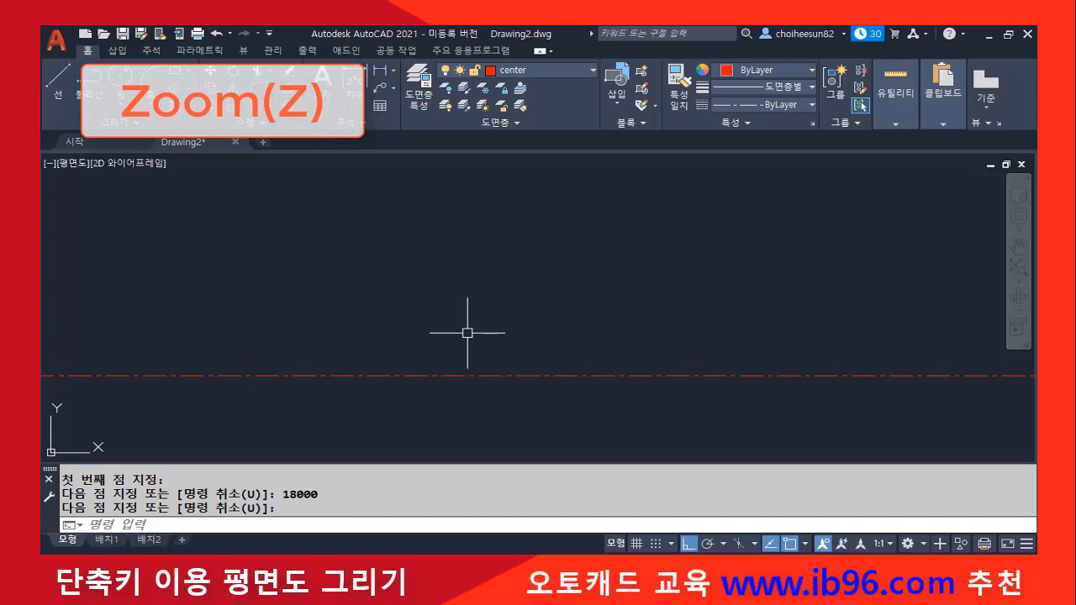
type("z")
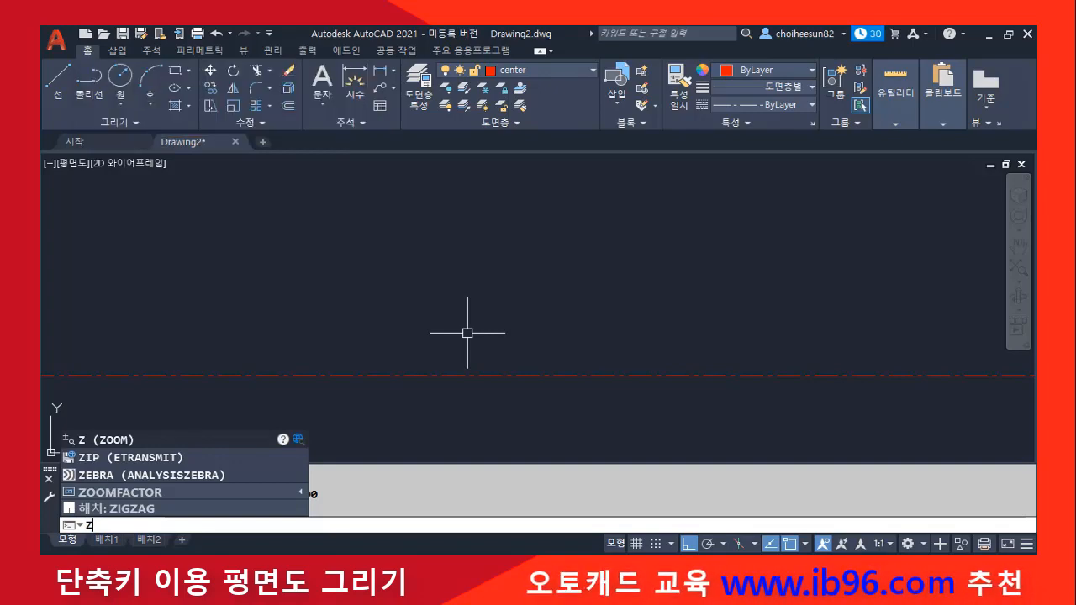
key("Return")
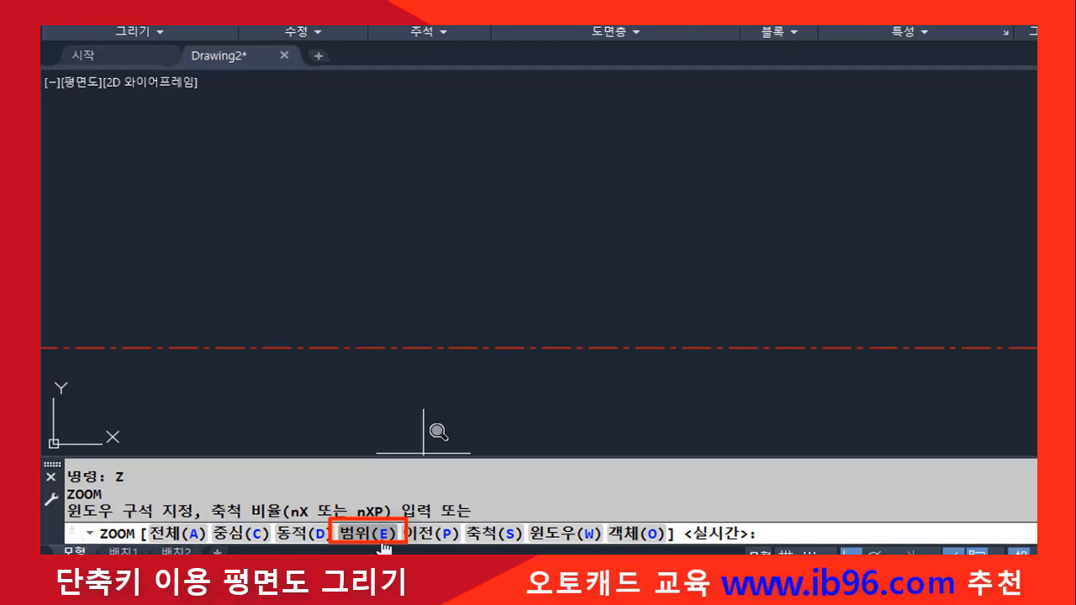
type("e")
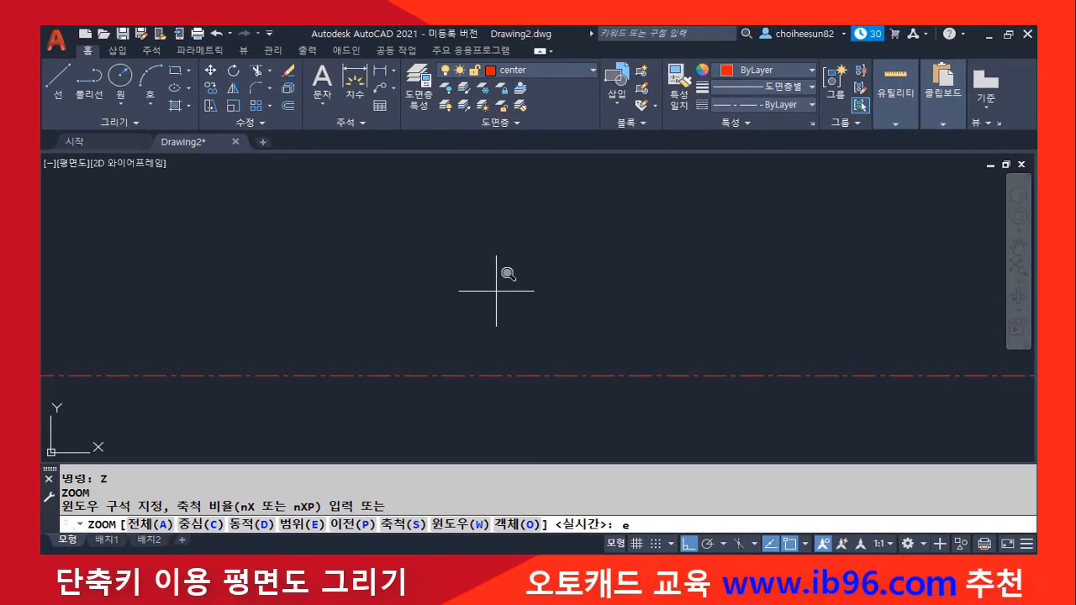
key("Return")
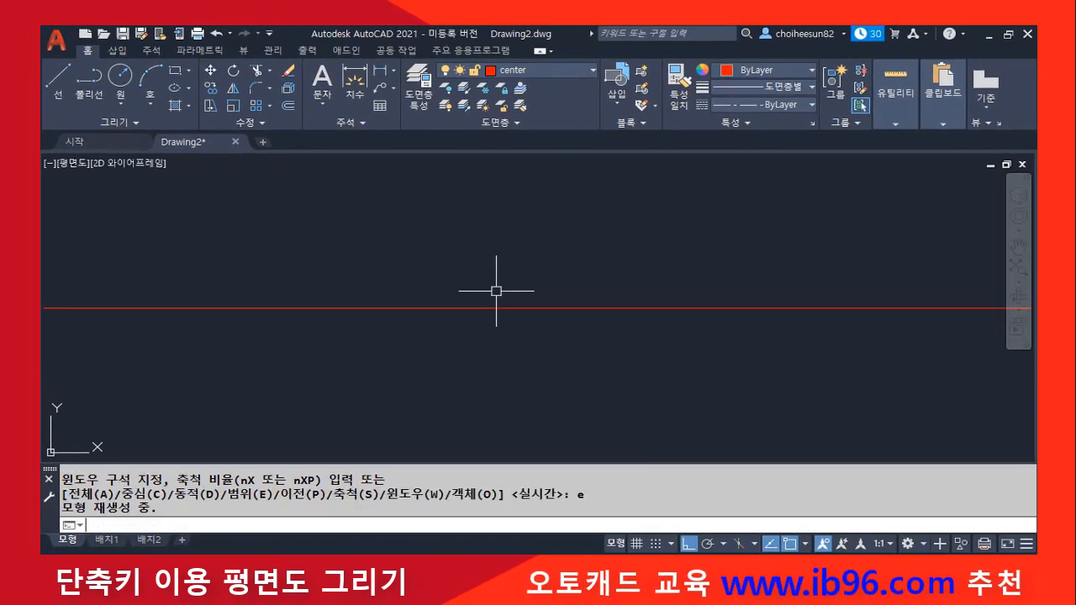
Move the horizontal center line to a new position
type("m")
key("Return")
left_click(463, 396)
left_click(401, 296)
key("Return")
left_click(524, 248)
key("Return")
left_click(471, 306)
left_click(399, 228)
key("Return")
left_click(418, 235)
left_click(462, 241)
Examine the center line's dash pattern close up and at the drawing's full extents
scroll(311, 264, "up", 1)
scroll(233, 266, "up", 8)
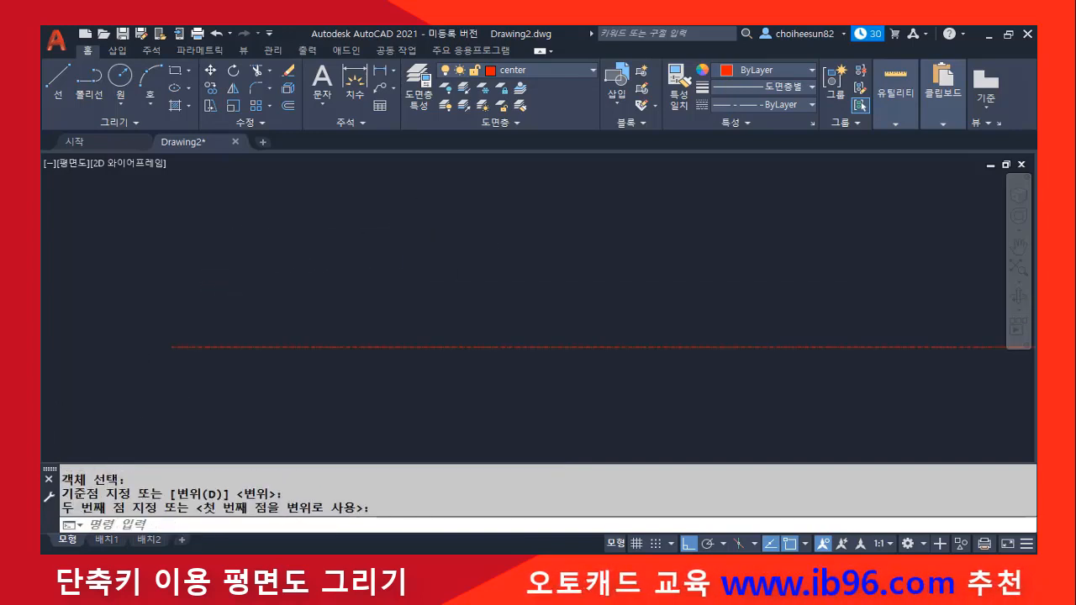
middle_click_drag(197, 340, 492, 206)
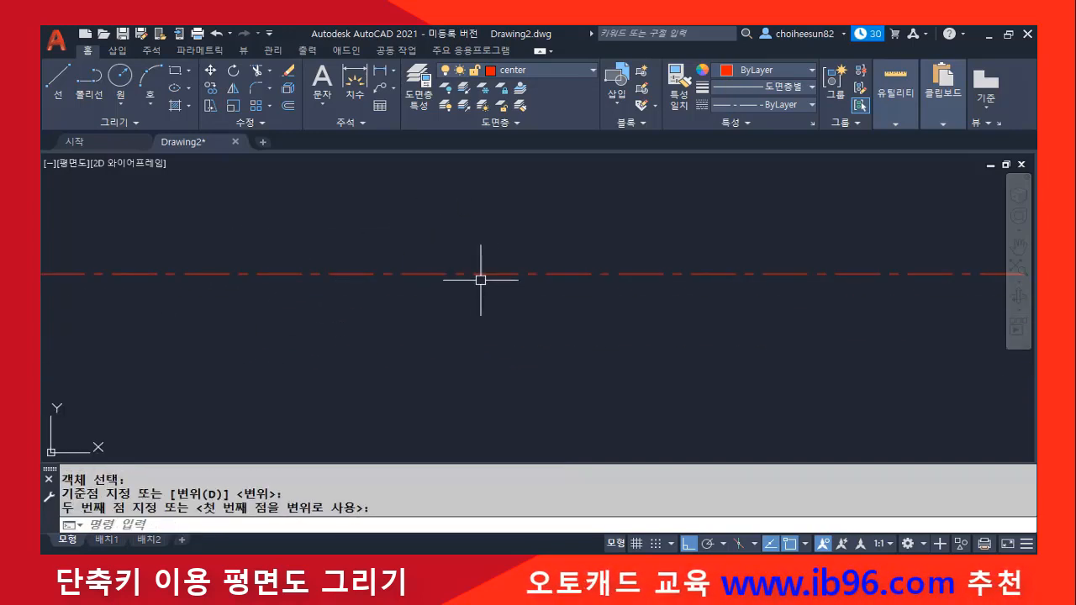
scroll(481, 300, "up", 2)
middle_click_drag(479, 288, 494, 333)
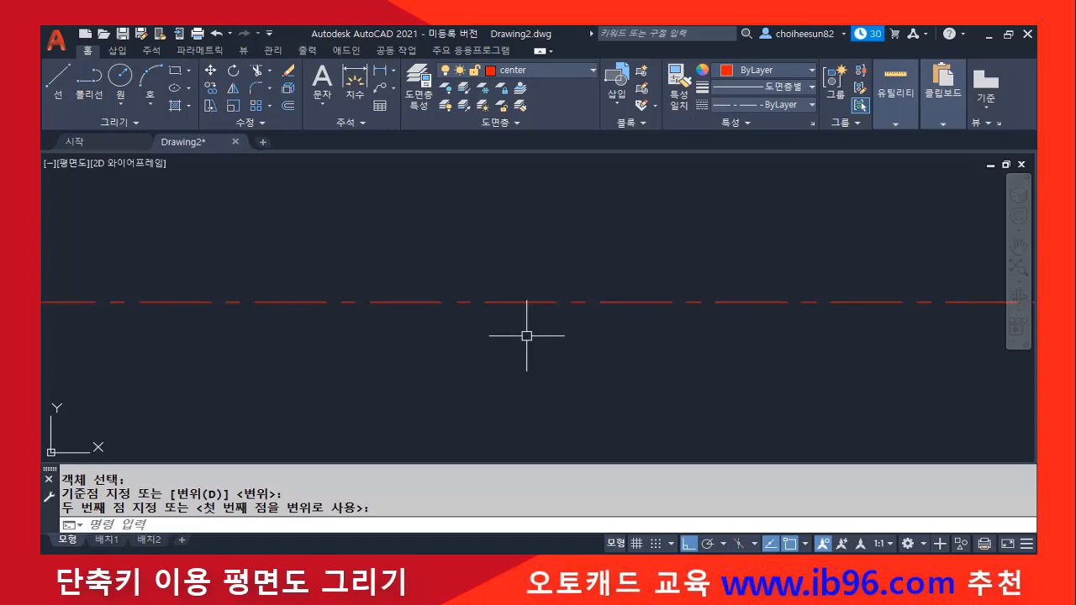
type("z")
key("Return")
type("e")
key("Return")
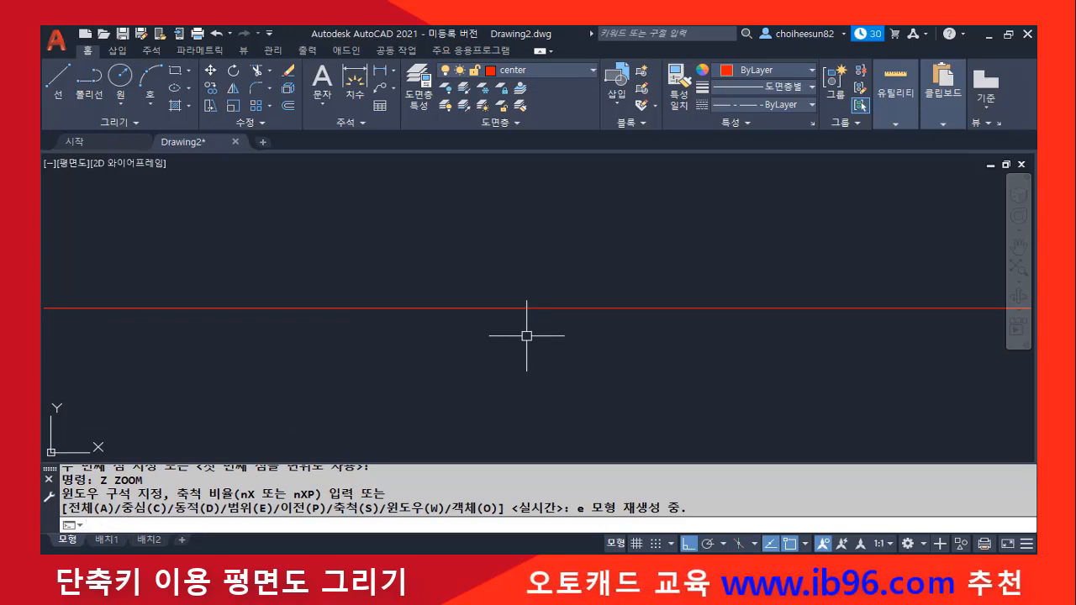
scroll(384, 312, "up", 4)
scroll(415, 305, "up", 2)
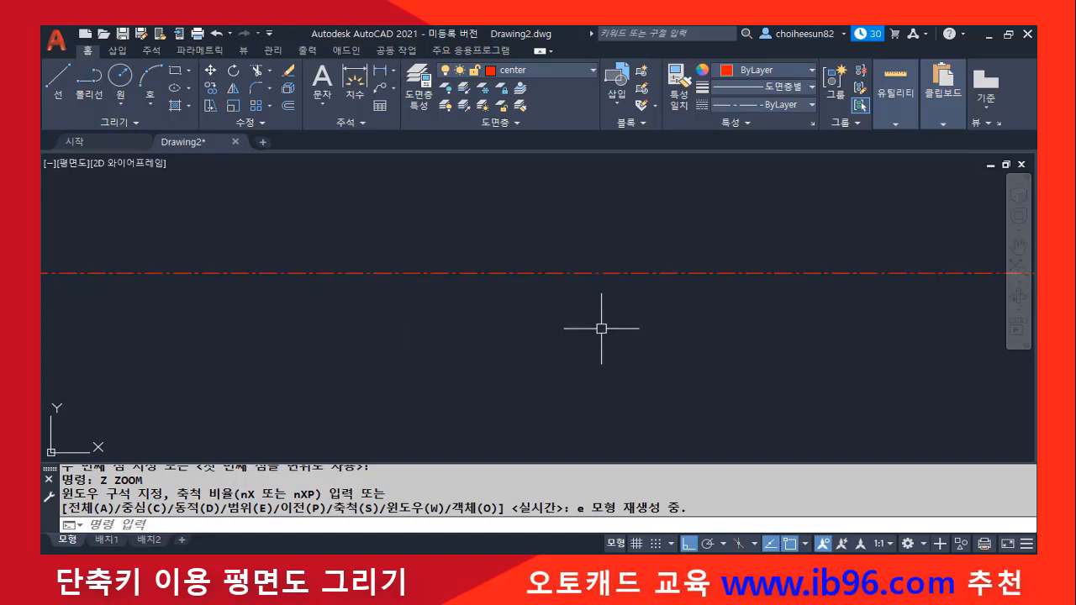
type("z")
key("space")
type("e")
key("space")
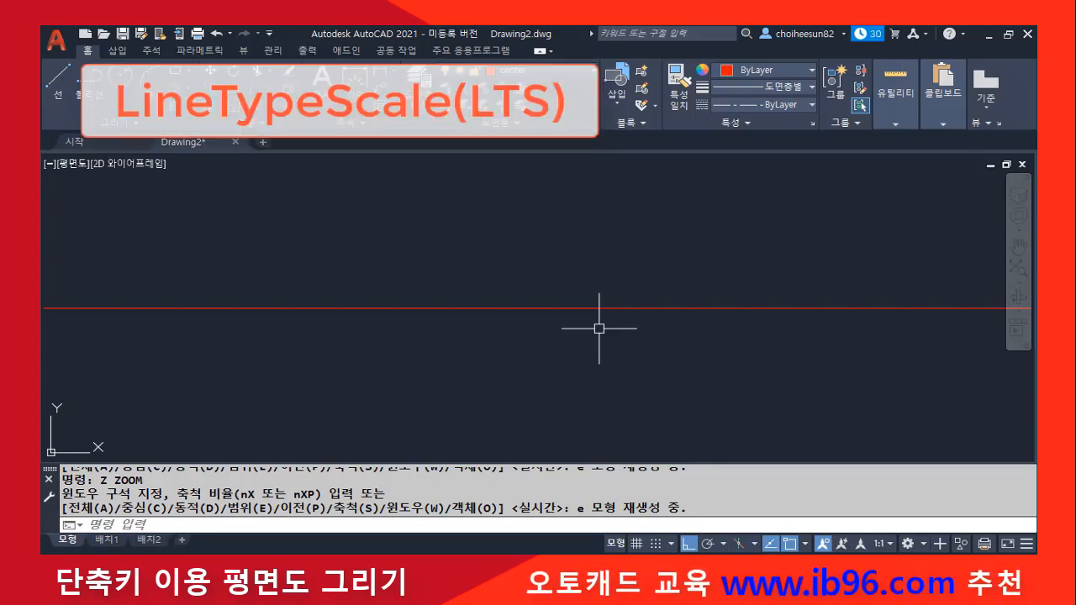
Set the global linetype scale to 10
type("LT")
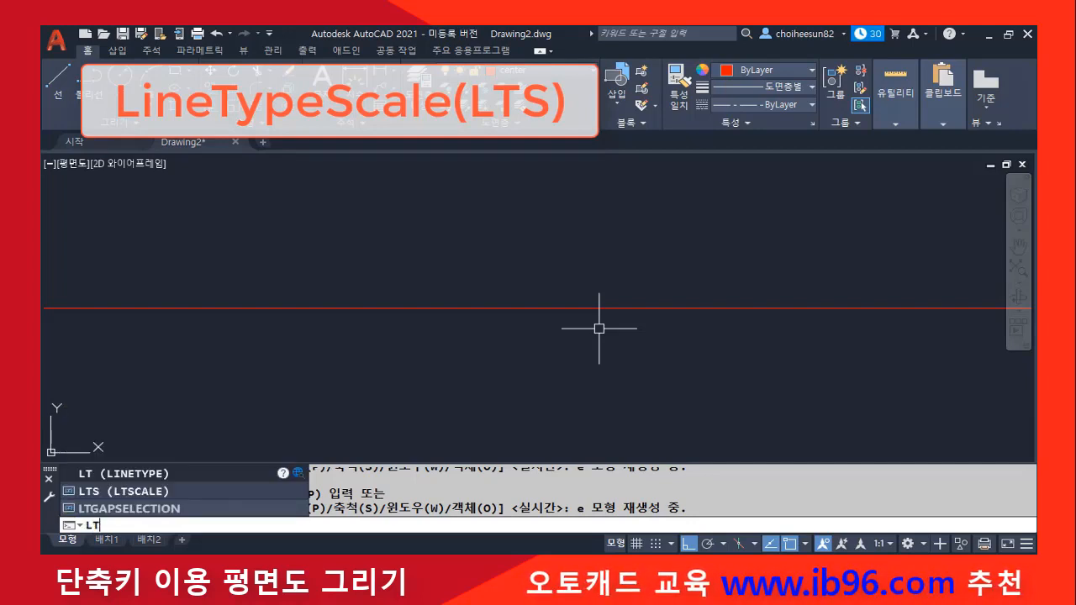
type("S")
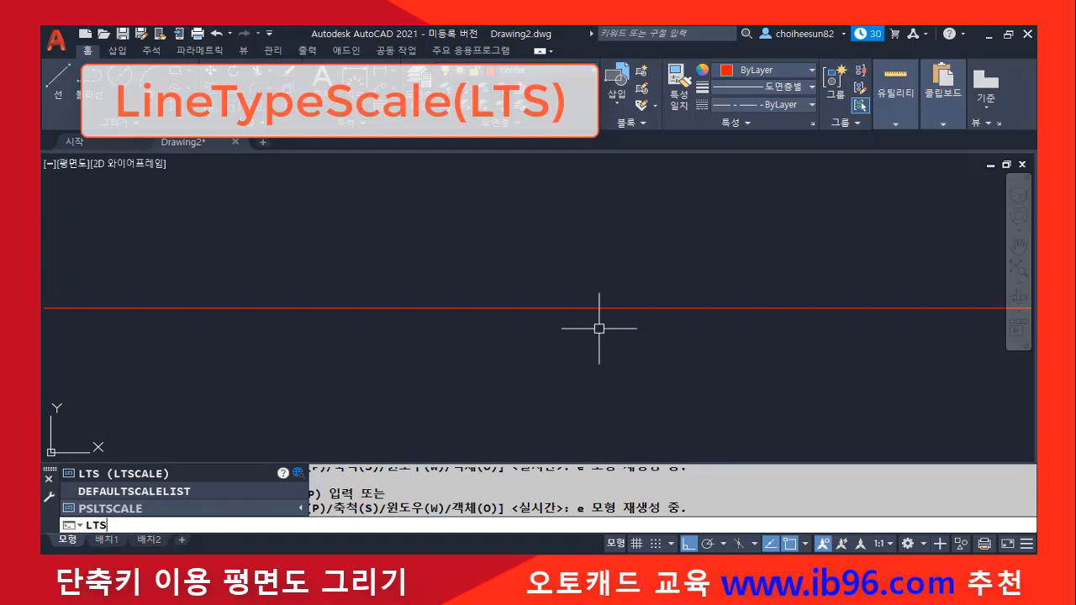
key("Return")
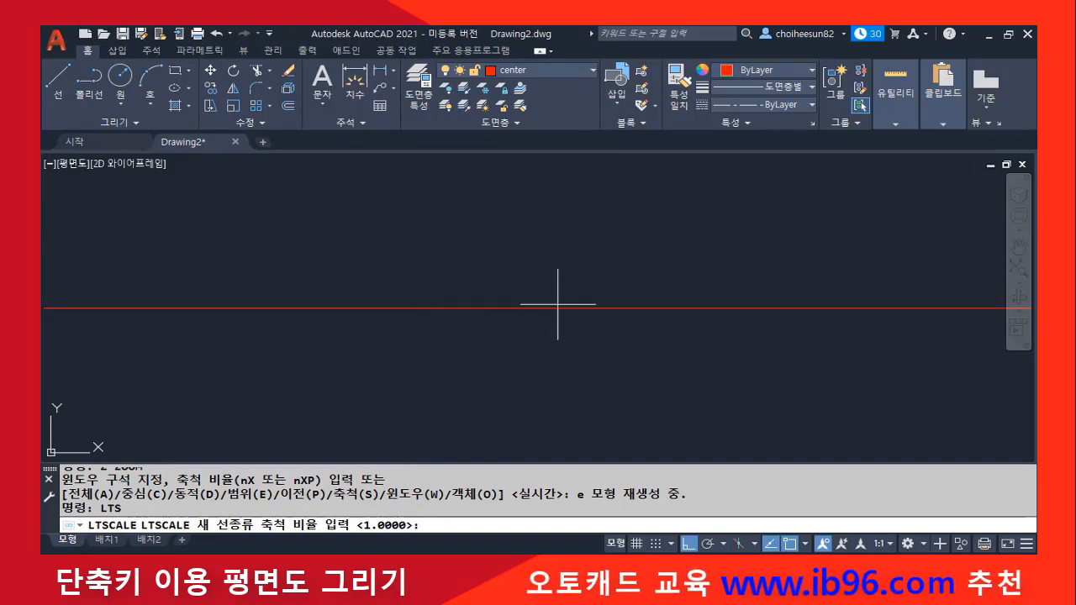
type("10")
key("Return")
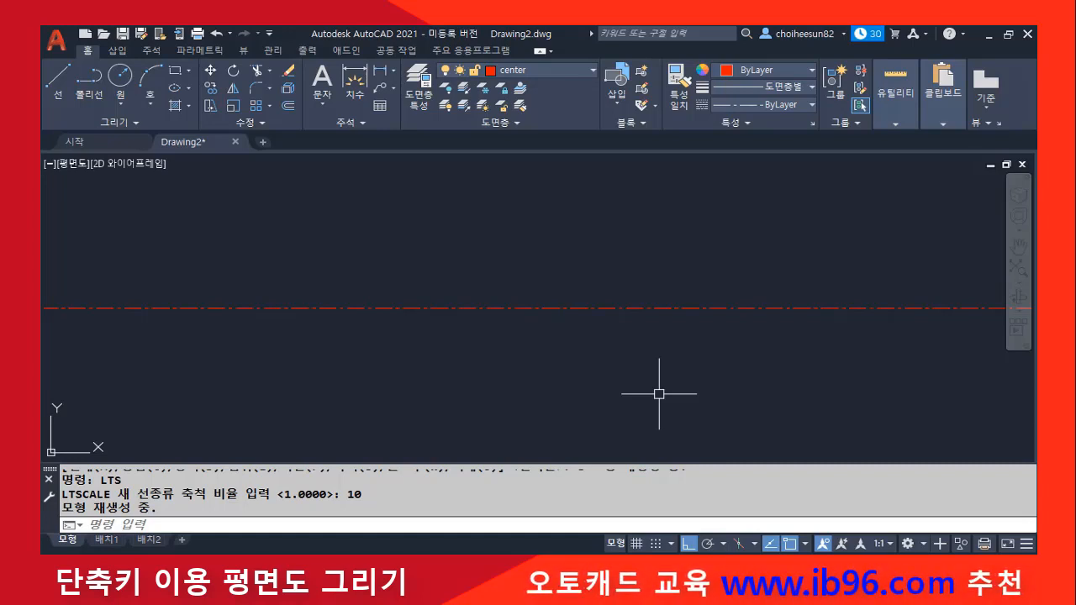
Set the global linetype scale to 20
type("LTS")
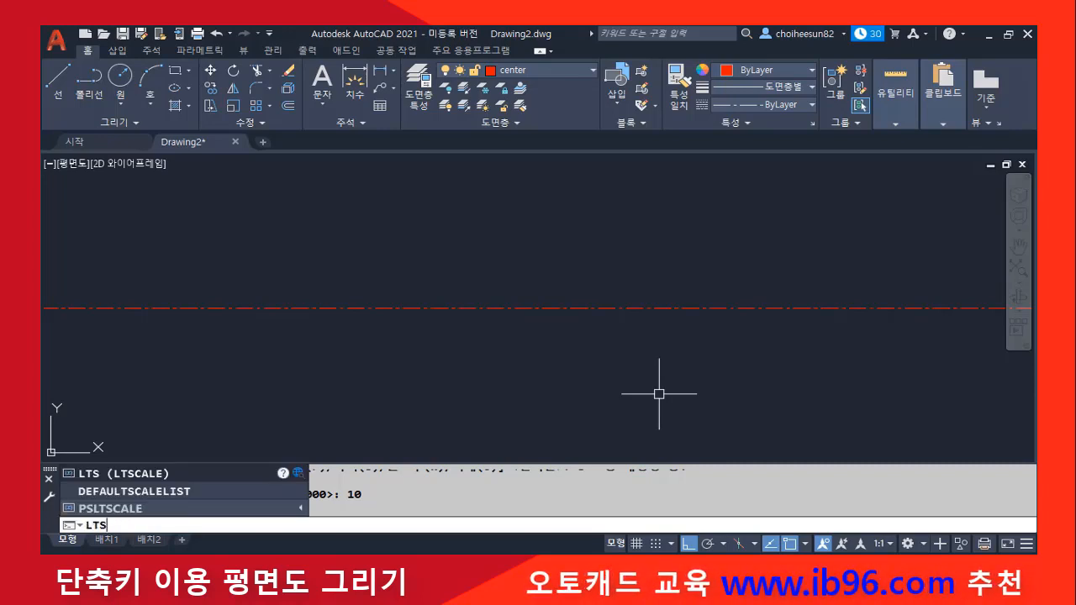
key("Return")
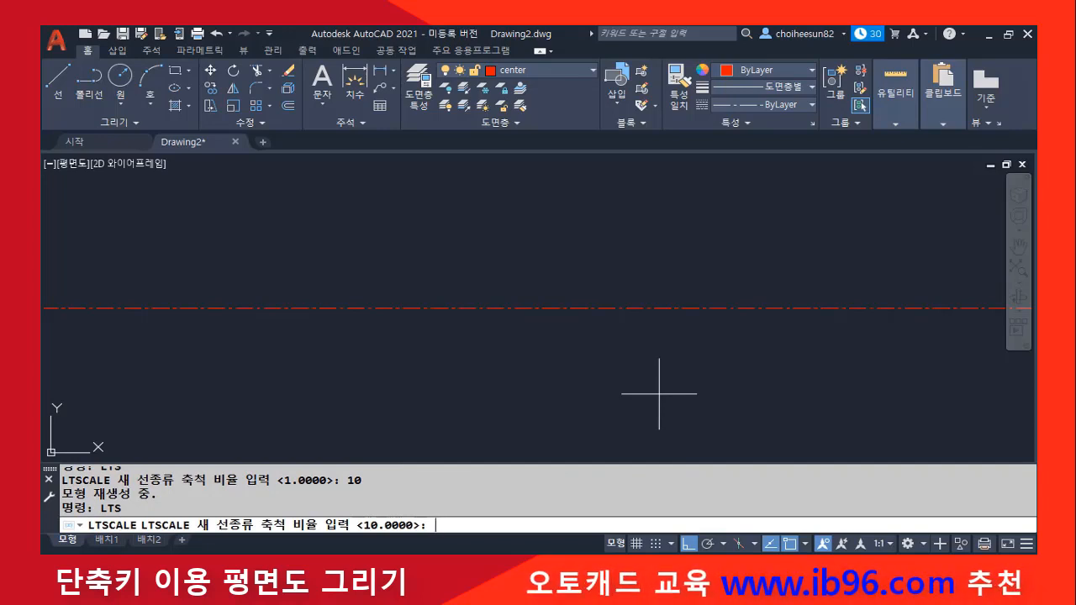
type("20")
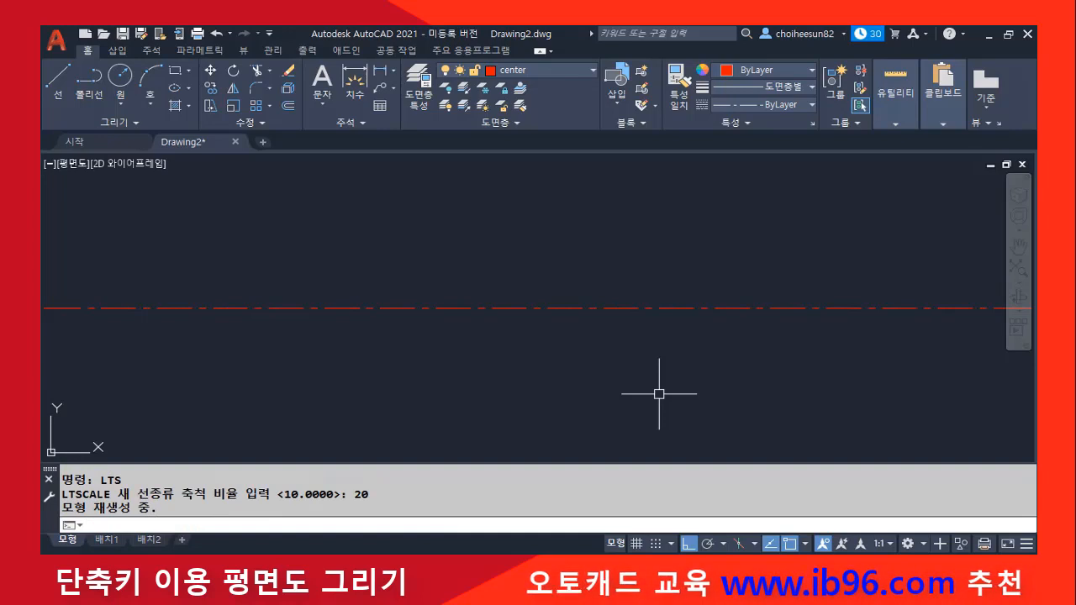
Draw a vertical center line 12000 long upward, crossing the horizontal one near its left end, and fit the drawing in view
scroll(415, 325, "down", 2)
middle_click_drag(326, 343, 423, 457)
type("l")
key("Return")
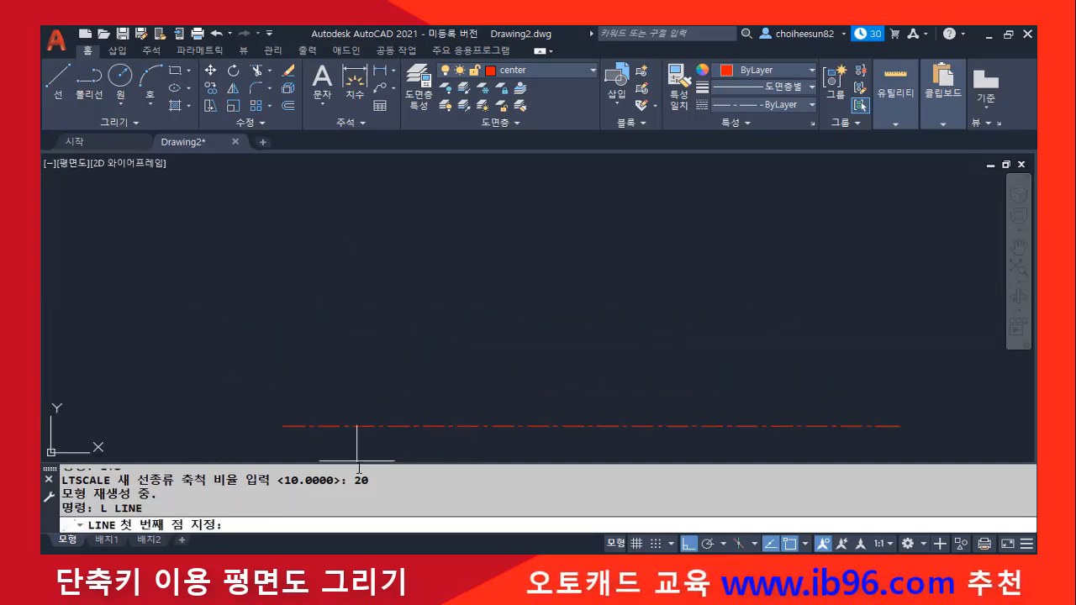
middle_click_drag(349, 393, 355, 352)
left_click(355, 440)
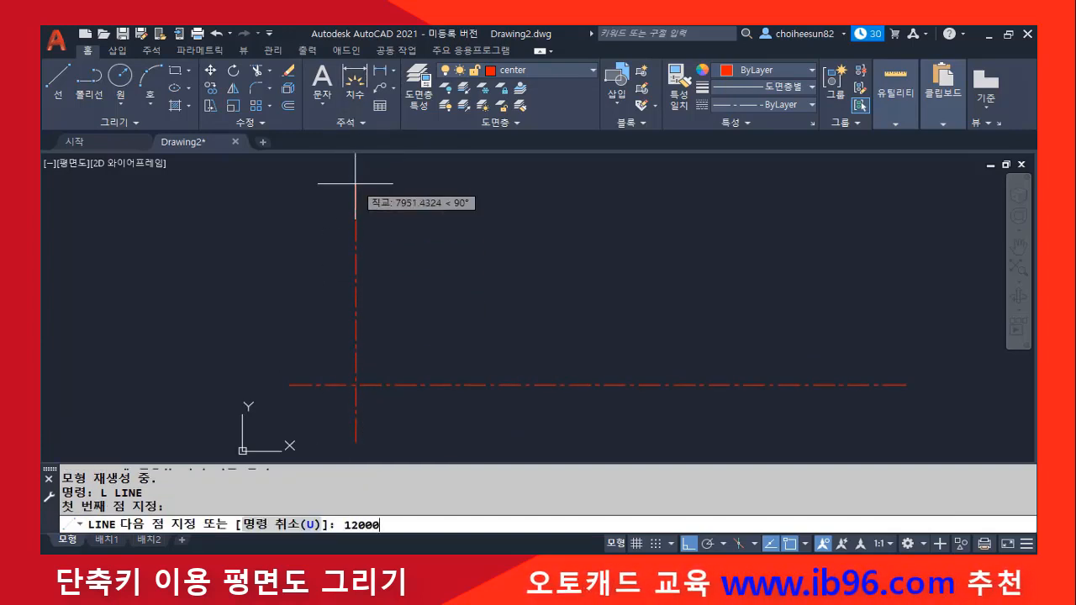
type("12000")
key("Return")
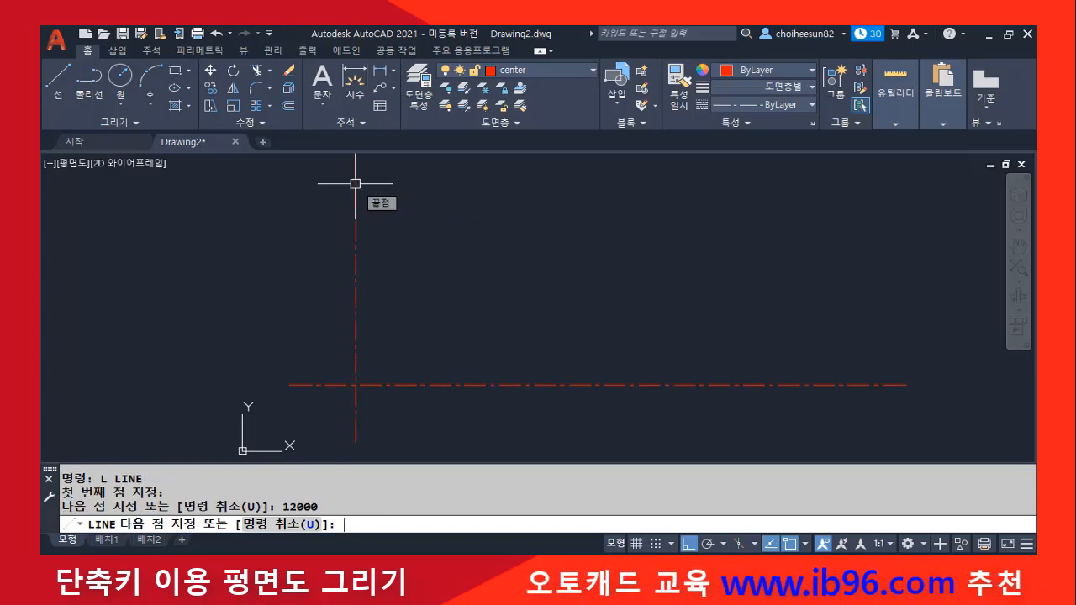
key("Return")
type("z")
key("Return")
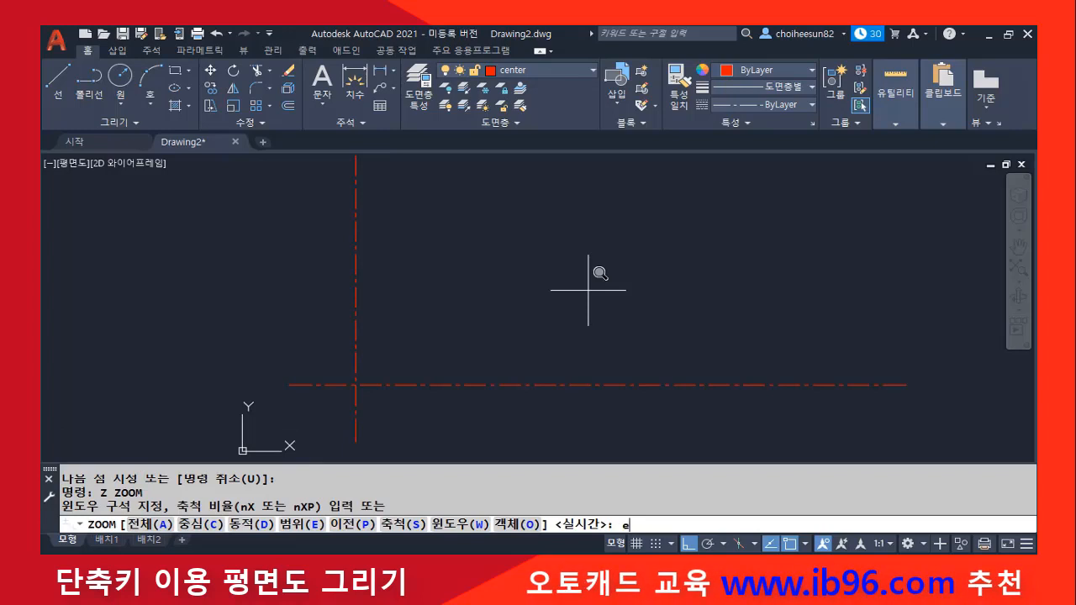
key("Return")
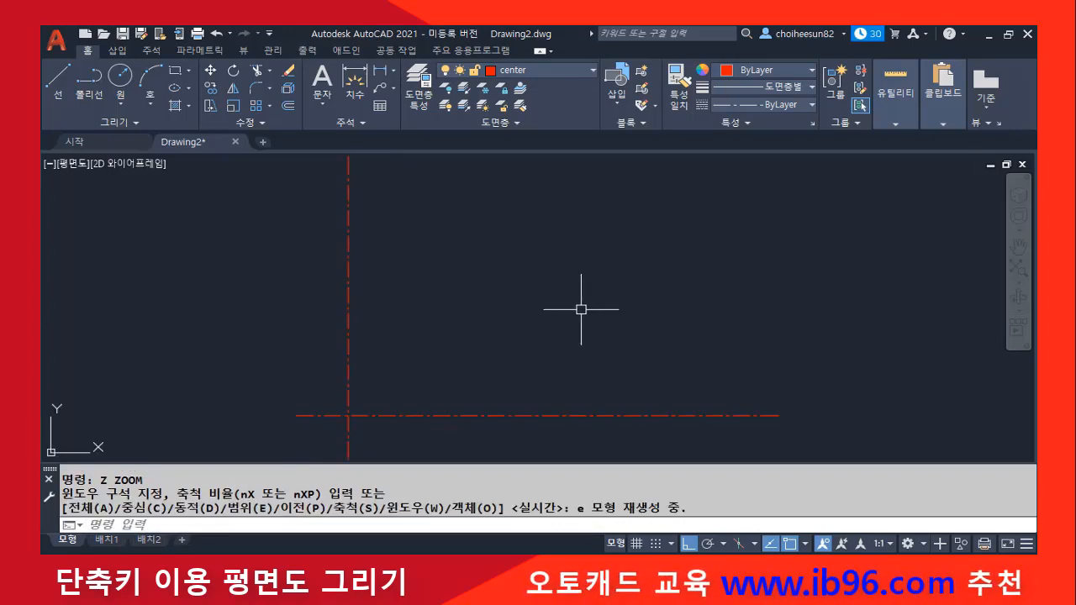
Offset the vertical center line 4500 to the right
left_click(348, 305)
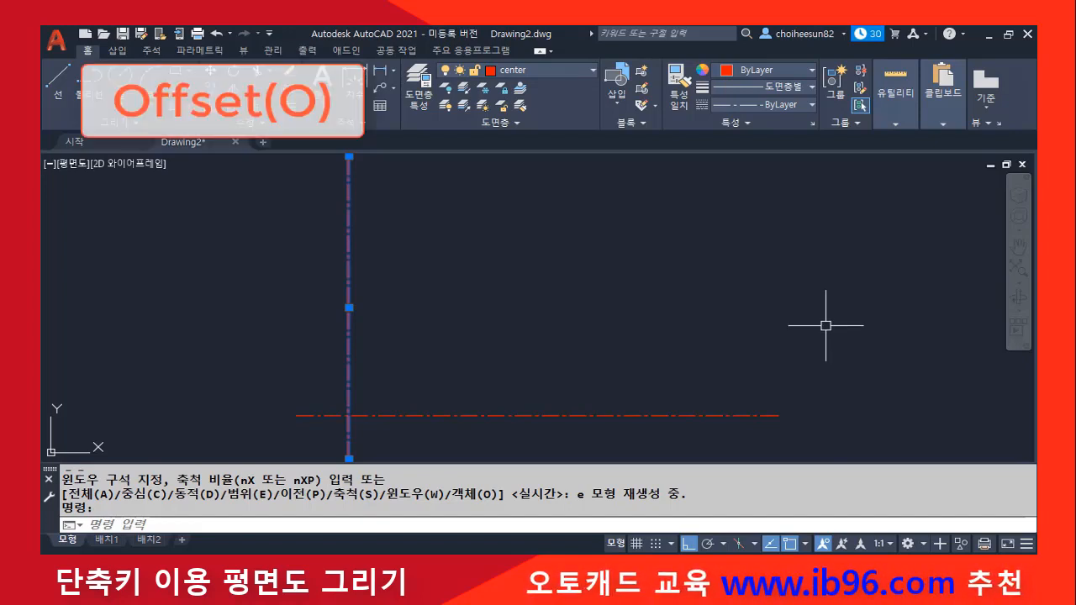
key("Escape")
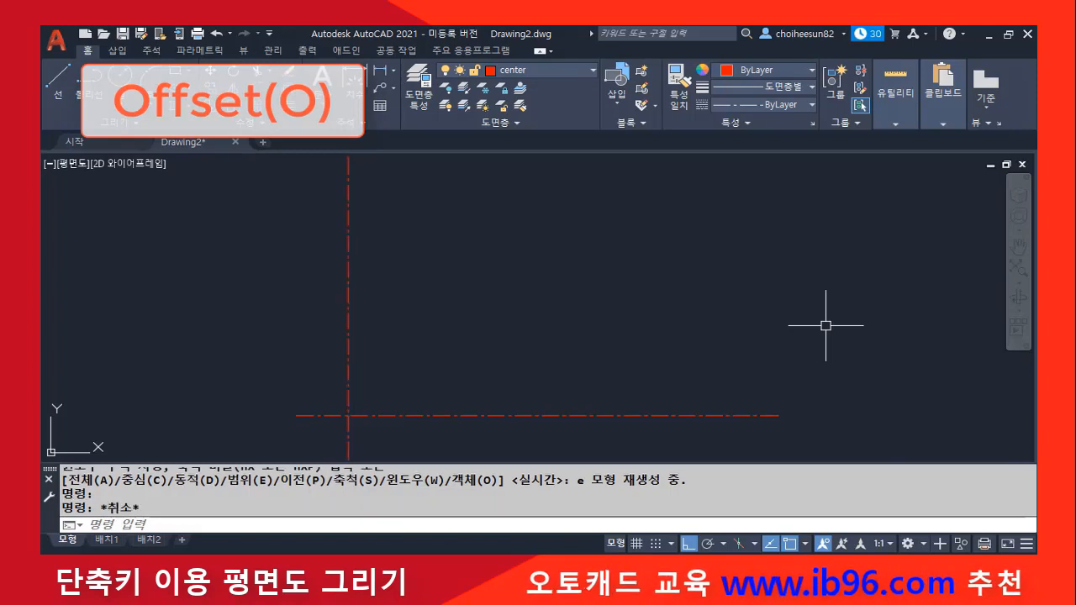
type("o")
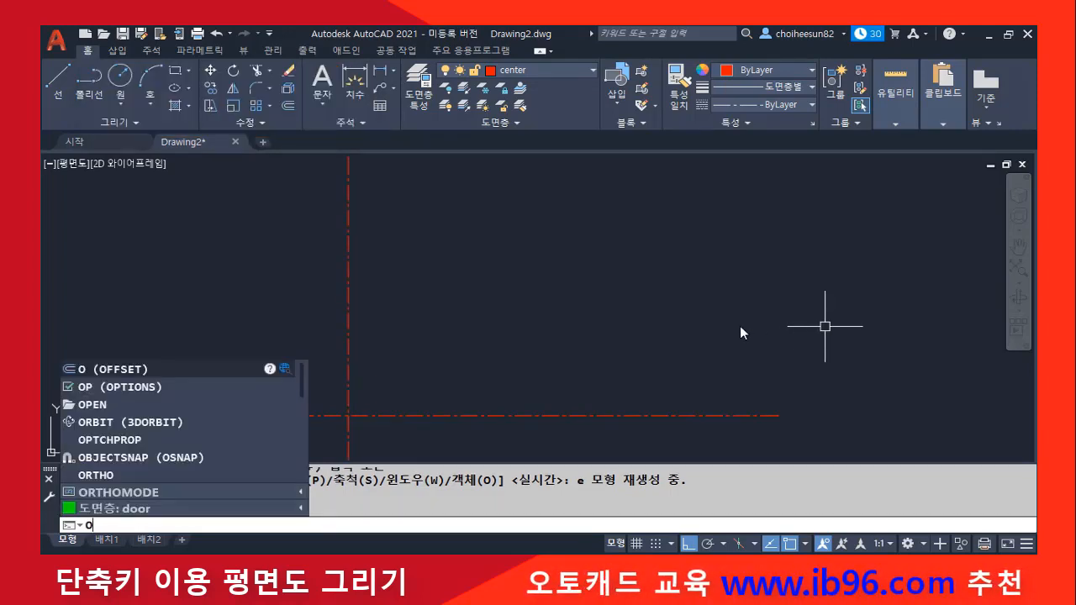
key("Return")
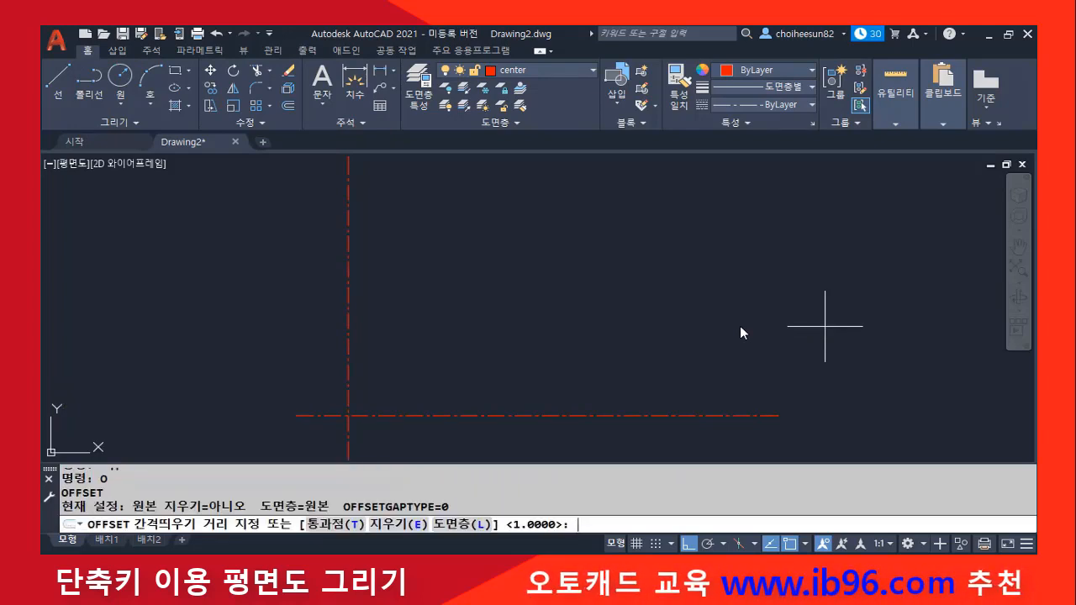
type("4500")
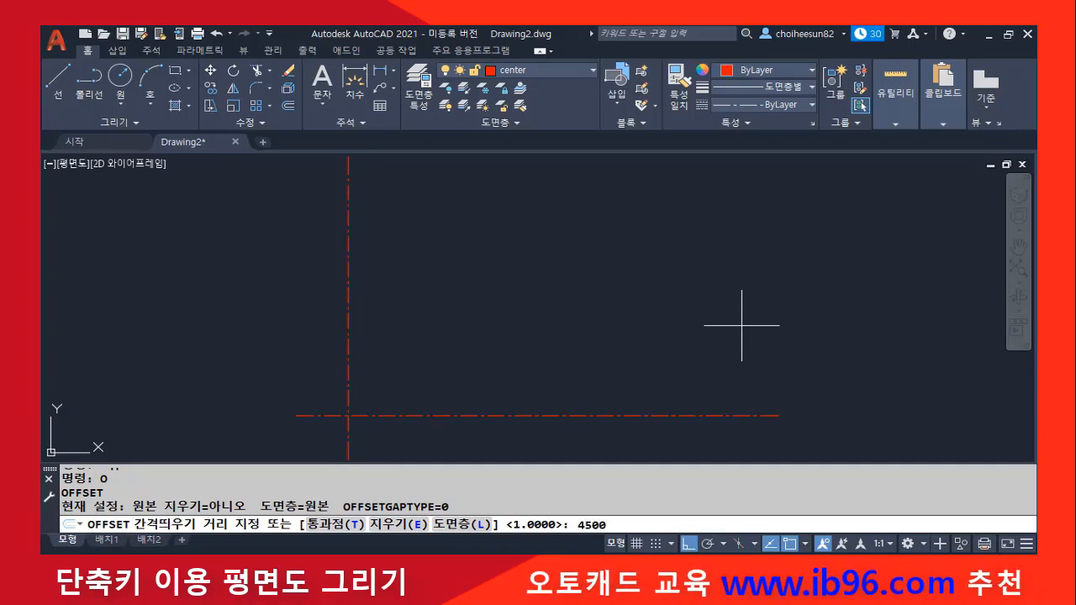
key("Return")
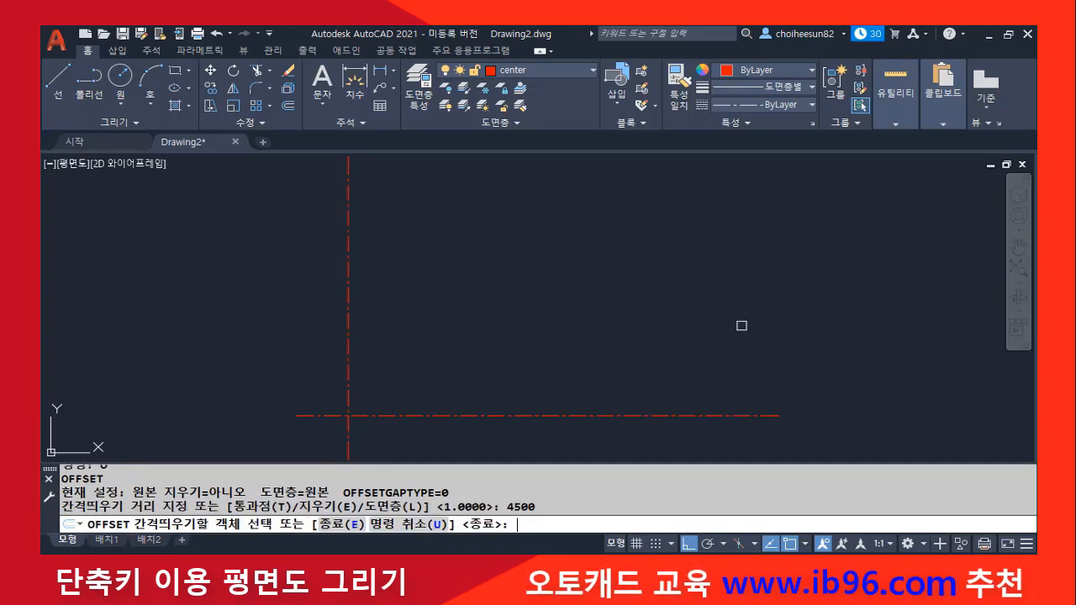
left_click(349, 300)
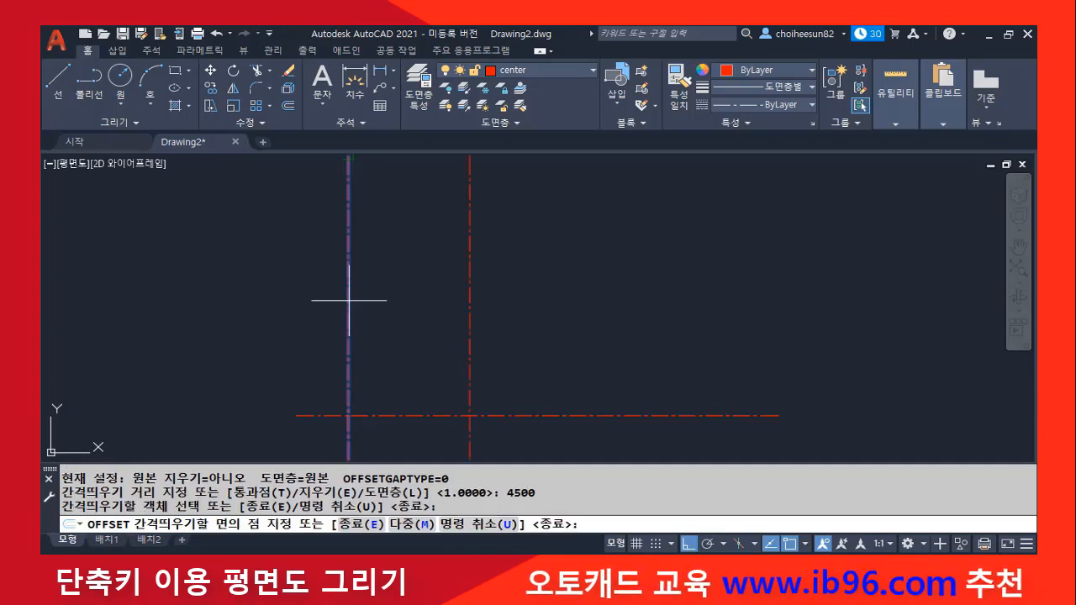
left_click(557, 257)
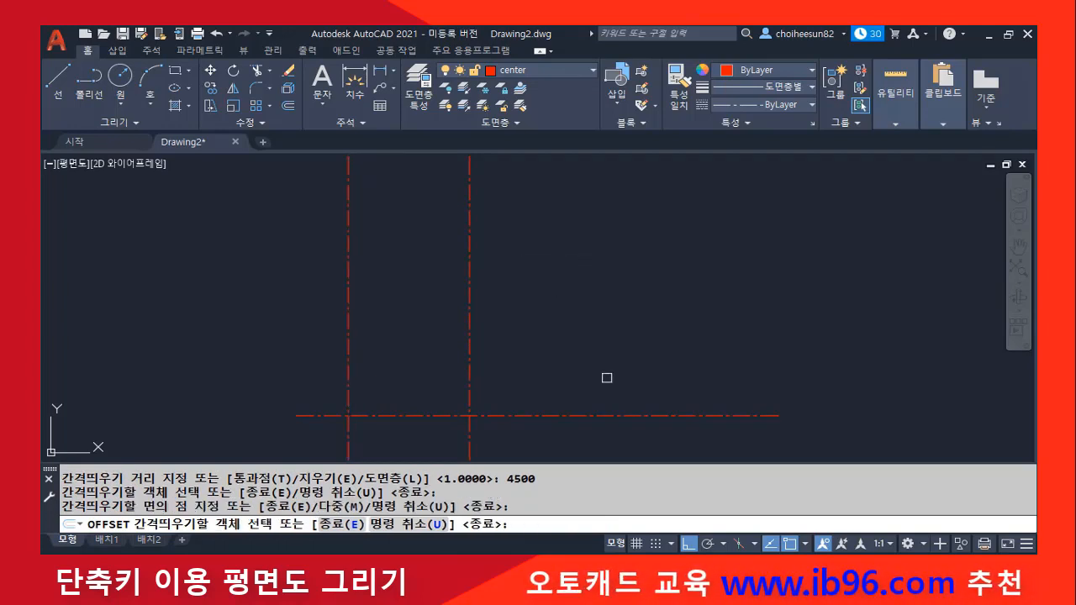
key("Return")
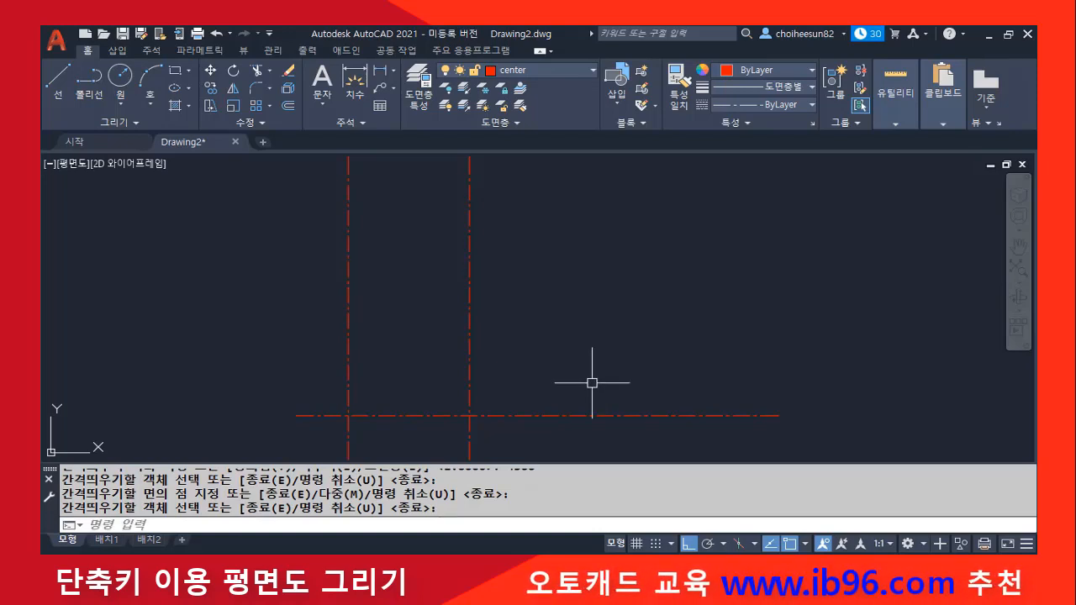
Offset the second vertical center line 5000 to the right
type("o")
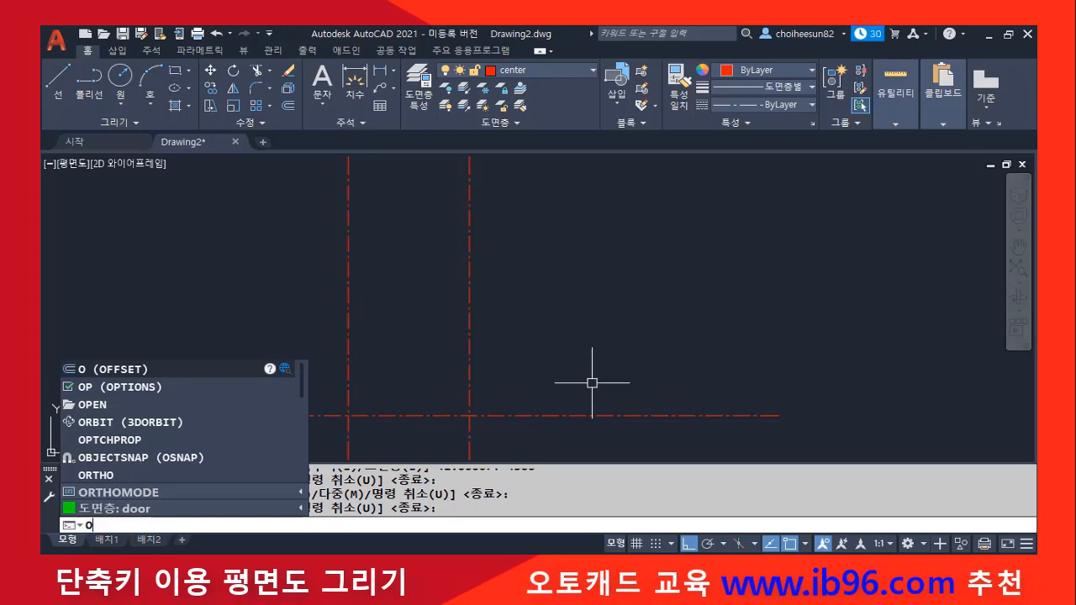
key("Return")
type("5000")
key("Return")
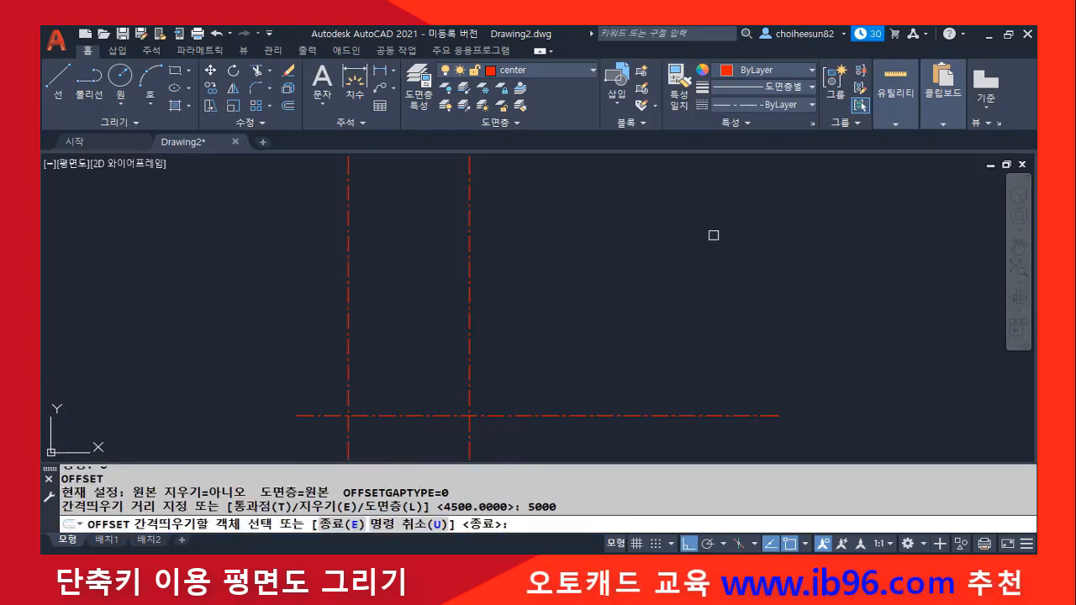
left_click(469, 336)
left_click(643, 309)
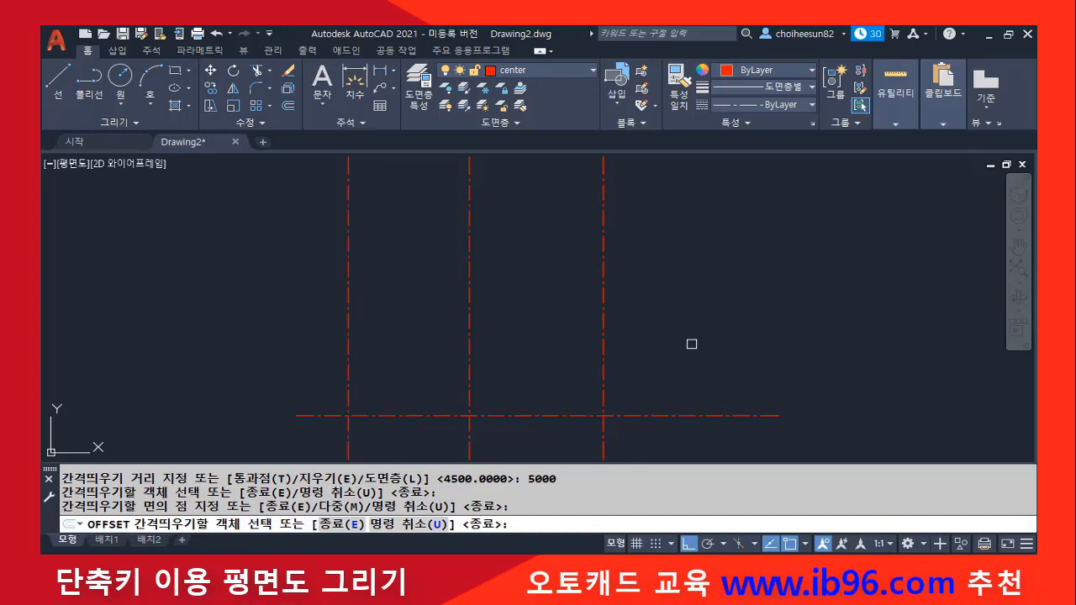
key("Escape")
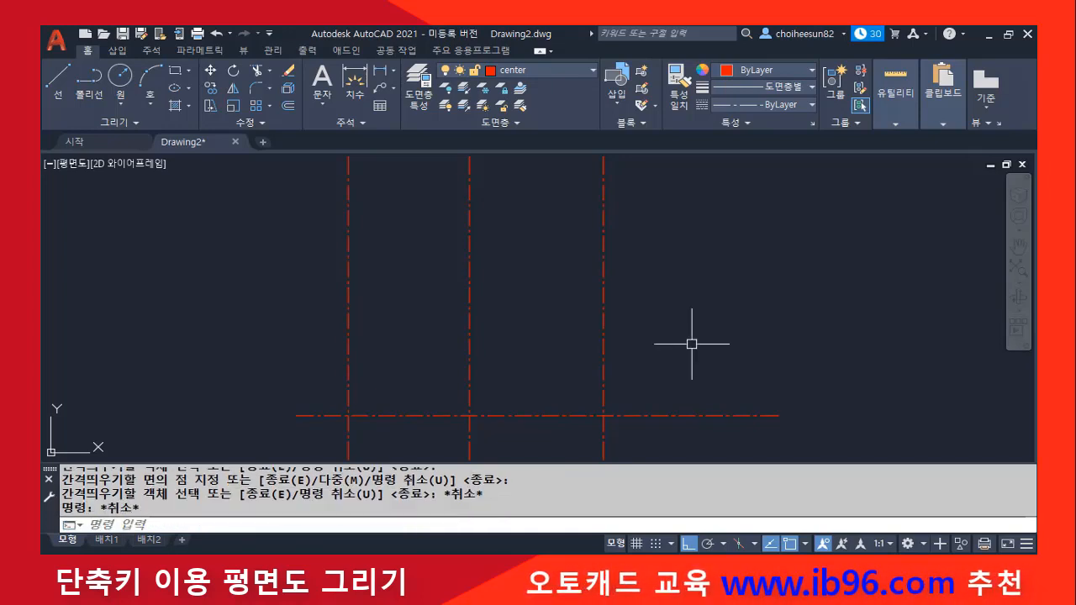
Offset the third vertical center line 6700 to the right
type("o")
key("Return")
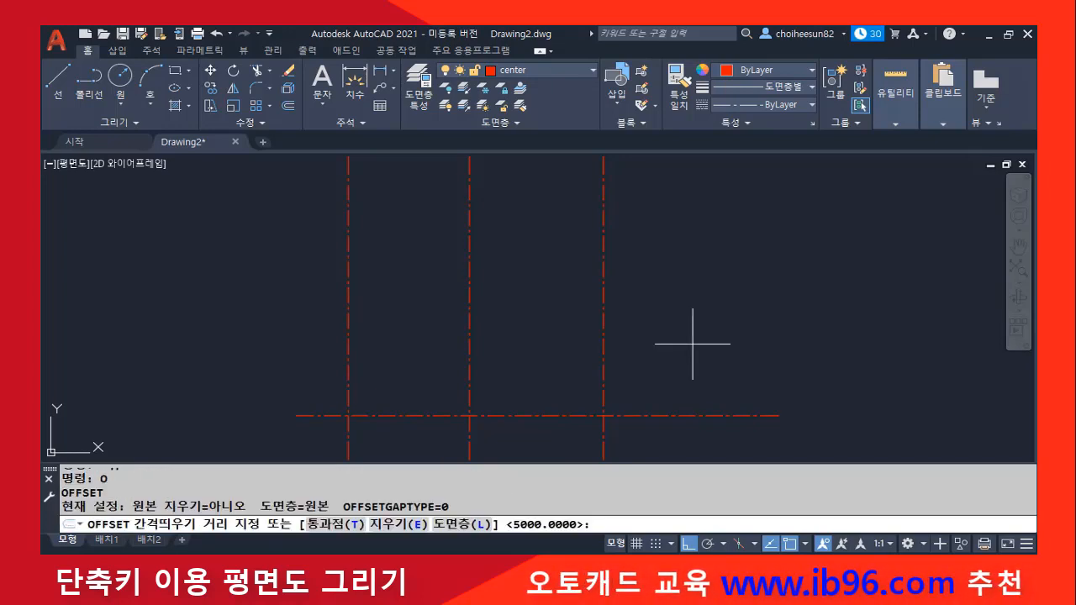
type("6700")
key("Return")
left_click(605, 358)
left_click(705, 363)
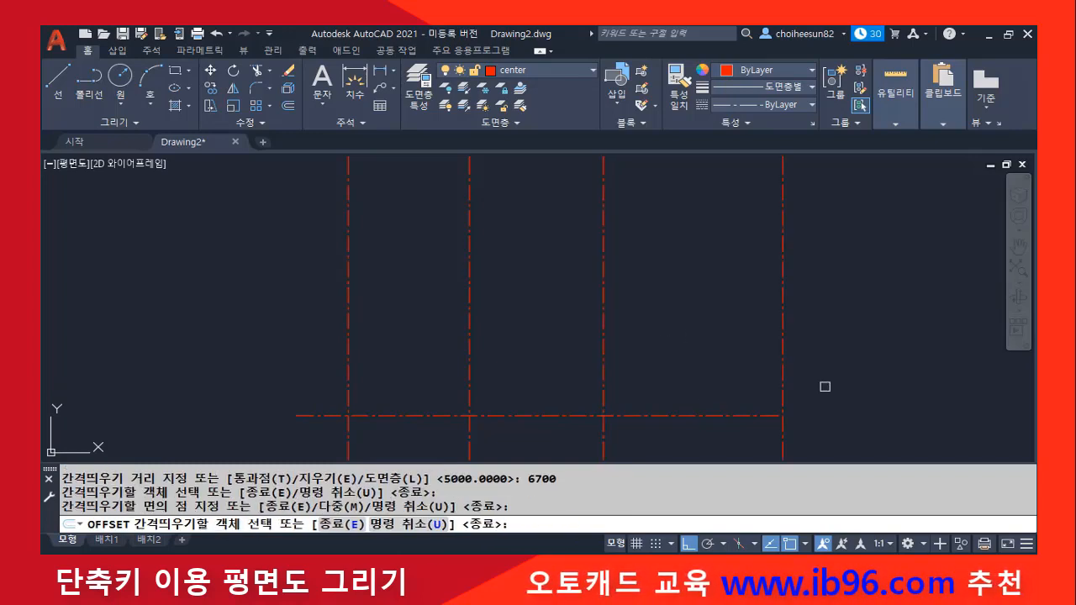
key("Return")
Offset the horizontal center line 1300 upward
middle_click_drag(822, 426, 783, 428)
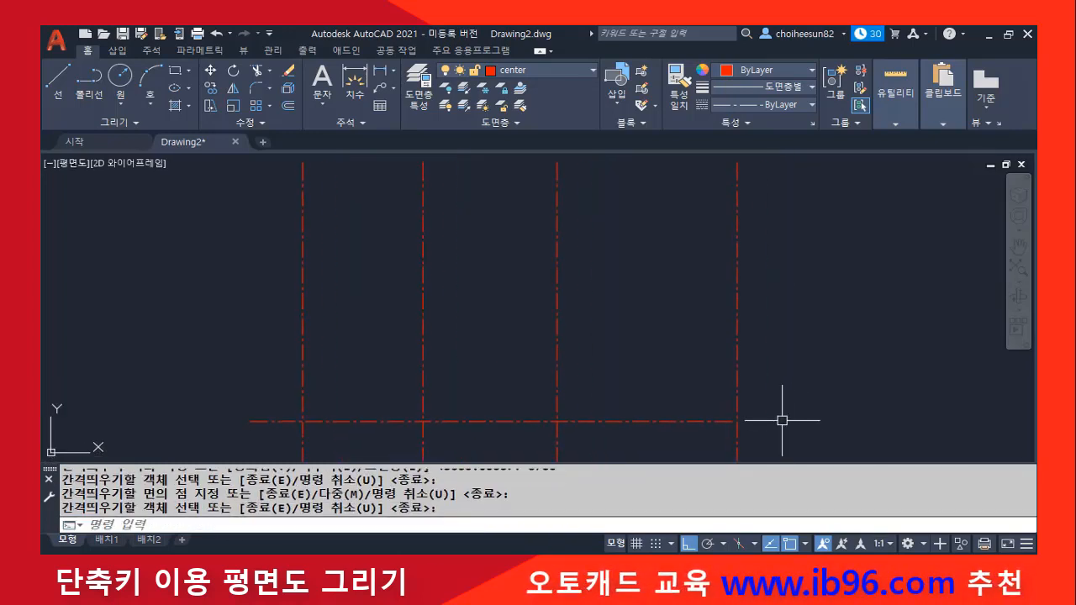
left_click(656, 421)
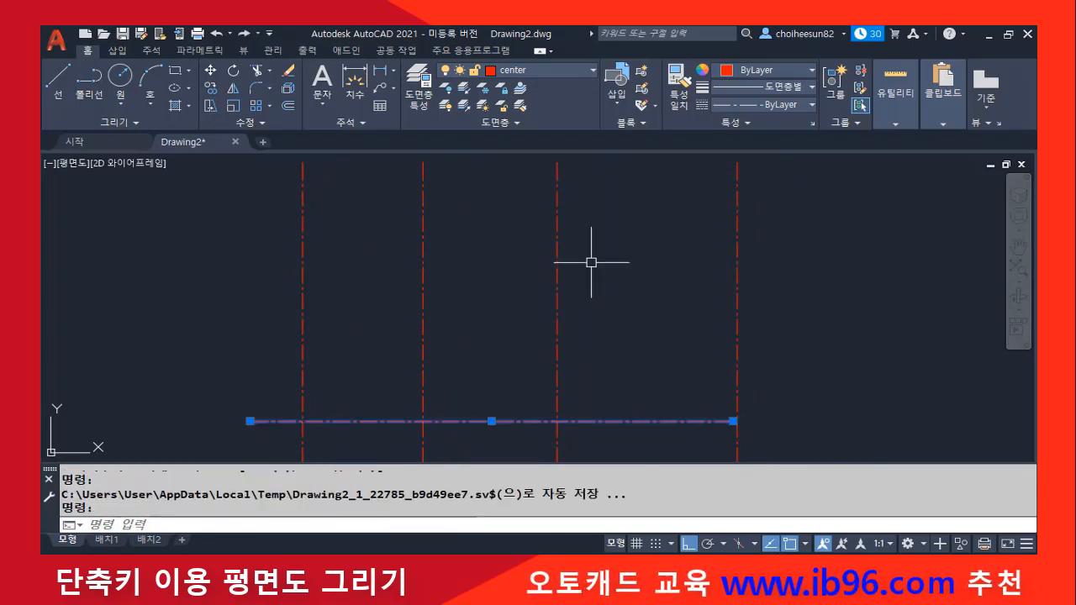
key("Escape")
key("Escape")
type("o")
key("Return")
type("1300")
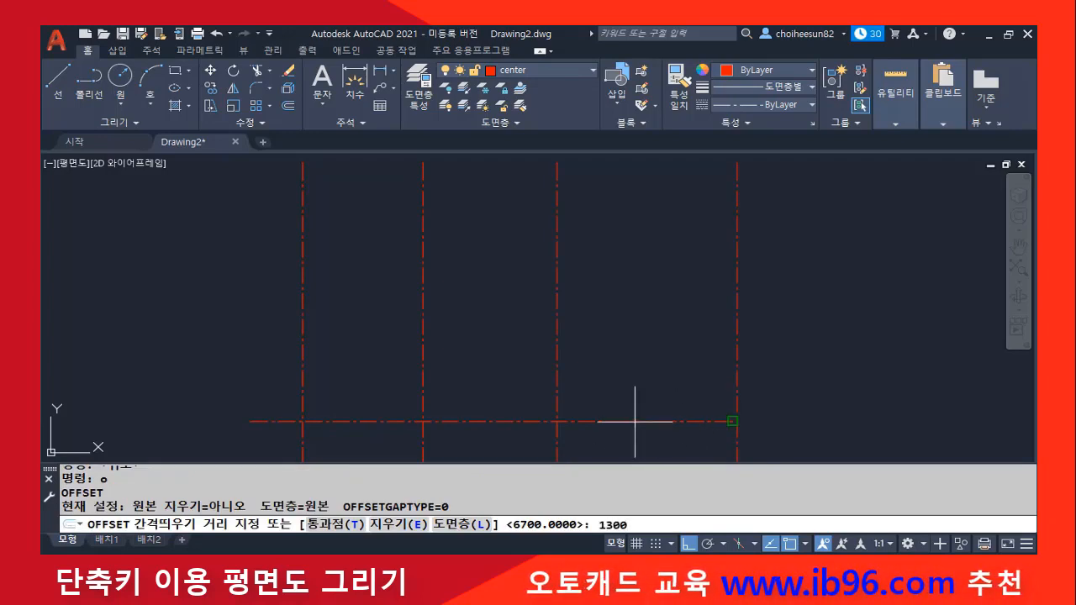
key("Return")
left_click(634, 421)
left_click(641, 349)
key("Return")
Offset the upper of the two horizontal center lines 6300 upward
key("Return")
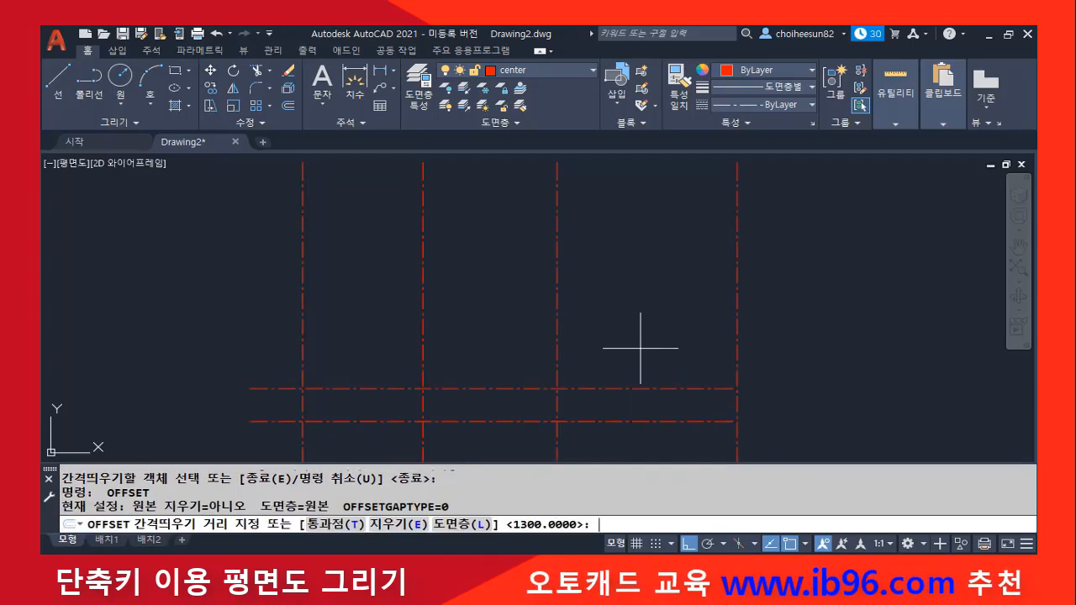
type("6300")
key("Return")
left_click(608, 389)
left_click(618, 283)
key("Return")
Offset the topmost horizontal center line 2500 upward
key("Return")
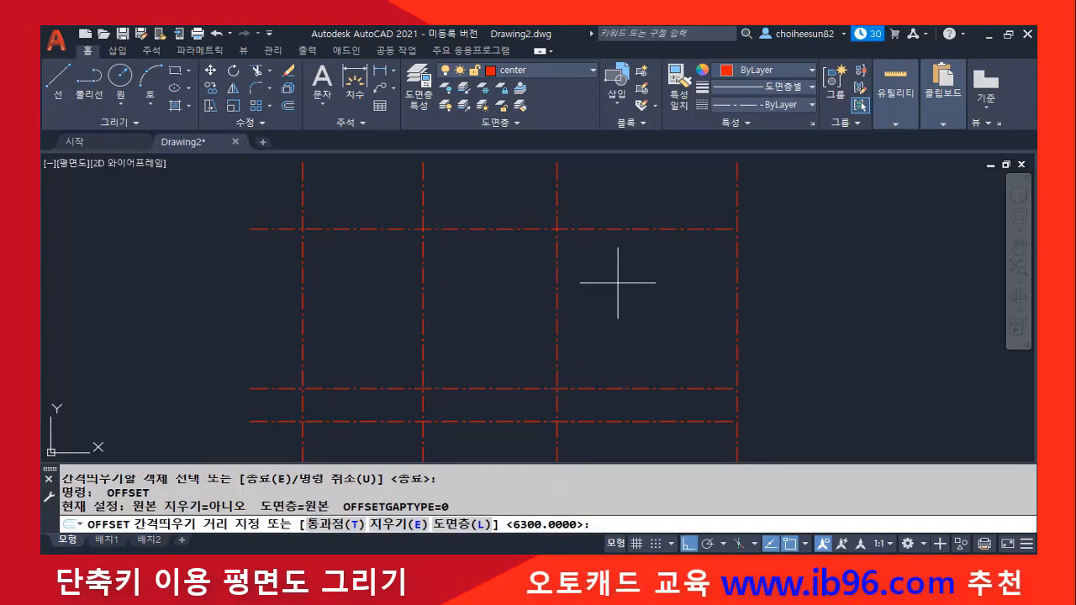
type("2500")
key("Return")
left_click(630, 229)
left_click(630, 207)
key("Return")
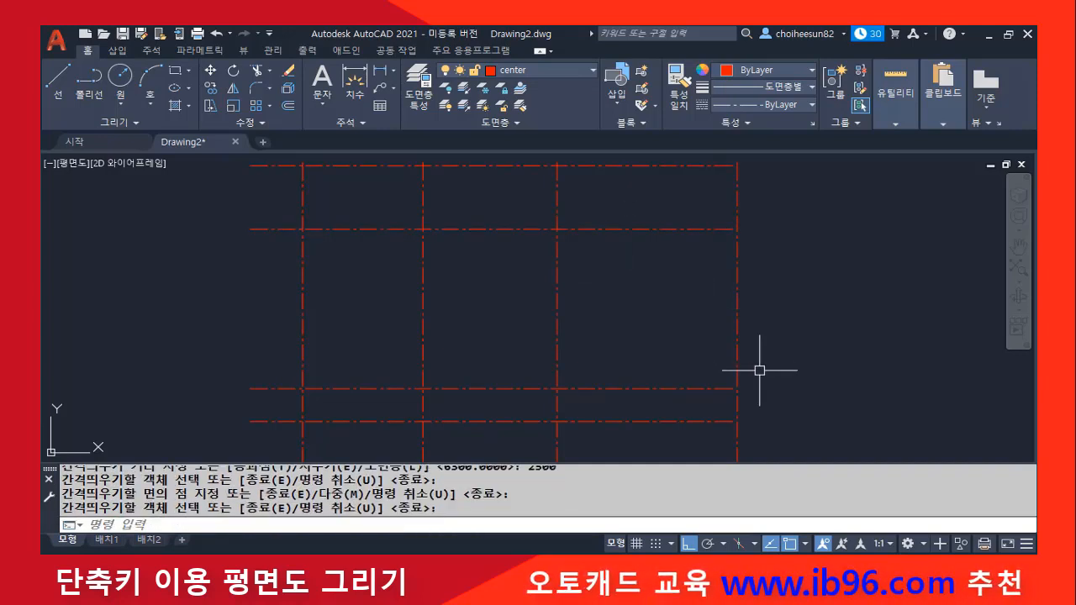
Move all four vertical center lines a short distance left so the horizontal lines overshoot them evenly on both sides
scroll(723, 303, "down", 3)
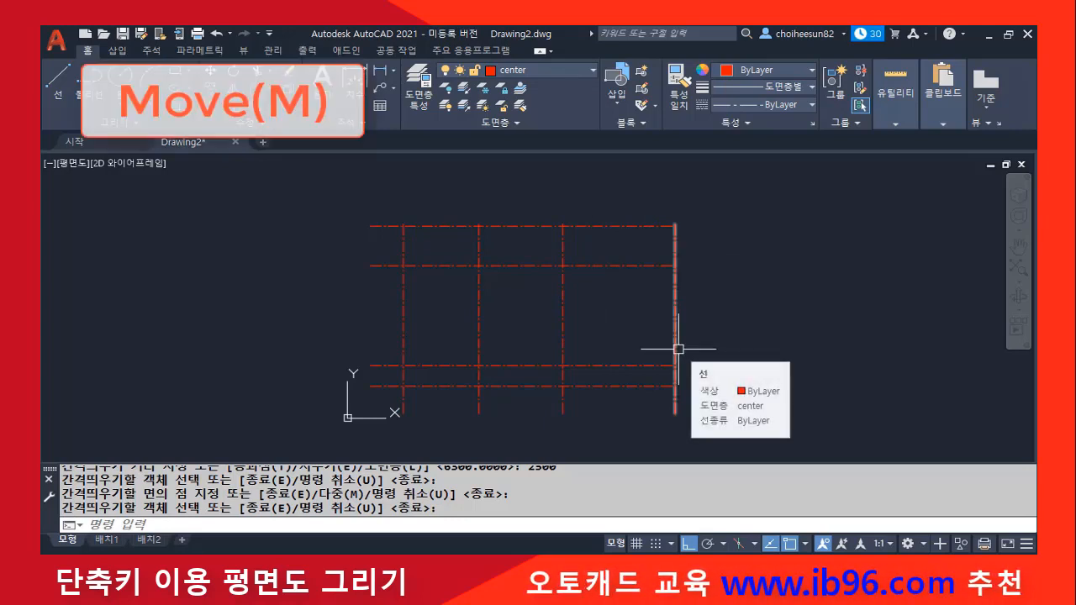
type("M")
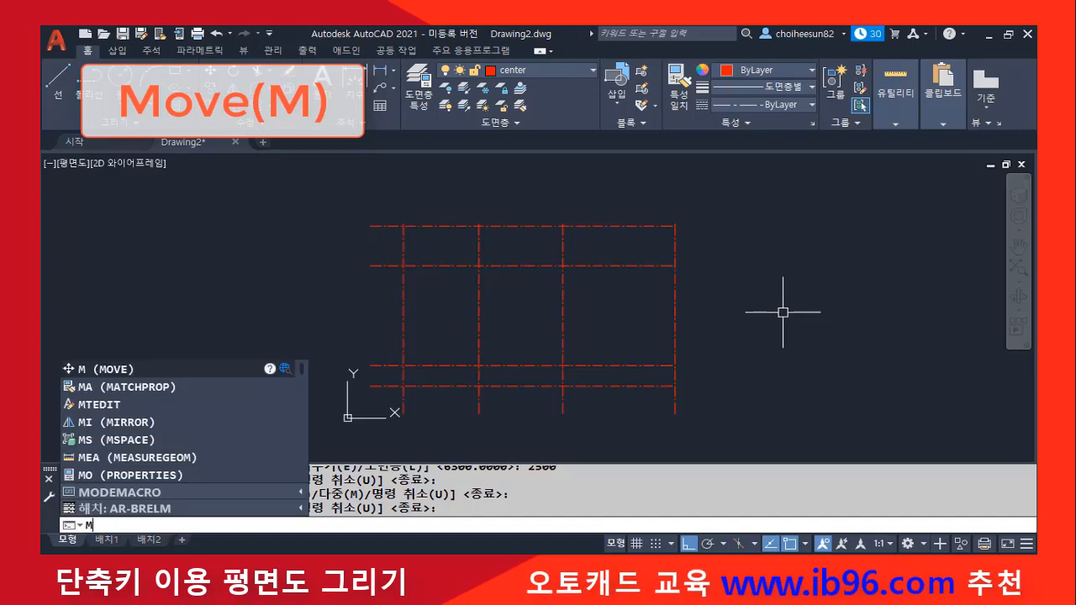
key("Return")
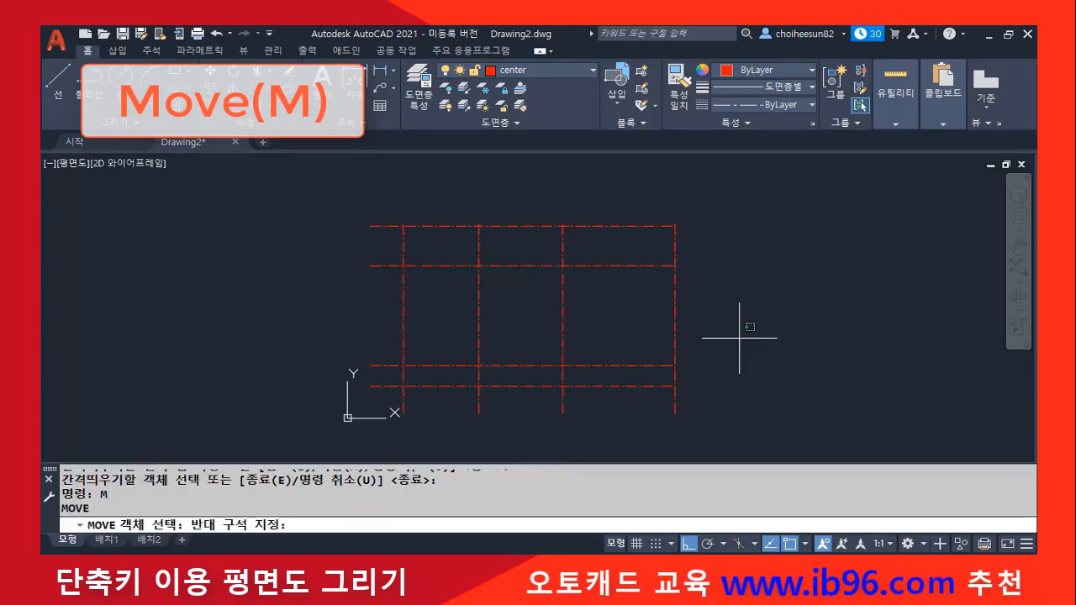
left_click(740, 339)
left_click(399, 287)
key("Return")
left_click(846, 304)
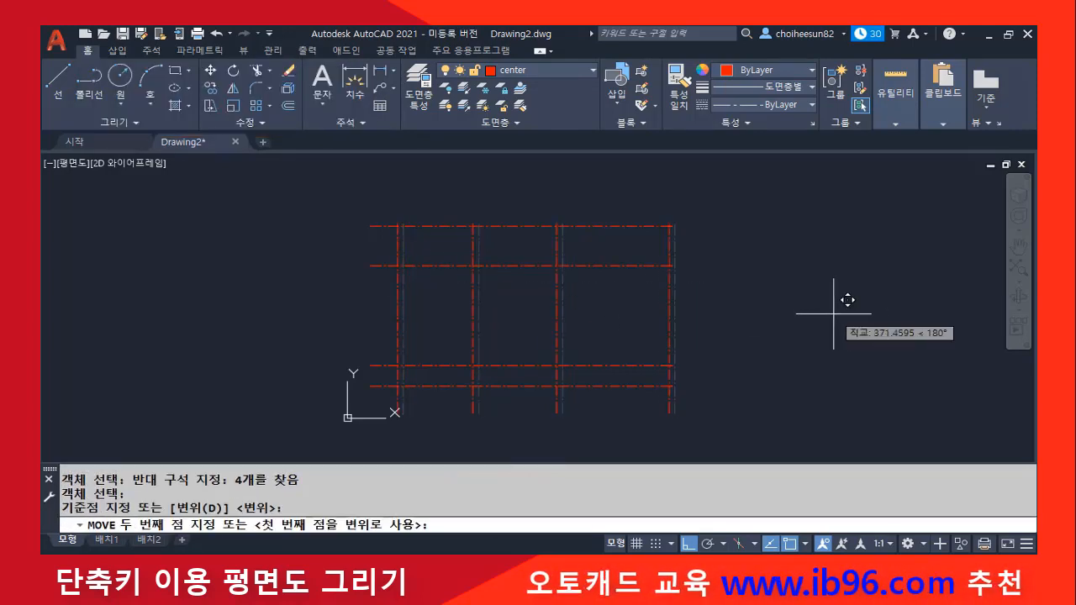
left_click(822, 315)
Move the four vertical center lines slightly upward so they extend past the outer horizontal lines, and fit the drawing in view
key("Return")
left_click(740, 329)
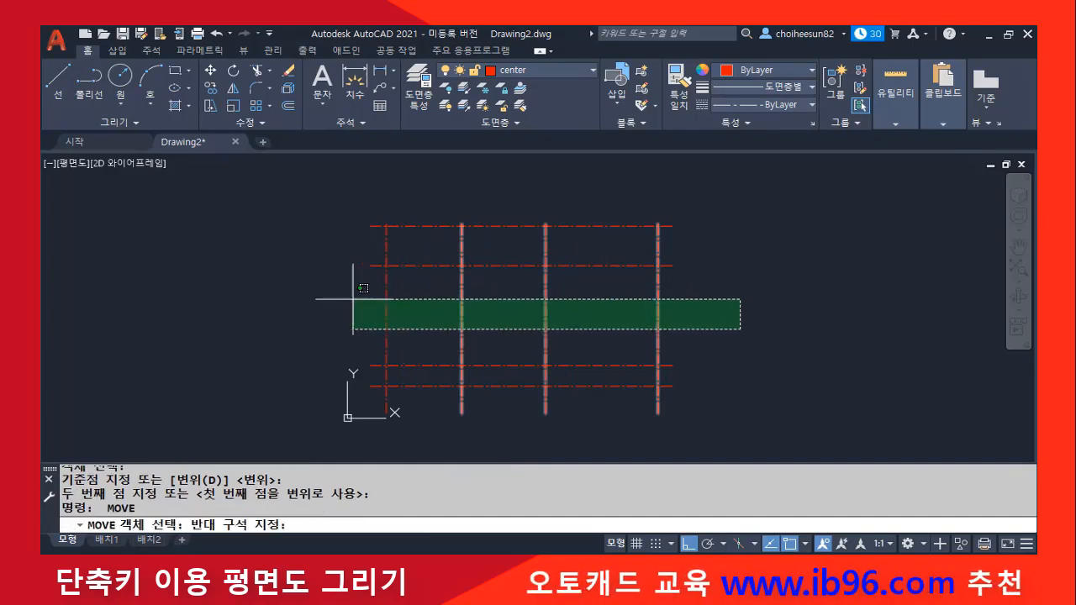
left_click(353, 296)
key("Return")
left_click(760, 370)
left_click(759, 358)
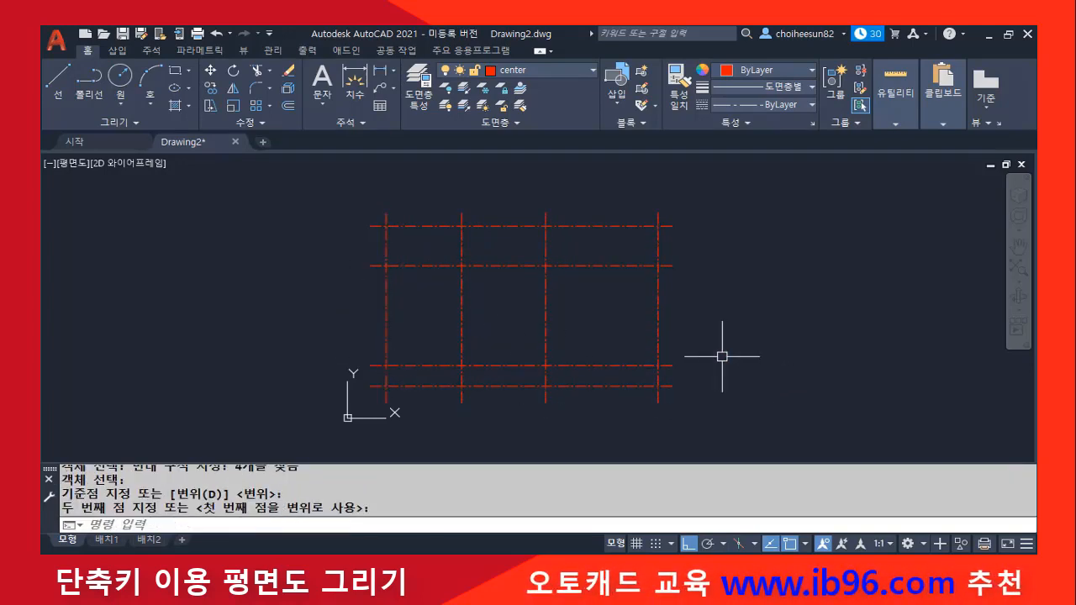
type("z")
key("space")
type("e")
key("space")
key("space")
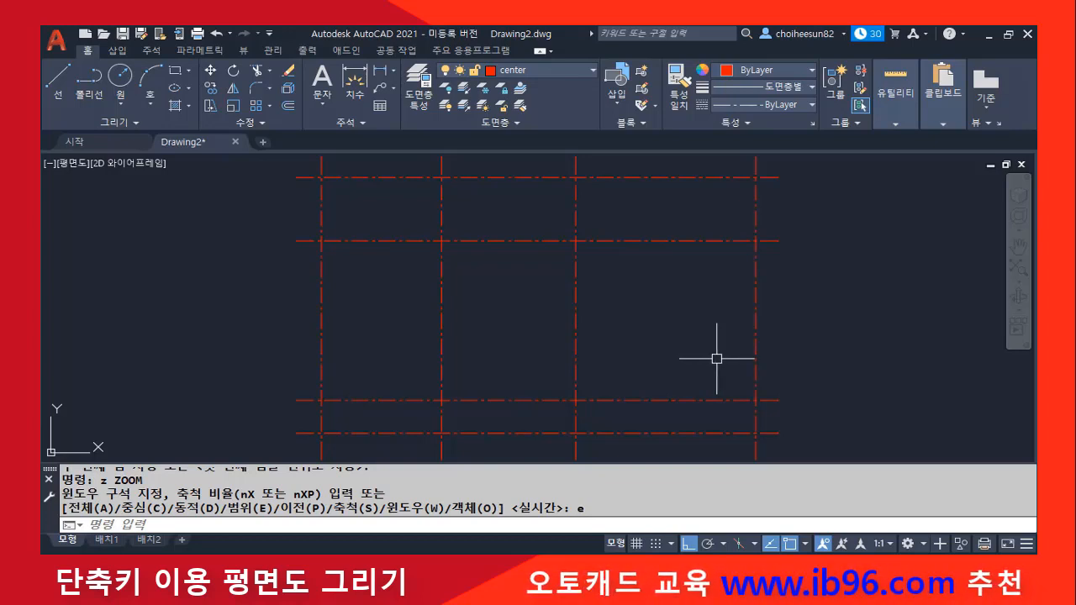
left_click(323, 304)
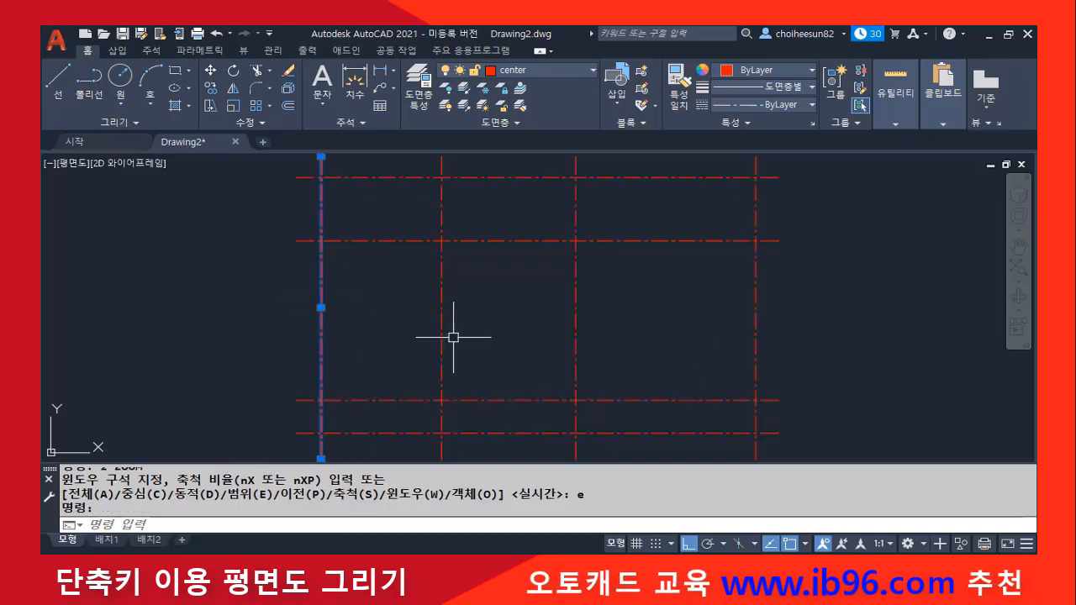
scroll(315, 338, "up", 4)
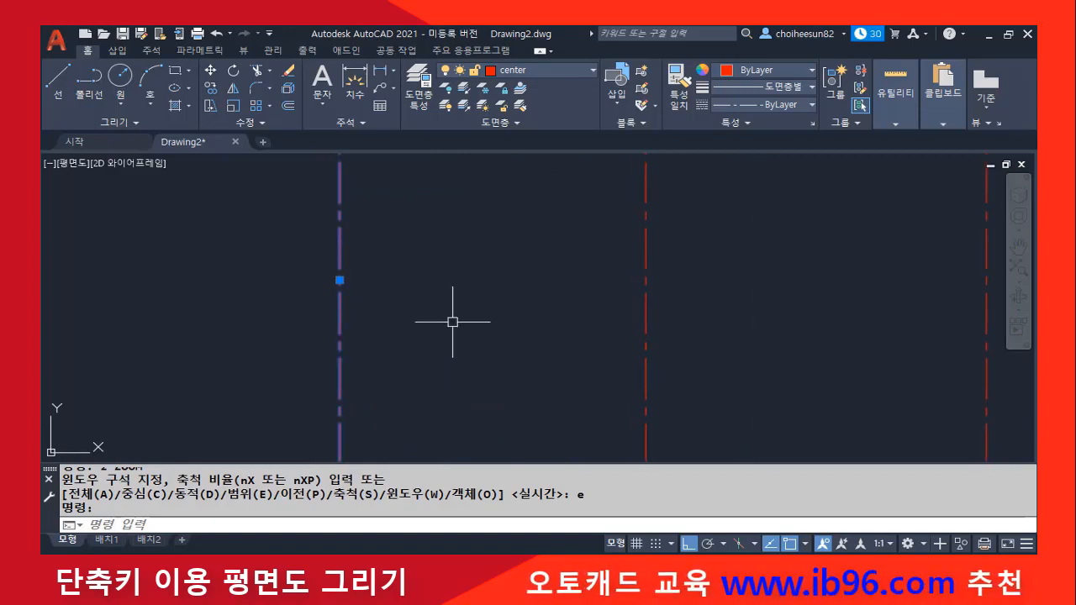
scroll(386, 324, "down", 3)
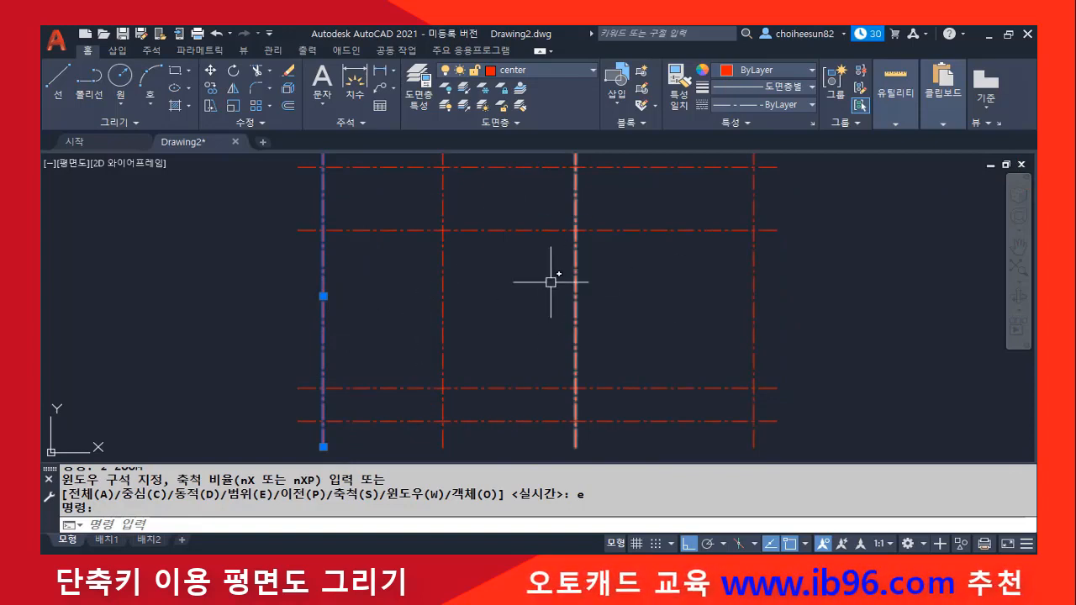
key("Escape")
key("Escape")
Offset the leftmost vertical center line 100 to the right, toward the inside of the plan
scroll(278, 273, "up", 3)
type("o")
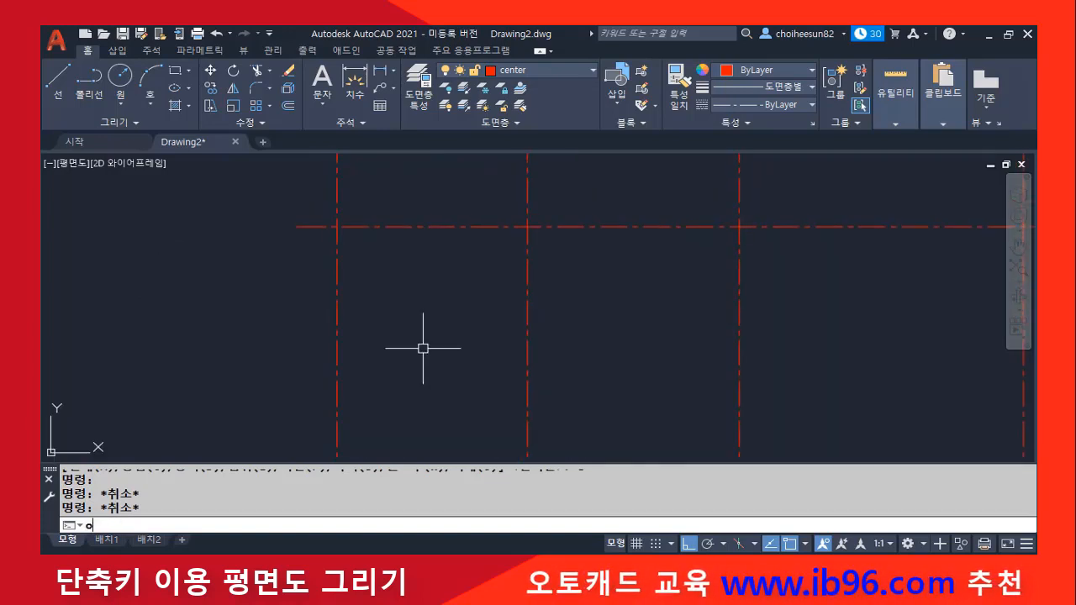
key("Return")
type("100")
key("Return")
left_click(337, 341)
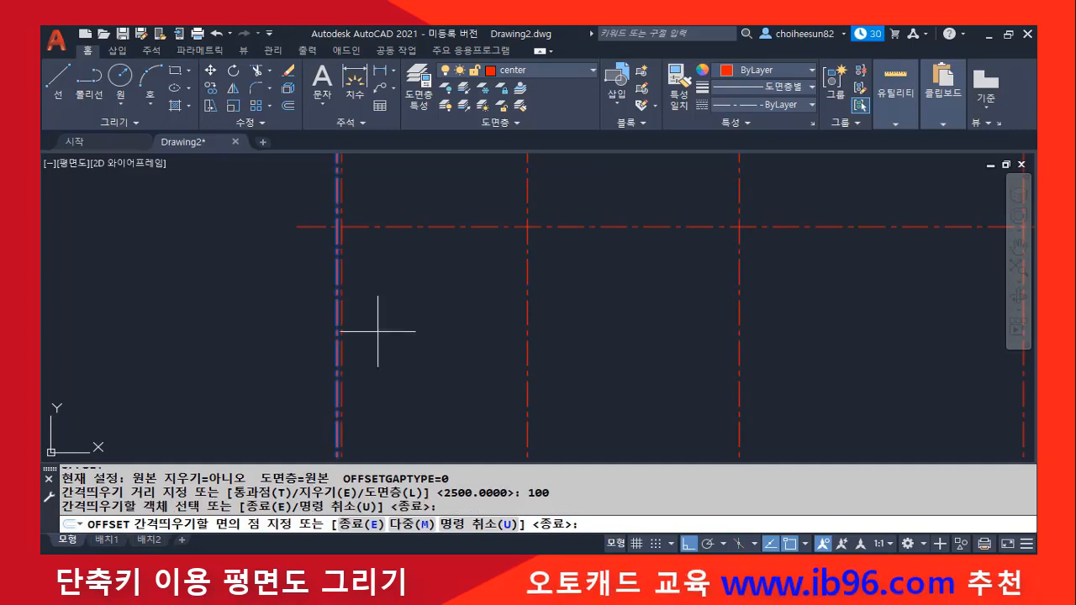
left_click(355, 334)
key("Return")
Offset the original leftmost vertical center line 200 to the left, toward the outside of the plan
key("Return")
type("200")
key("Return")
scroll(322, 341, "up", 2)
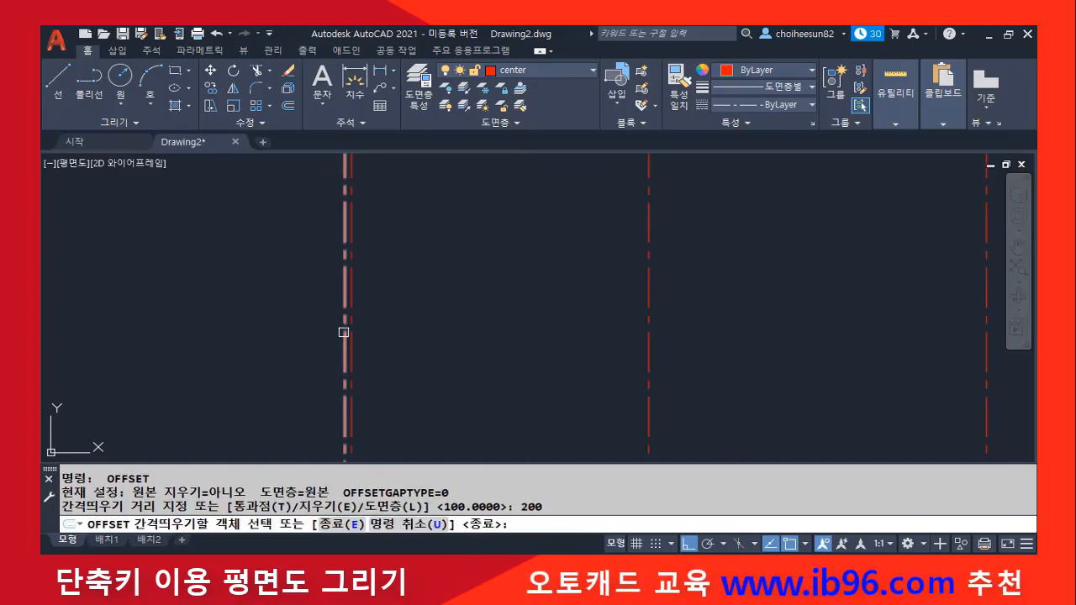
left_click(343, 333)
left_click(286, 319)
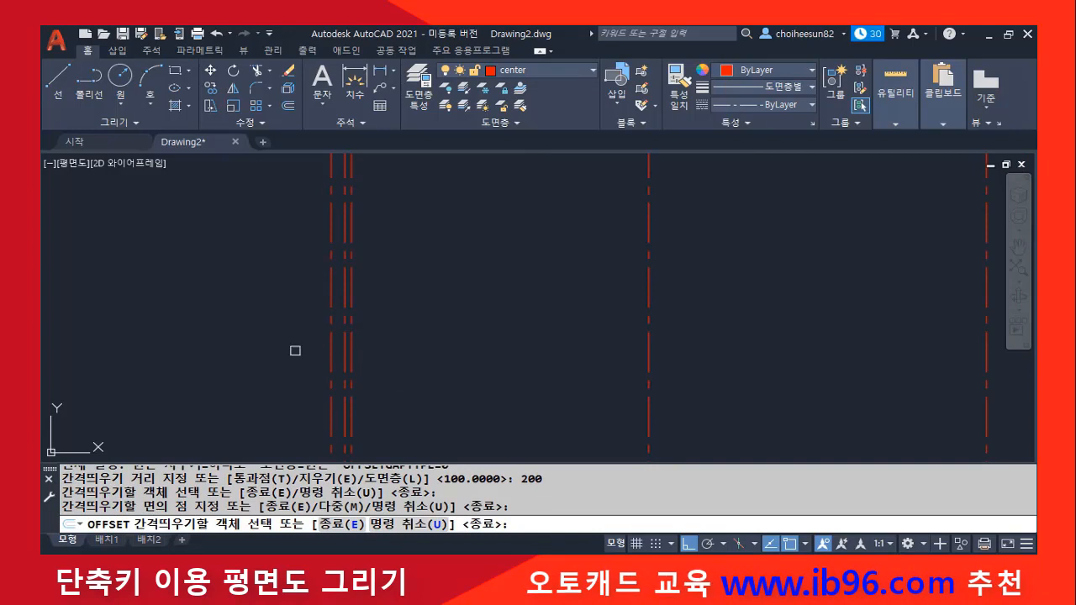
Assign the two offset lines on either side of the leftmost vertical center line to the wall layer
key("Return")
left_click(332, 293)
left_click(354, 285)
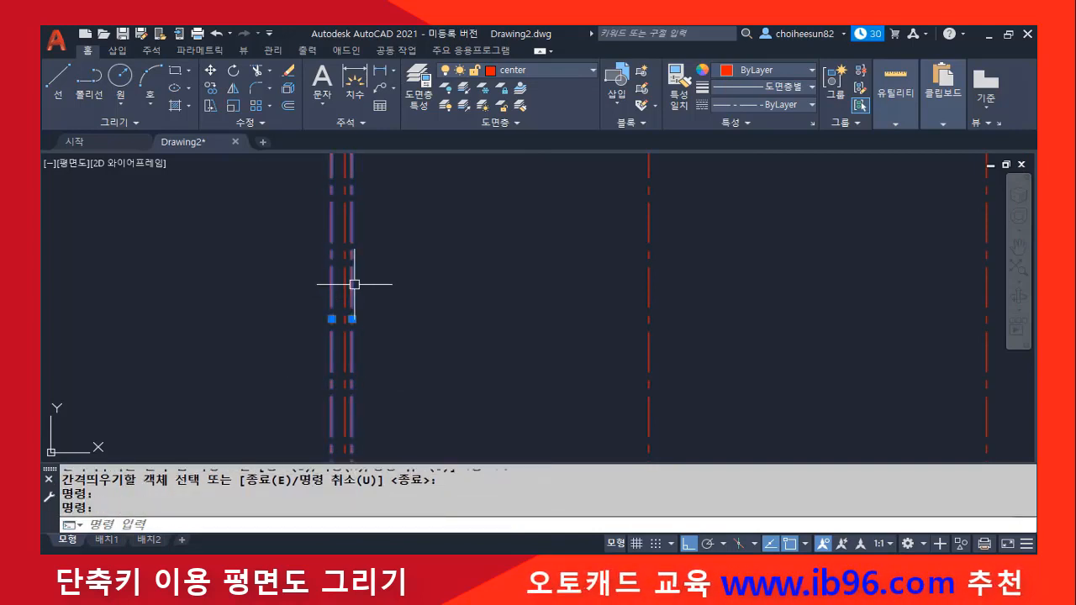
left_click(549, 68)
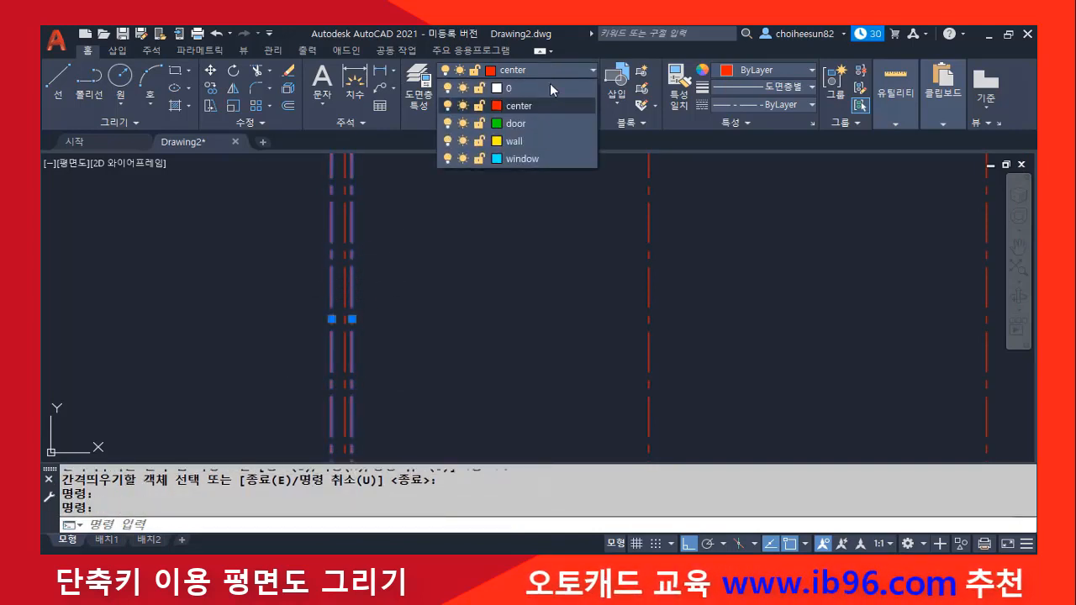
left_click(542, 138)
key("Escape")
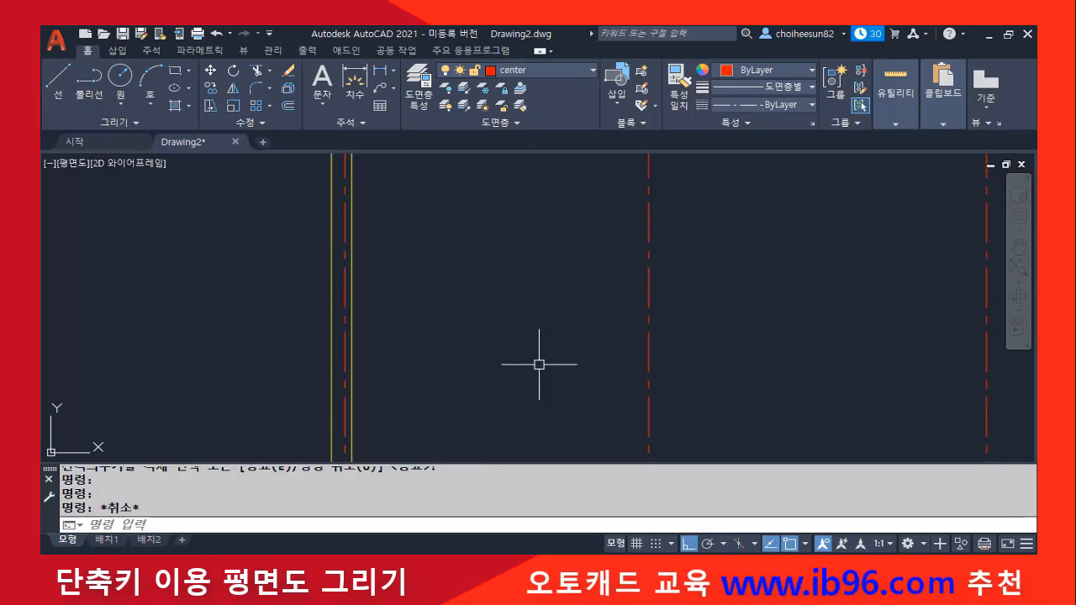
Erase both wall-layer lines beside the leftmost vertical center line and fit the grid in view
scroll(533, 362, "down", 2)
left_click(407, 335)
type("e")
key("Return")
left_click(419, 336)
type("e")
key("Return")
type("z")
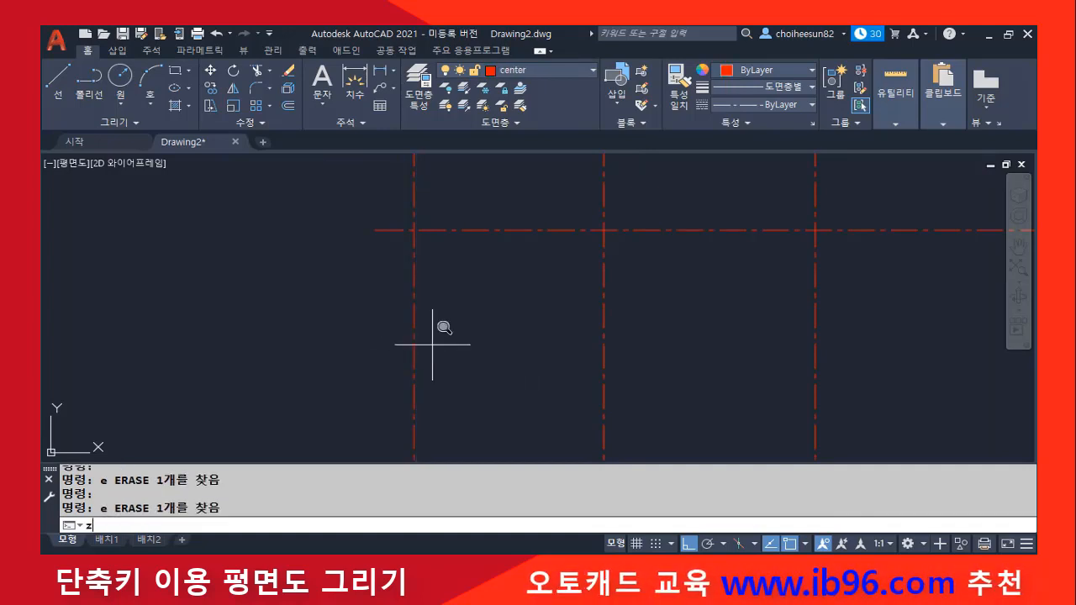
key("Return")
type("e")
key("Return")
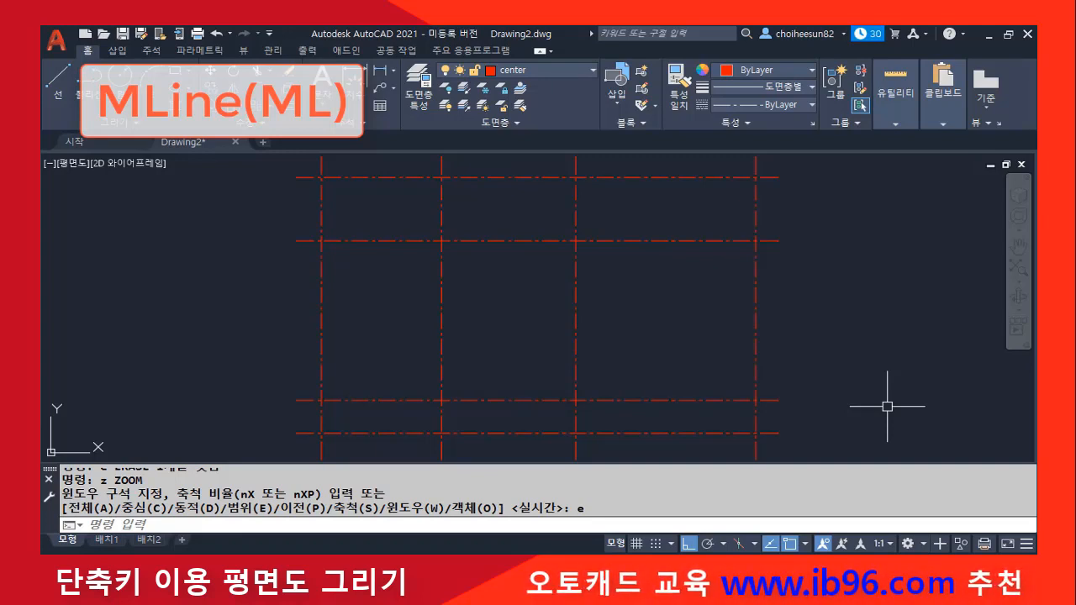
Draw a horizontal test multiline across the leftmost vertical center line with top justification, scale 20 and the STANDARD style
type("m")
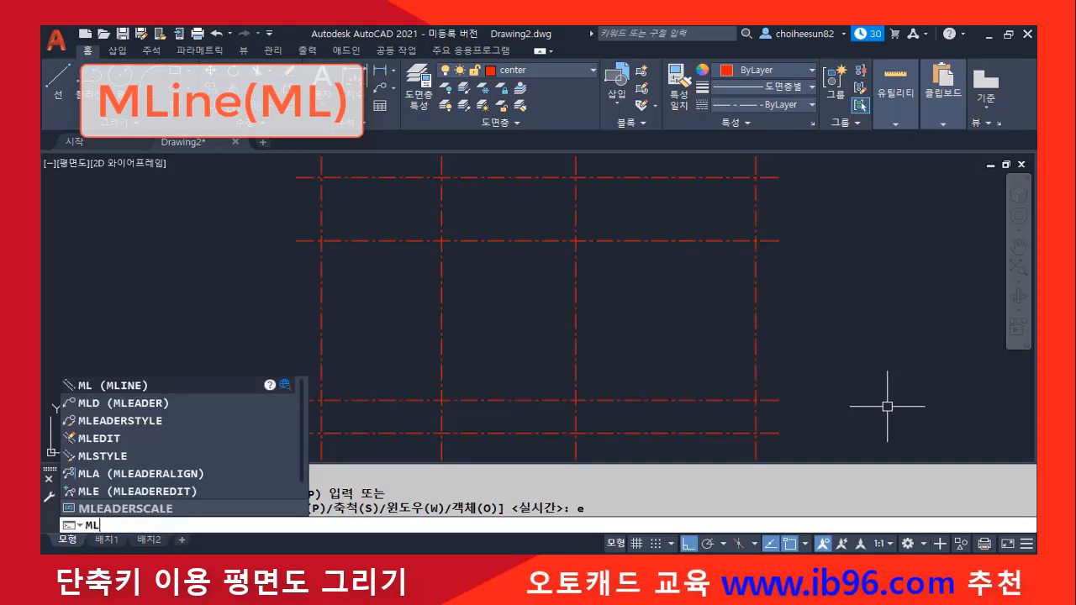
key("Return")
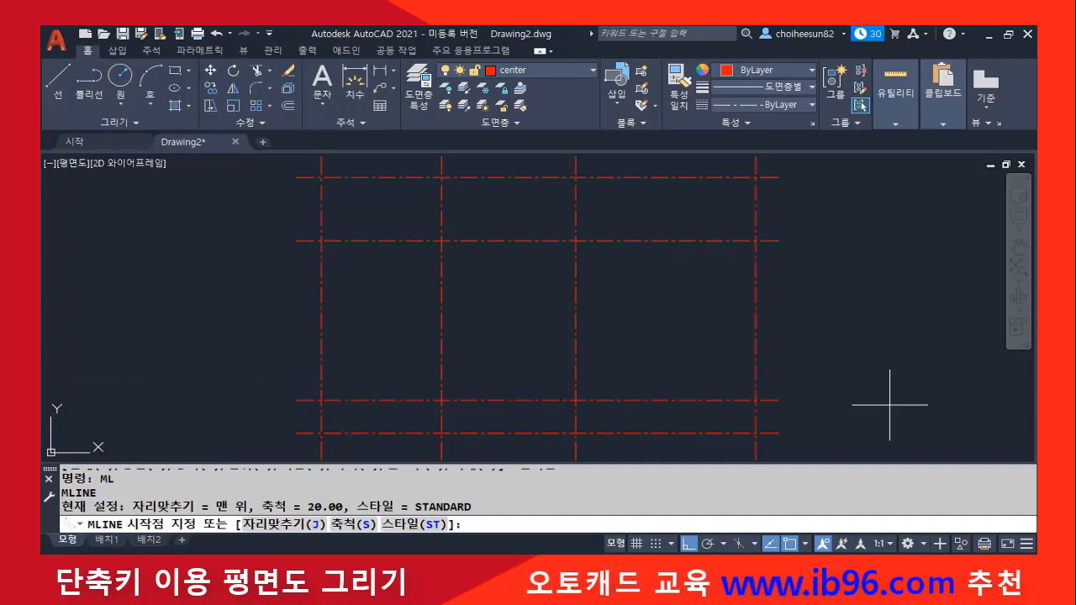
left_click(124, 297)
left_click(347, 297)
key("Escape")
scroll(176, 300, "up", 5)
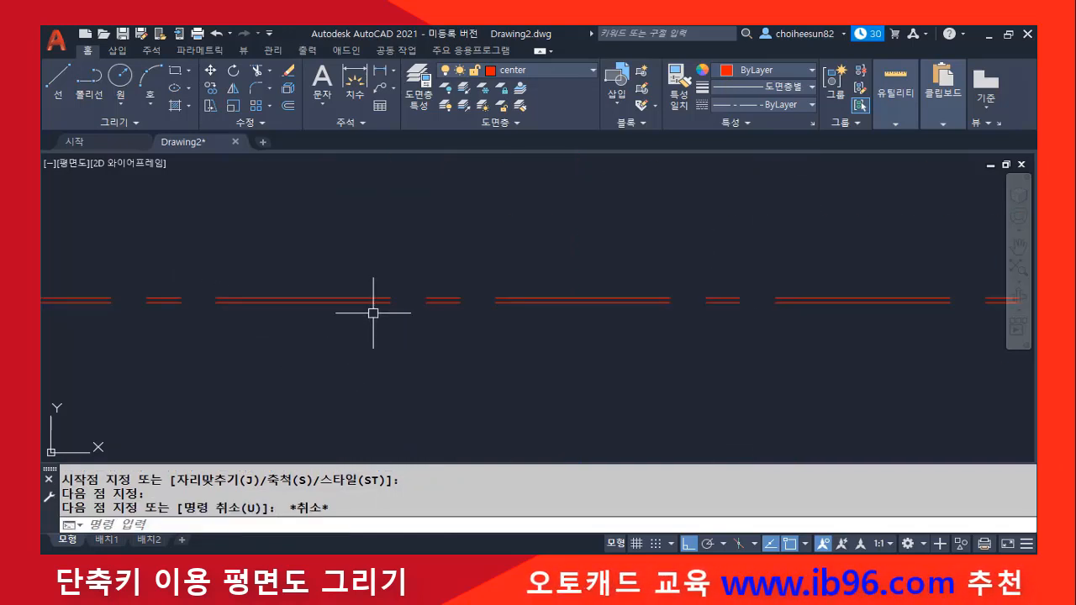
Erase the red test multiline drawn on the center layer
type("e")
key("Return")
left_click(381, 340)
left_click(325, 269)
key("Return")
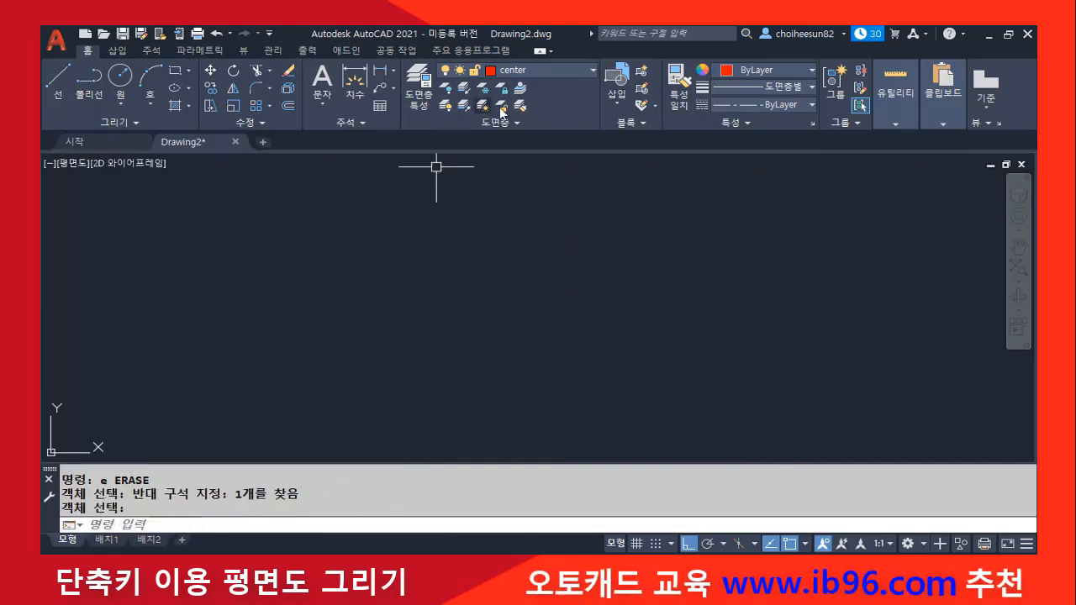
Make wall the current layer and draw a short horizontal test multiline at scale 20 in the empty area
left_click(567, 70)
left_click(552, 143)
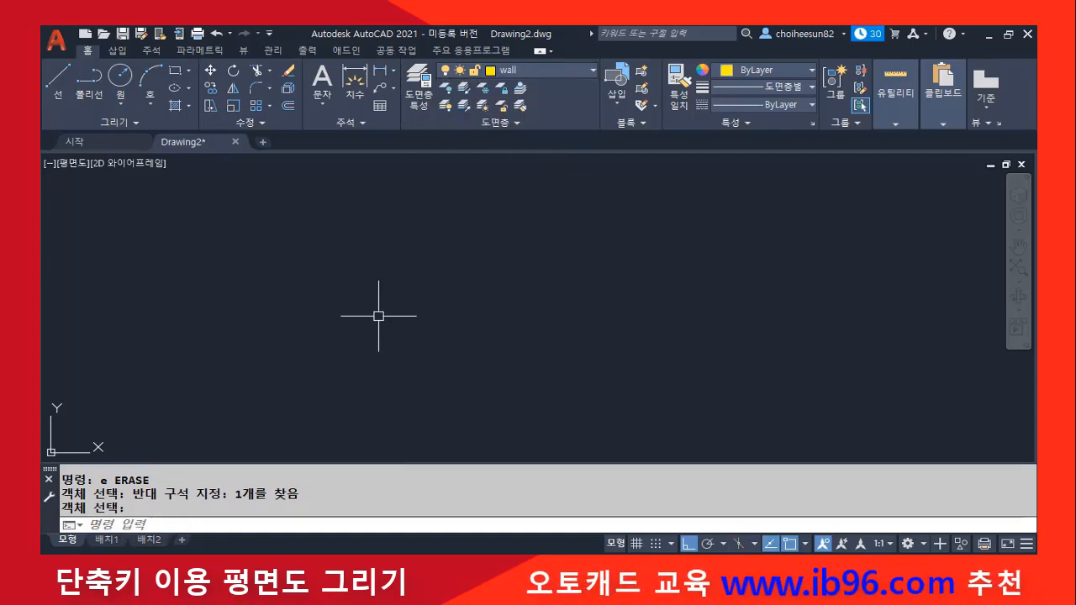
type("ml")
key("Return")
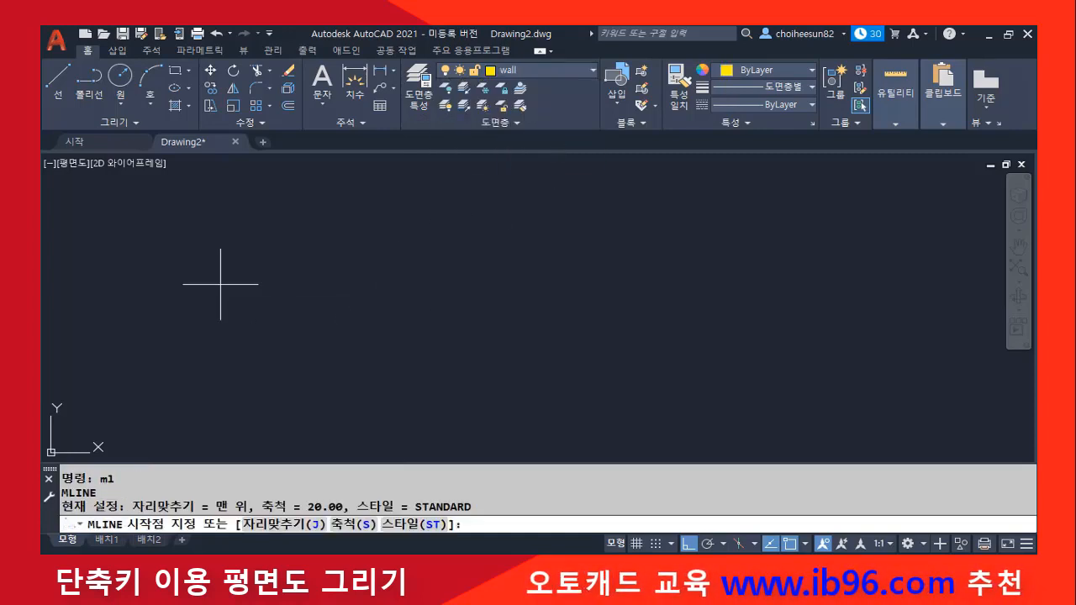
left_click(220, 285)
left_click(423, 284)
key("Return")
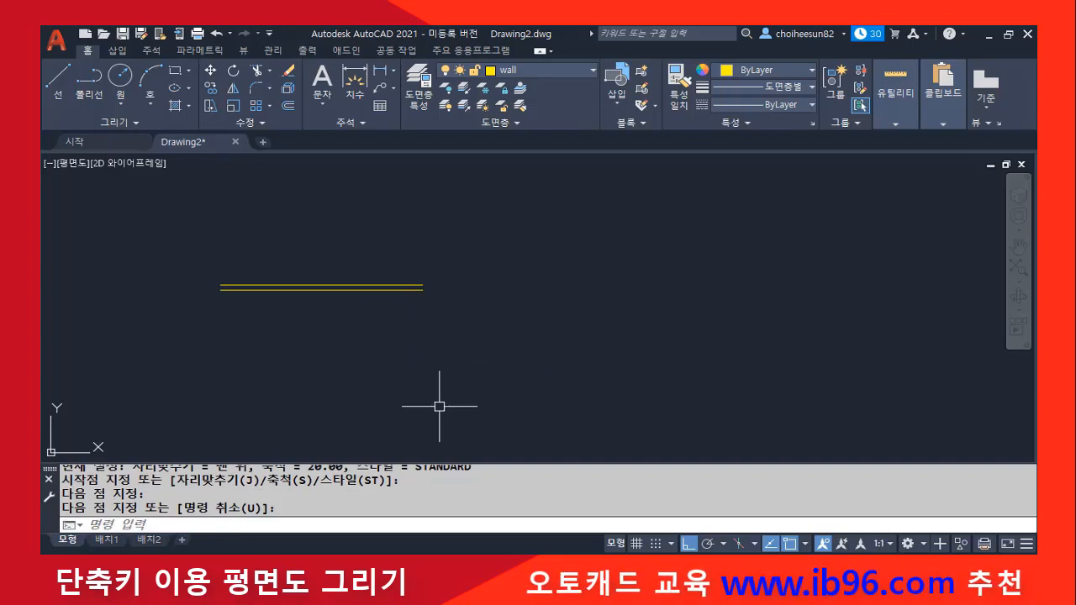
Measure the spacing between the multiline's two parallel lines at its right end
scroll(420, 392, "up", 2)
middle_click_drag(426, 353, 451, 415)
type("d")
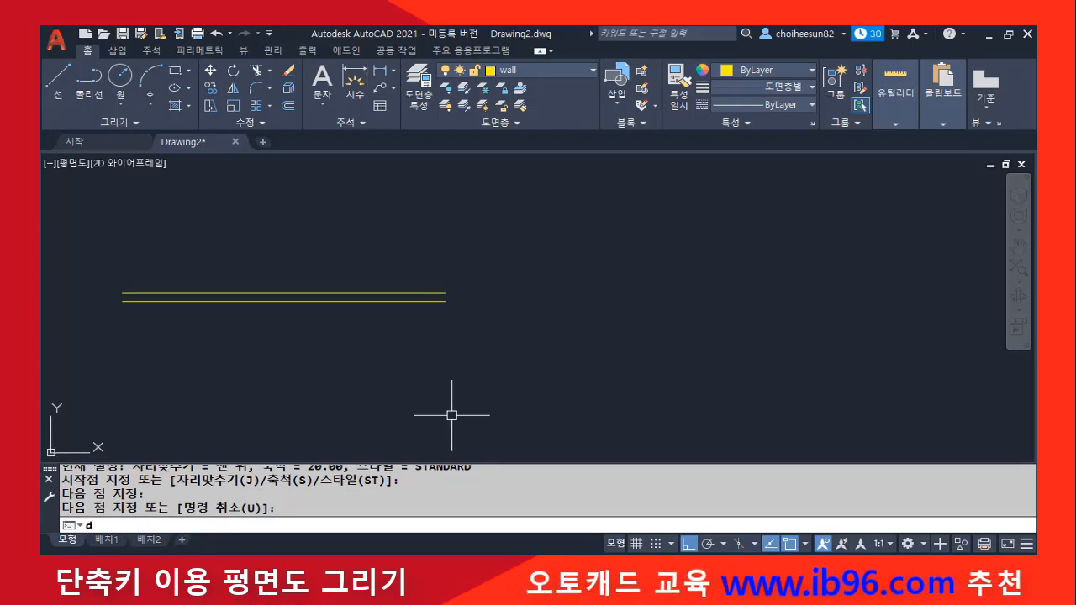
key("Escape")
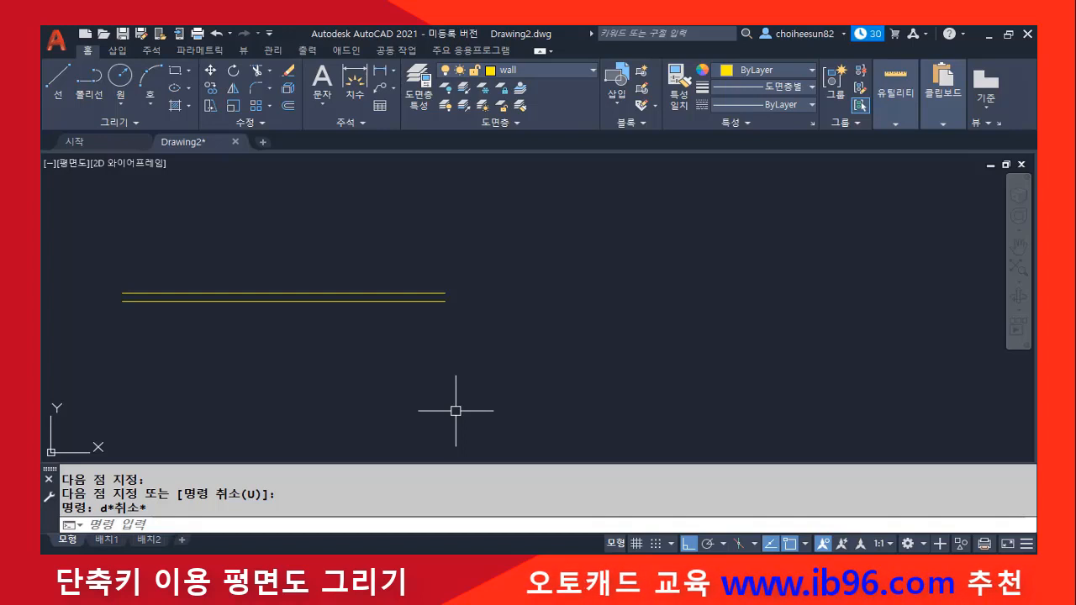
type("DI")
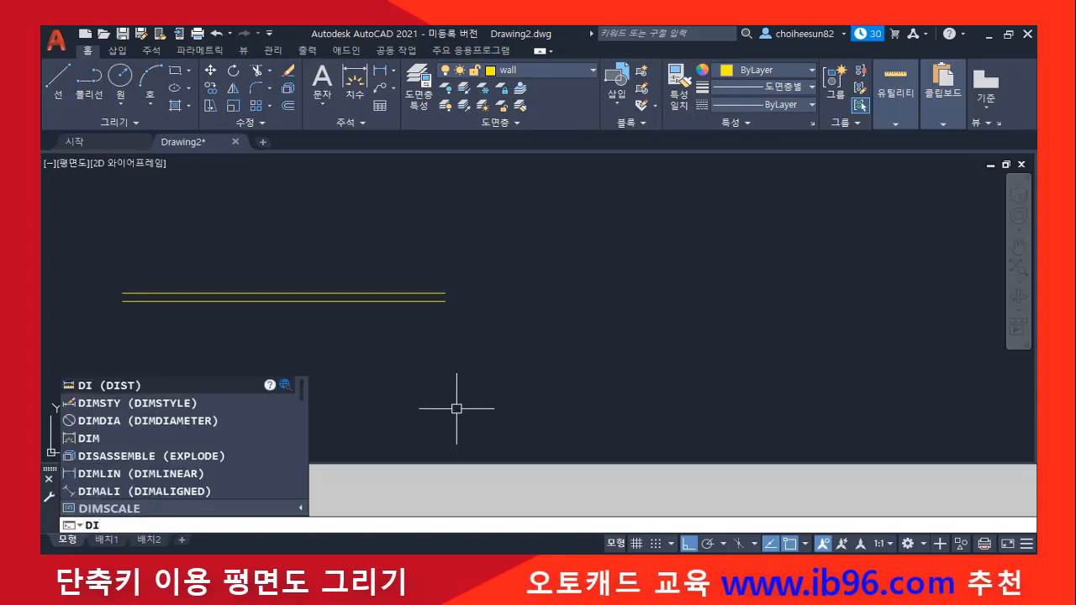
key("Return")
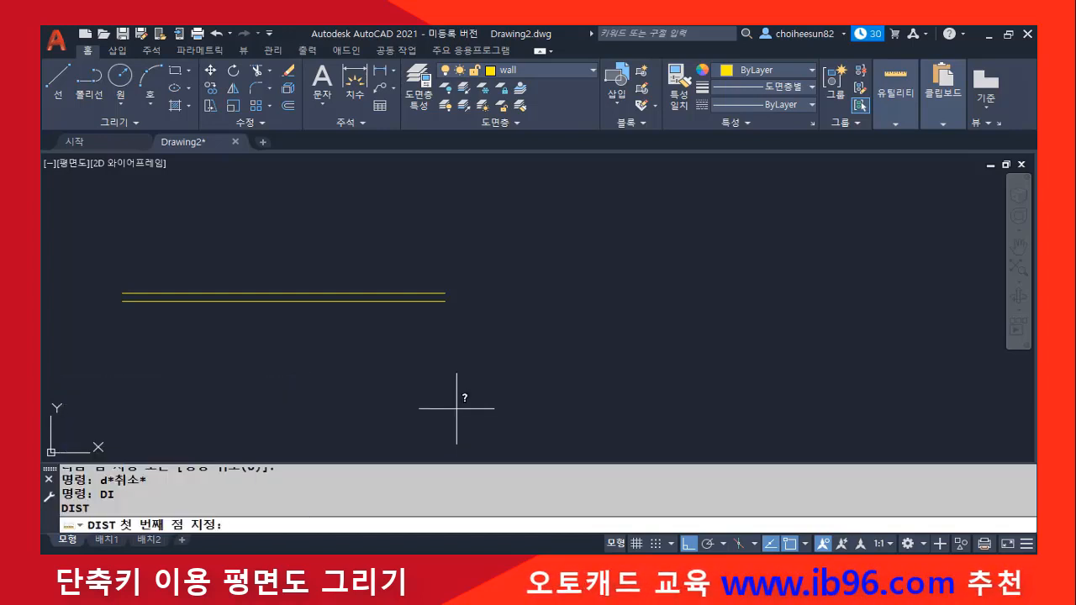
scroll(476, 330, "up", 5)
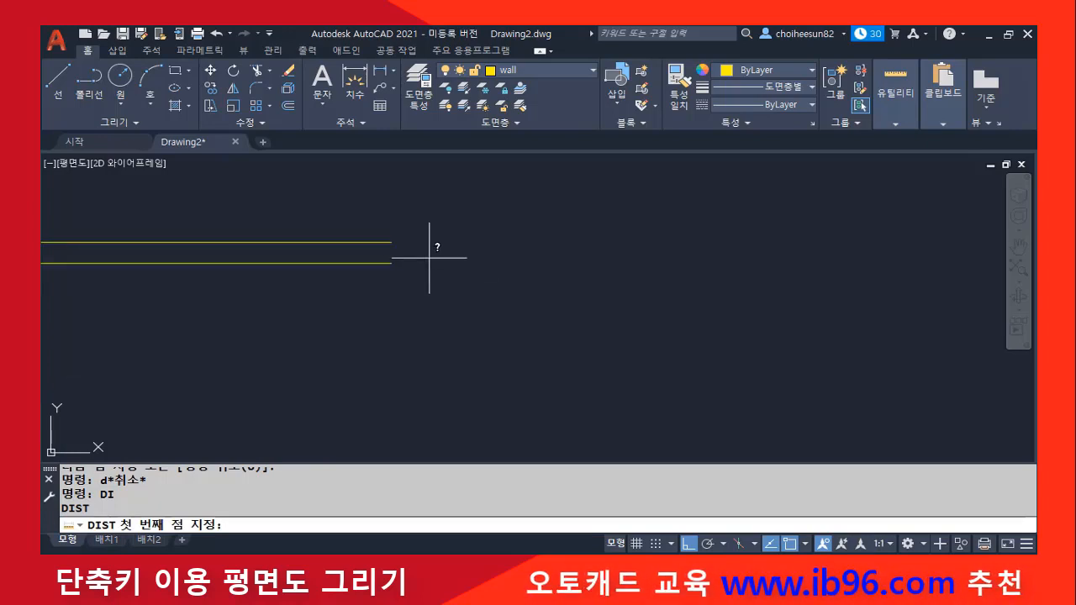
left_click(392, 242)
left_click(392, 263)
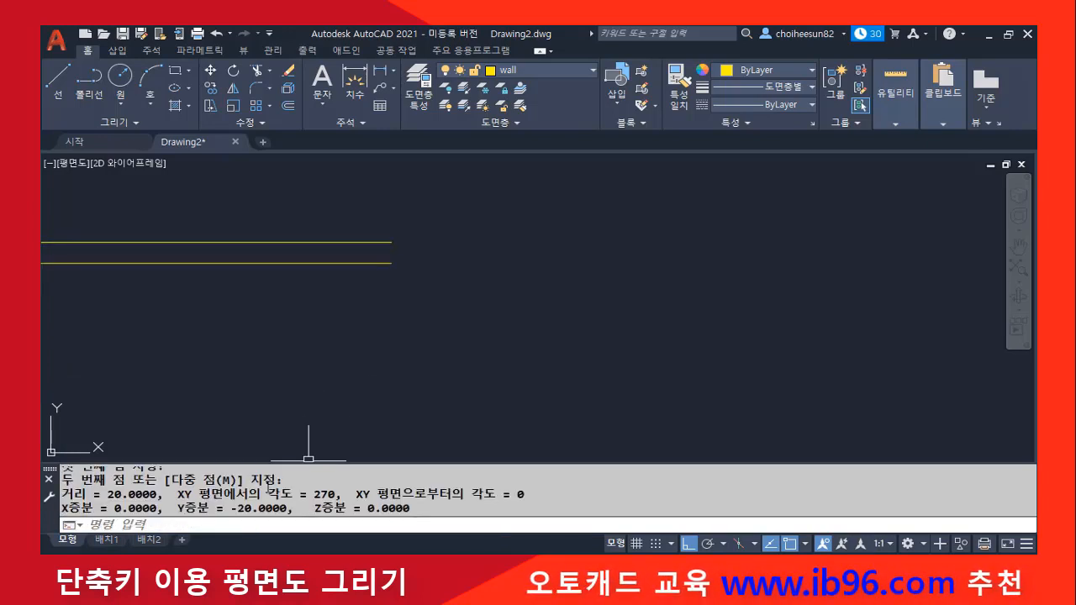
left_click_drag(162, 494, 60, 494)
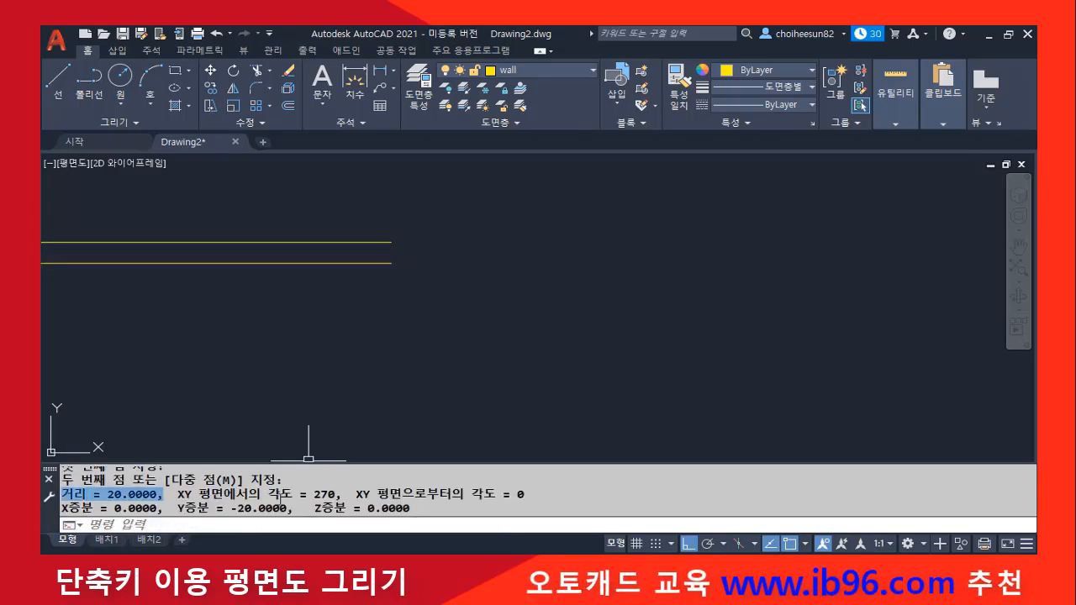
left_click(273, 497)
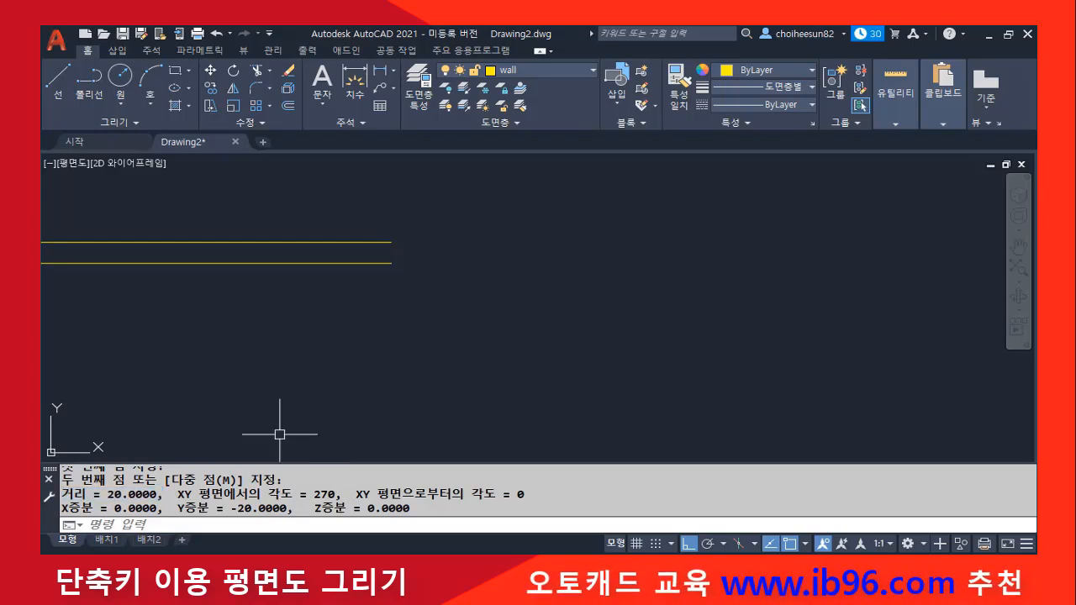
key("Escape")
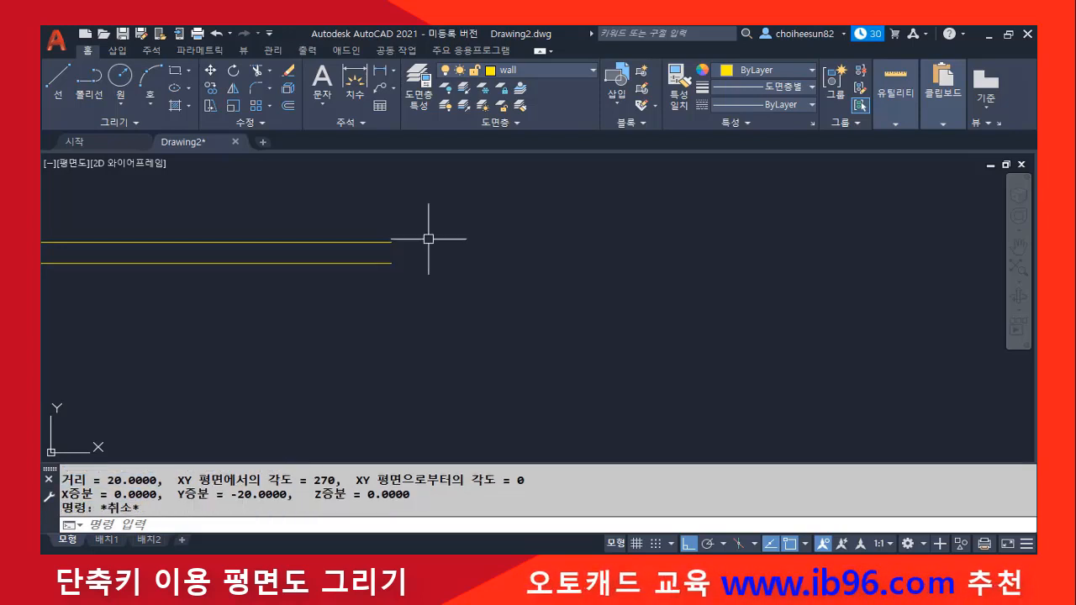
Erase the yellow test multiline and fit the whole center-line grid in view
left_click(340, 306)
left_click(269, 223)
type("e")
key("Return")
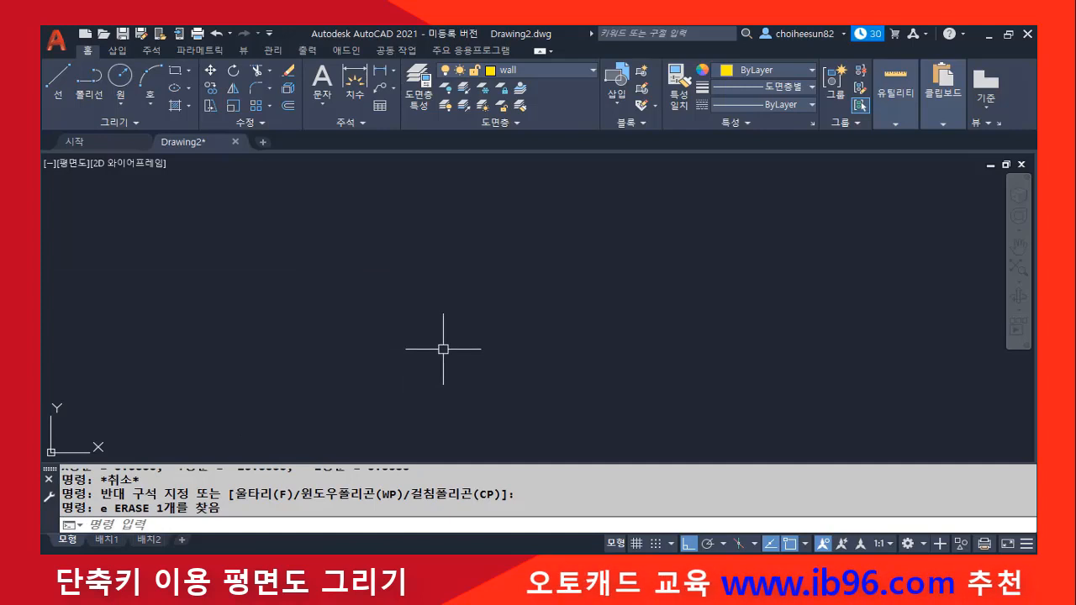
type("z")
key("Return")
type("e")
key("Return")
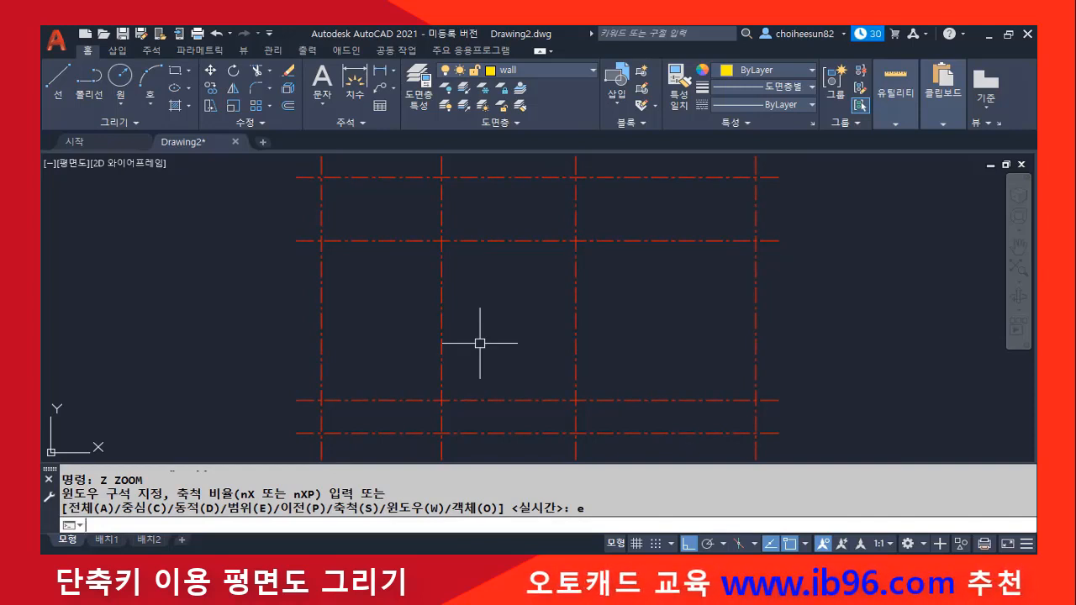
Create a new multiline style named 300 based on STANDARD
type("mlstyl")
key("Return")
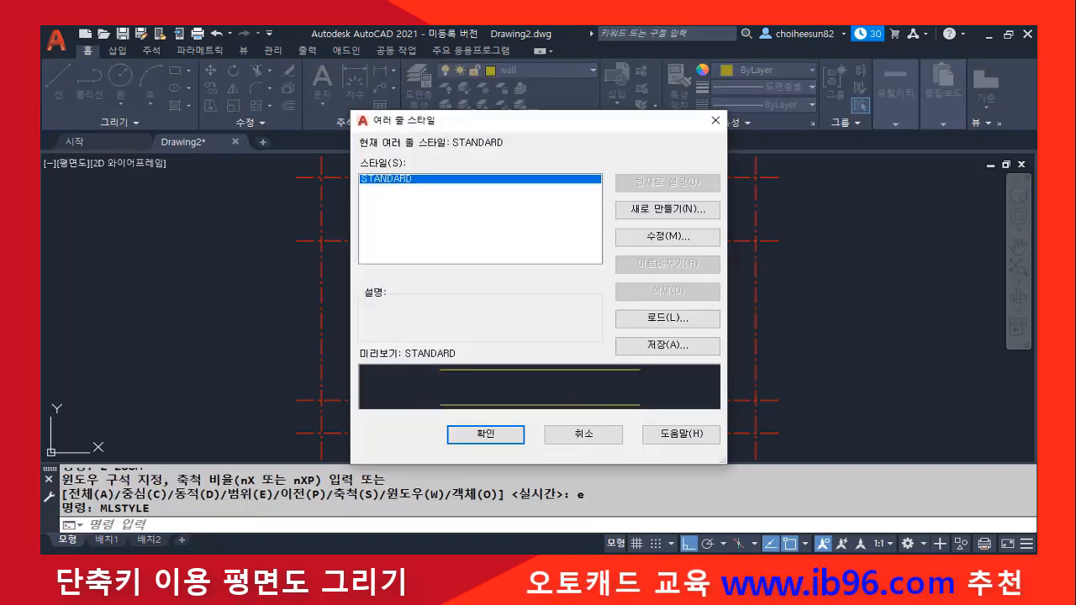
left_click(668, 209)
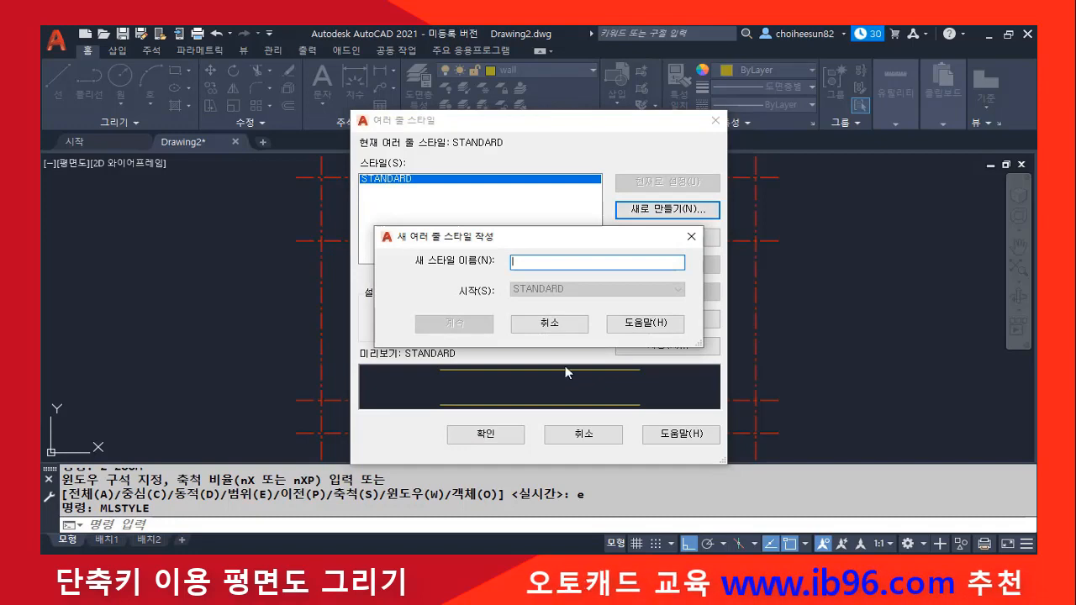
type("300")
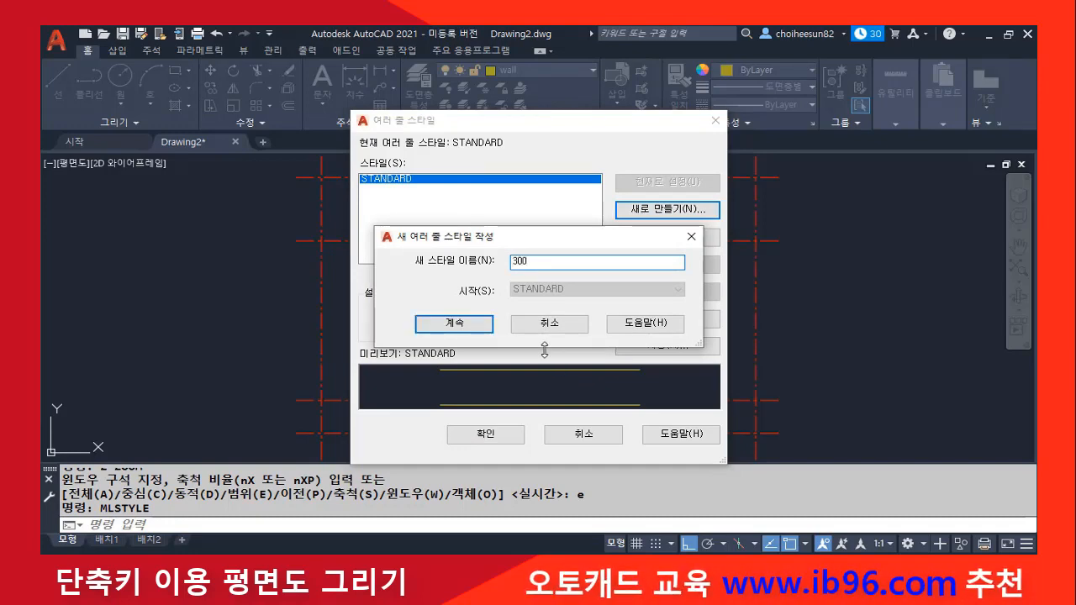
left_click(454, 324)
Set the 300 style's element offsets to 100 and -200, and save the multiline style
left_click(580, 225)
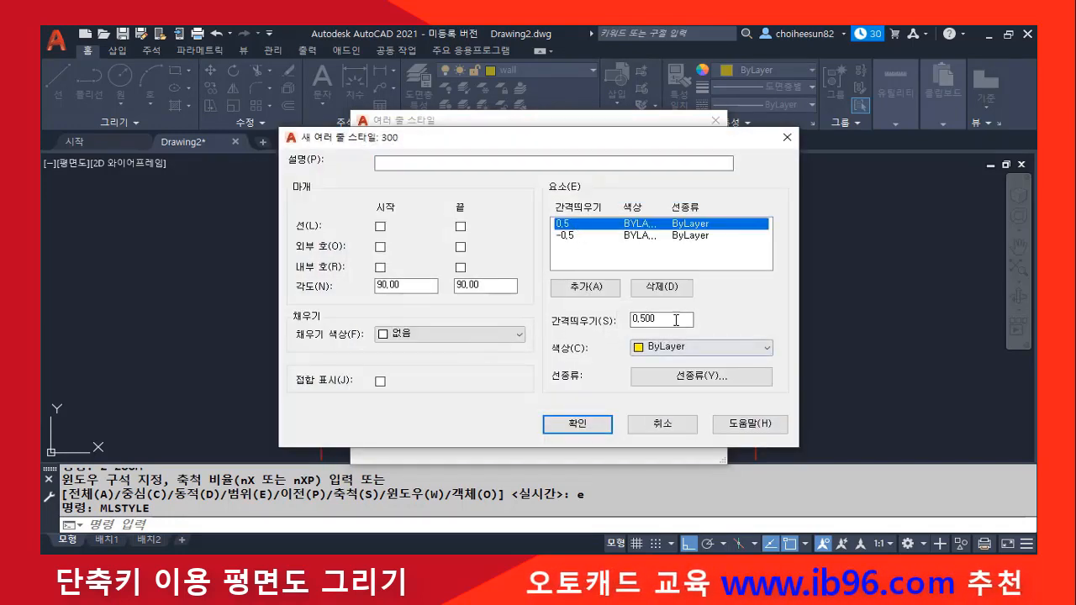
left_click_drag(677, 321, 524, 331)
type("10")
left_click(572, 235)
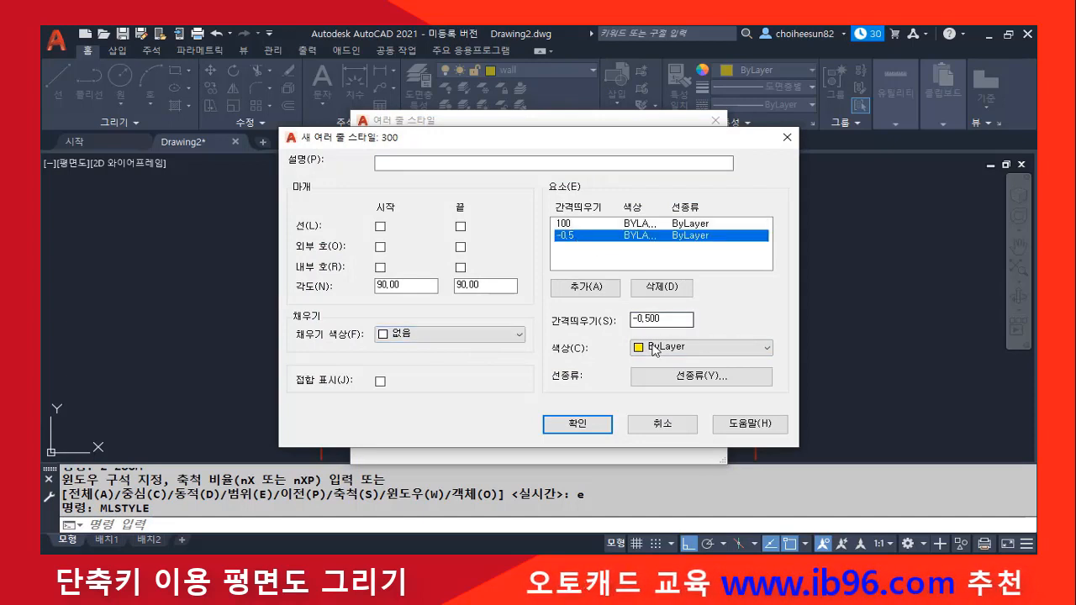
left_click_drag(673, 321, 636, 320)
type("-2")
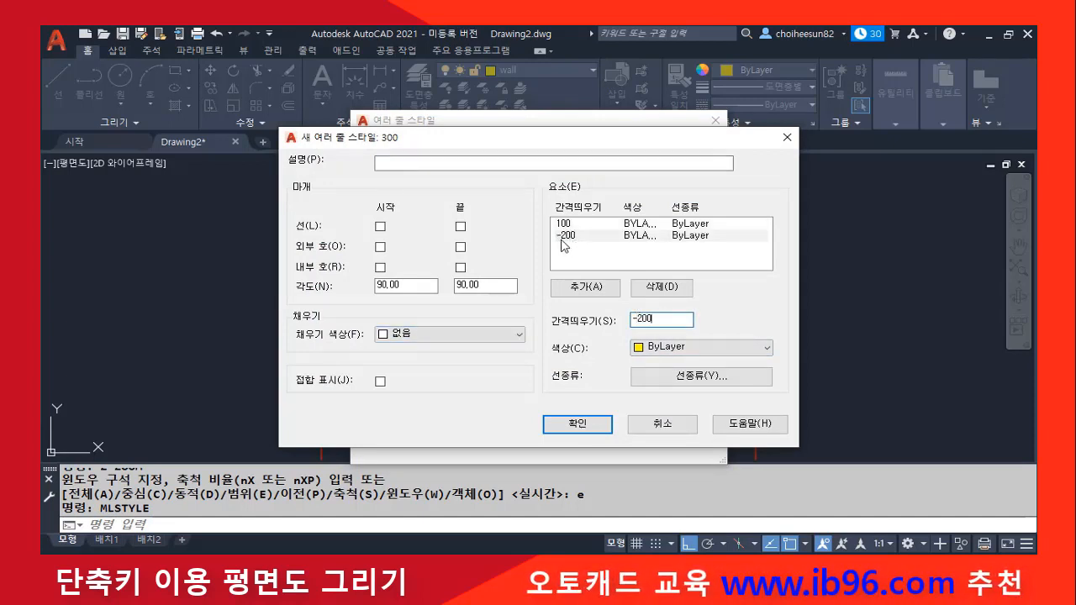
left_click_drag(631, 321, 638, 320)
left_click(580, 429)
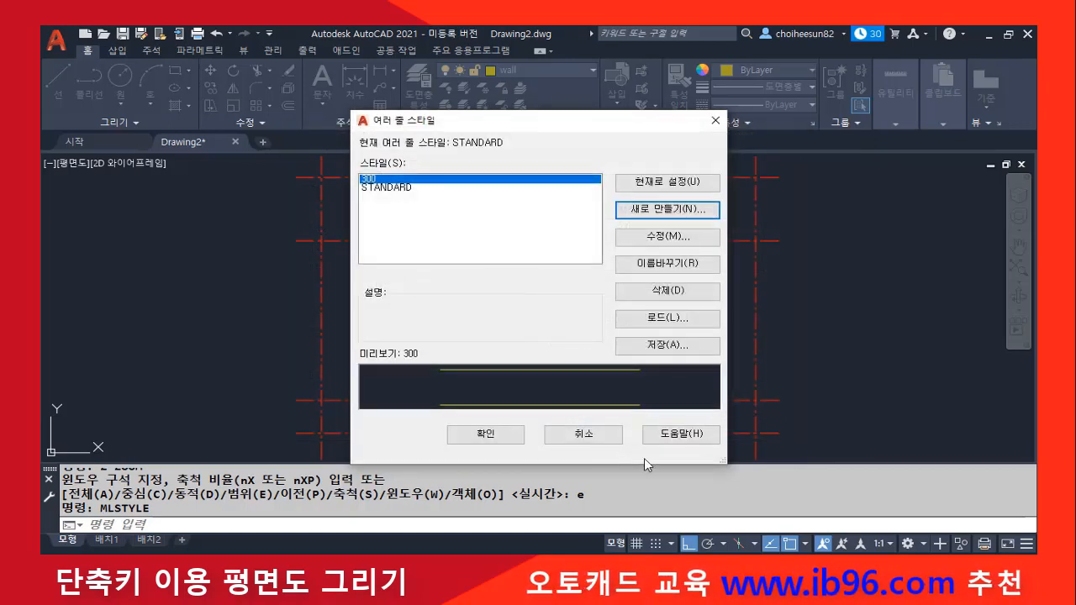
left_click(486, 434)
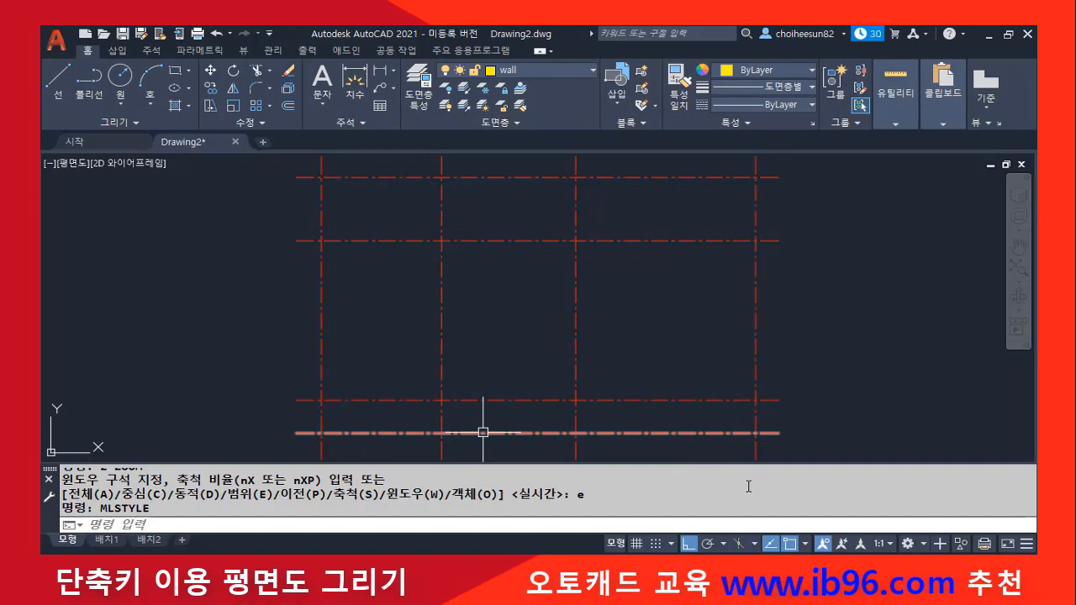
Start a multiline and set its scale to 1
type("m")
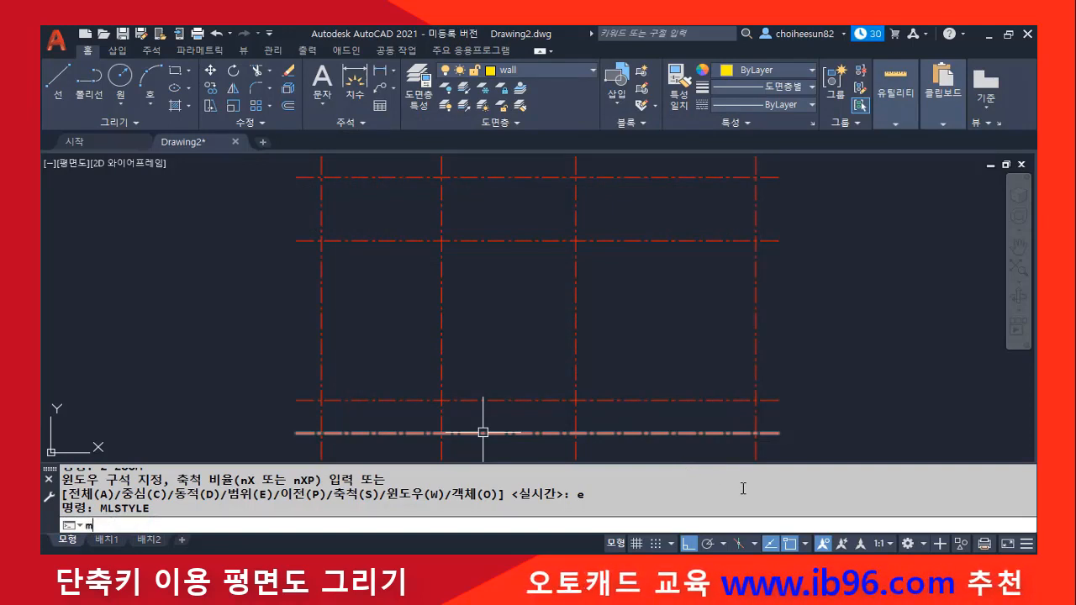
type("l")
key("Return")
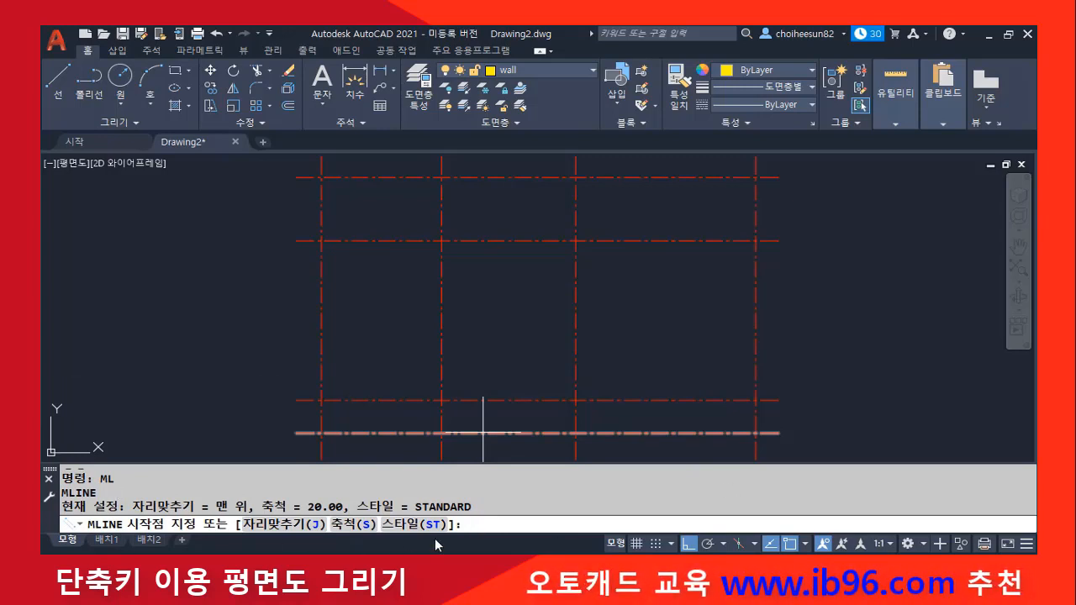
left_click_drag(255, 507, 348, 507)
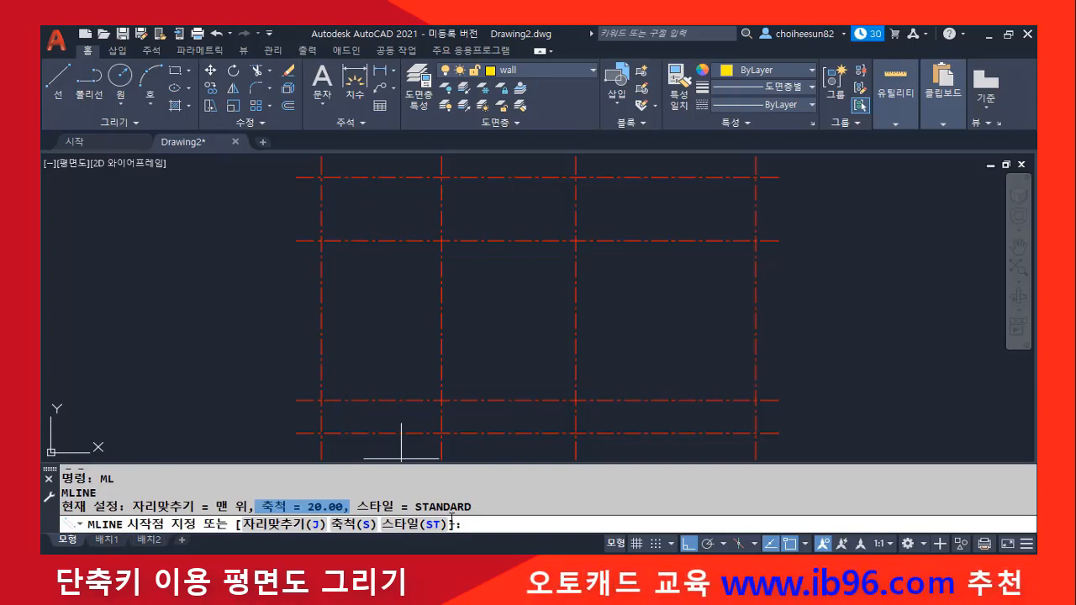
type("s")
key("Return")
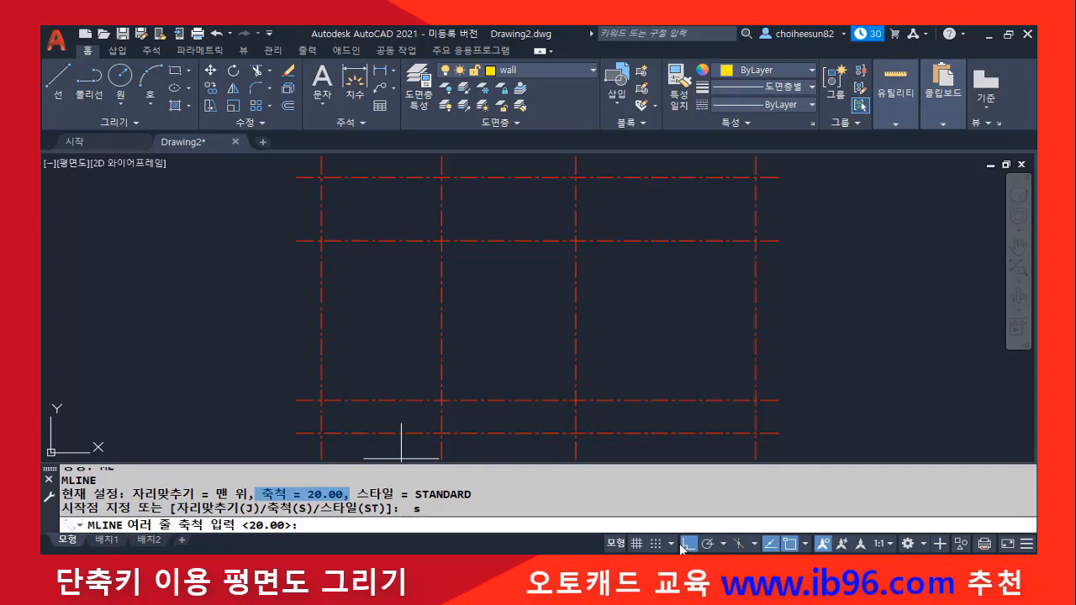
type("1")
key("Return")
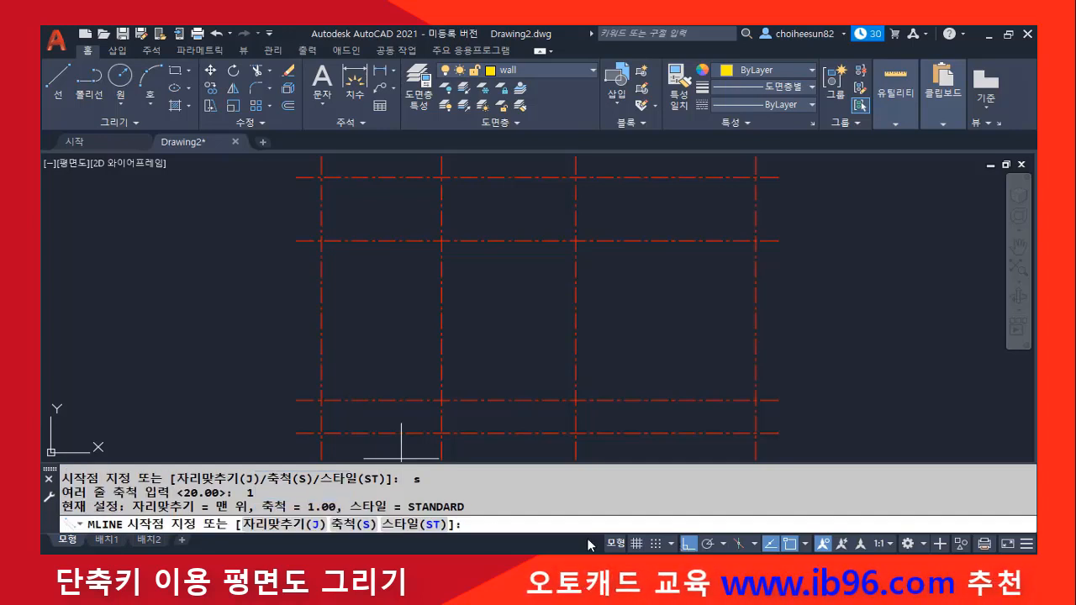
List the loaded multiline styles and switch the multiline to style 300
left_click_drag(349, 507, 488, 505)
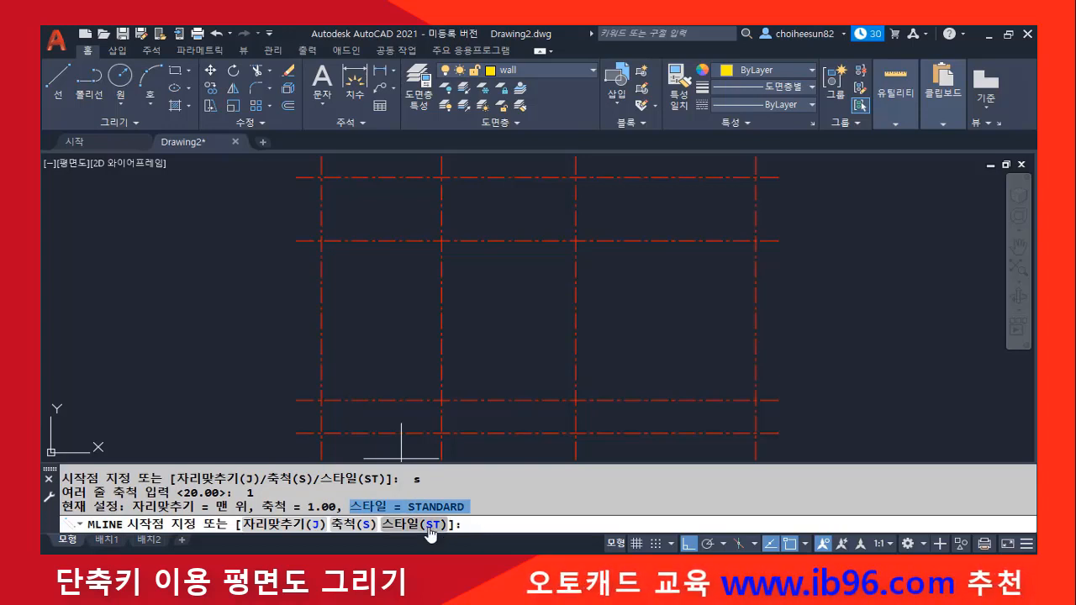
type("st")
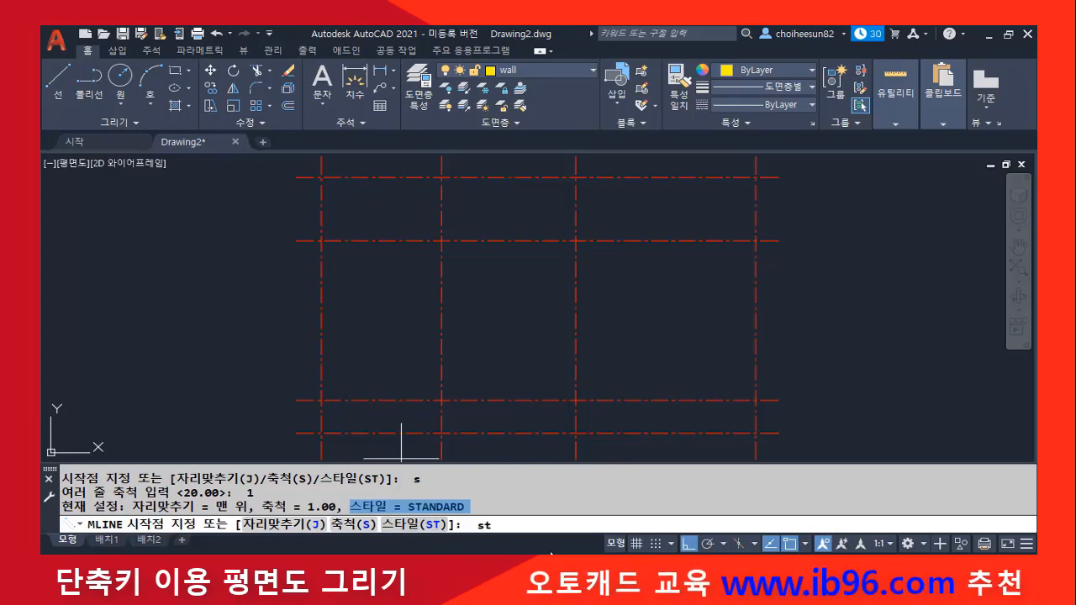
key("Return")
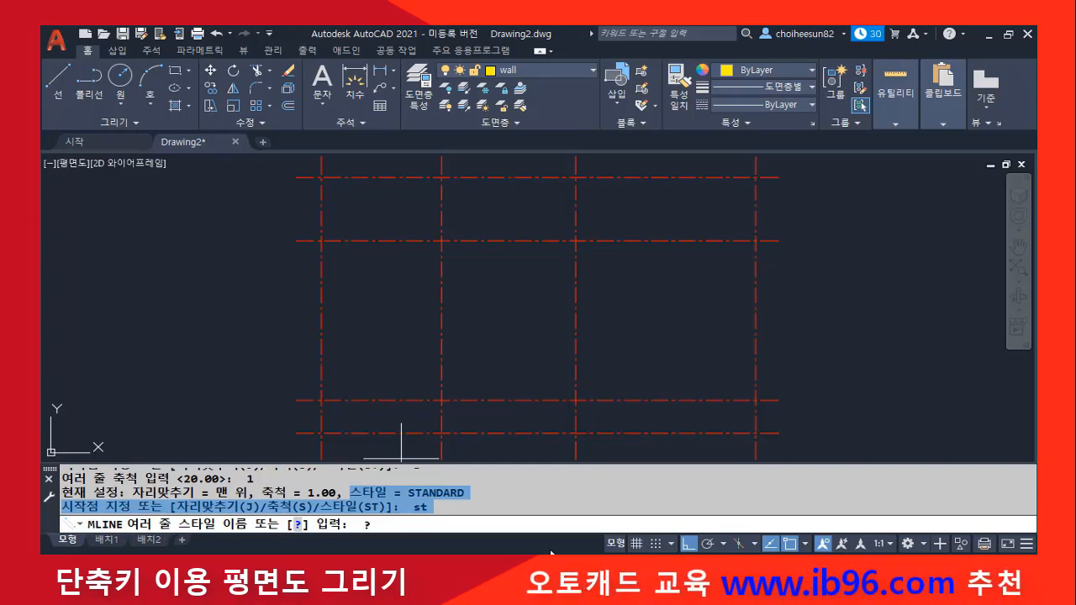
key("Return")
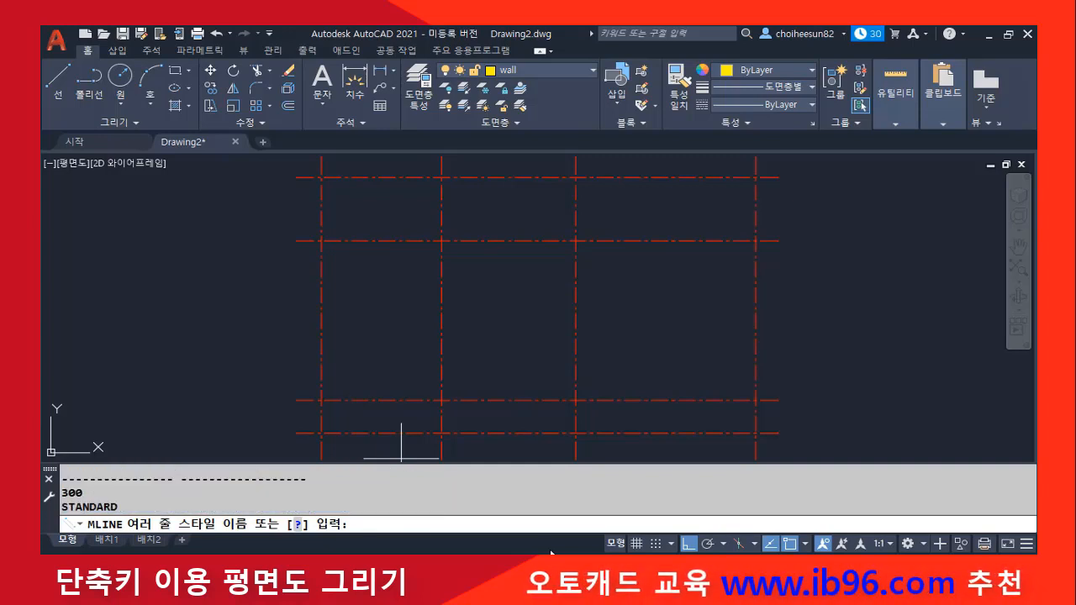
key("F2")
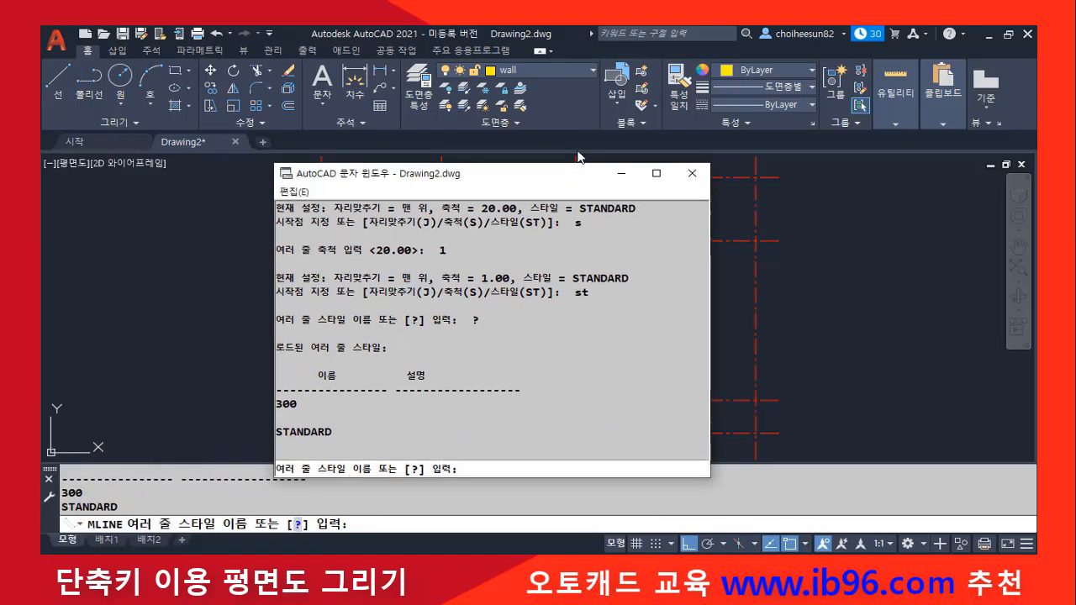
left_click_drag(373, 359, 323, 357)
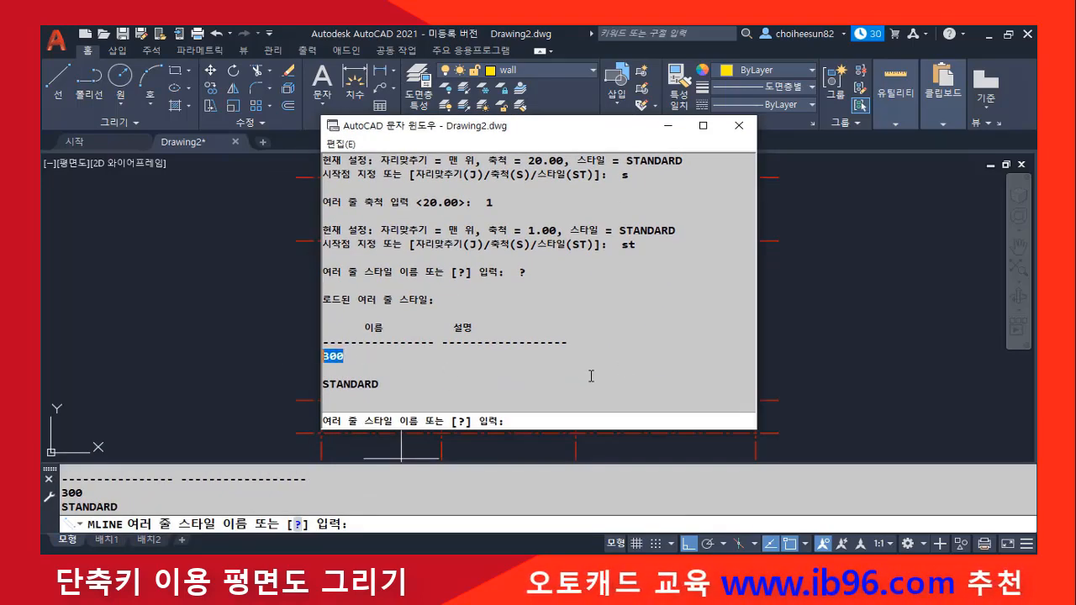
left_click(739, 125)
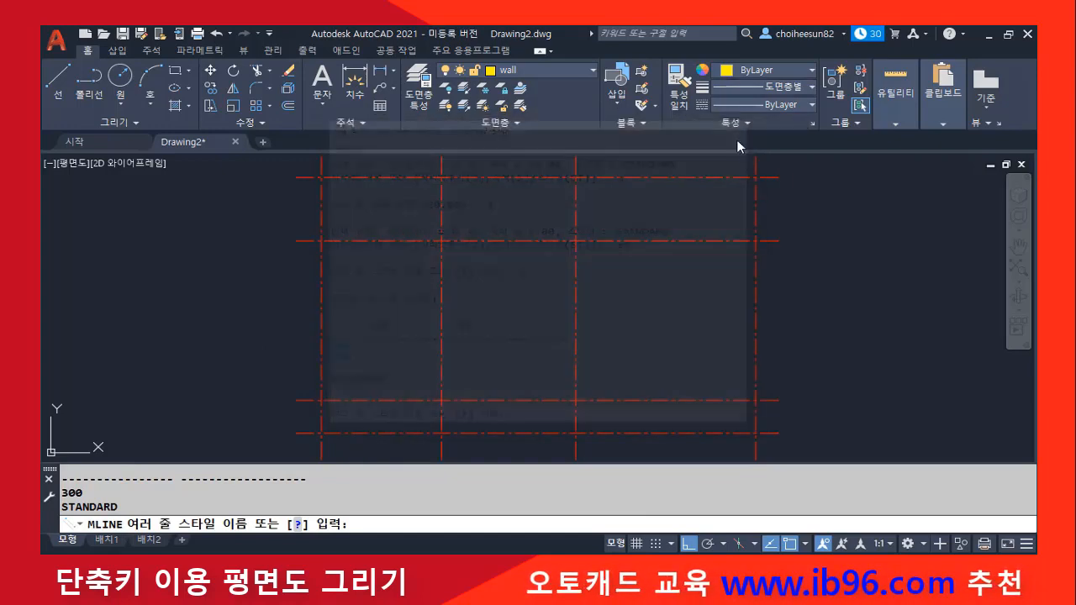
type("300")
key("Return")
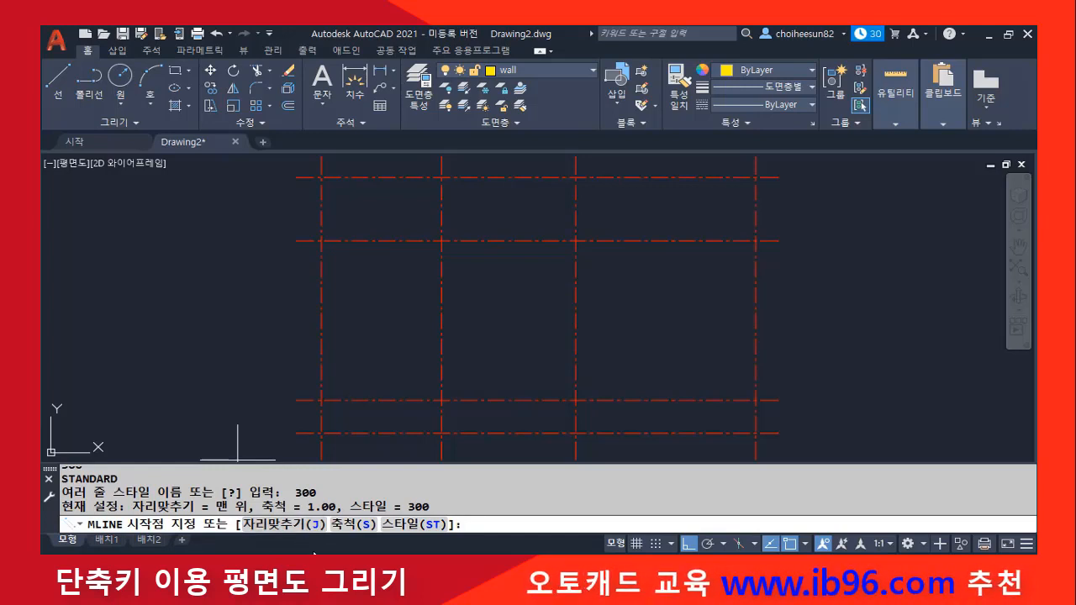
Set the multiline justification to zero
key("Return")
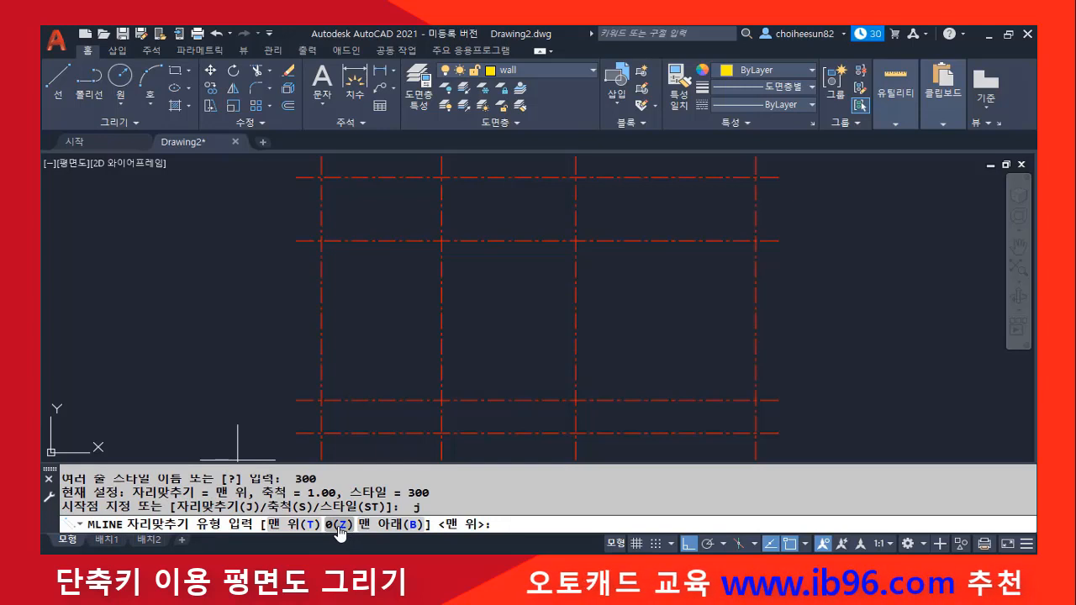
type("z")
key("Return")
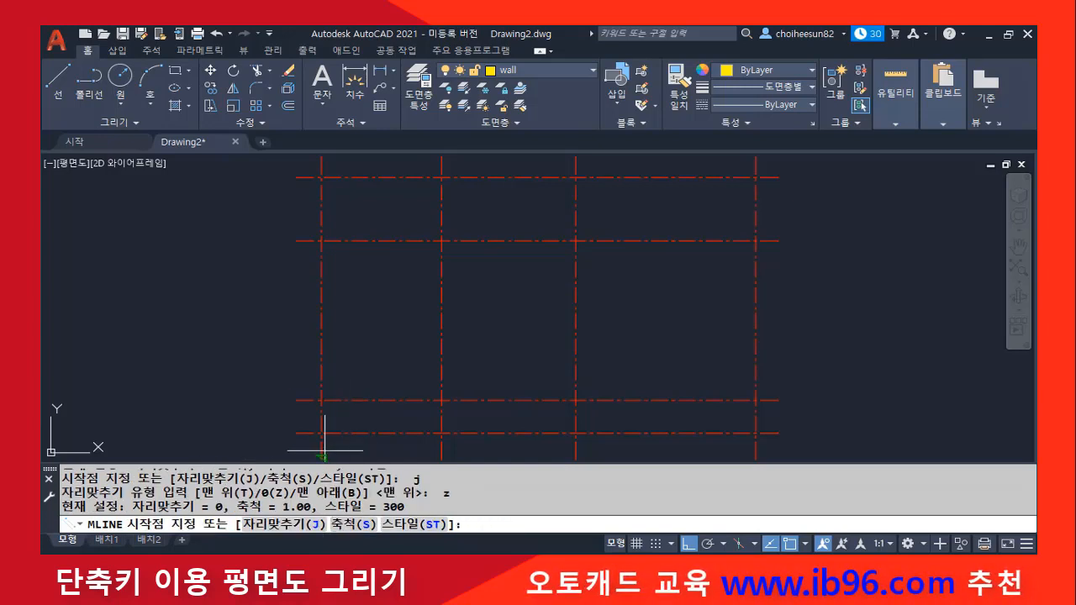
Draw a multiline upward along the leftmost vertical center line, from its lower end to its upper end
middle_click_drag(327, 432, 329, 381)
left_click(324, 408)
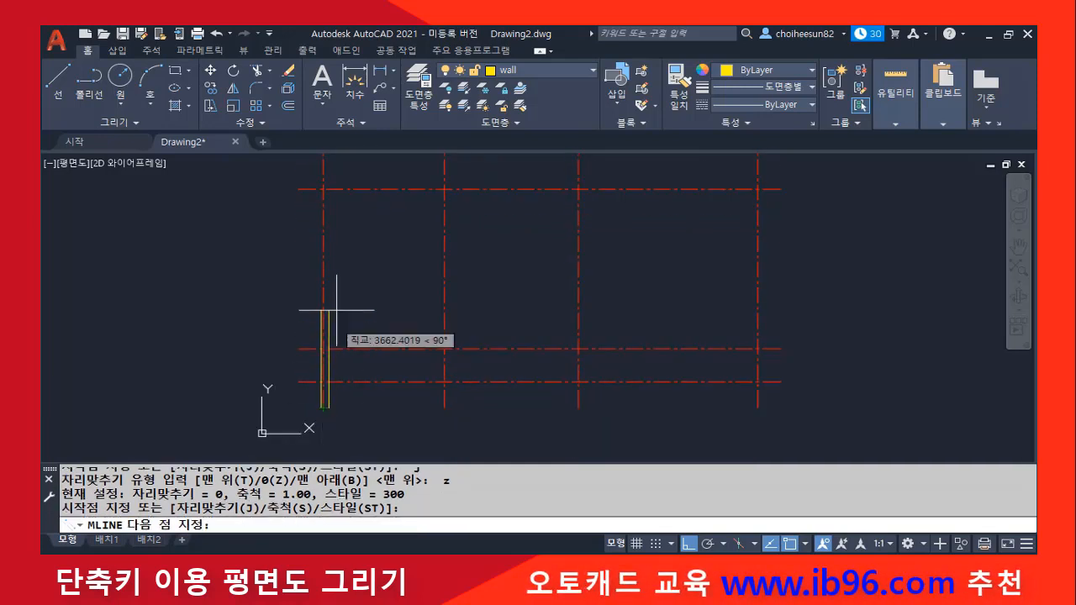
middle_click_drag(341, 175, 334, 240)
left_click(321, 169)
key("Return")
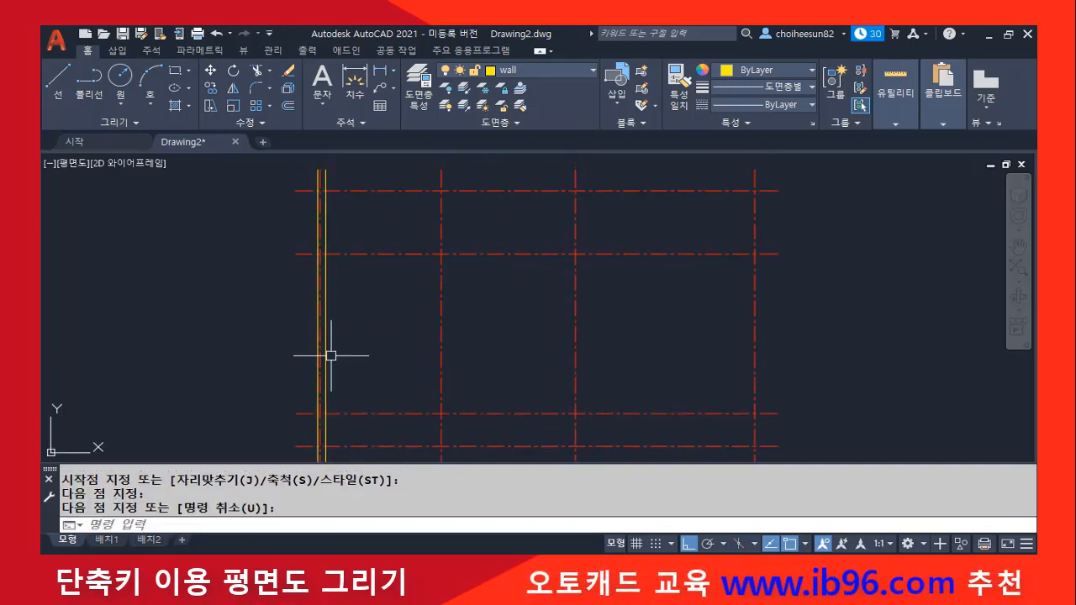
Erase the multiline drawn along the leftmost vertical center line
scroll(311, 313, "up", 5)
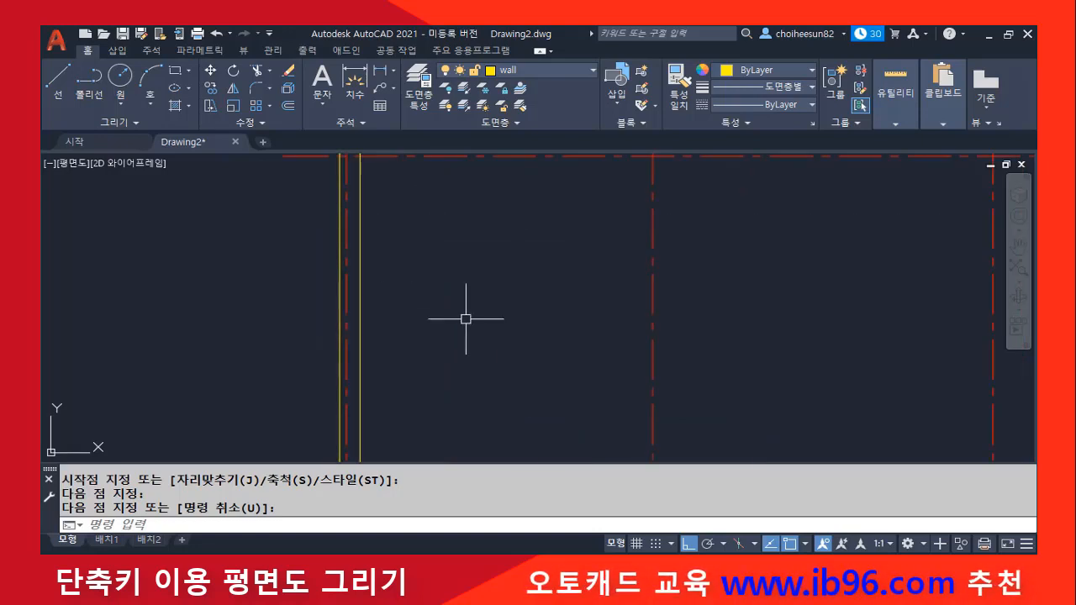
left_click(361, 297)
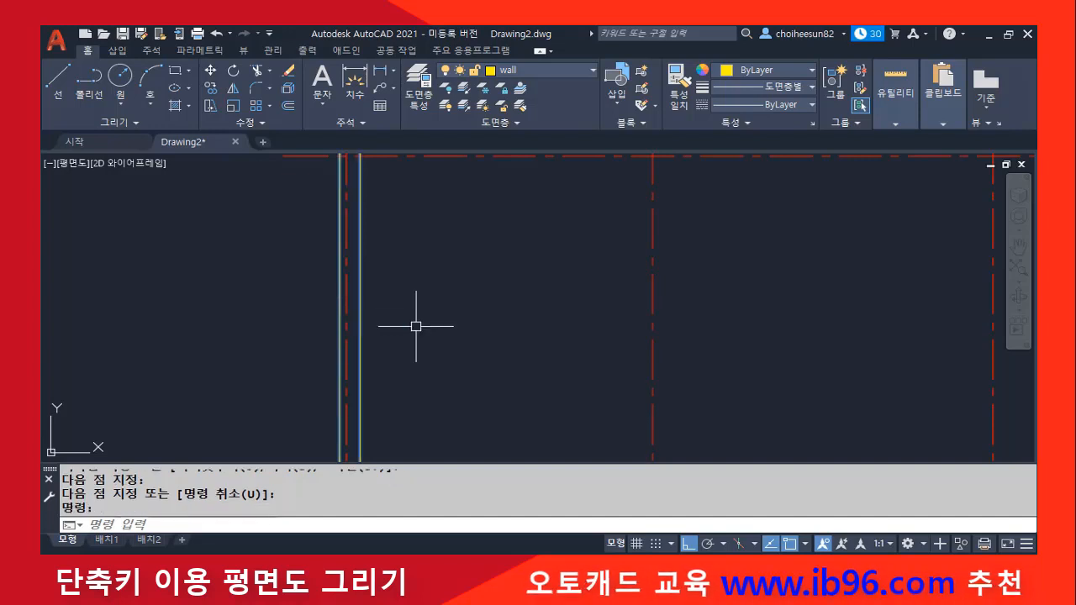
type("e")
key("Return")
scroll(420, 329, "down", 5)
type("ml")
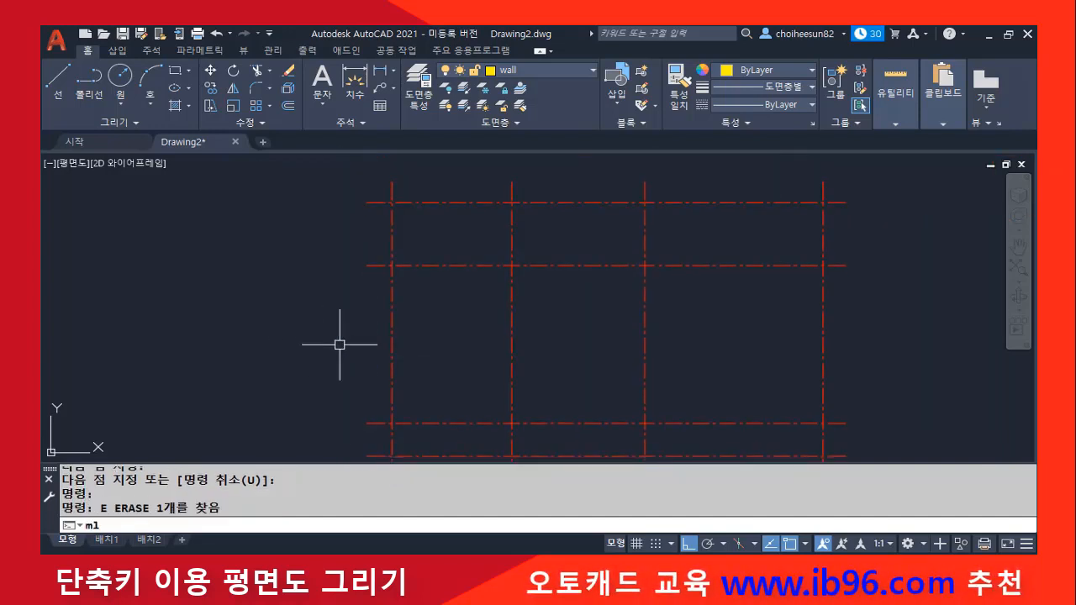
key("Return")
middle_click_drag(409, 363, 408, 346)
left_click(391, 437)
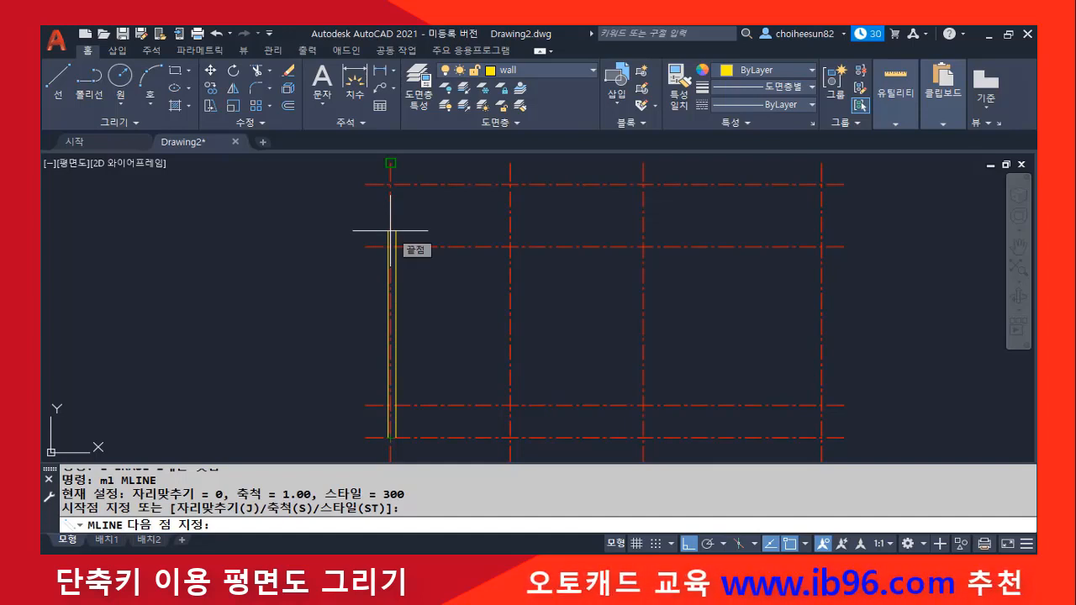
key("Escape")
Draw the outer wall multiline counterclockwise from the leftmost center line's upper end through the outer grid corners, ending at the upper-left intersection
key("Return")
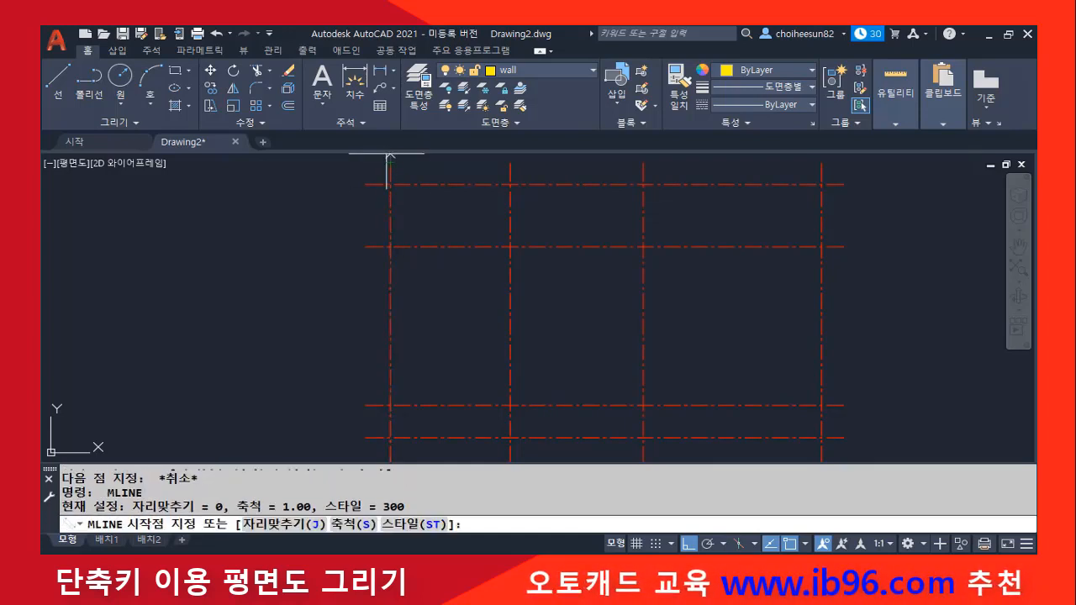
left_click(390, 165)
mouse_move(385, 436)
middle_mouse_down()
mouse_move(385, 407)
mouse_move(384, 432)
mouse_move(350, 456)
middle_mouse_up()
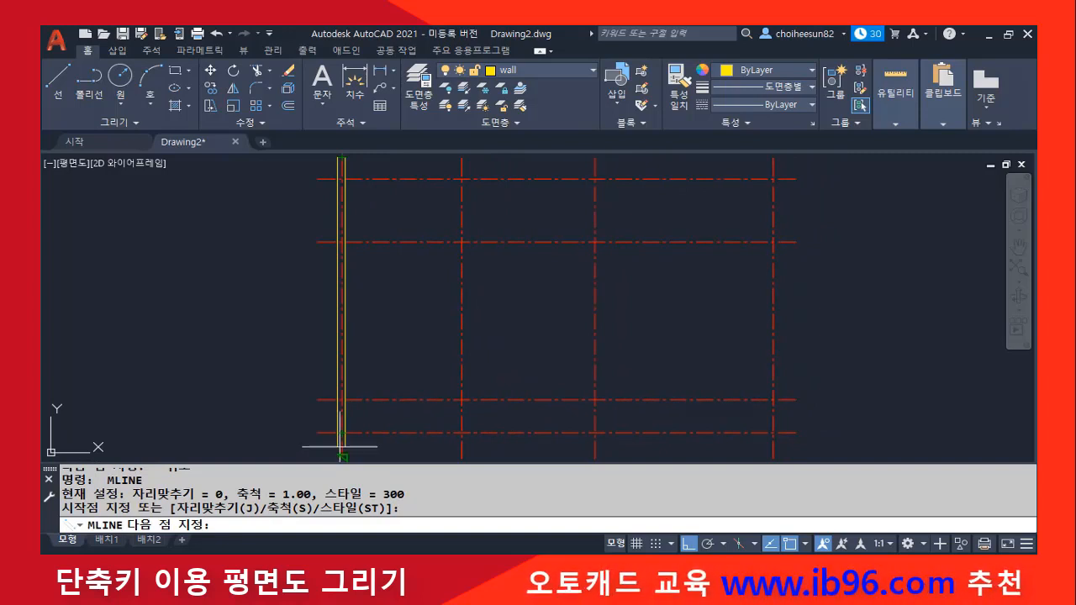
left_click(345, 433)
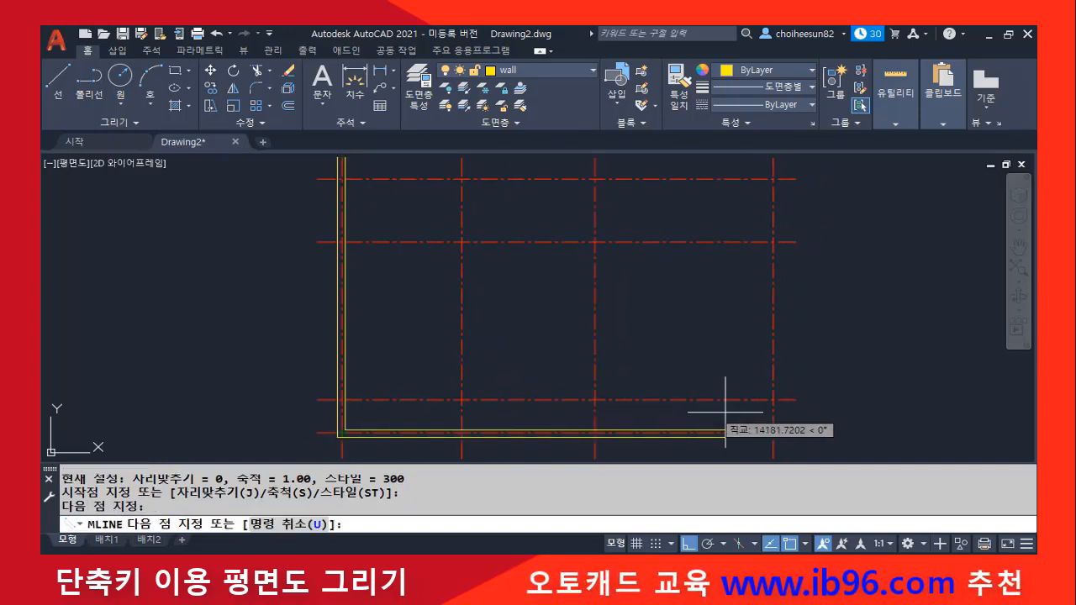
left_click(774, 433)
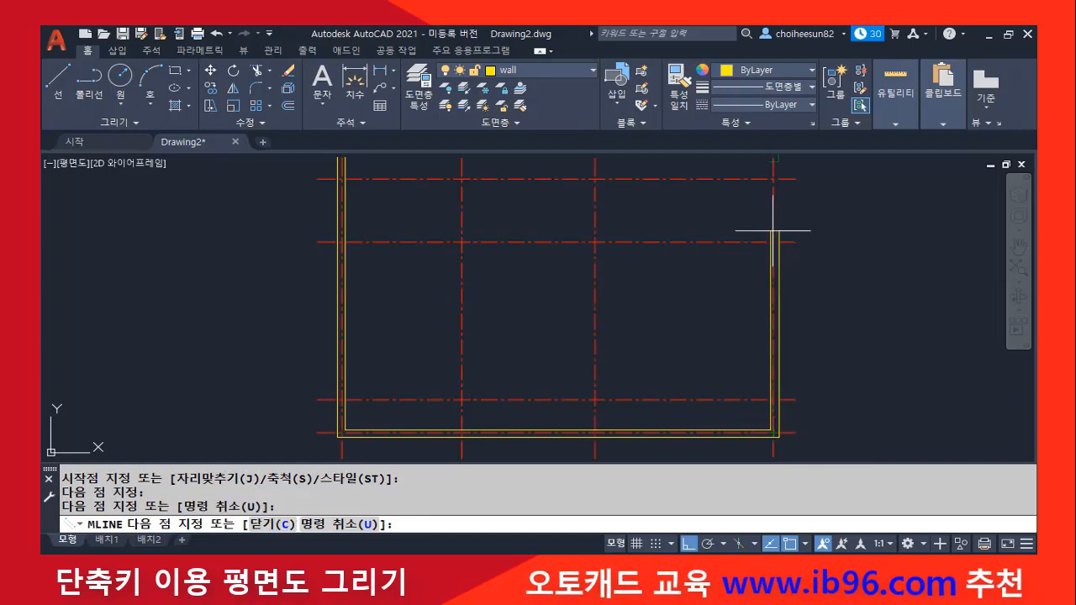
left_click(774, 177)
left_click(344, 176)
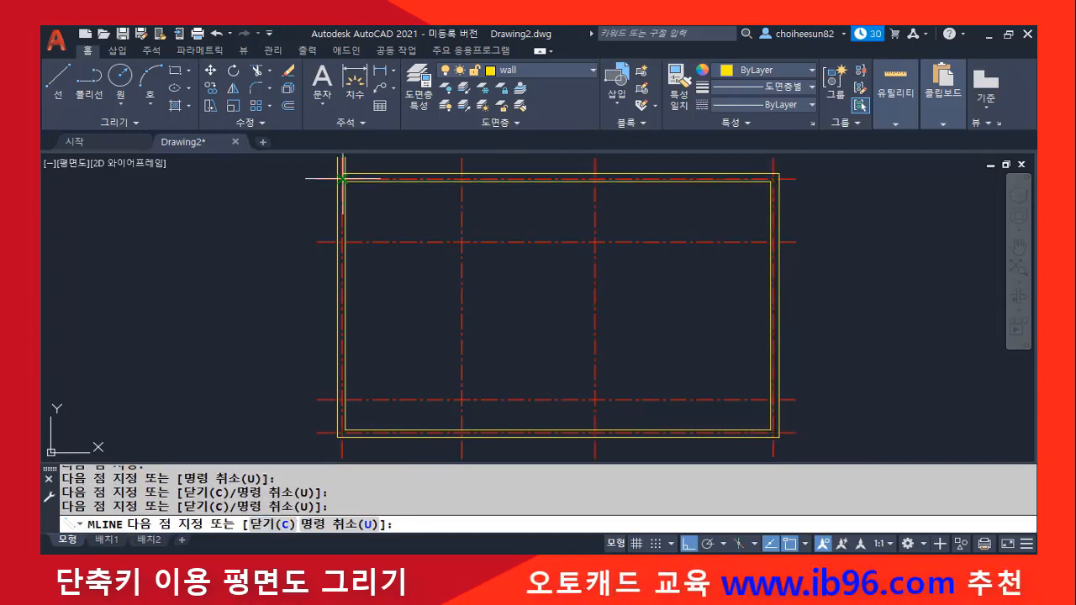
key("Return")
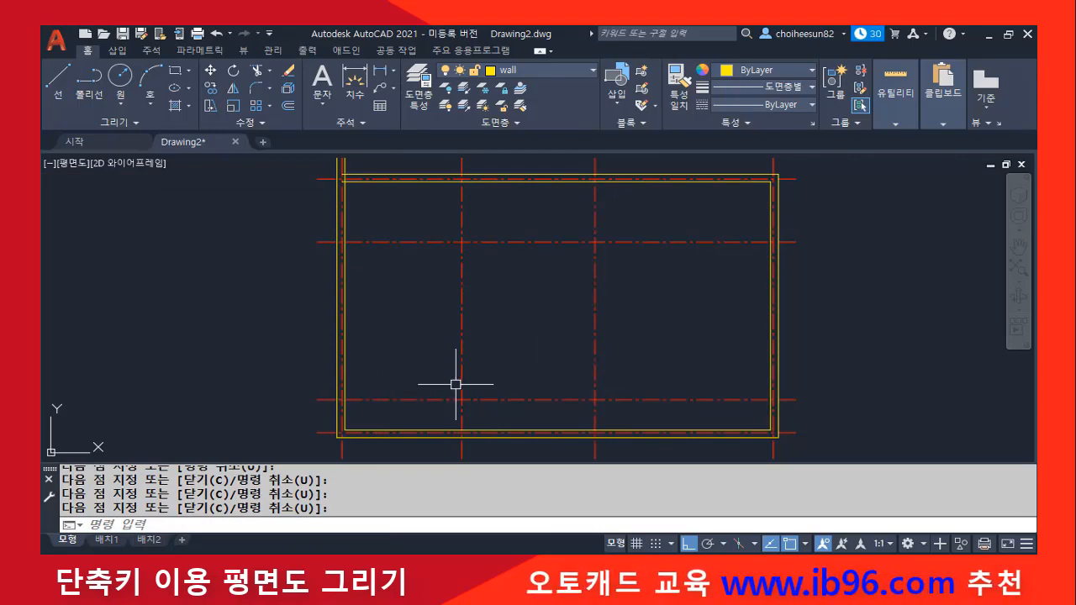
Create a new multiline style named 200 based on style 300
type("mlstyle")
key("Return")
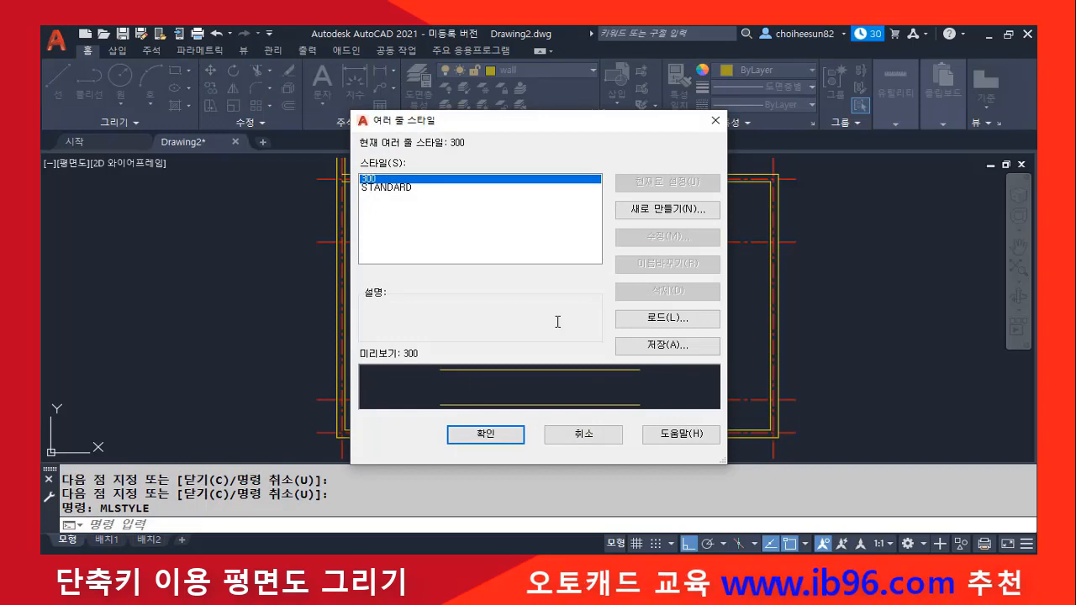
left_click(664, 210)
type("200")
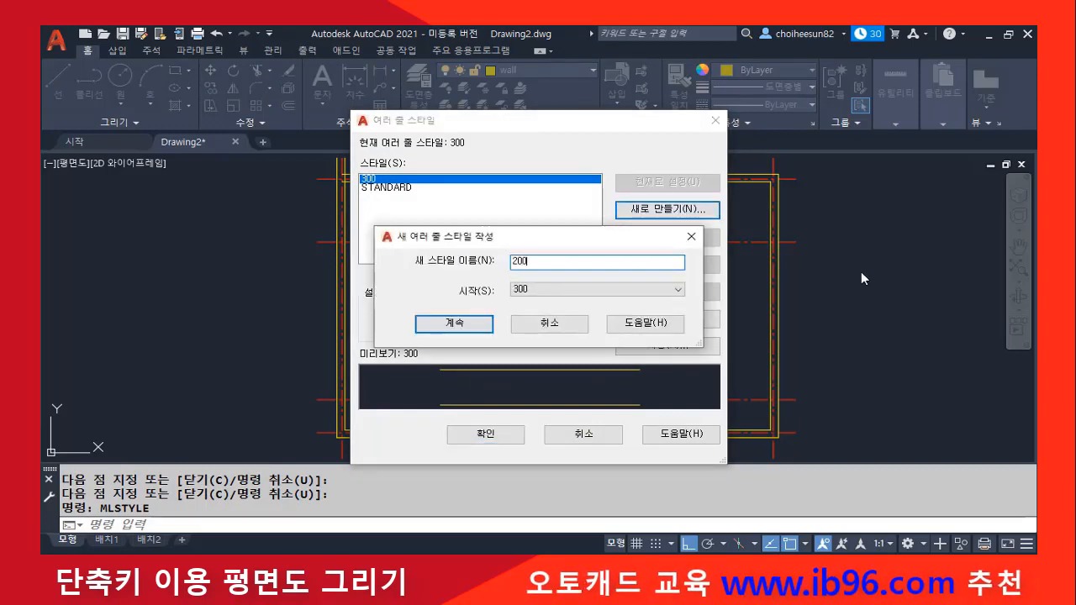
left_click(454, 325)
Set the second element's offset in style 200 to -100 and save the multiline style
left_click(577, 237)
double_click(668, 320)
type("-100")
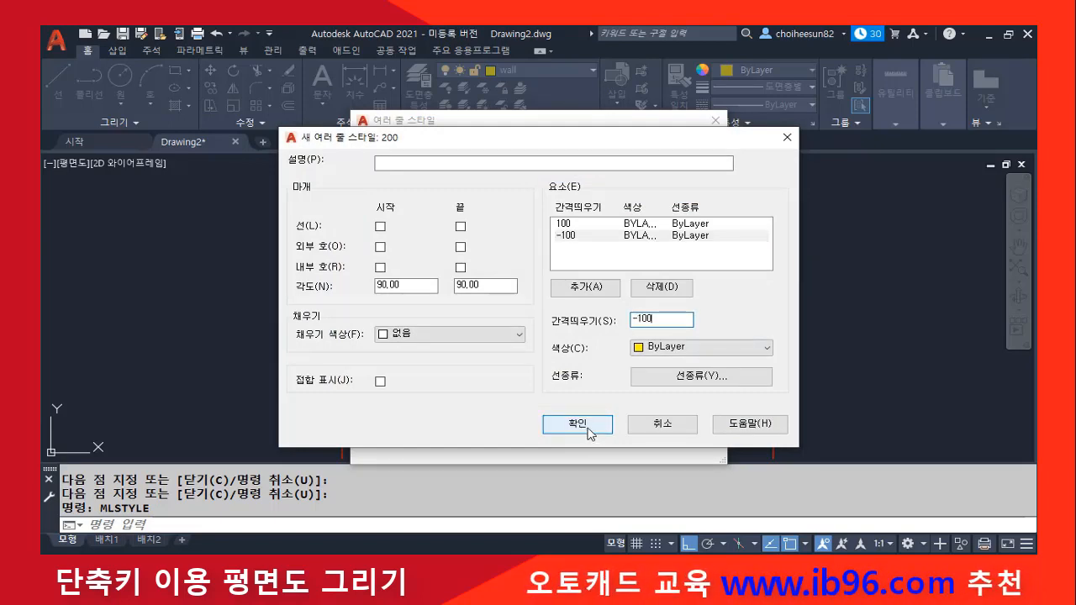
left_click(588, 431)
left_click(552, 427)
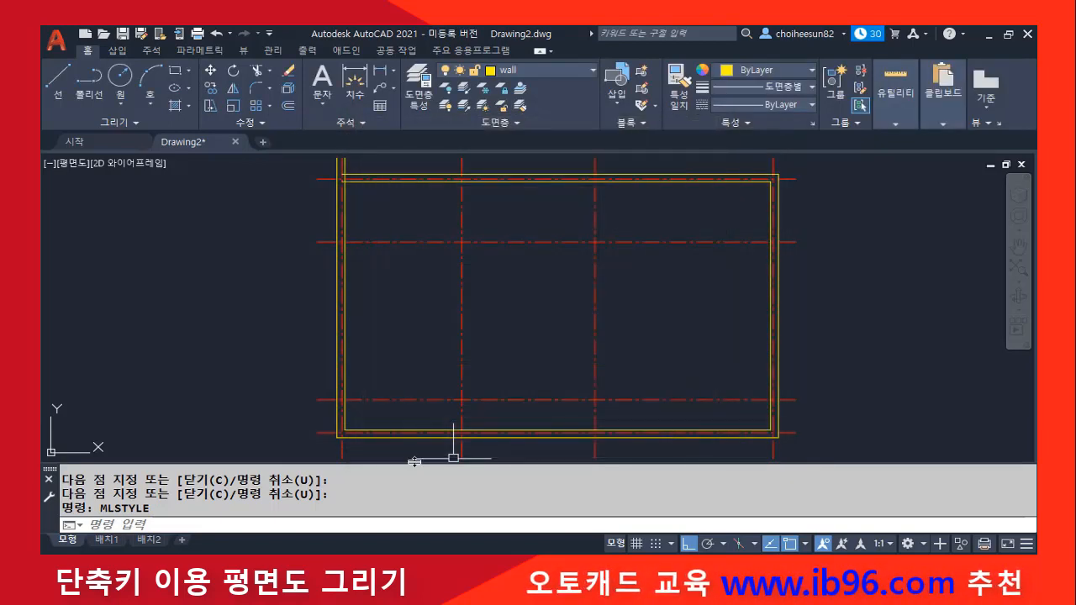
Draw an inner wall multiline in style 200 along the second vertical center line, from the top outer wall to the bottom one
type("ml")
key("Return")
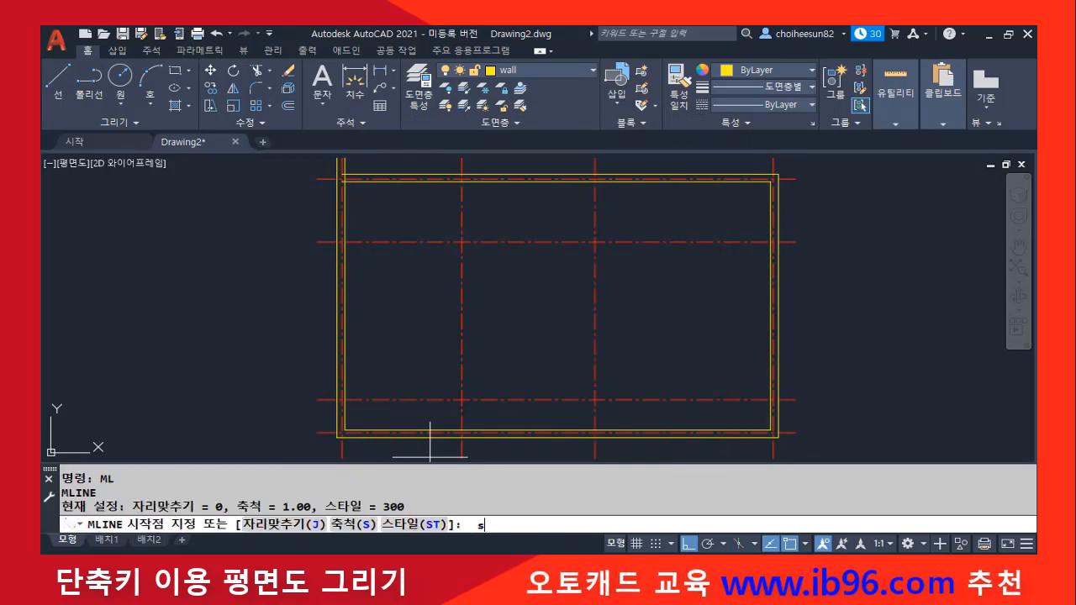
type("st")
key("Return")
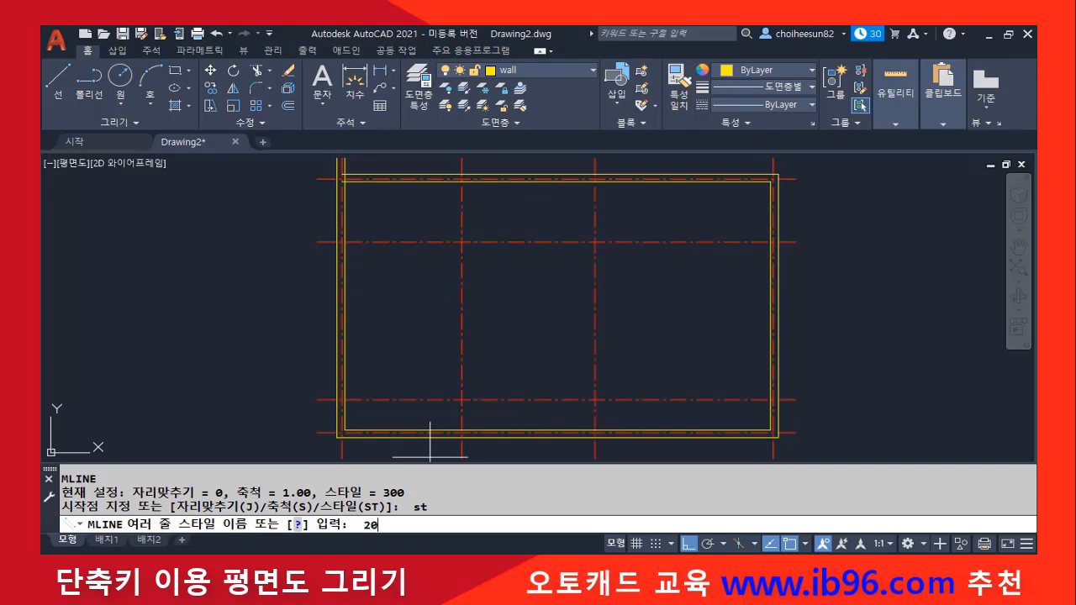
key("Return")
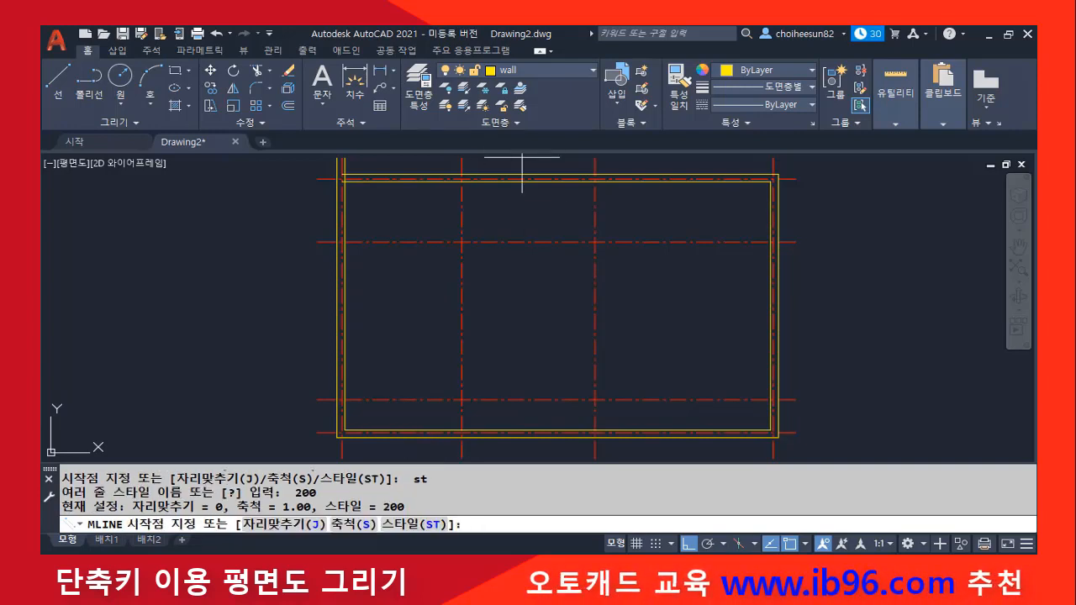
left_click(463, 179)
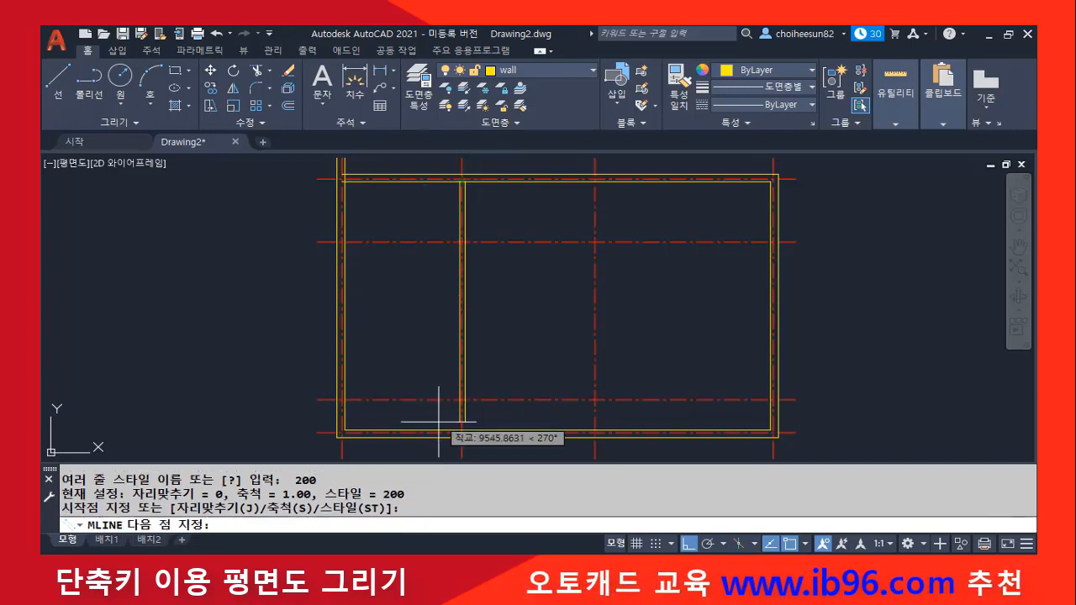
left_click(461, 434)
key("Return")
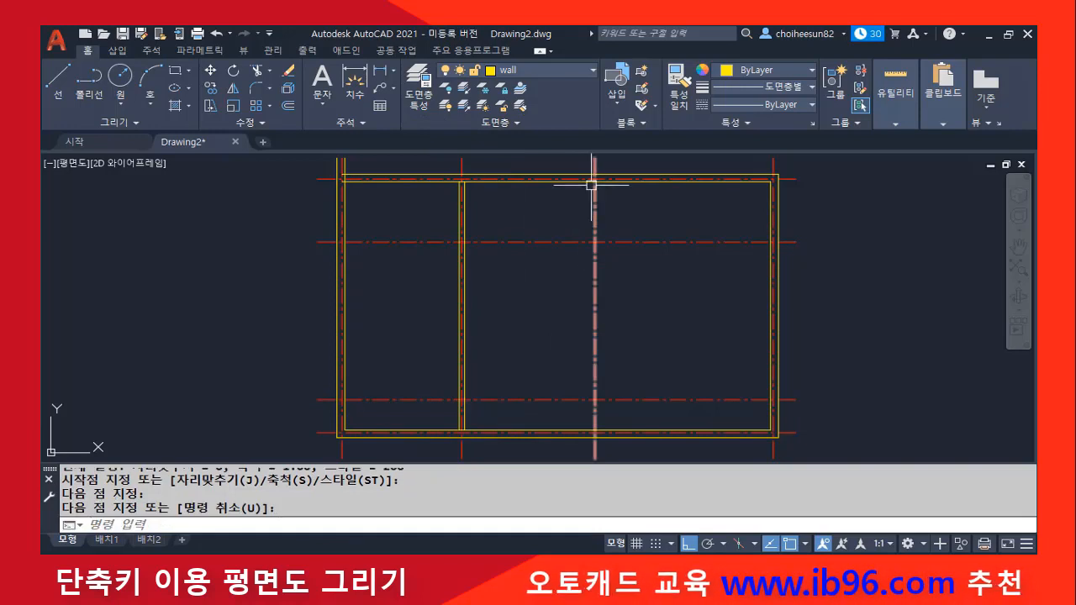
Draw an inner wall multiline along the third vertical center line between the top and bottom outer walls
type("ML")
key("Return")
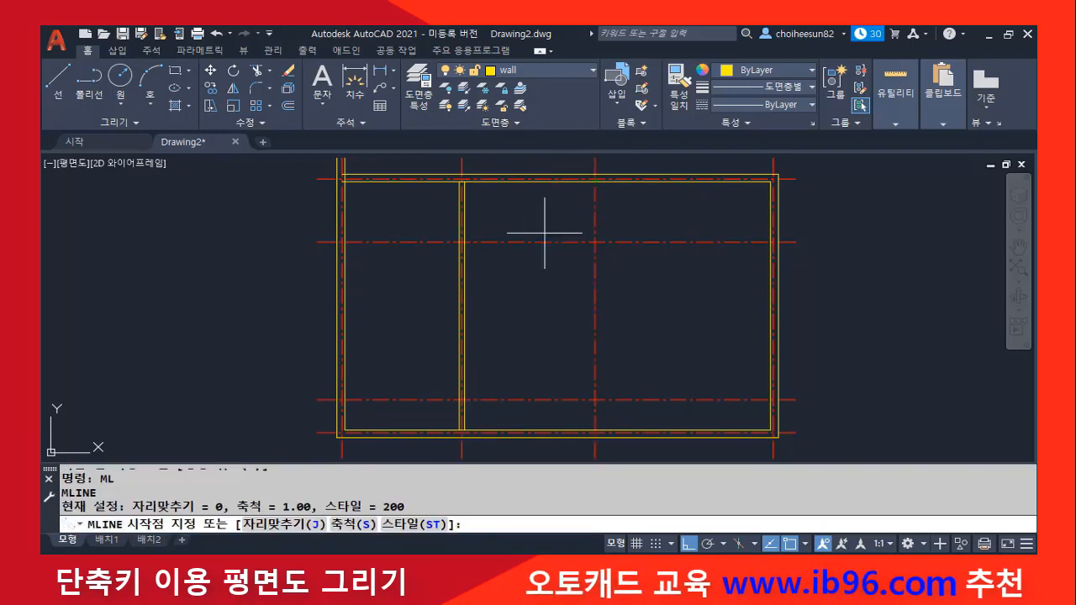
left_click(596, 180)
left_click(595, 432)
key("Return")
Draw inner wall multilines along the two intermediate horizontal center lines, spanning between the left and right outer walls
key("Return")
left_click(773, 241)
left_click(345, 241)
key("Return")
key("Return")
left_click(344, 400)
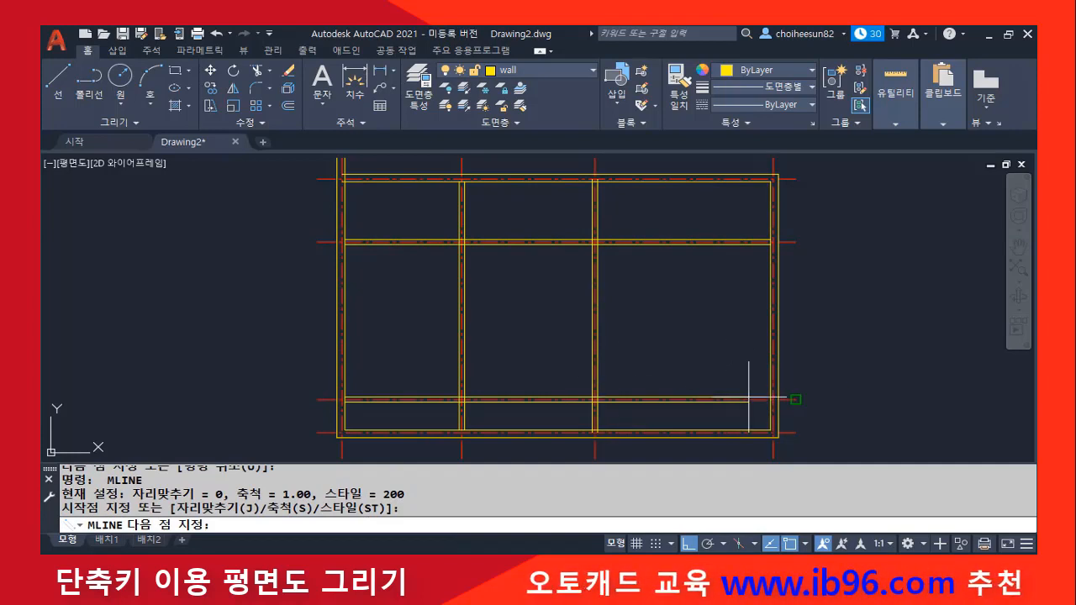
left_click(771, 401)
key("Return")
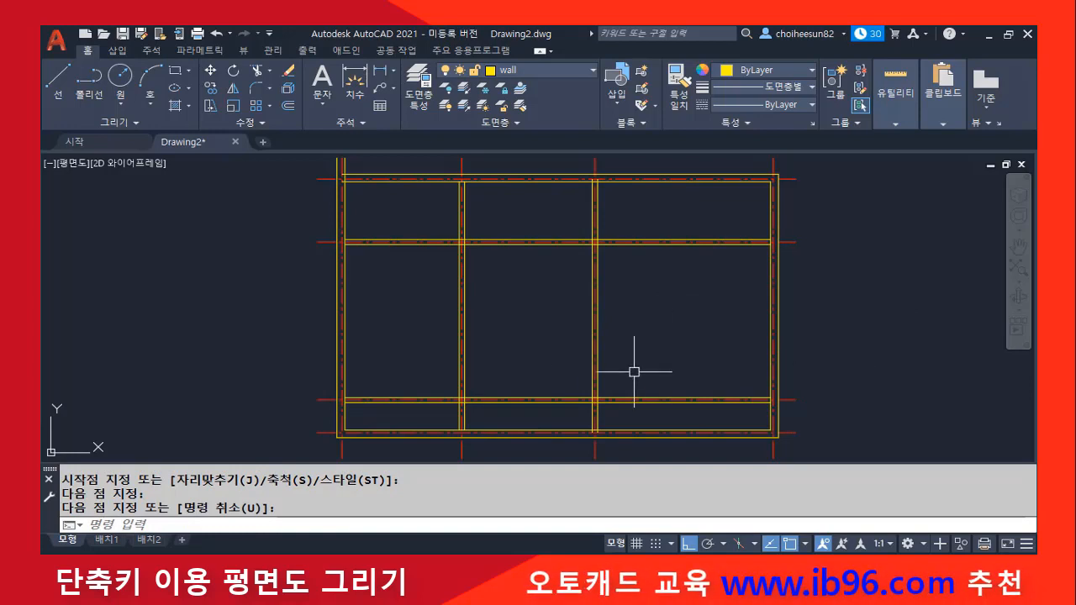
Close the outer wall's upper-left corner with the multiline edit Corner Joint (구석 접합)
scroll(392, 228, "up", 3)
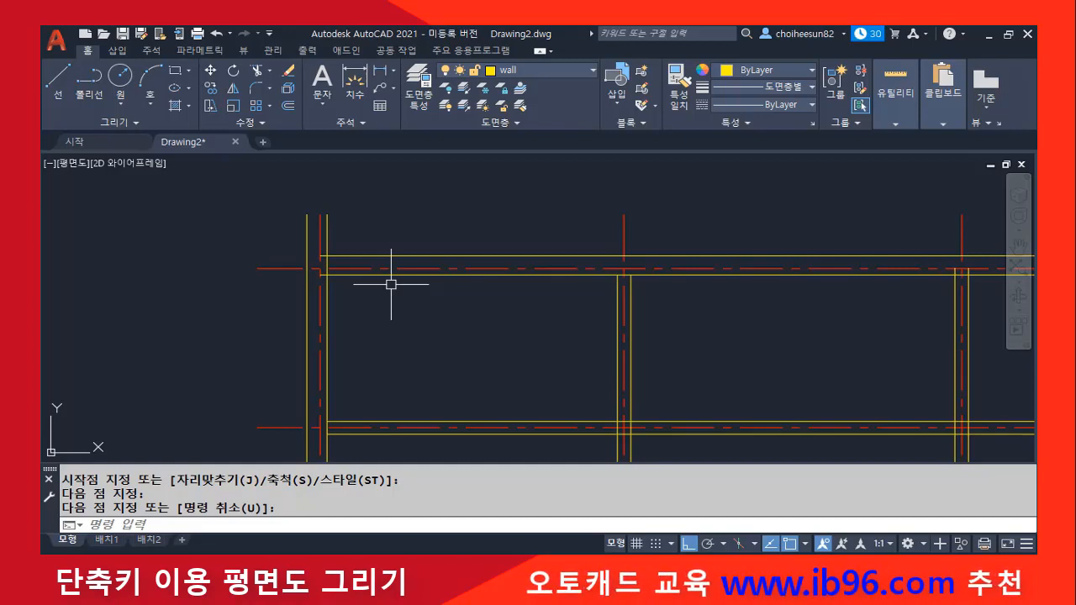
type("m")
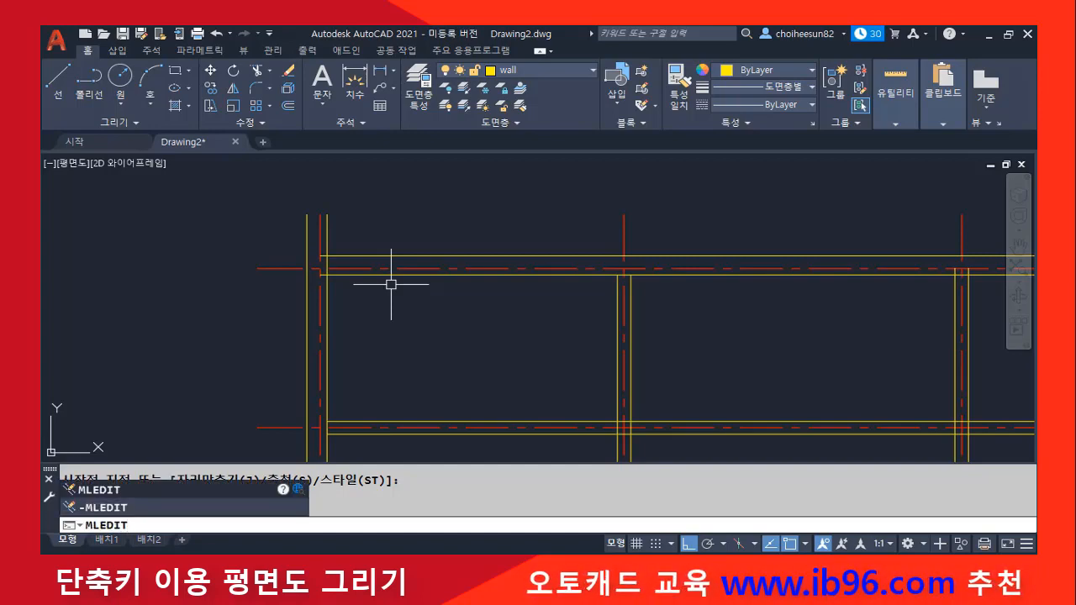
key("Return")
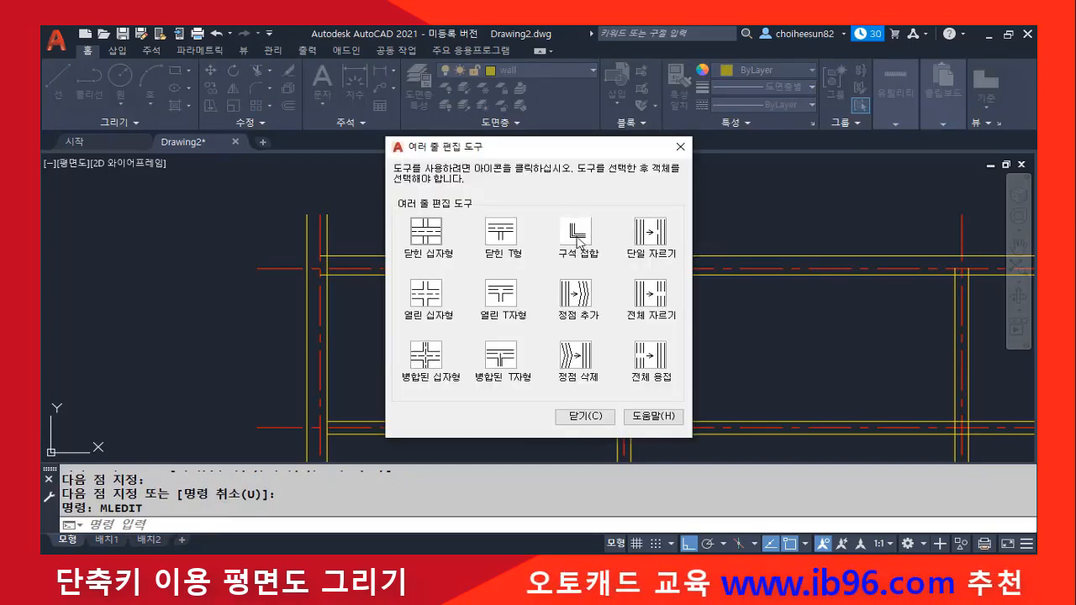
left_click(572, 234)
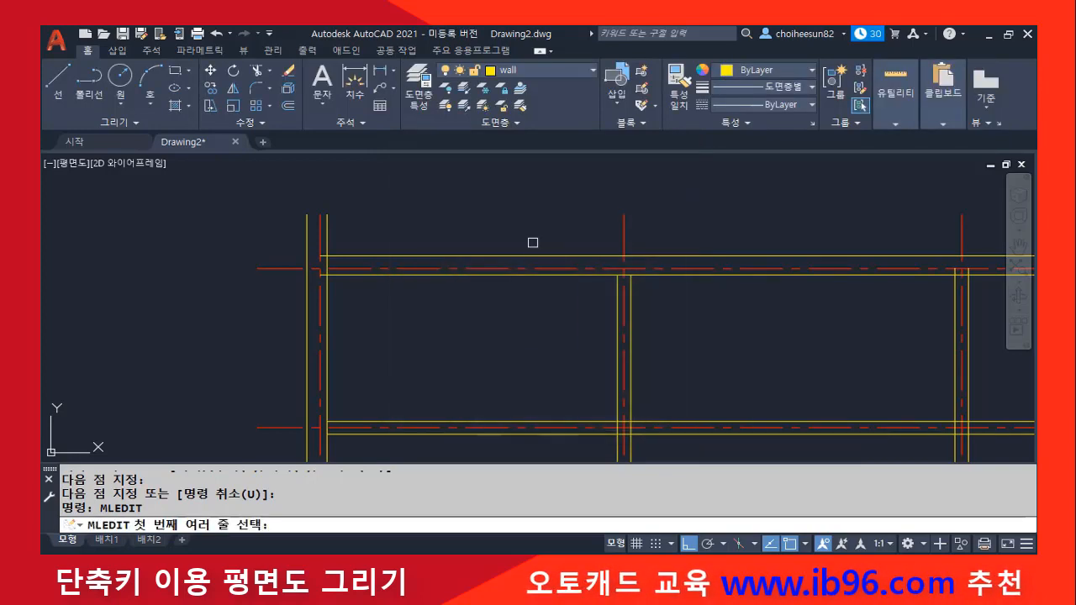
scroll(423, 324, "down", 5)
left_click(349, 209)
left_click(364, 195)
key("Return")
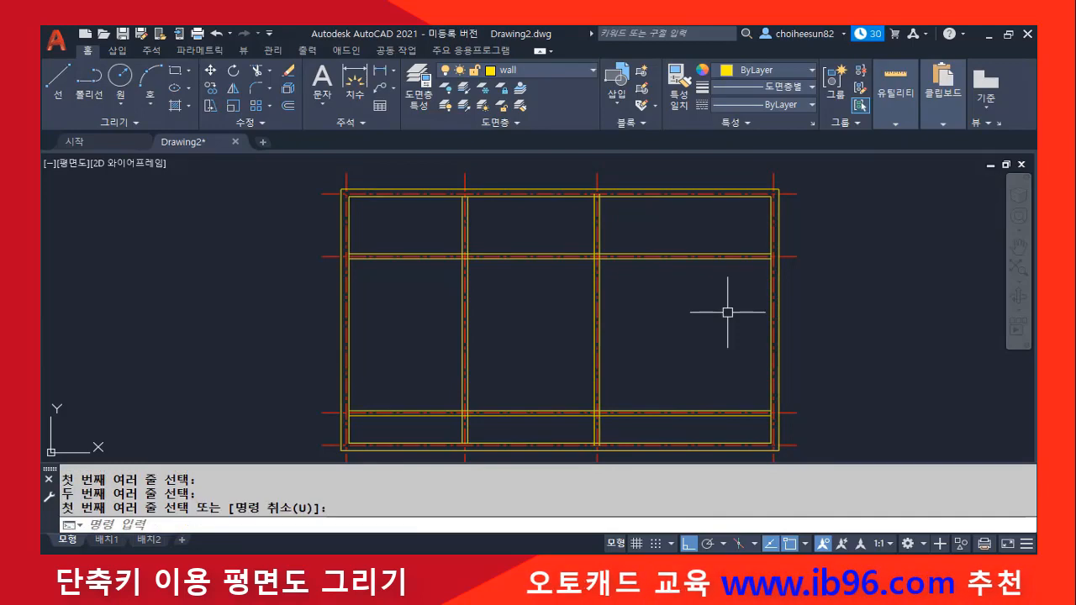
Join both horizontal inner walls to the left outer wall with Open Tee (열린 T자형) multiline edits
key("Return")
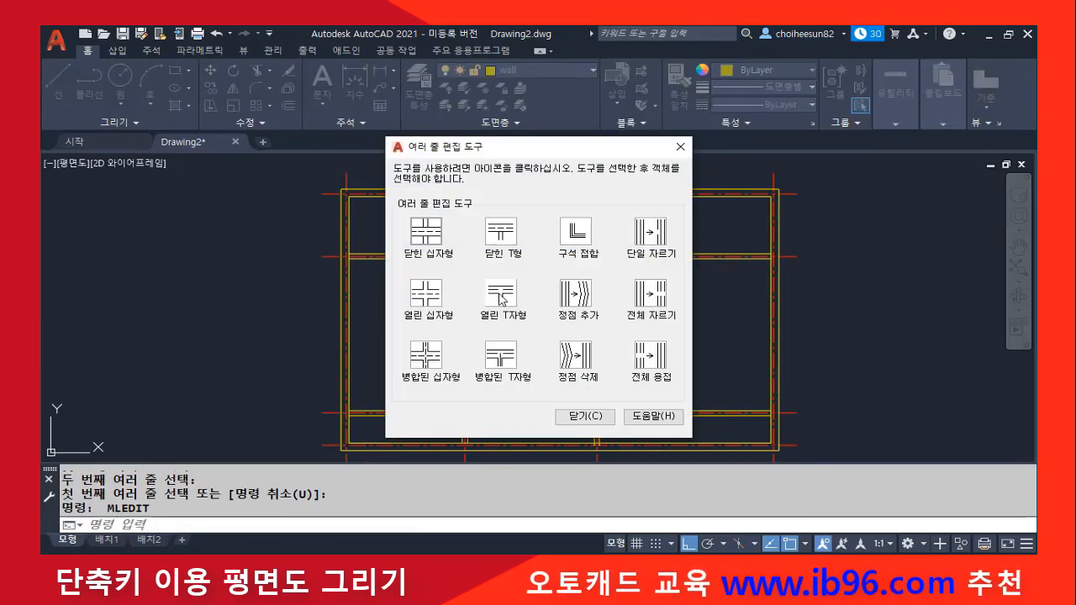
left_click(502, 299)
scroll(366, 274, "up", 5)
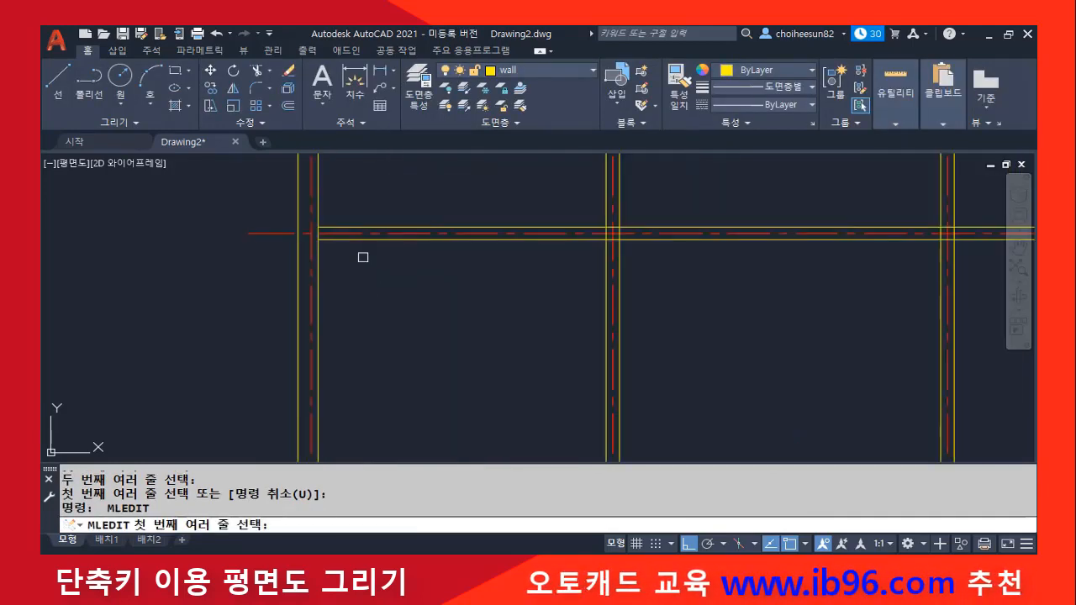
left_click(349, 256)
left_click(324, 269)
middle_click_drag(382, 217, 350, 319)
left_click(311, 338)
left_click(283, 320)
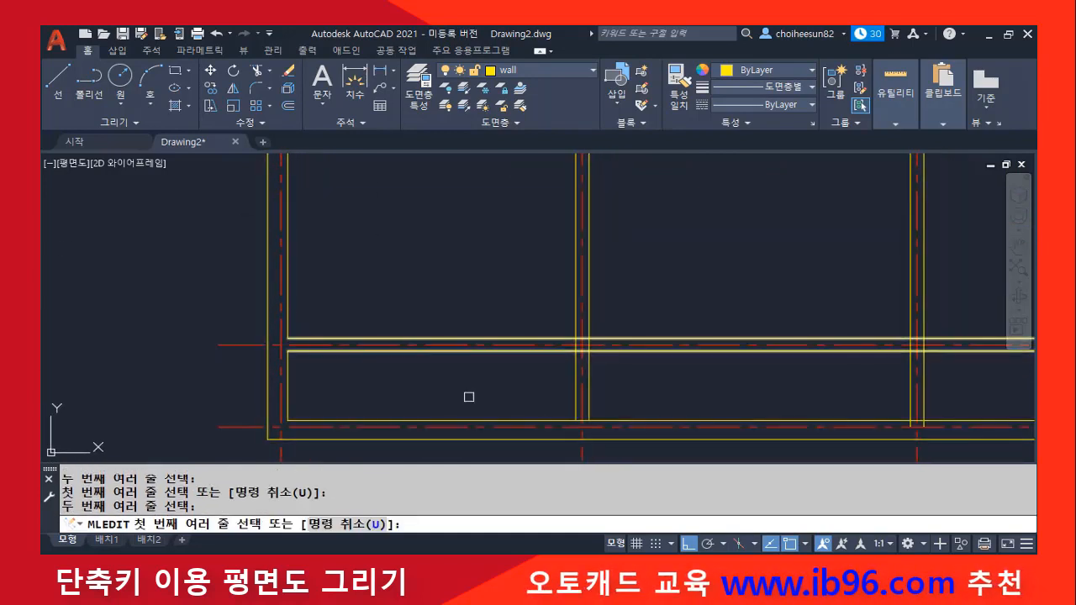
Apply the Open Tee edit where the two vertical inner walls meet the bottom outer wall
left_click(577, 407)
left_click(565, 419)
middle_click_drag(777, 420, 529, 381)
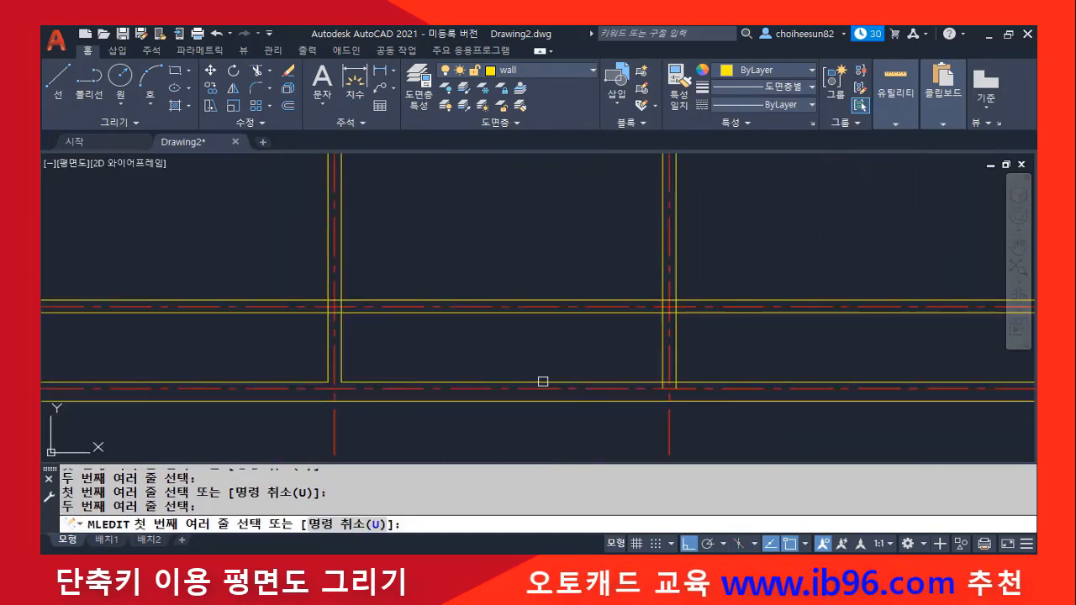
left_click(662, 359)
left_click(648, 383)
Apply the Open Tee edit where the two horizontal inner walls meet the right outer wall
middle_click_drag(1021, 313, 567, 338)
left_click(634, 336)
left_click(655, 348)
middle_click_drag(656, 230, 610, 402)
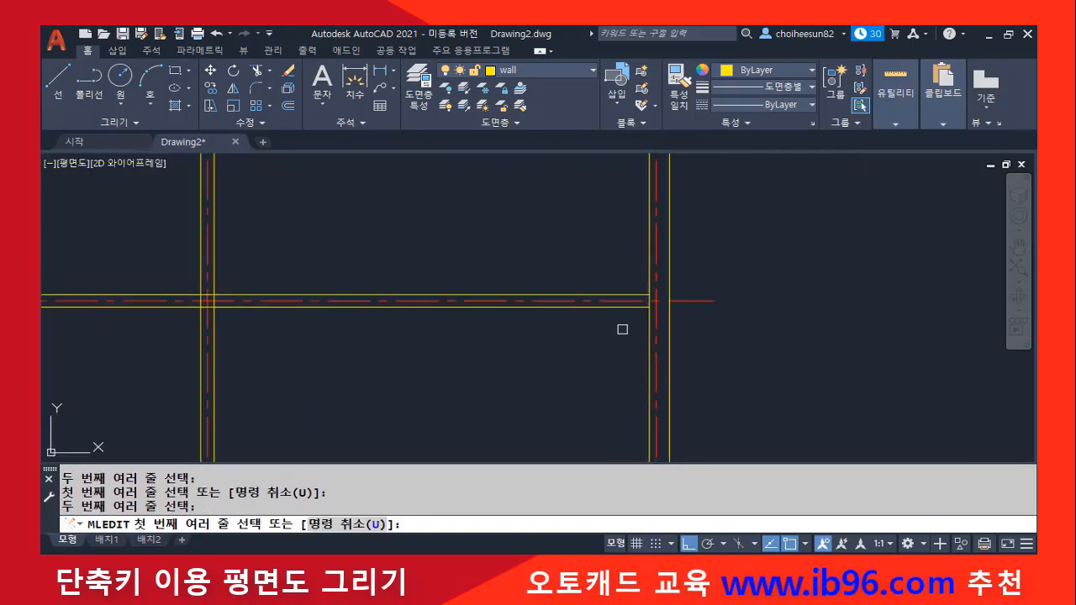
left_click(629, 310)
left_click(648, 323)
Apply the Open Tee edit where the two vertical inner walls meet the top outer wall, and finish the multiline edit
scroll(615, 328, "down", 1)
middle_click_drag(401, 233, 440, 306)
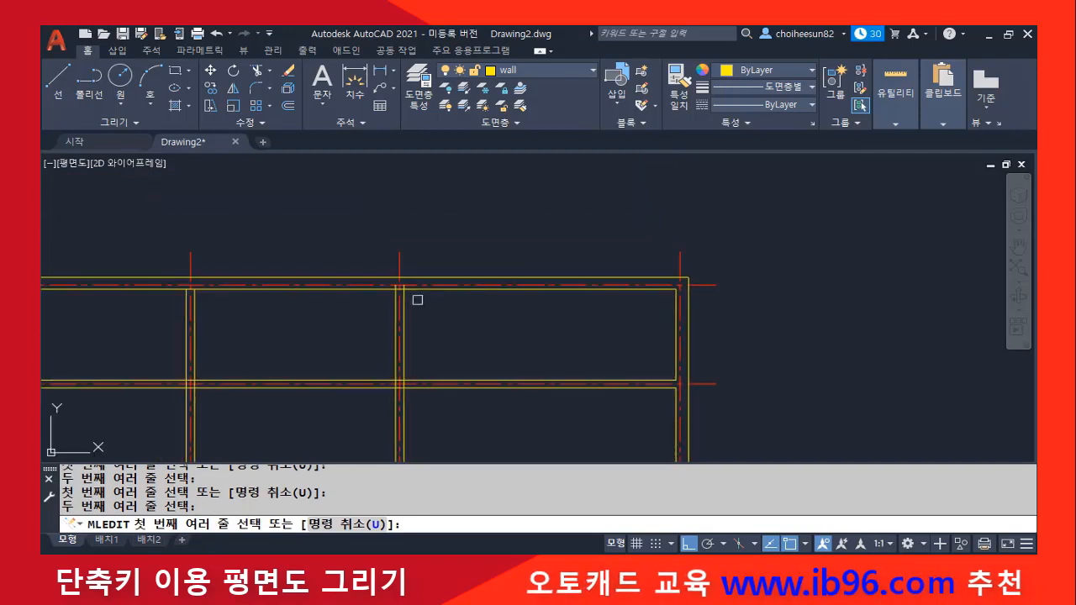
left_click(407, 296)
left_click(422, 289)
middle_click_drag(258, 299, 447, 302)
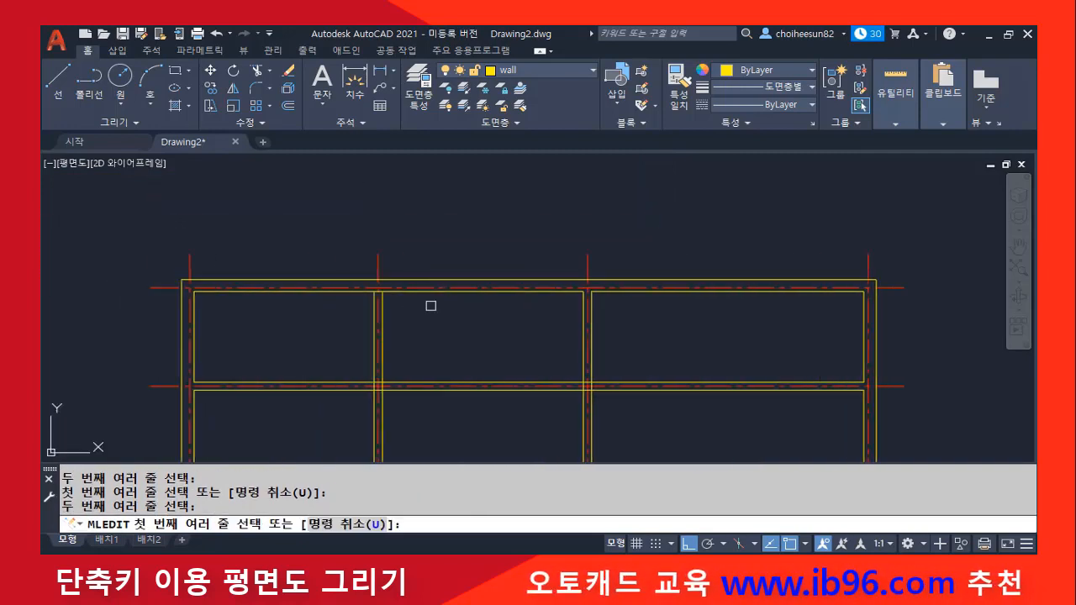
left_click(386, 311)
left_click(405, 293)
middle_click_drag(338, 360, 392, 211)
scroll(551, 274, "down", 3)
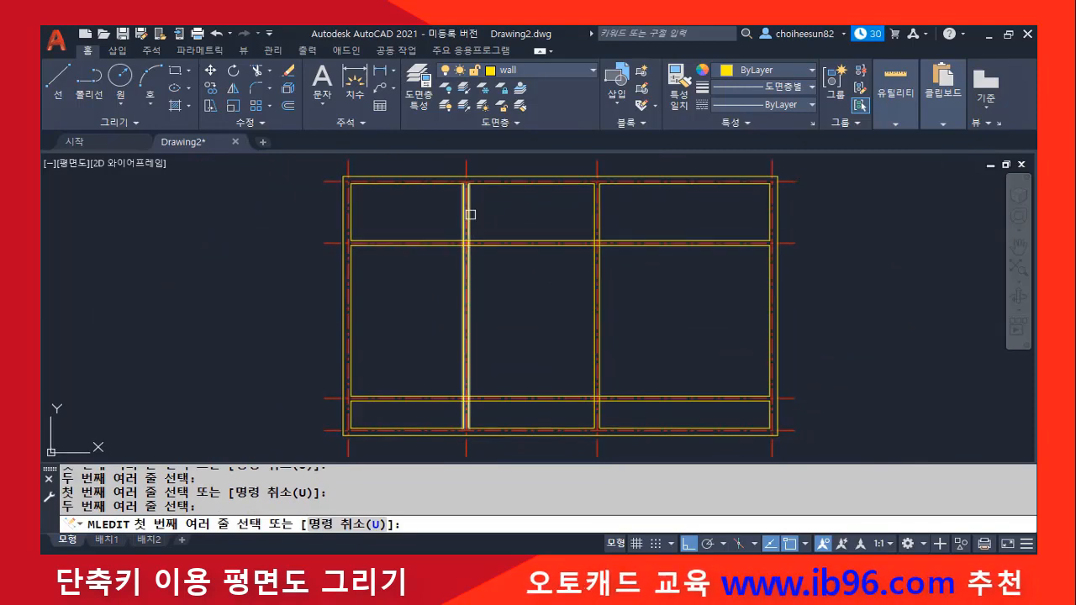
key("Return")
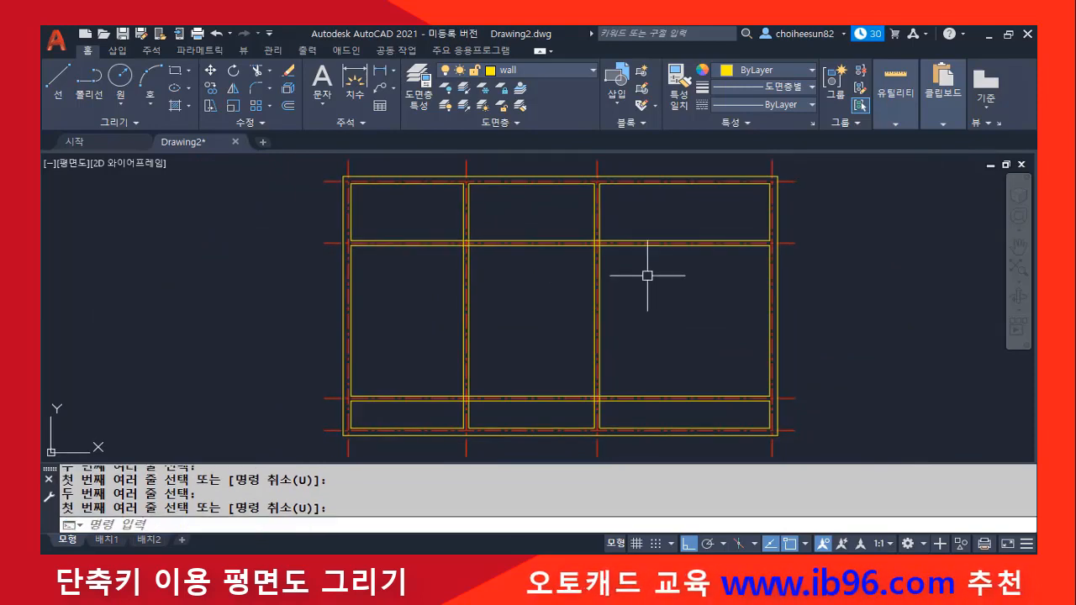
Open up all four crossings between the vertical and horizontal inner walls with a cross-type multiline edit
key("Return")
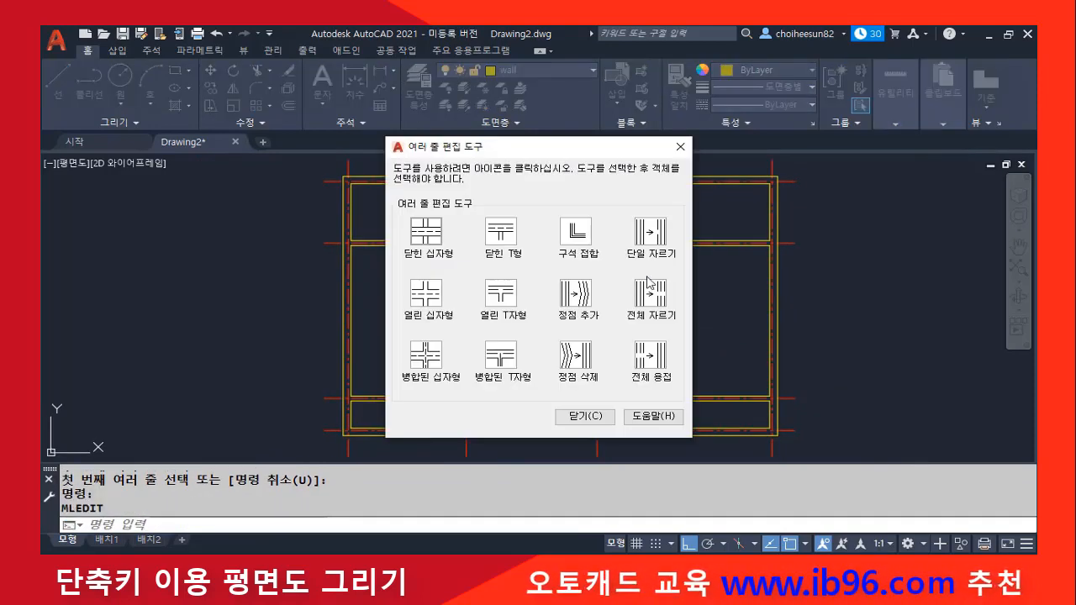
left_click(599, 289)
left_click(469, 276)
left_click(488, 246)
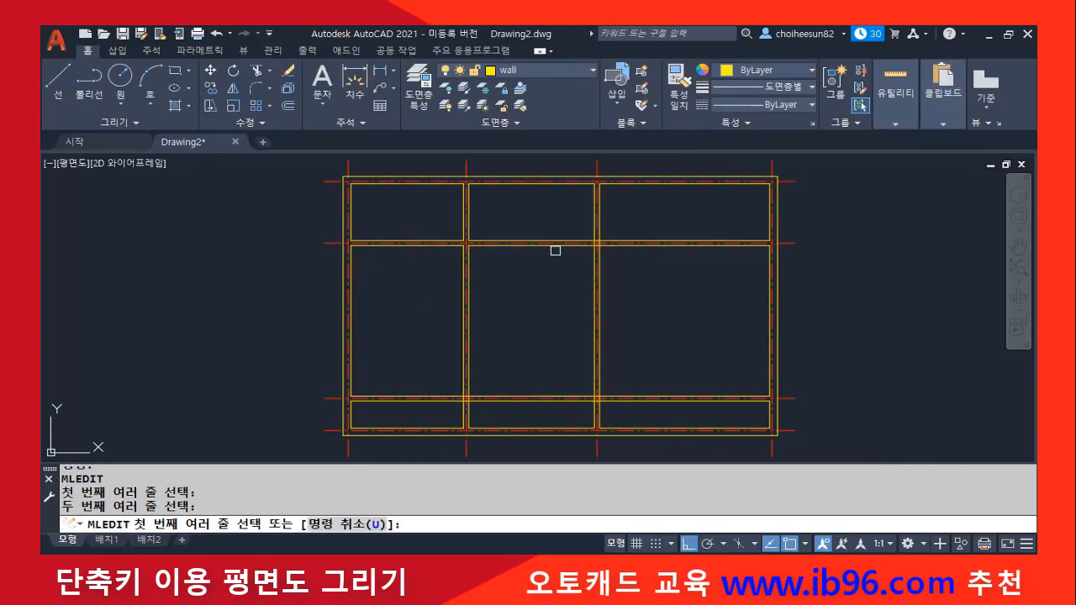
left_click(570, 246)
left_click(594, 261)
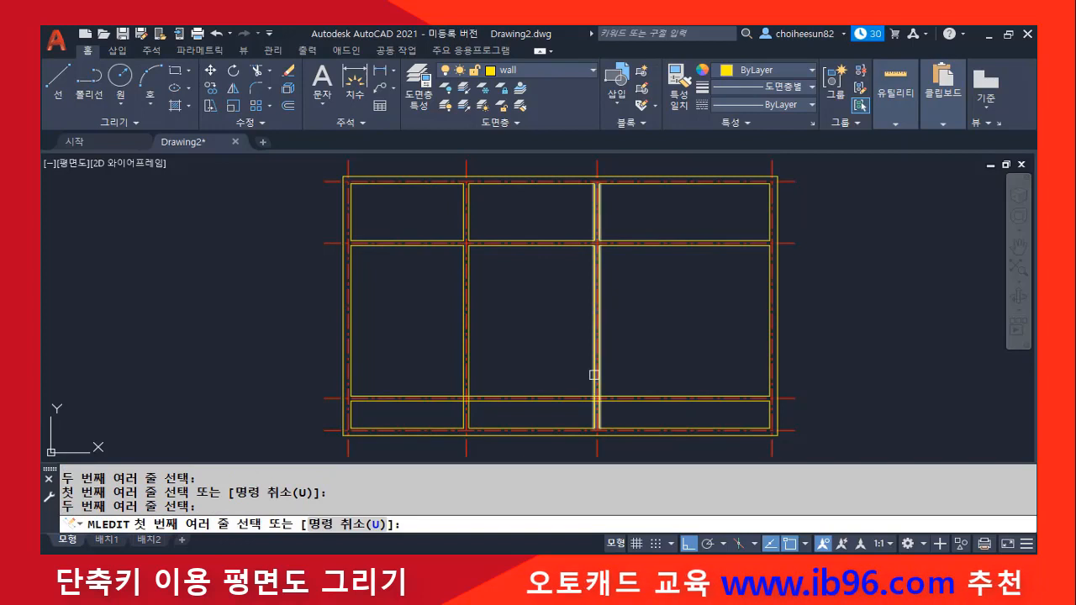
left_click(587, 395)
left_click(587, 395)
left_click(505, 396)
left_click(462, 380)
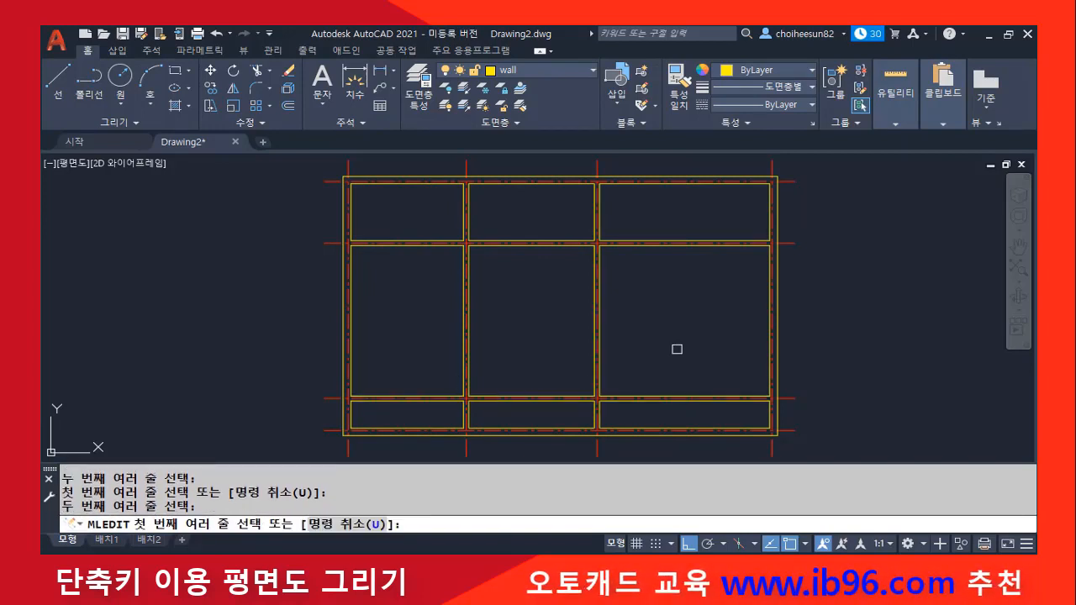
key("Return")
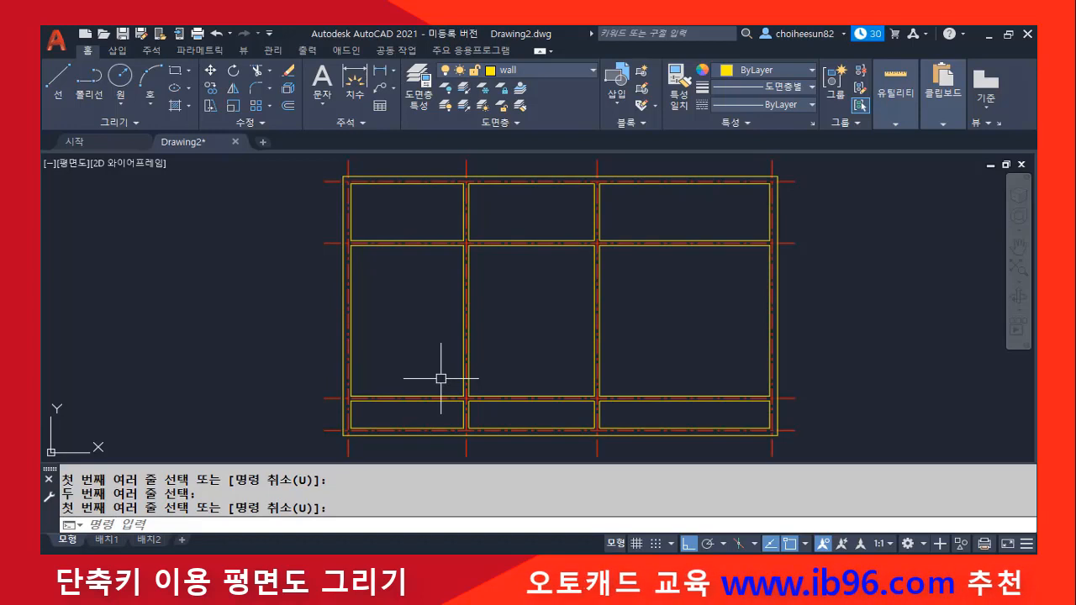
Select the outer wall multiline to check whether it is one object, and clear the selection
key("Return")
left_click(441, 184)
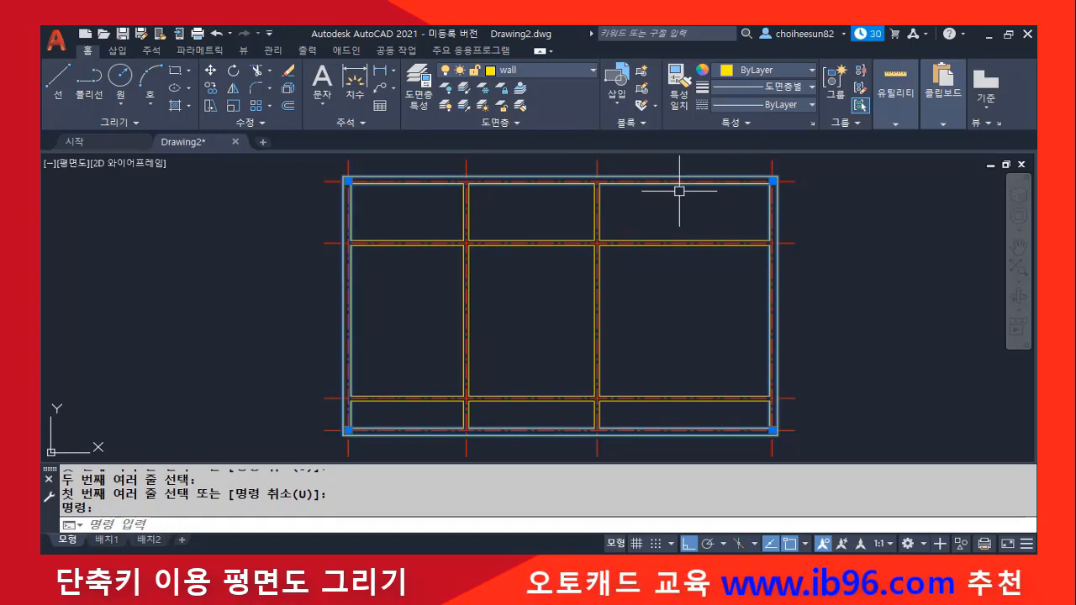
key("Escape")
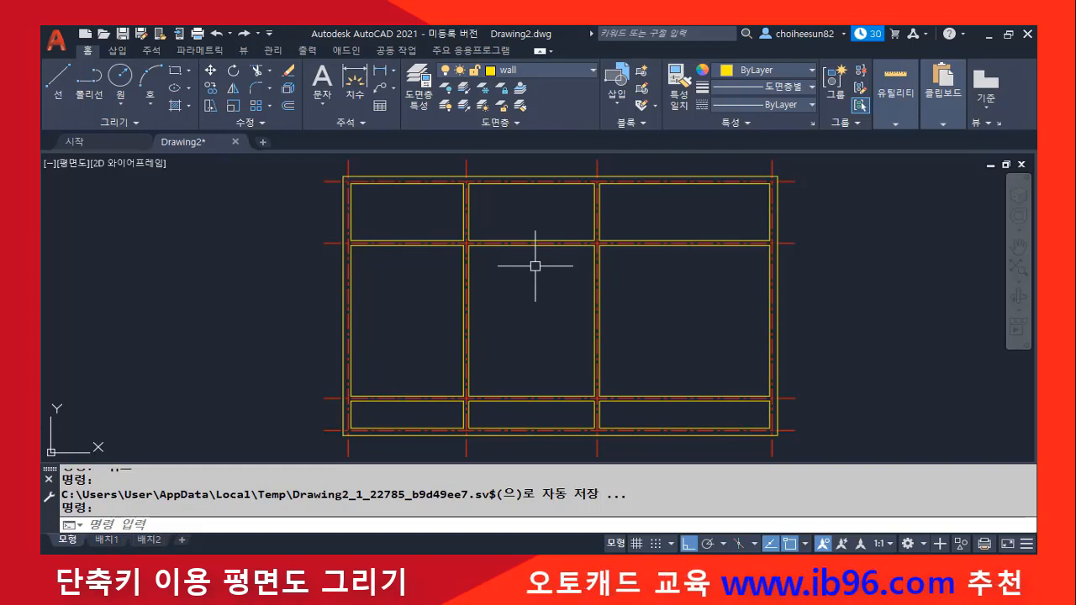
Explode all the outer and inner wall multilines into separate lines
type("x")
key("Return")
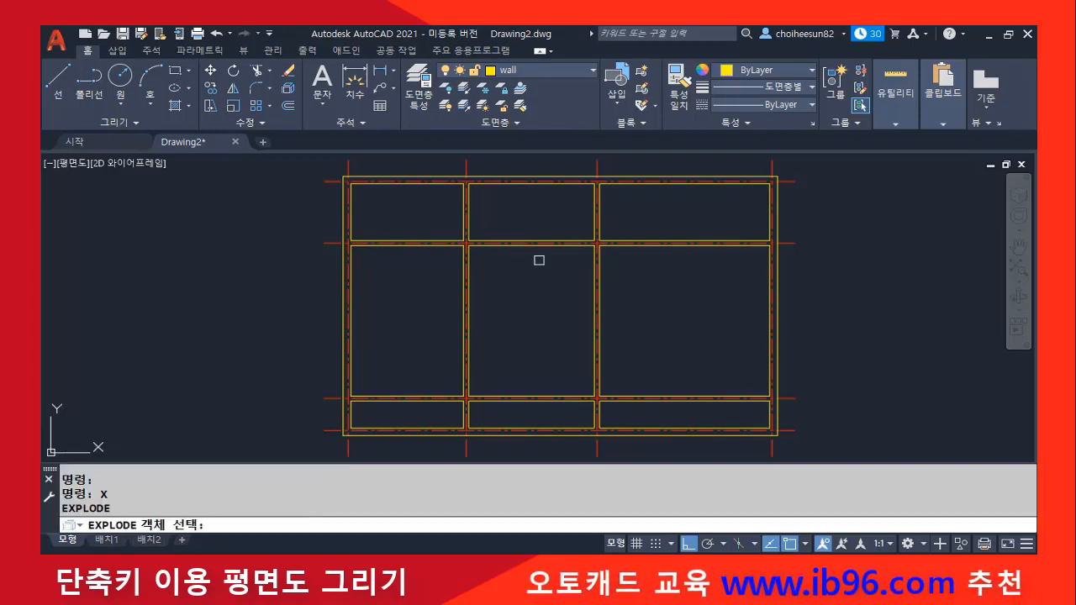
left_click(813, 444)
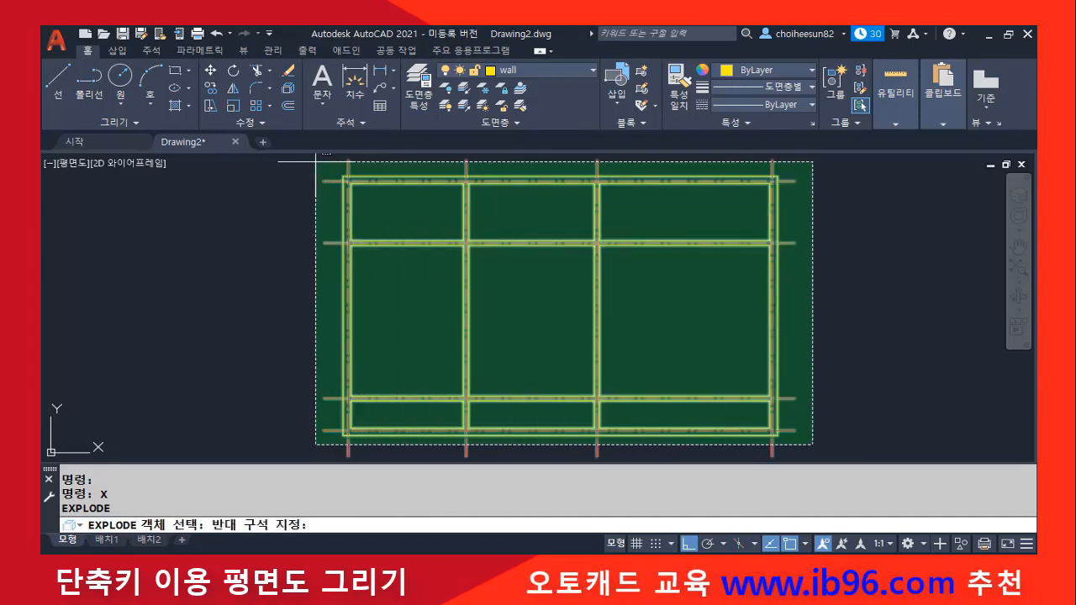
left_click(317, 162)
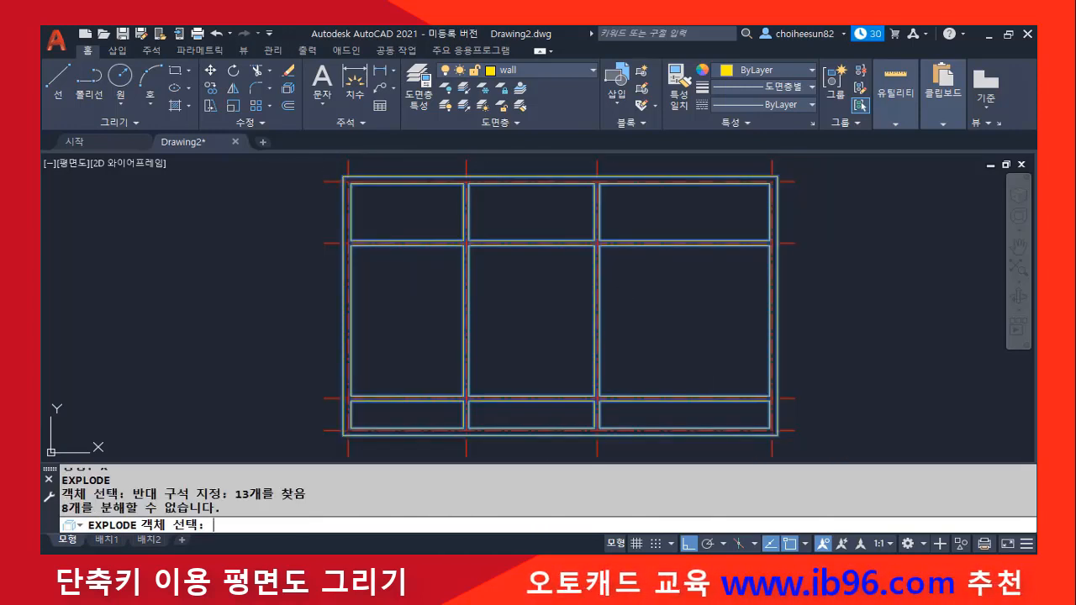
key("Return")
Select the upper wall line of the middle-left room to check that it is a separate line, and clear the selection
left_click(445, 245)
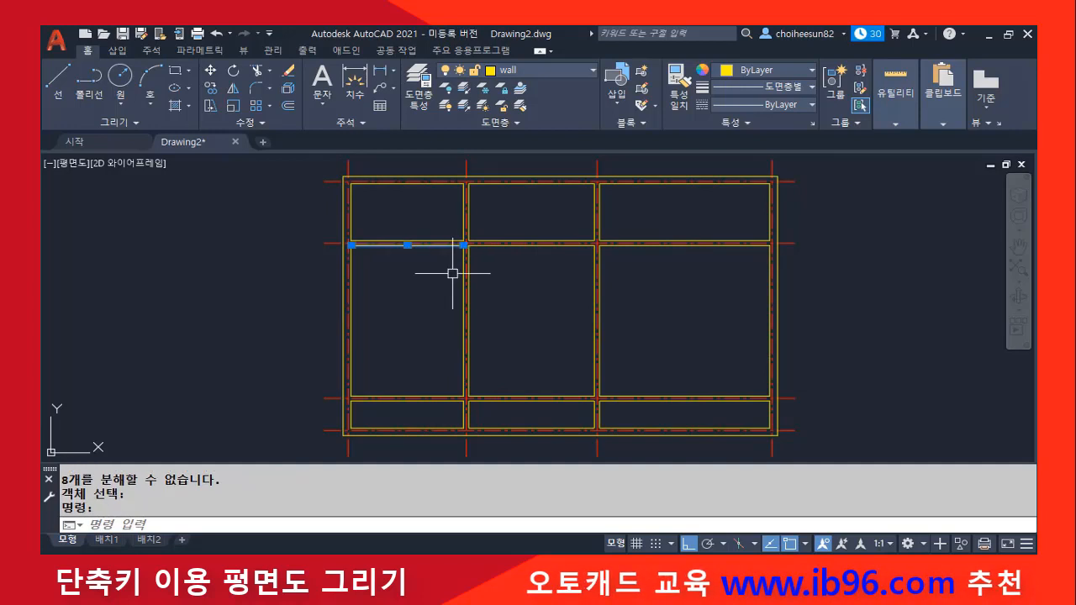
scroll(453, 272, "up", 4)
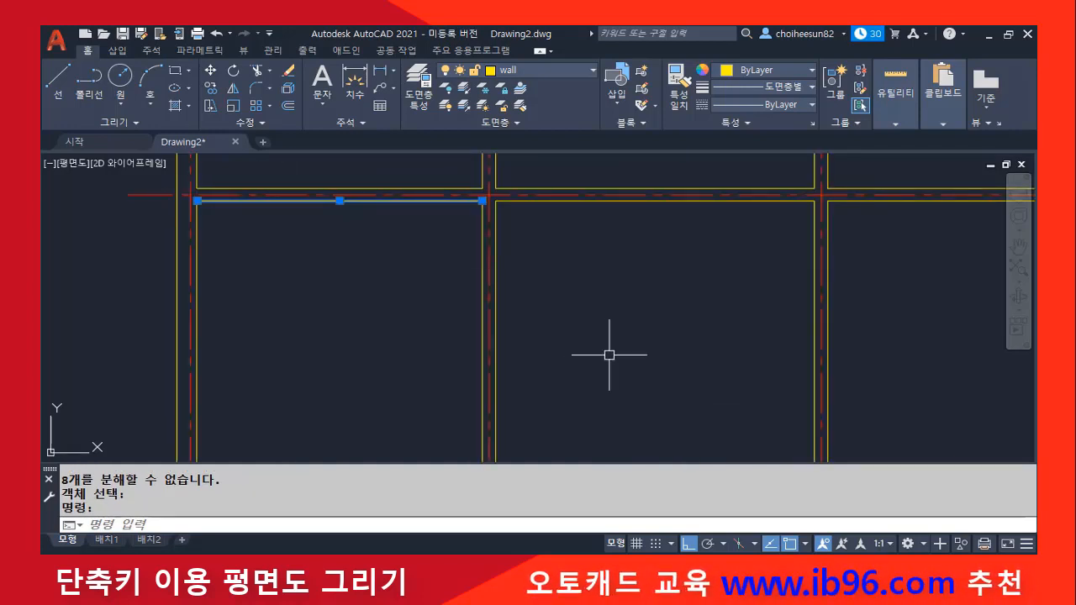
scroll(646, 363, "down", 4)
middle_click_drag(668, 367, 536, 314)
key("Escape")
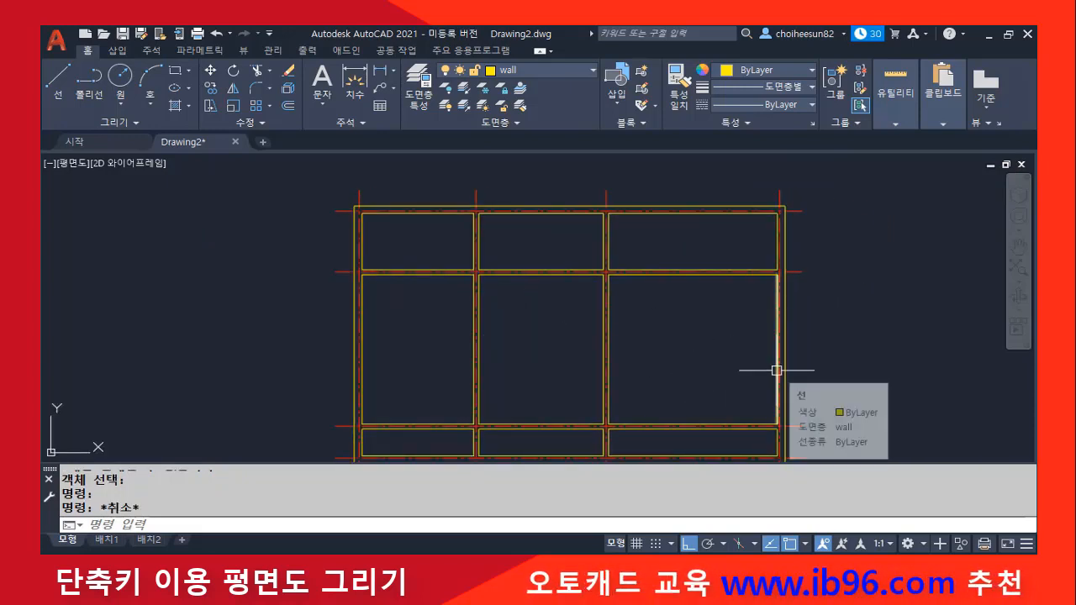
Make the door layer the current layer
middle_click_drag(802, 356, 270, 322)
scroll(255, 255, "up", 3)
middle_click_drag(400, 294, 396, 353)
left_click(545, 68)
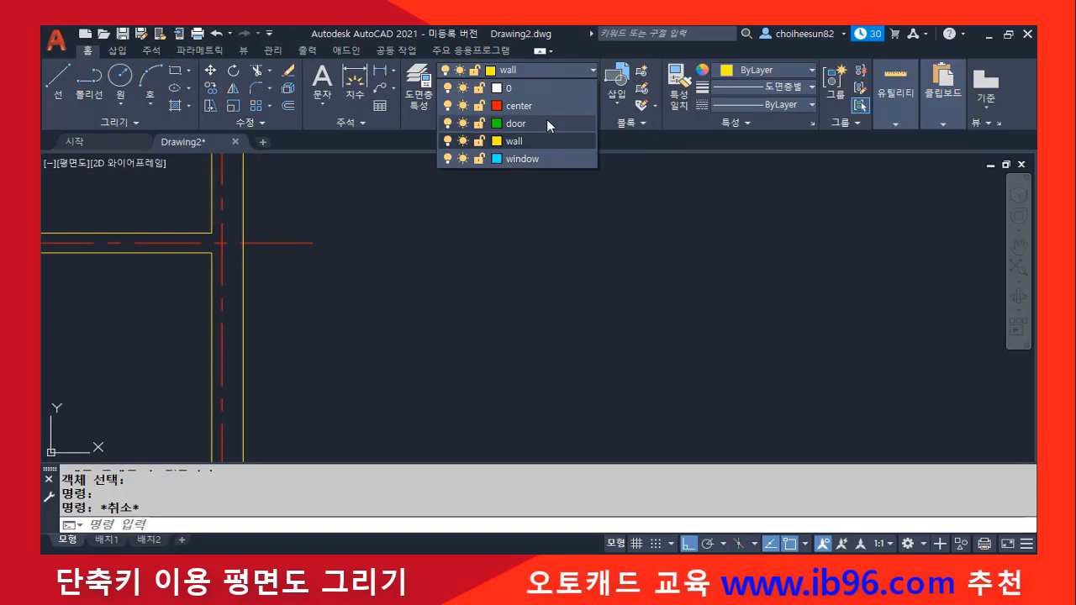
left_click(547, 123)
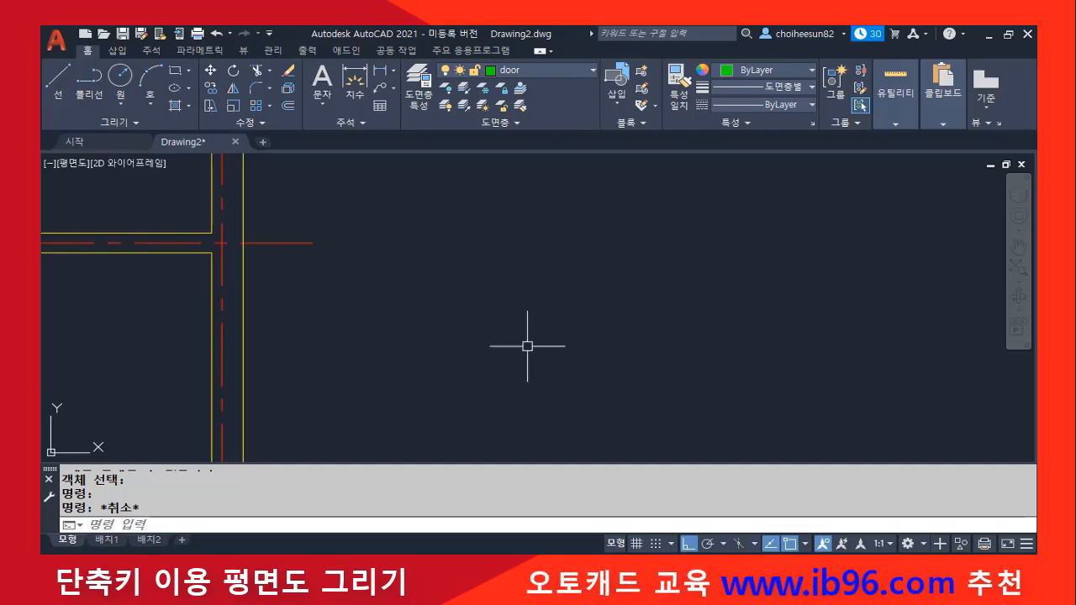
Select the outer and inner lines of the right exterior wall to check the wall thickness, and clear the selection
left_click(243, 319)
left_click(211, 314)
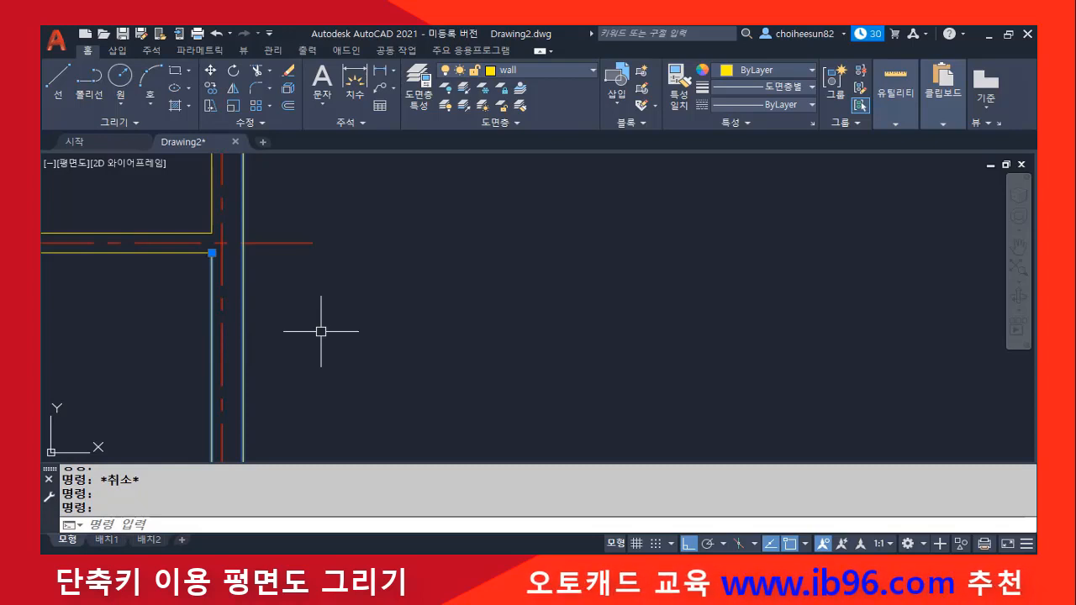
key("Escape")
key("Escape")
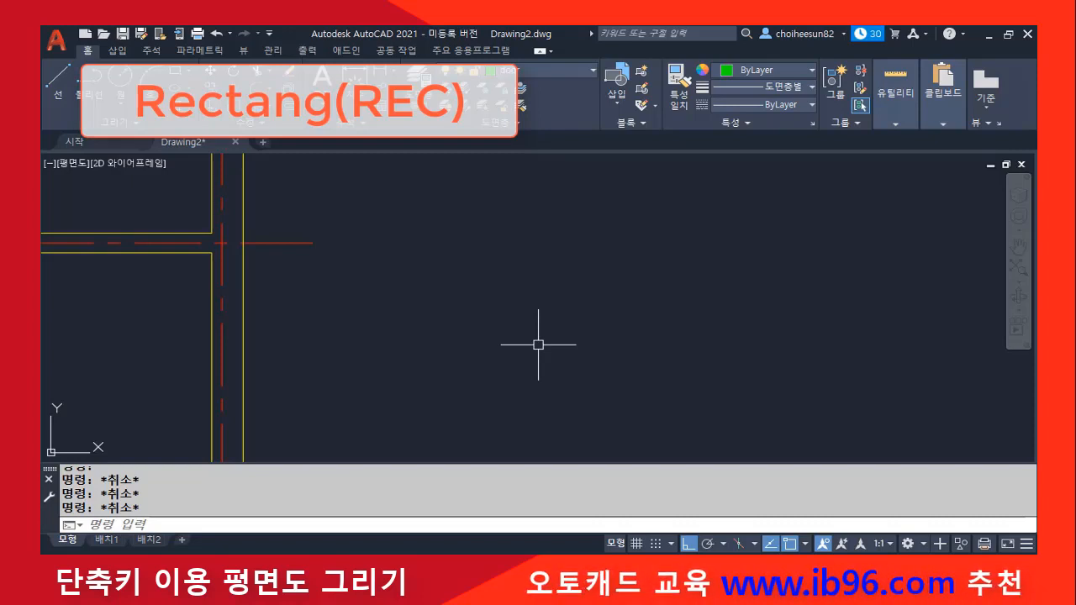
Draw a 1000 by 300 rectangle in the empty area to the right of the floor plan
type("rec")
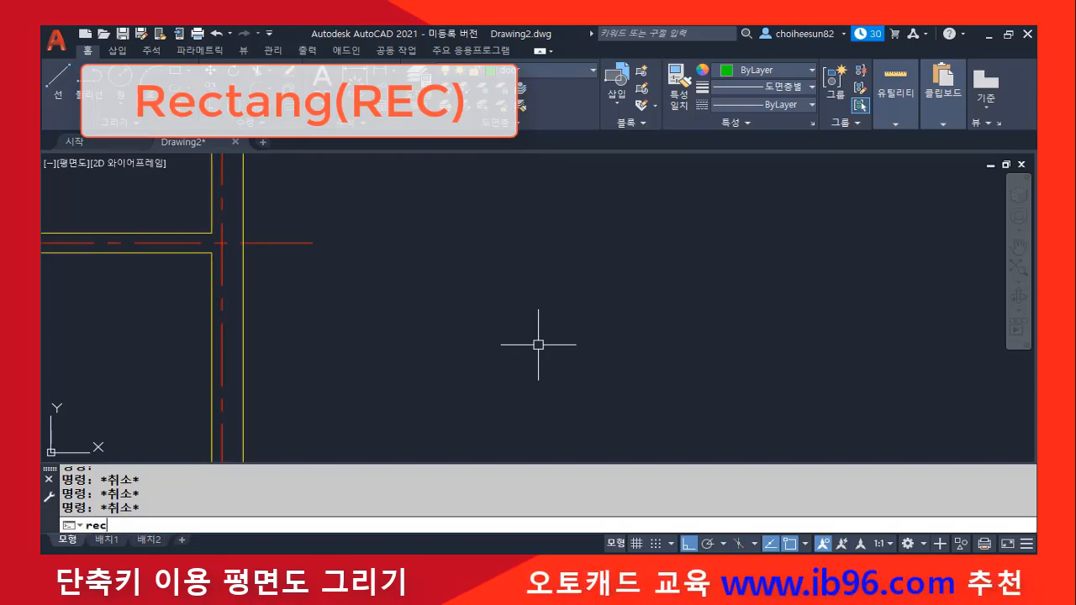
key("Return")
left_click(385, 323)
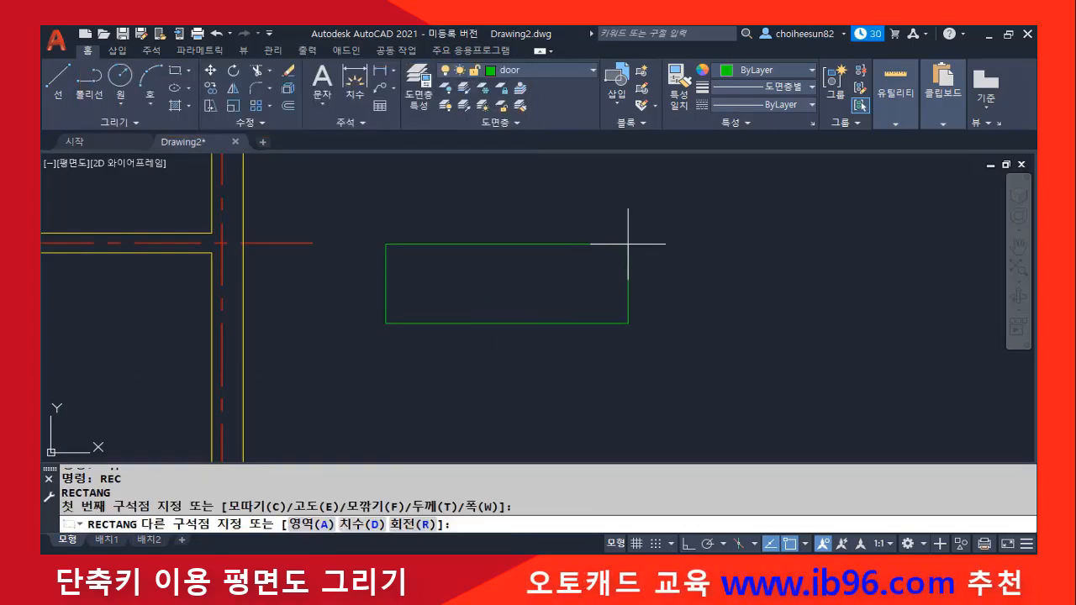
type("@1000,300")
key("Return")
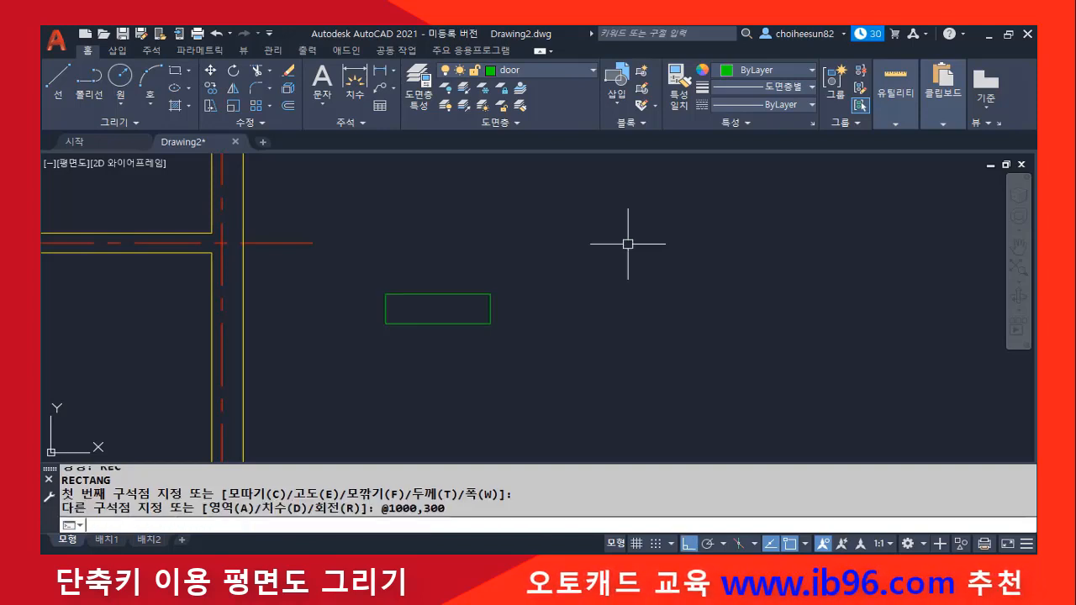
Explode the door rectangle into separate lines
scroll(513, 319, "up", 2)
middle_click_drag(501, 335, 493, 356)
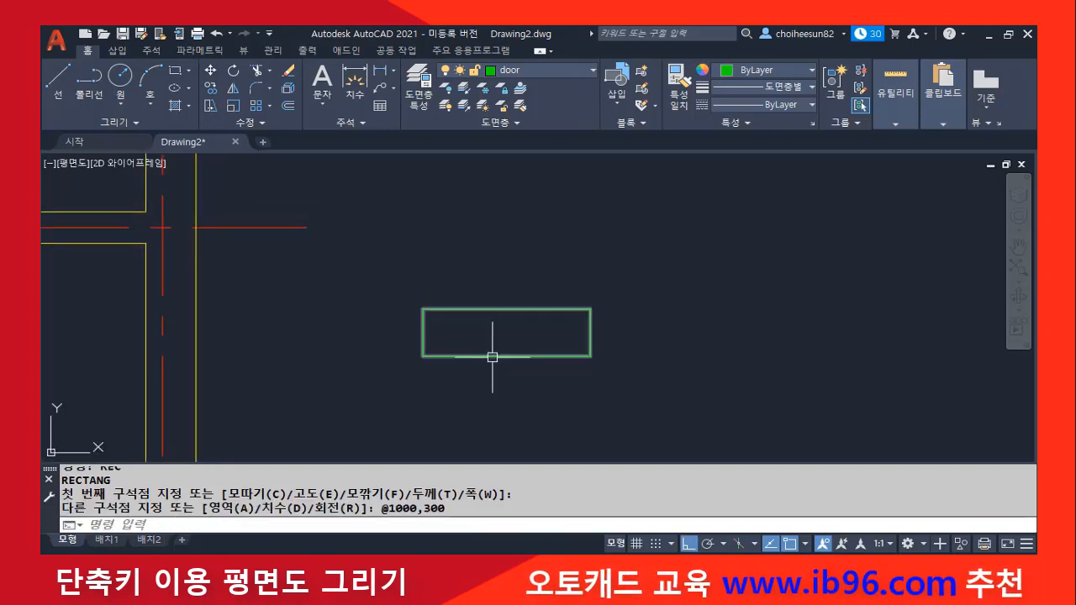
left_click(546, 356)
key("Escape")
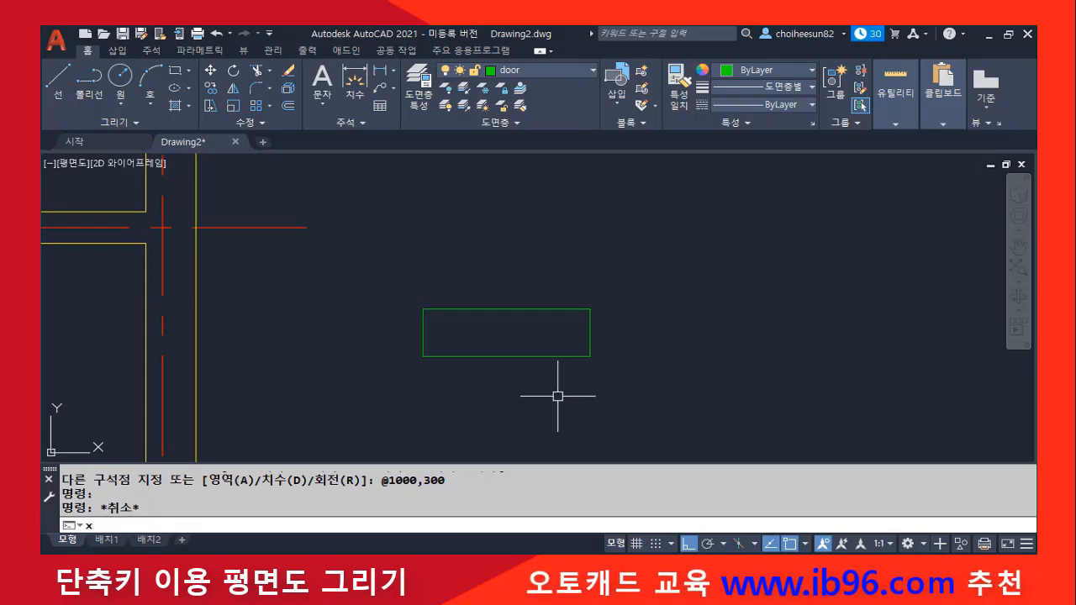
type("x")
key("Return")
left_click(543, 381)
left_click(468, 322)
key("Return")
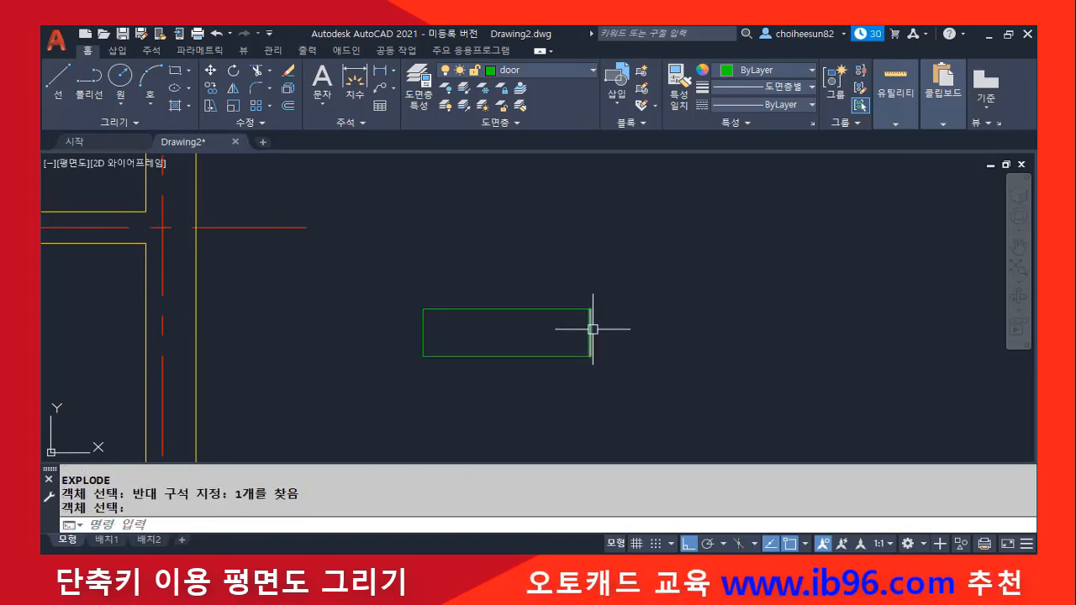
Select the rectangle's right and left edges in turn to check that they are separate lines, and clear the selection
left_click(589, 326)
key("Escape")
left_click(423, 323)
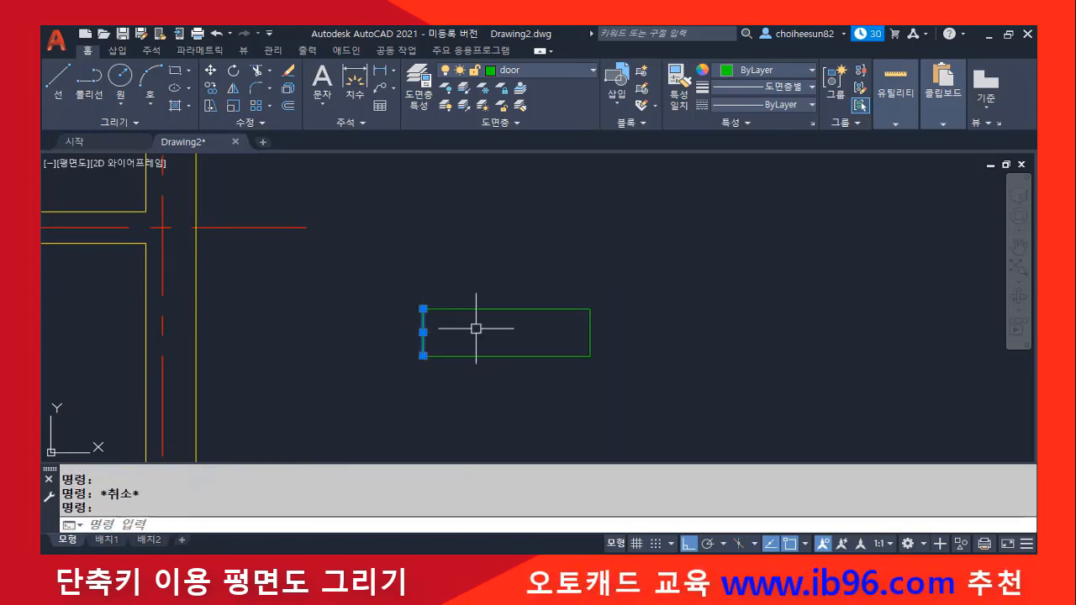
scroll(503, 328, "up", 2)
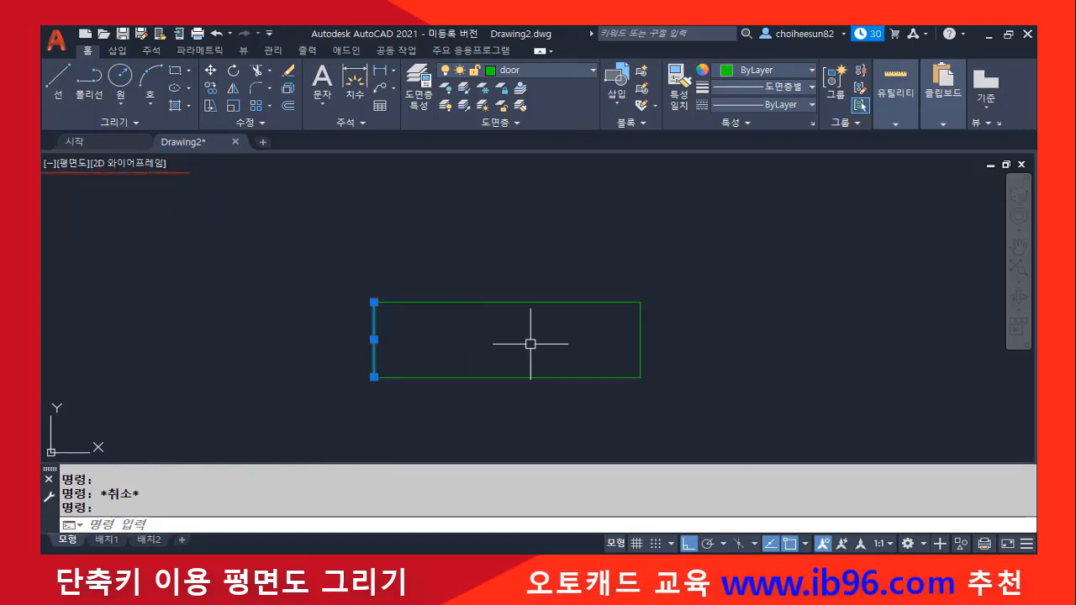
key("Escape")
Offset the rectangle's left, right and upper edges inward by 30
type("o")
key("Return")
type("30")
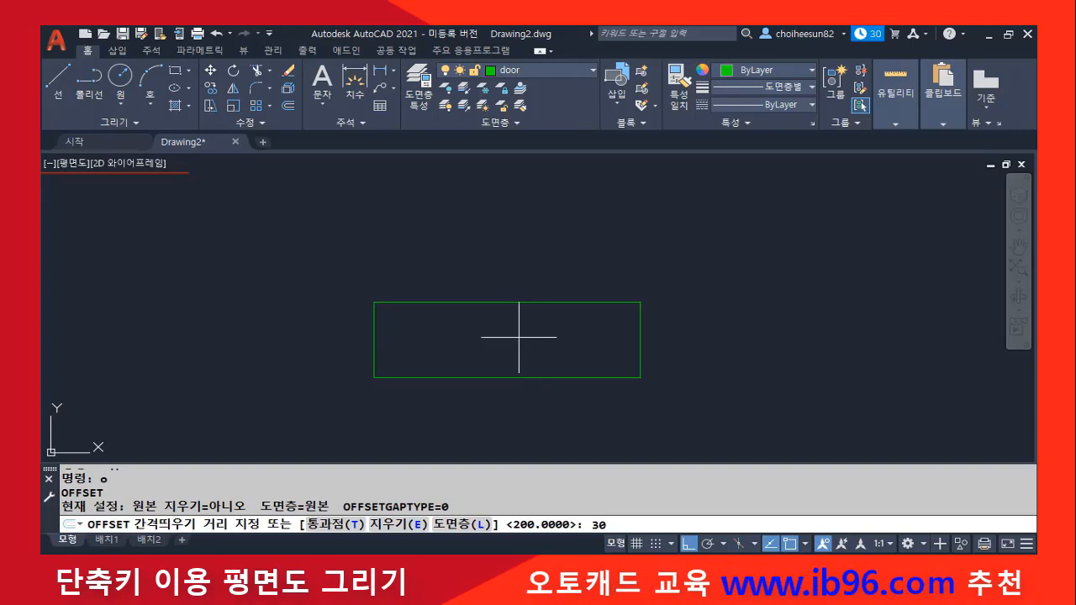
key("Return")
left_click(376, 346)
left_click(432, 345)
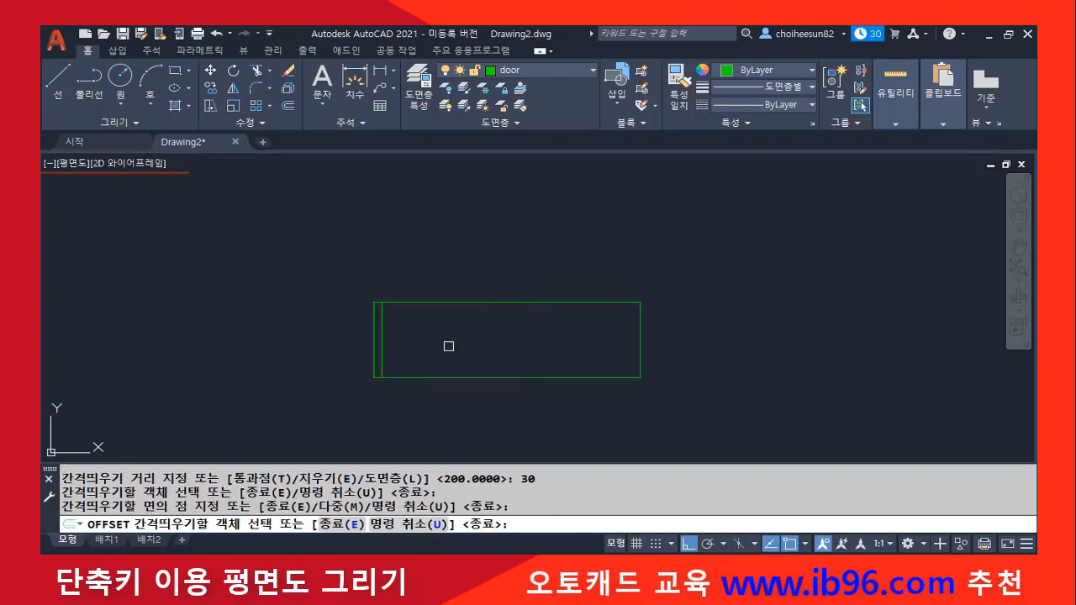
left_click(638, 339)
left_click(565, 344)
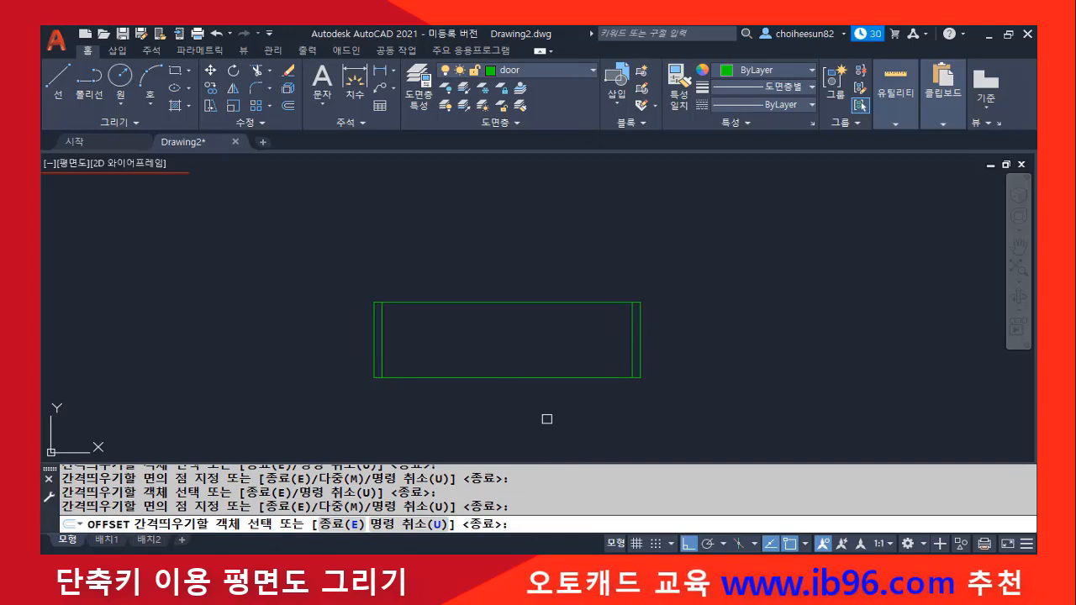
middle_click_drag(615, 257, 594, 317)
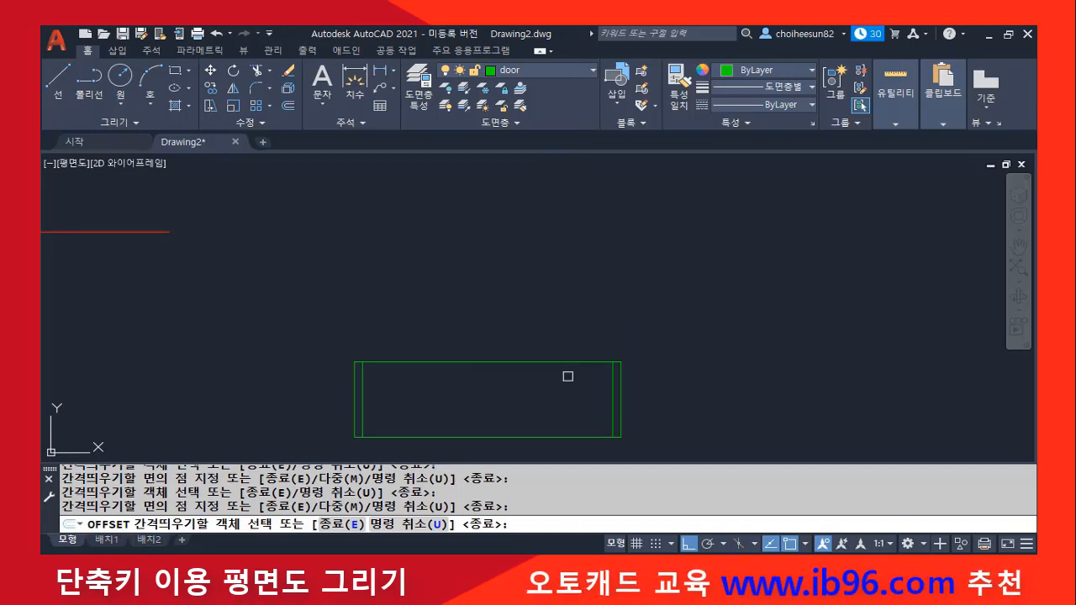
left_click(524, 364)
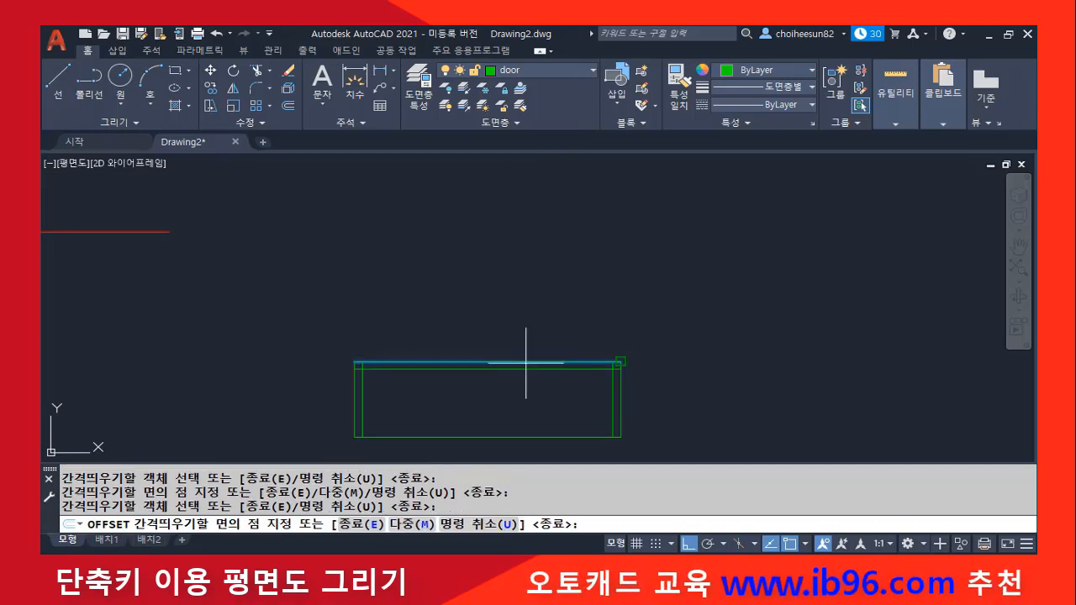
left_click(510, 408)
key("Return")
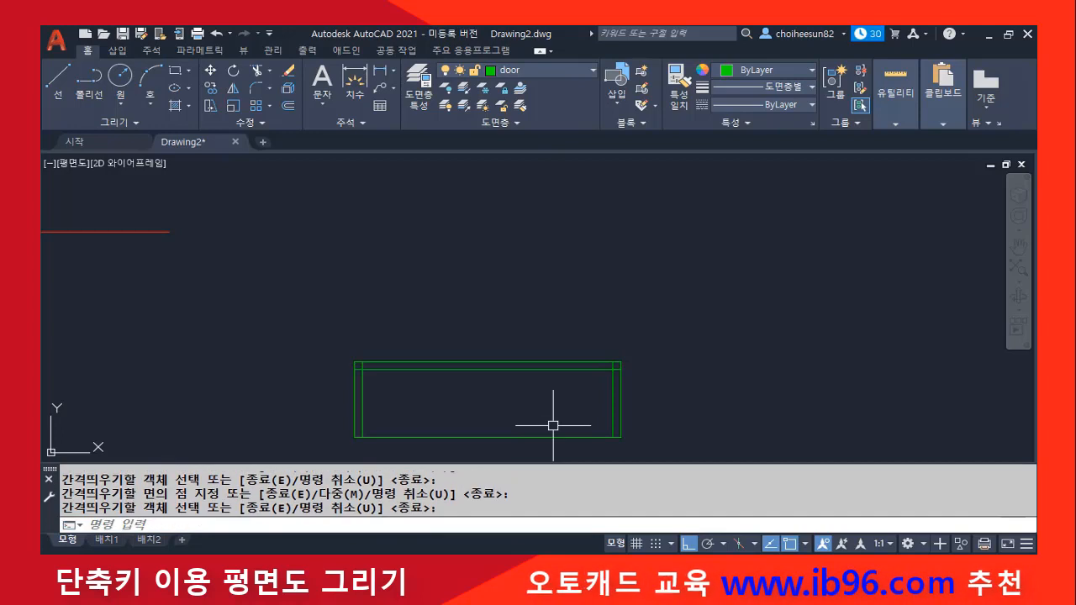
Select the two inner vertical lines of the door frame to examine them as cutting edges, and clear the selection
scroll(478, 396, "up", 2)
middle_click_drag(478, 396, 513, 286)
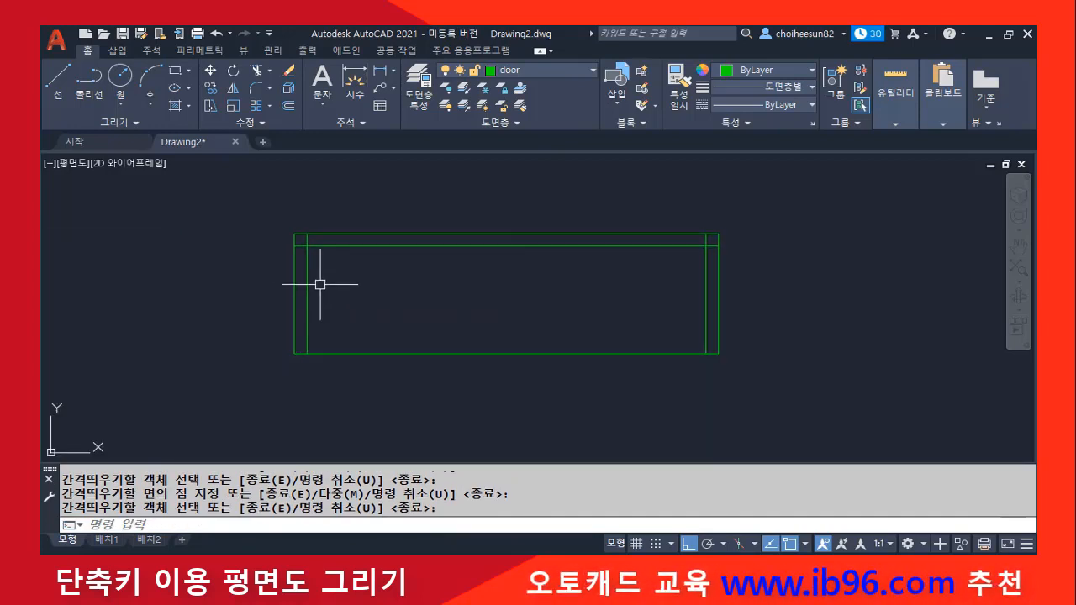
left_click(307, 286)
left_click(707, 269)
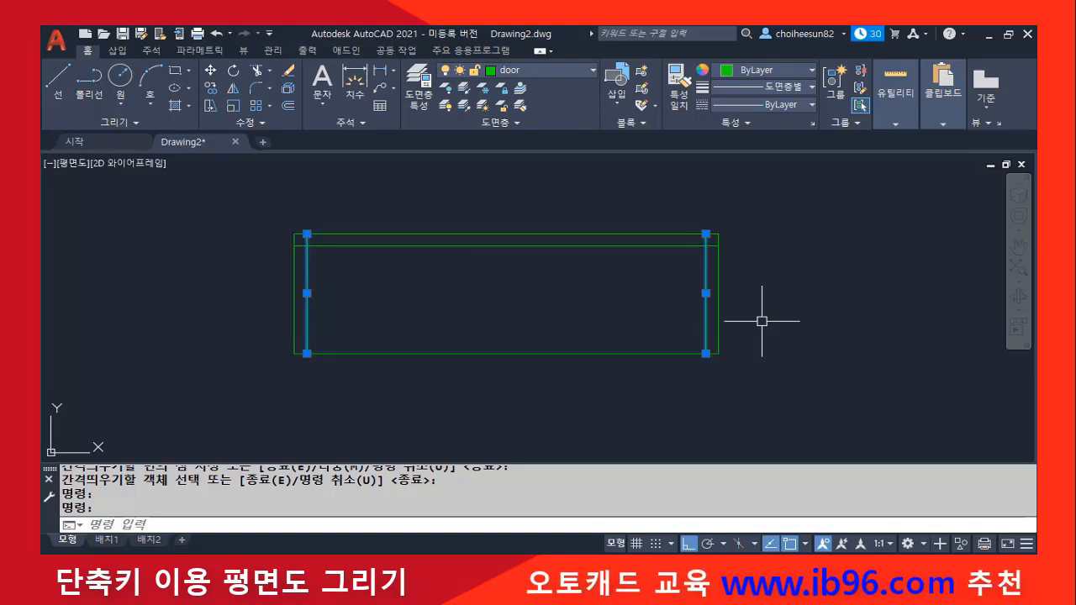
key("Escape")
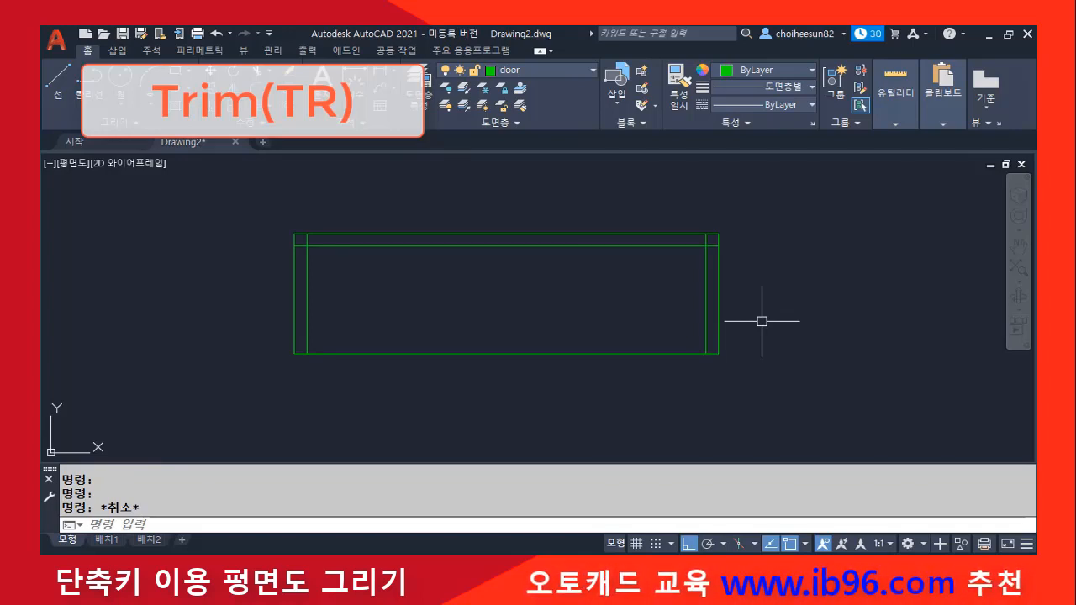
Try a quick-mode trim of the two inner vertical lines below the inner horizontal line, and undo it
type("TR")
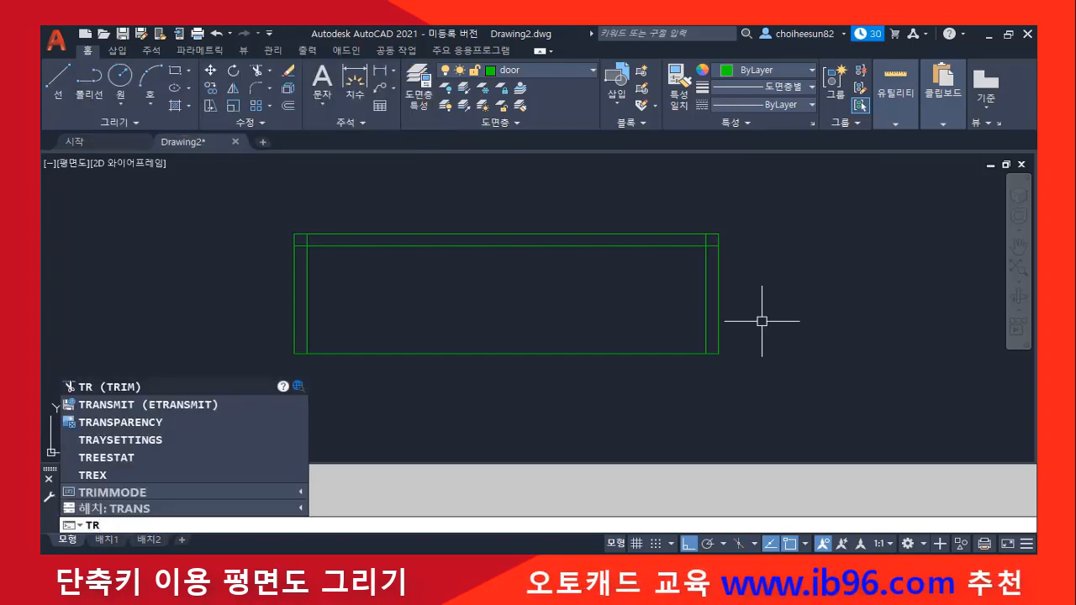
key("Return")
left_click(307, 295)
left_click(703, 290)
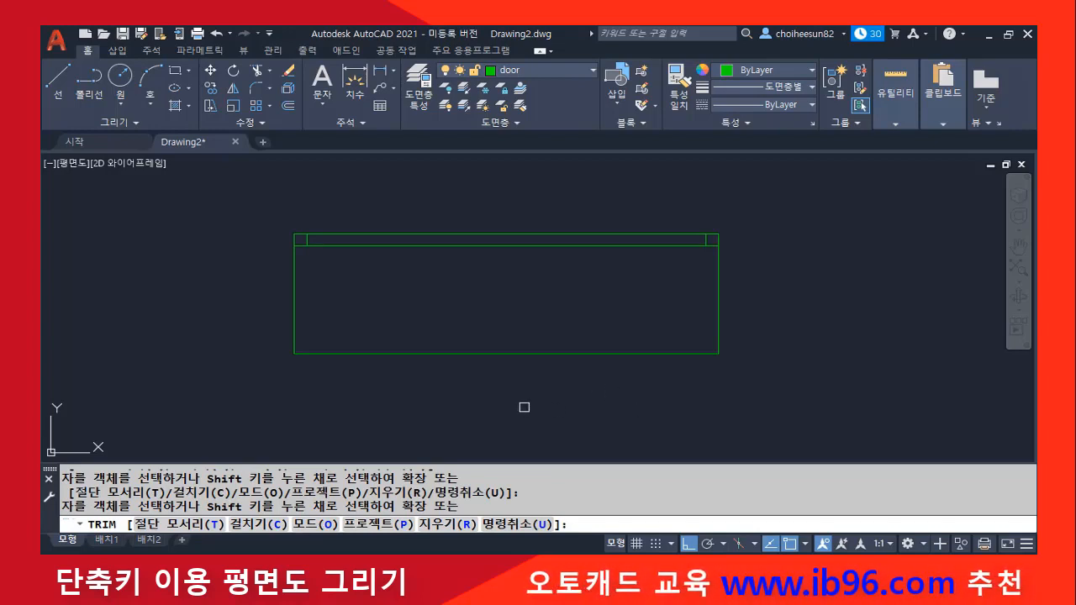
key("Escape")
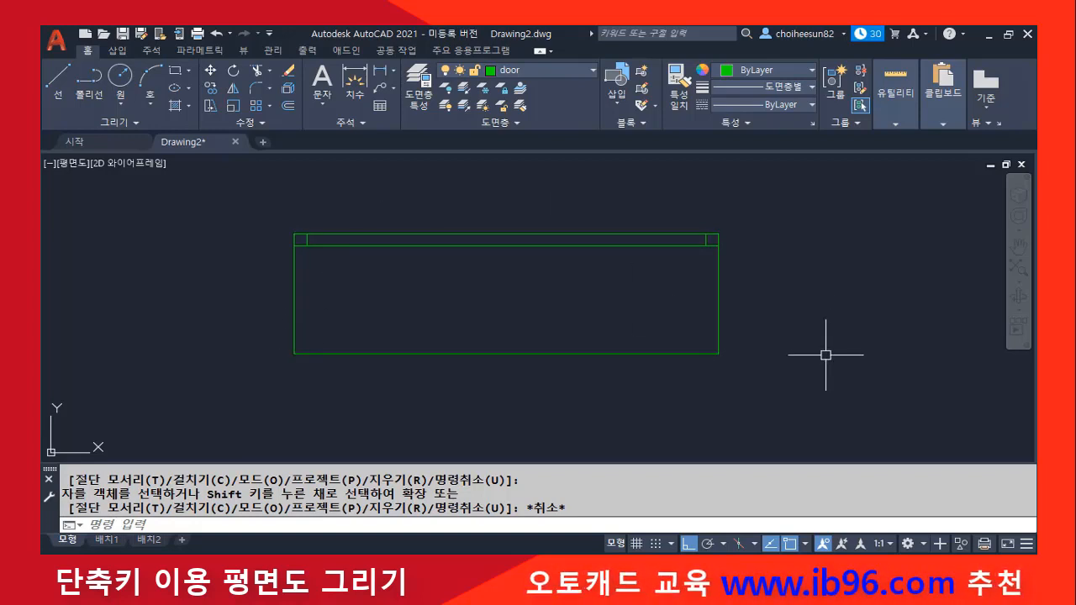
type("U")
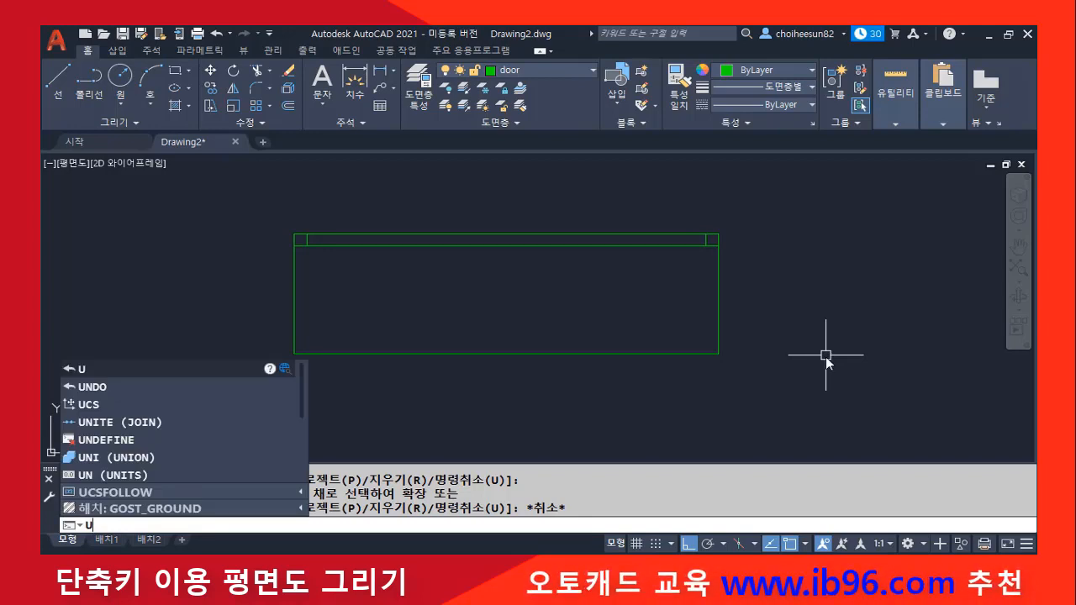
key("Return")
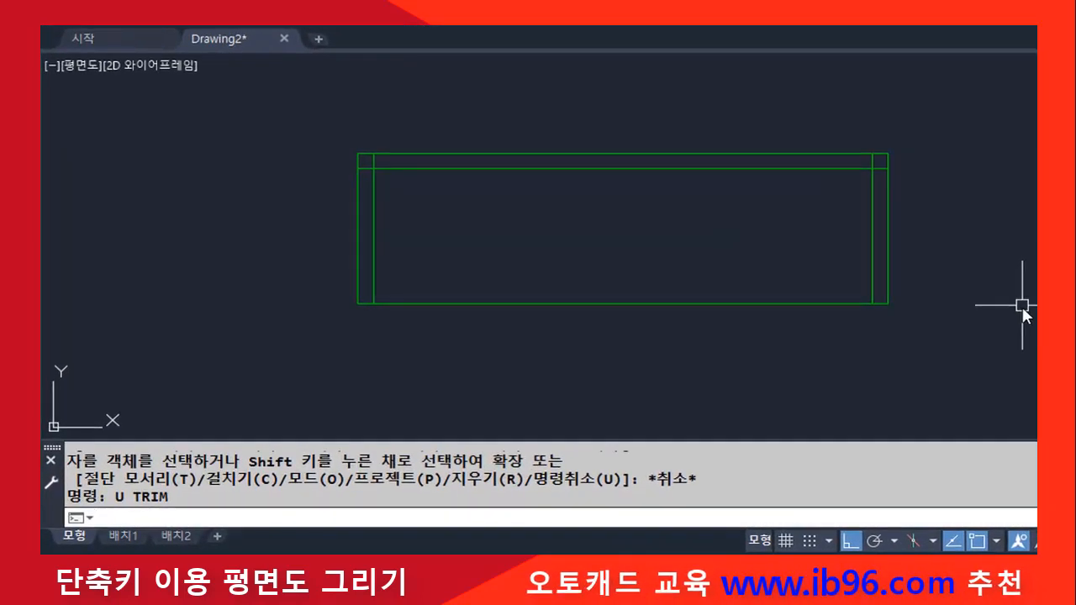
Switch the Trim command's mode to Standard
type("tr")
key("Return")
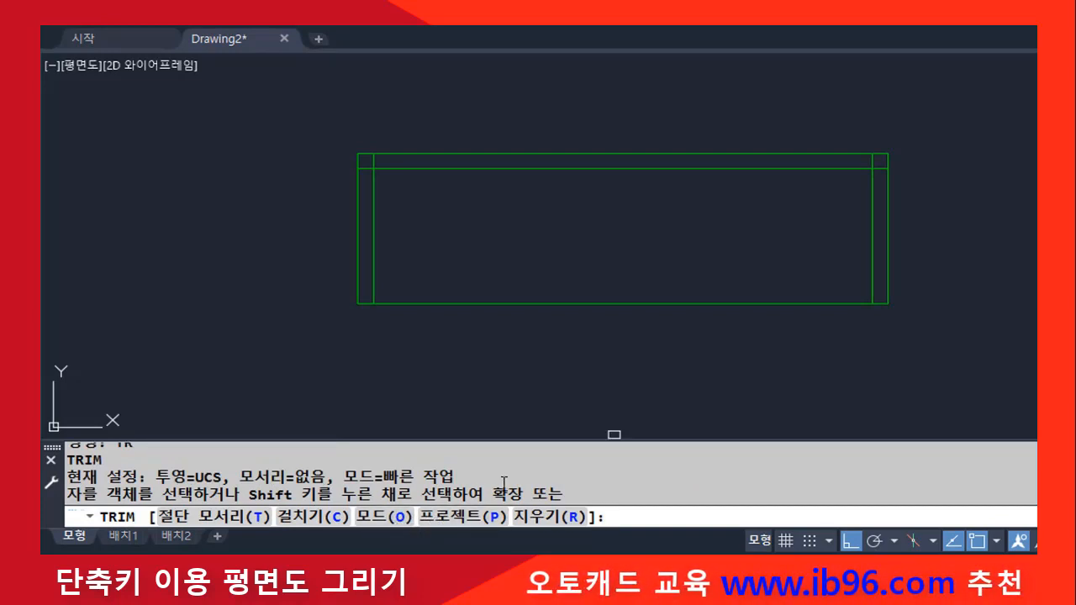
type("o")
key("Return")
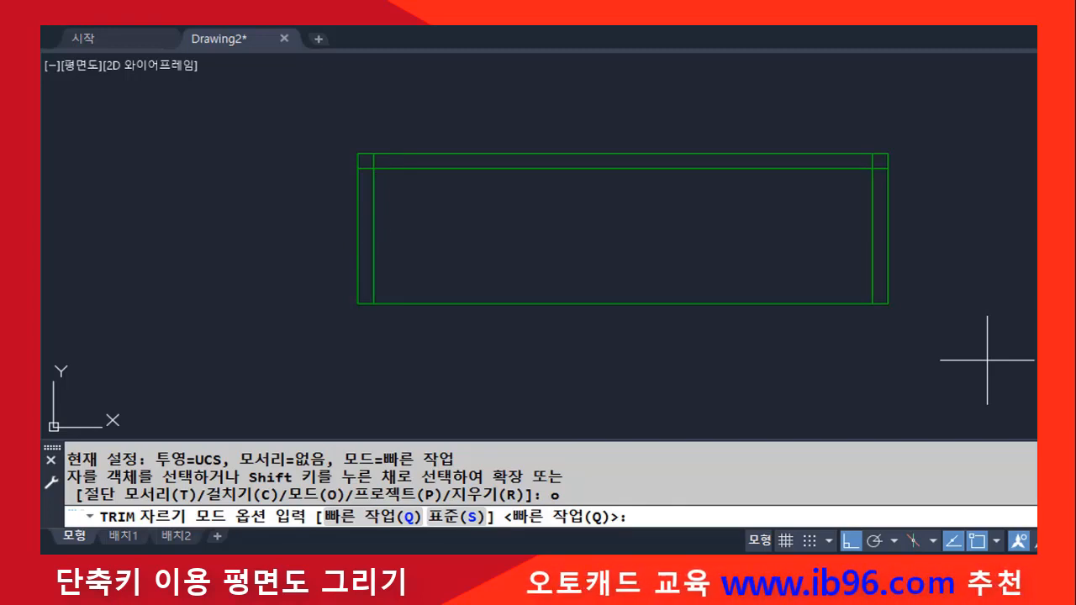
type("s")
key("Return")
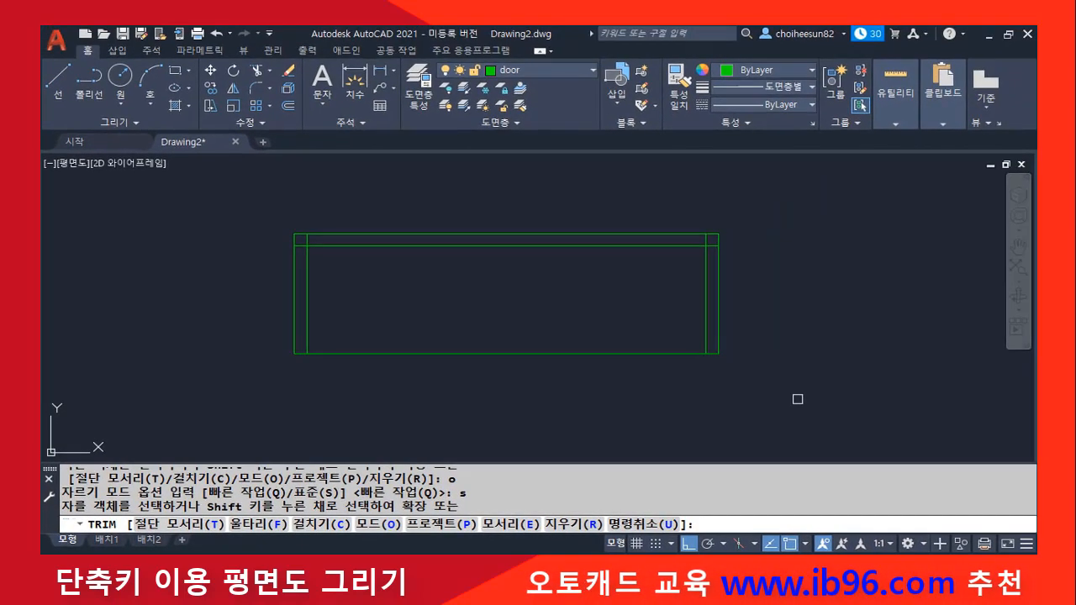
key("Return")
key("Escape")
Trim the left end of the inner horizontal line, using the two inner vertical lines of the door frame as cutting edges
type("tr")
key("space")
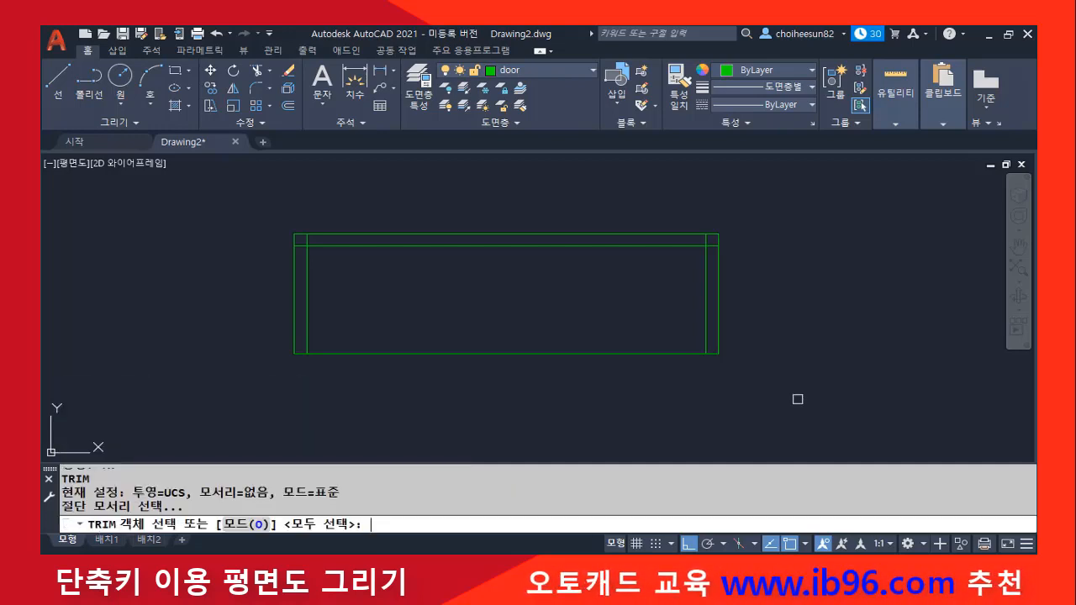
left_click(308, 293)
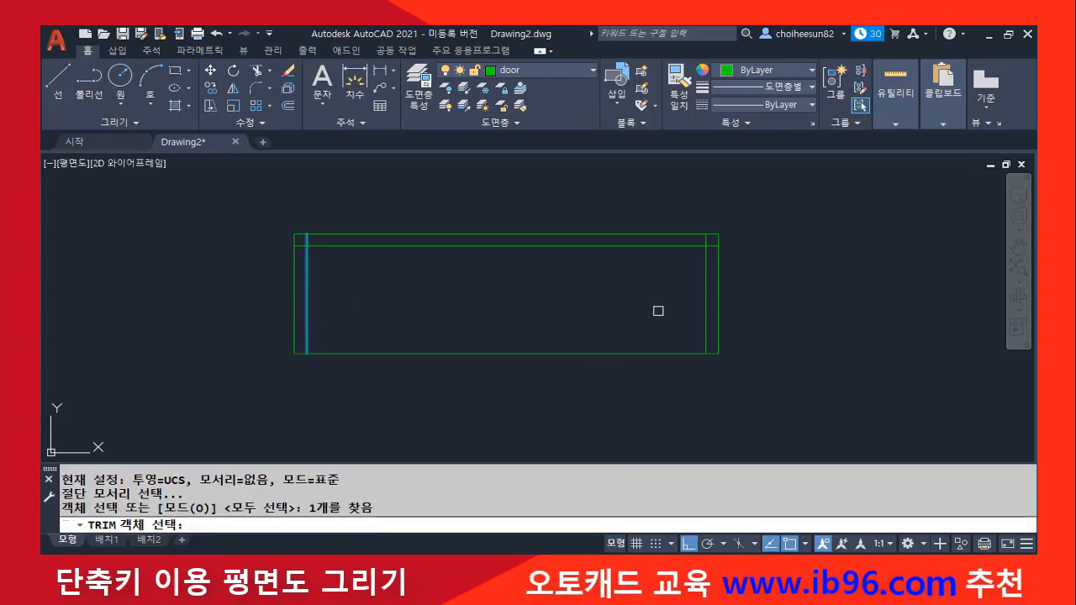
left_click(706, 285)
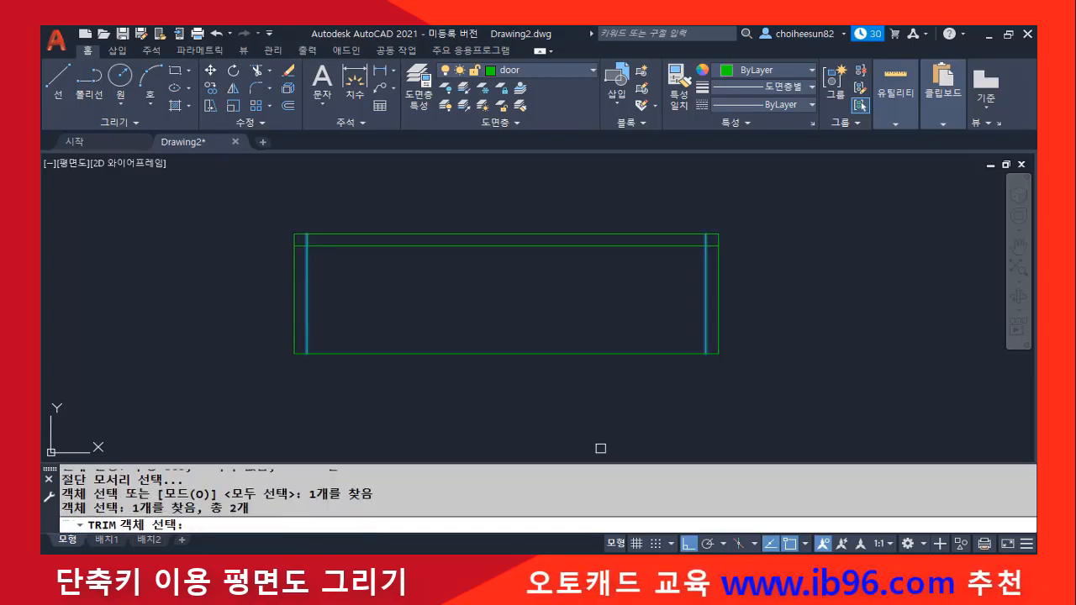
key("Return")
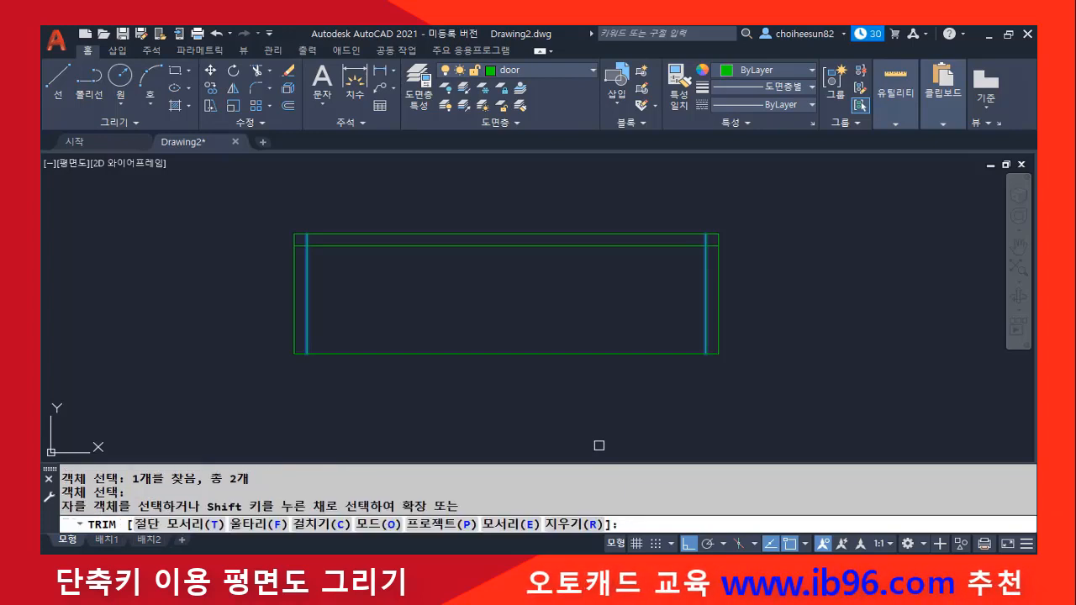
left_click(362, 246)
scroll(294, 248, "up", 4)
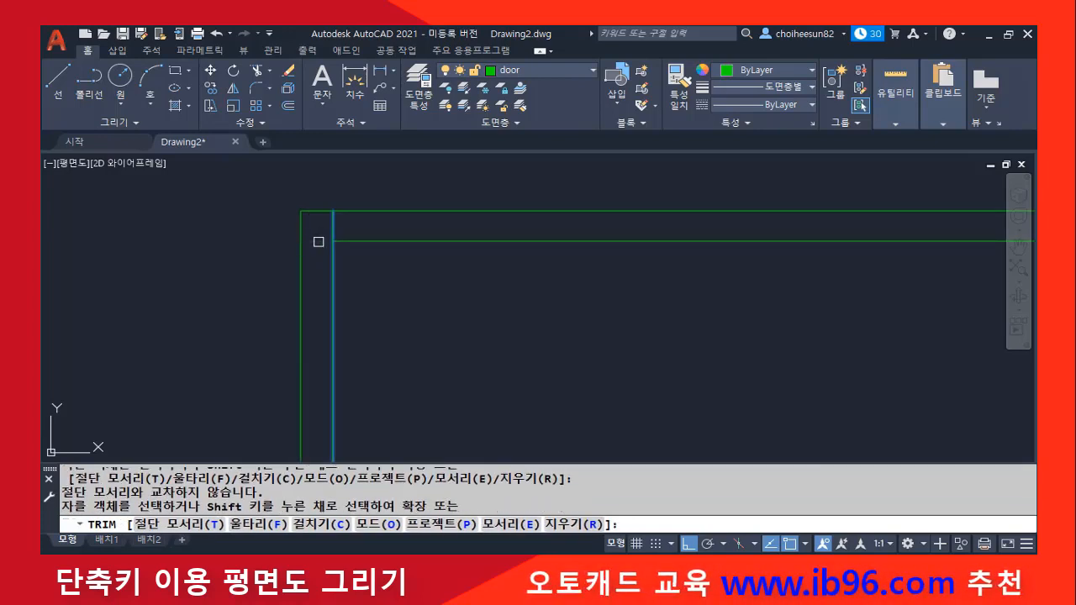
left_click(319, 241)
Trim the right end of the inner horizontal line back to the right inner vertical line and finish trimming
scroll(462, 266, "down", 4)
middle_click_drag(784, 271, 608, 281)
scroll(628, 282, "up", 4)
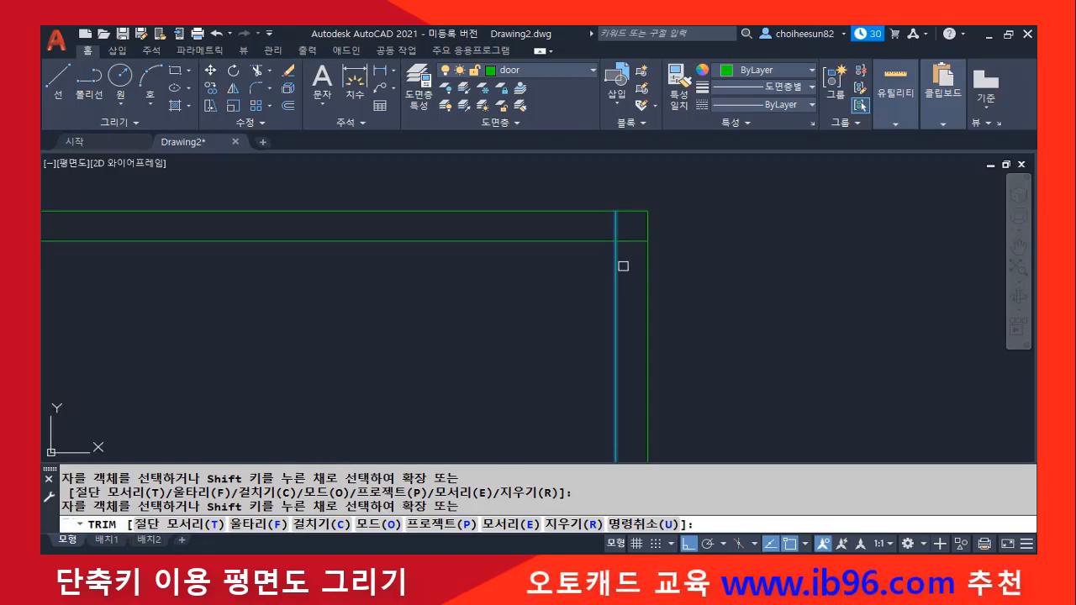
left_click(631, 243)
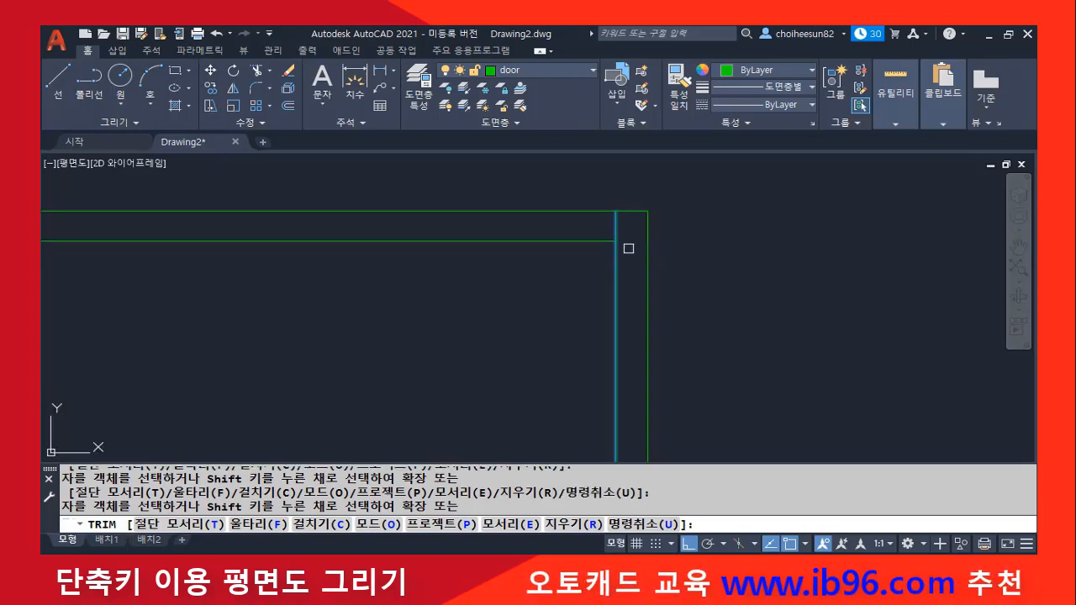
scroll(483, 388, "down", 4)
middle_click_drag(554, 312, 555, 312)
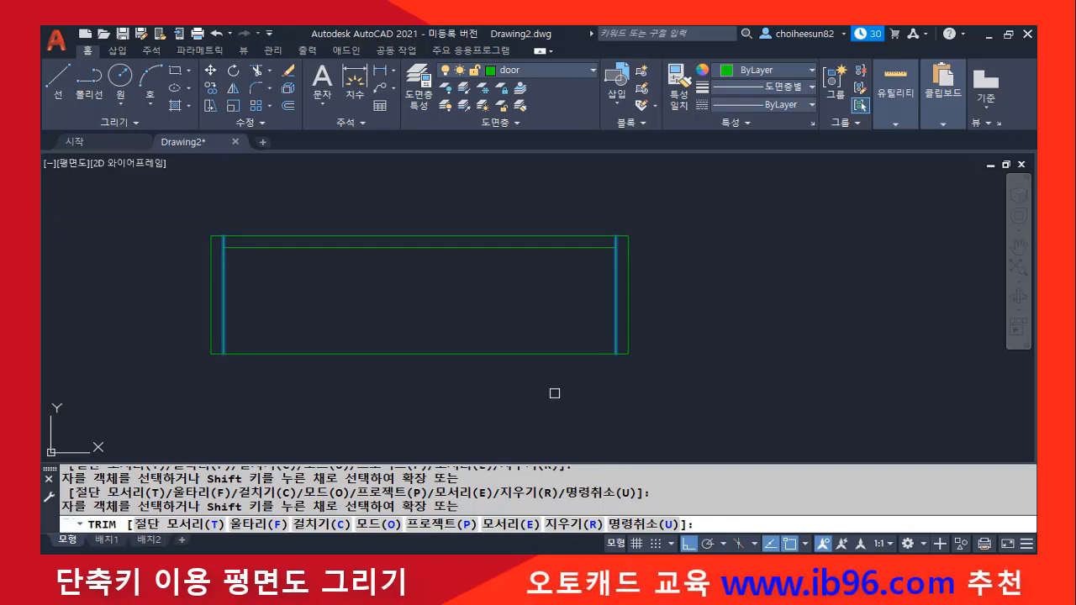
key("space")
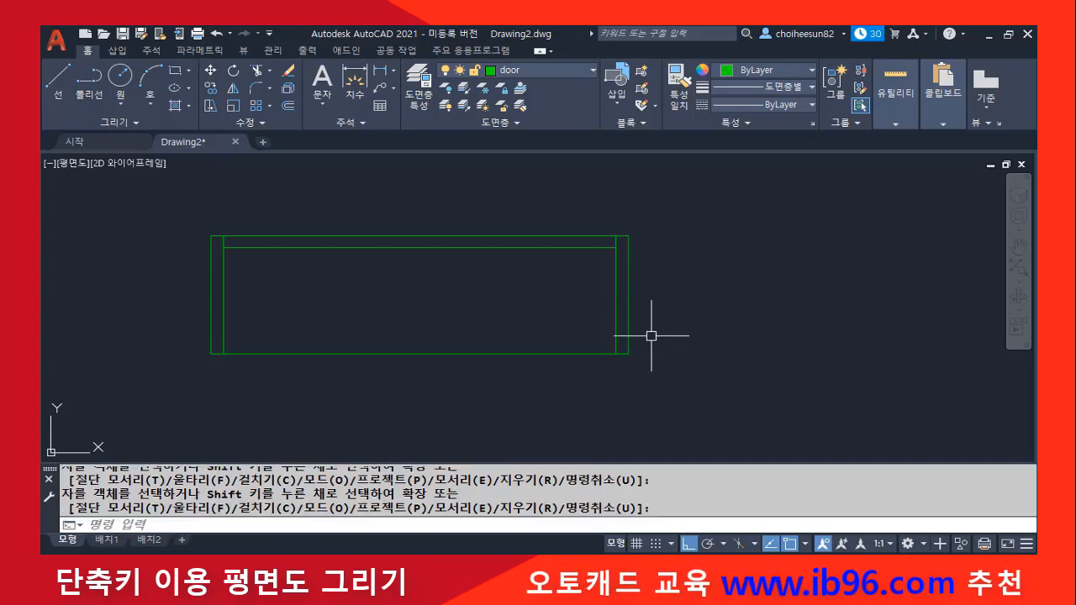
Draw a circle centred on the right inner vertical line's upper end, with its radius reaching the left inner vertical line's upper end
scroll(438, 274, "down", 2)
middle_click_drag(507, 267, 507, 368)
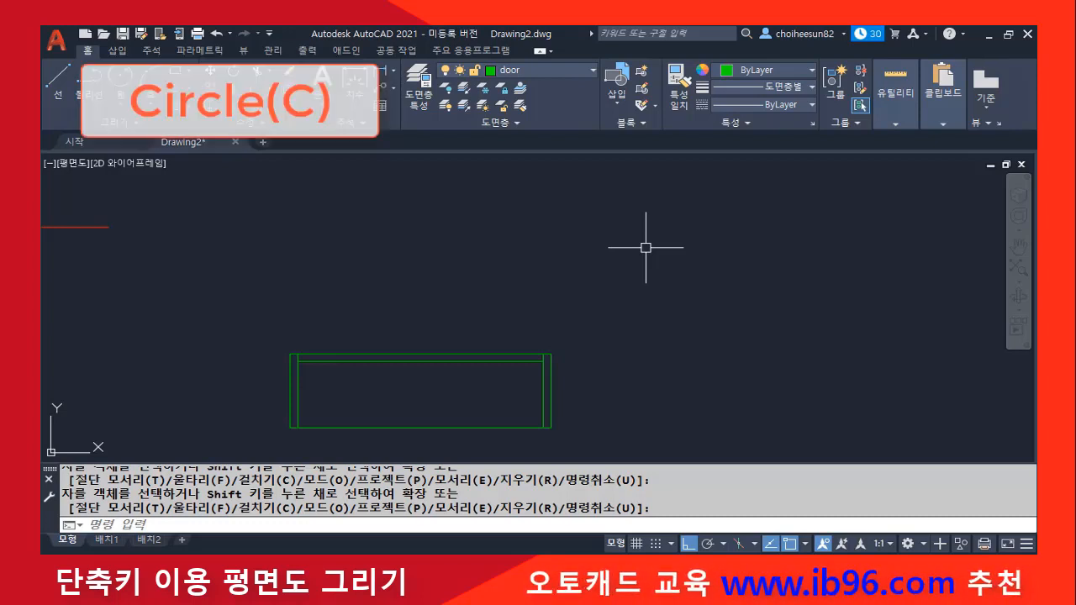
type("c")
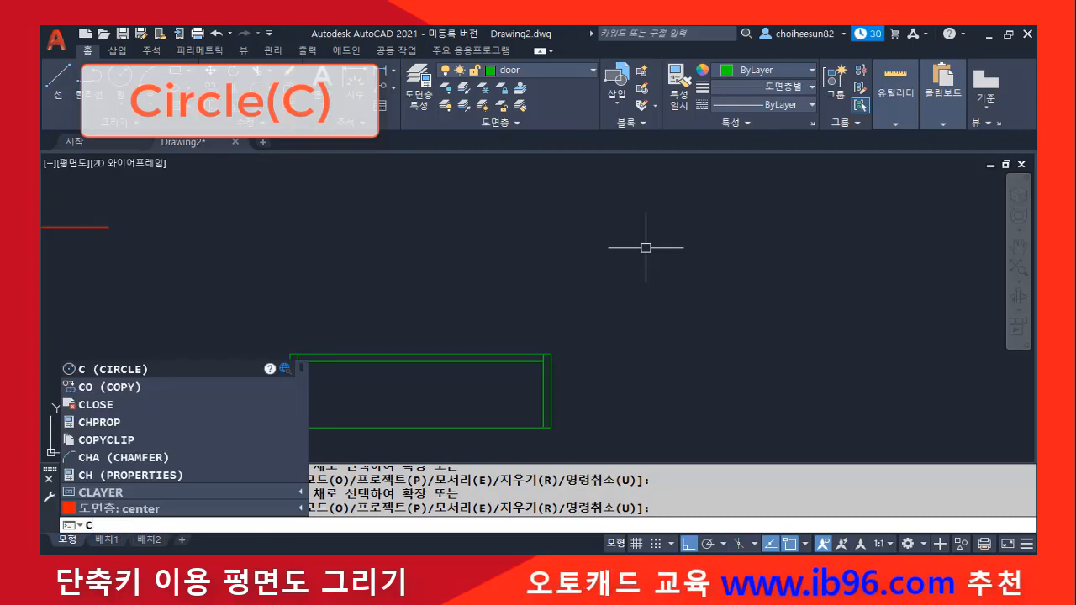
key("Return")
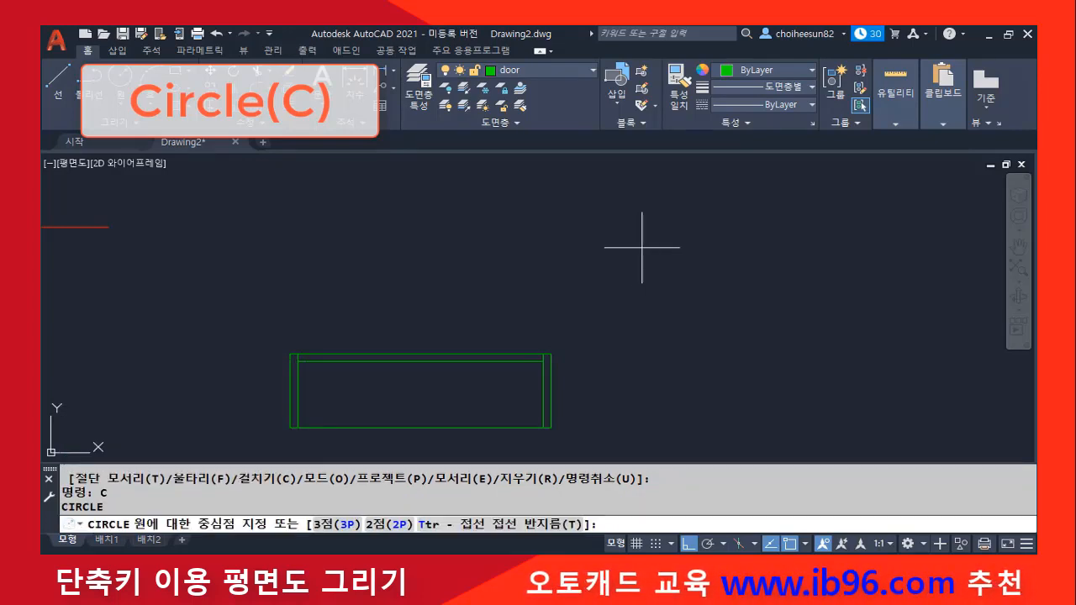
left_click(544, 353)
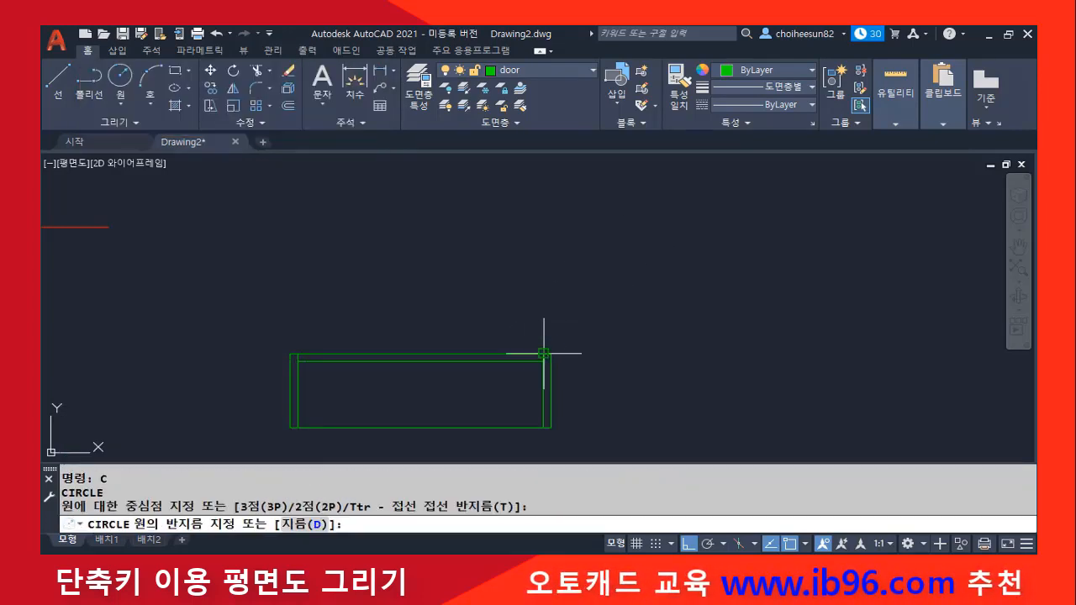
left_click(298, 353)
middle_click_drag(632, 320, 619, 370)
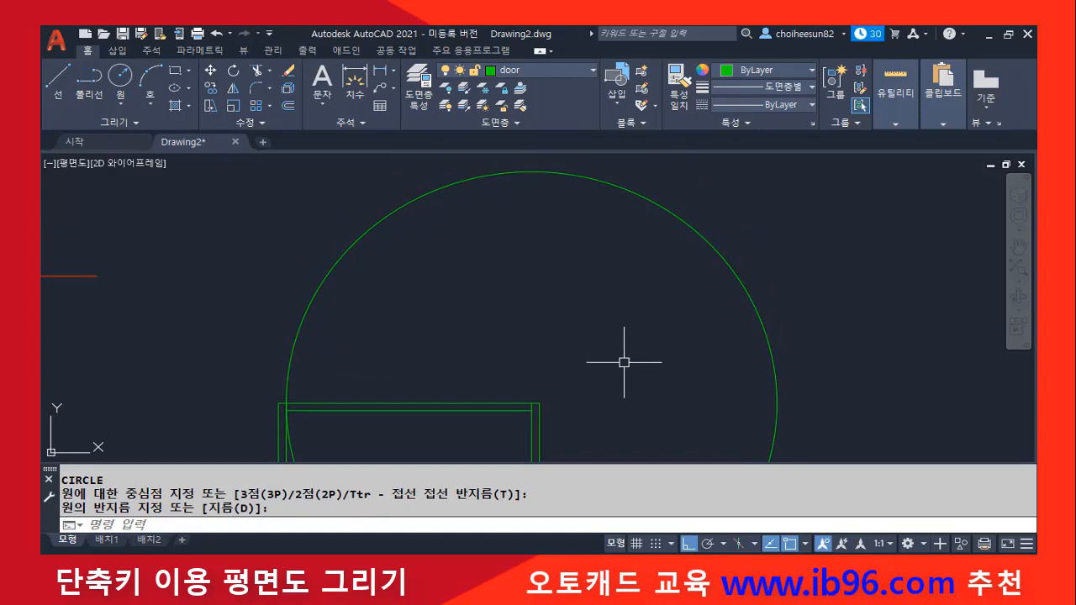
Draw a vertical line from the circle's centre up to just beyond the circle's top
type("l")
key("space")
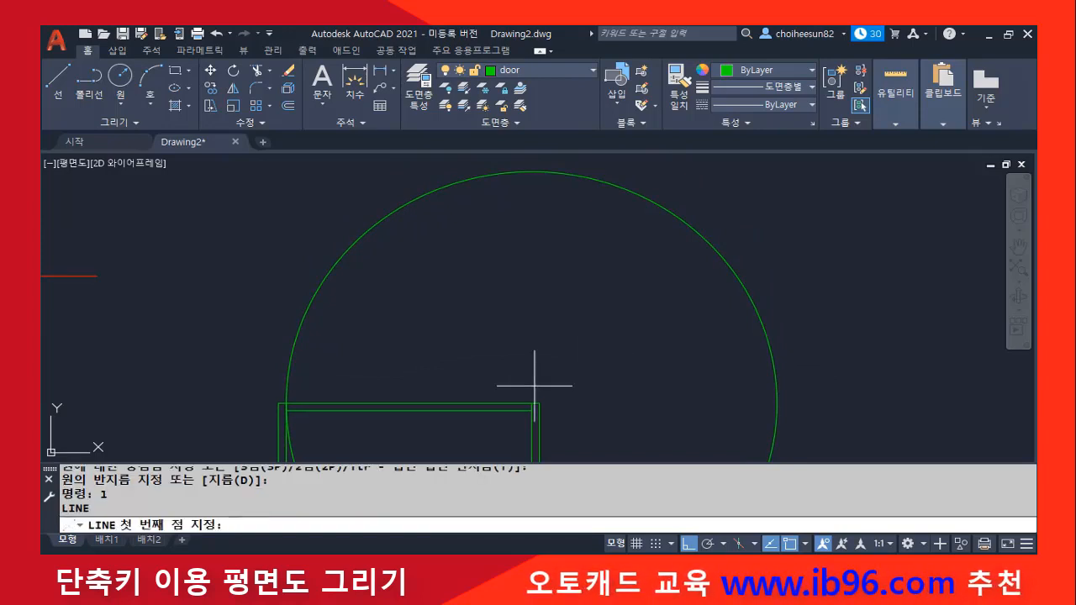
left_click(532, 403)
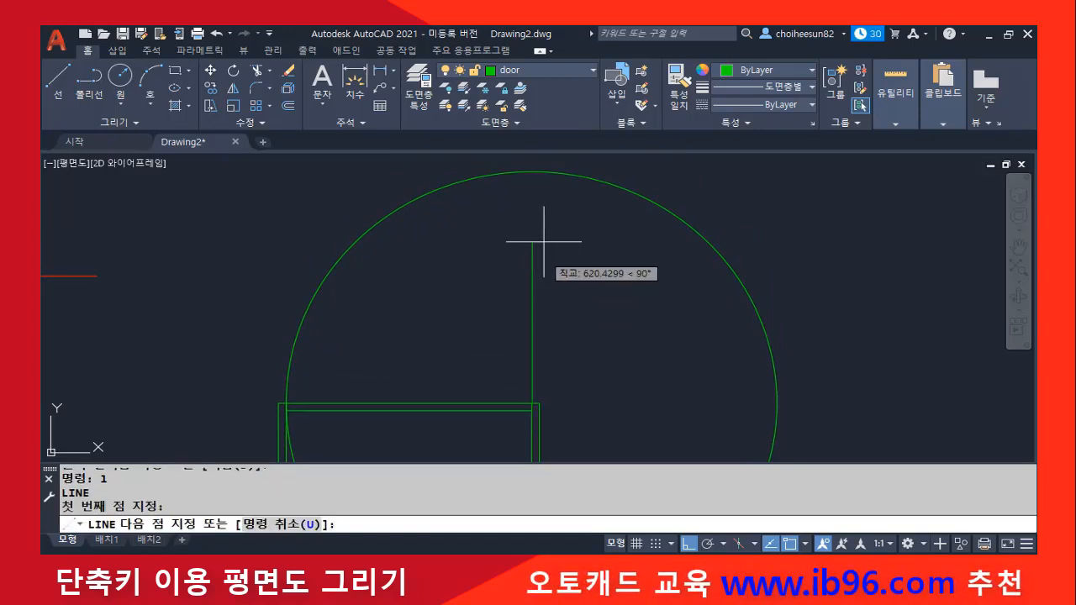
left_click(535, 164)
key("space")
Offset the new vertical line by 30 to the left to form the door leaf
type("o")
key("space")
type("30")
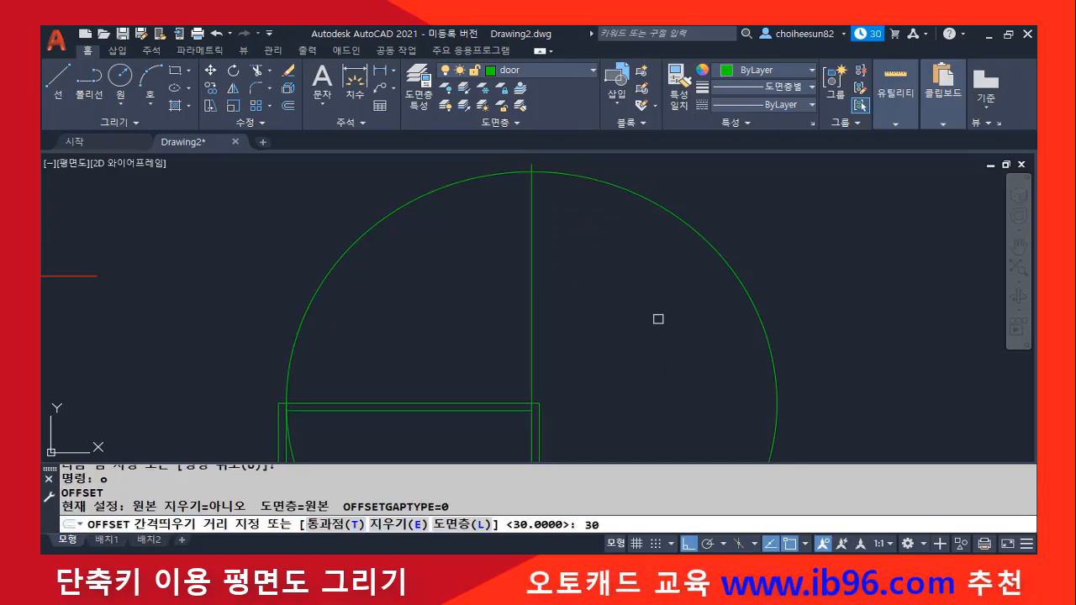
key("space")
left_click(530, 283)
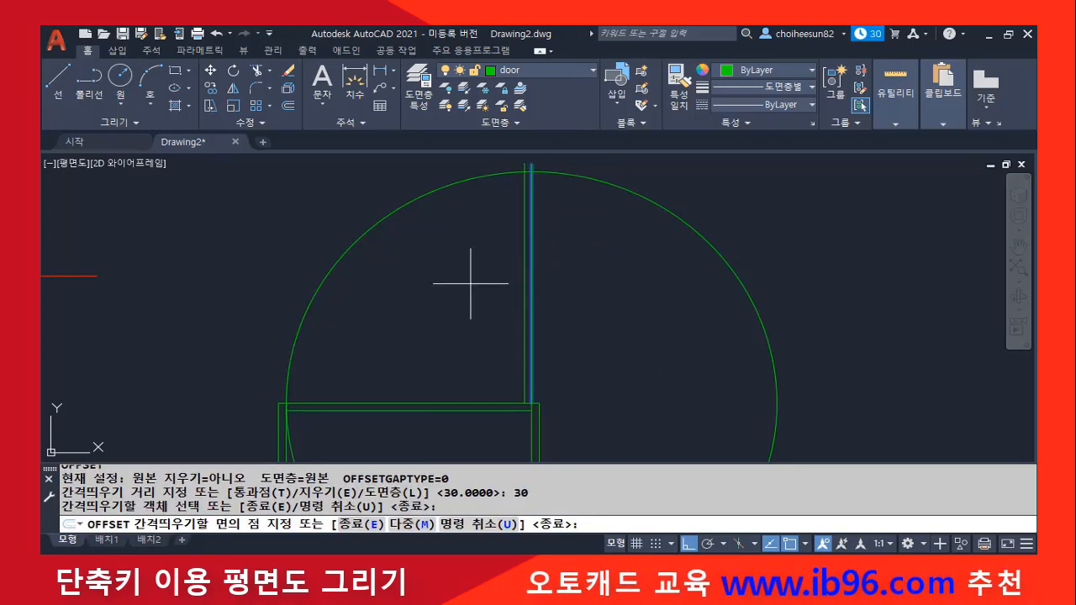
left_click(486, 299)
key("space")
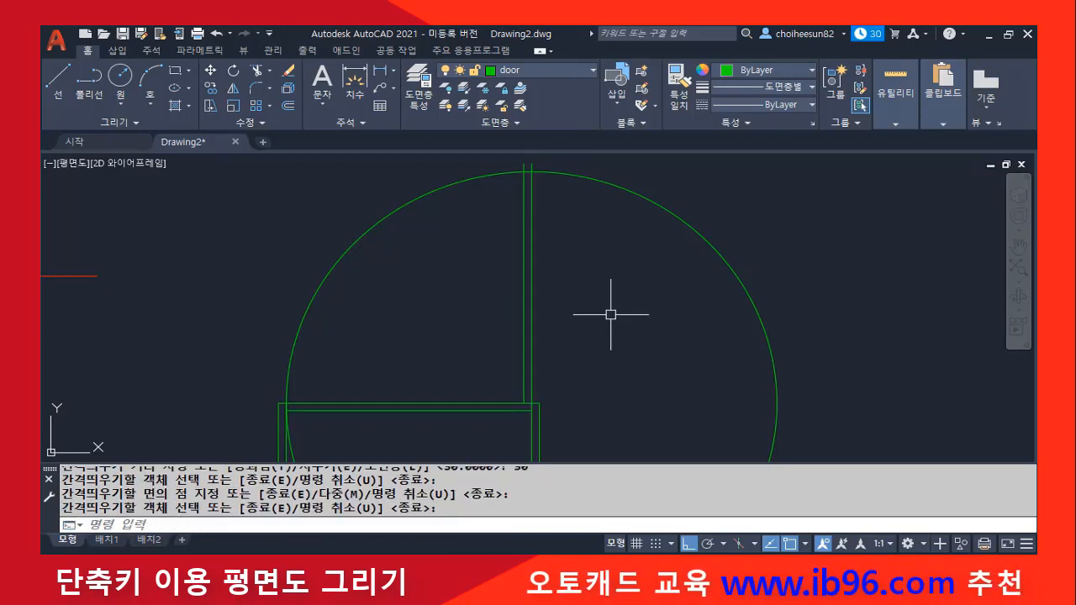
Trim the circle to its upper-left quarter, with the frame's upper edge, the right leaf line and the circle as cutting edges
type("tr")
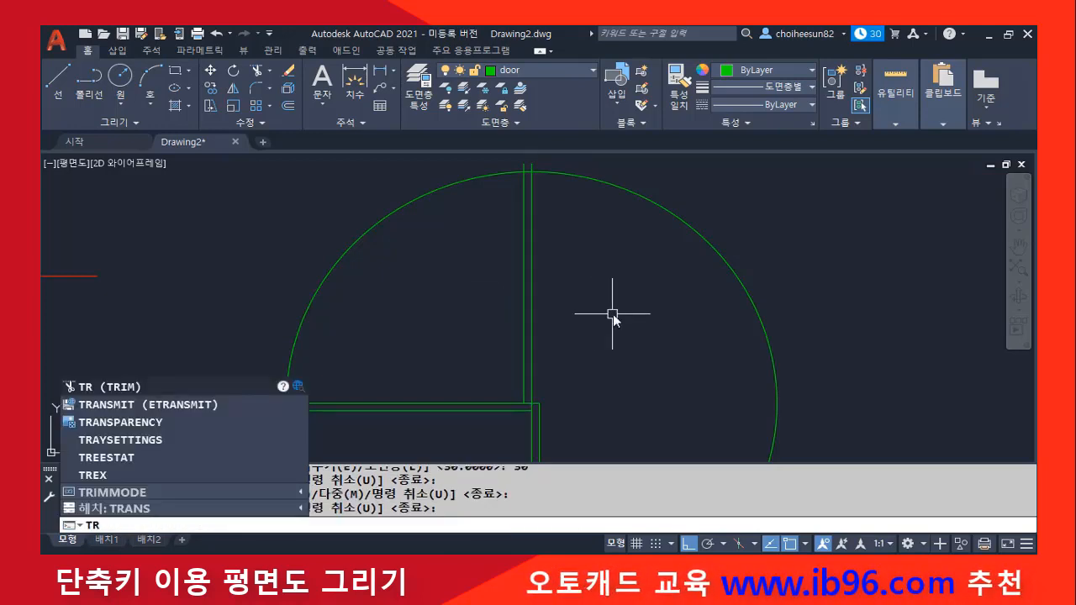
key("space")
left_click(465, 405)
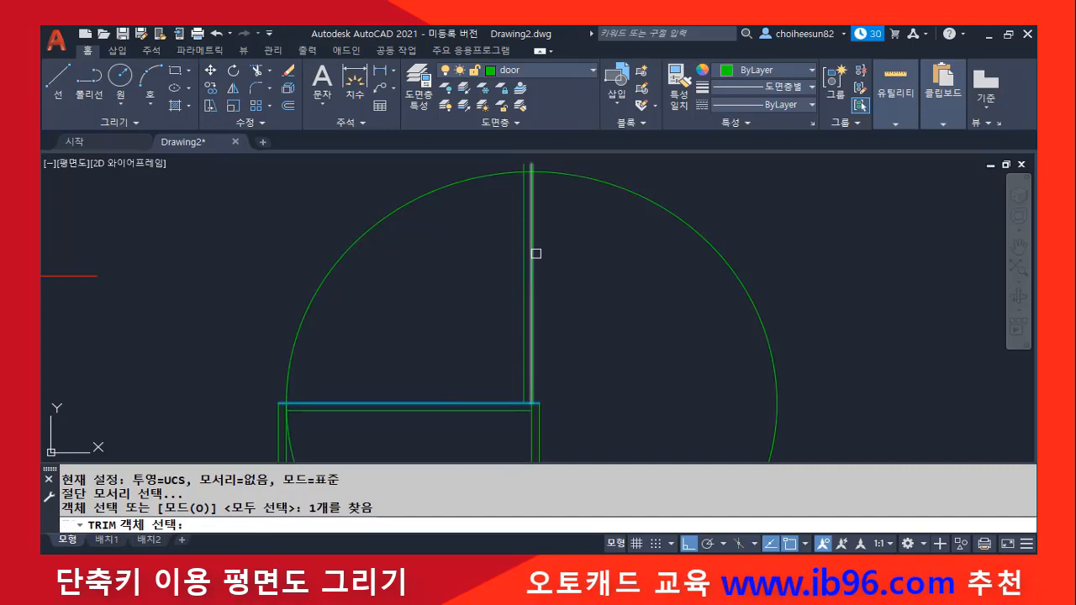
left_click(532, 252)
scroll(578, 257, "down", 2)
middle_click_drag(578, 257, 581, 243)
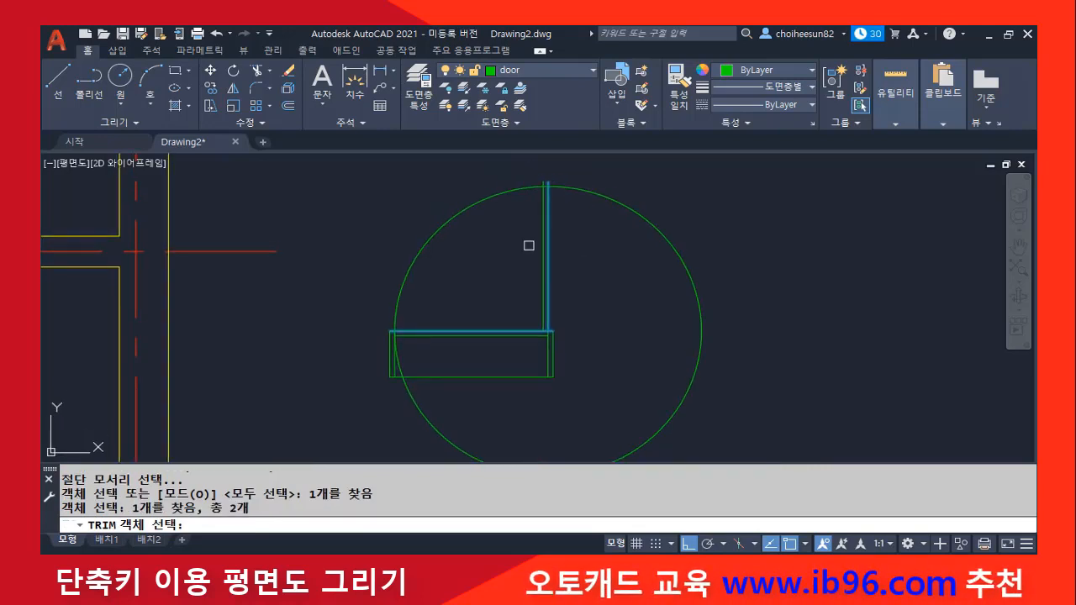
left_click(457, 214)
key("Return")
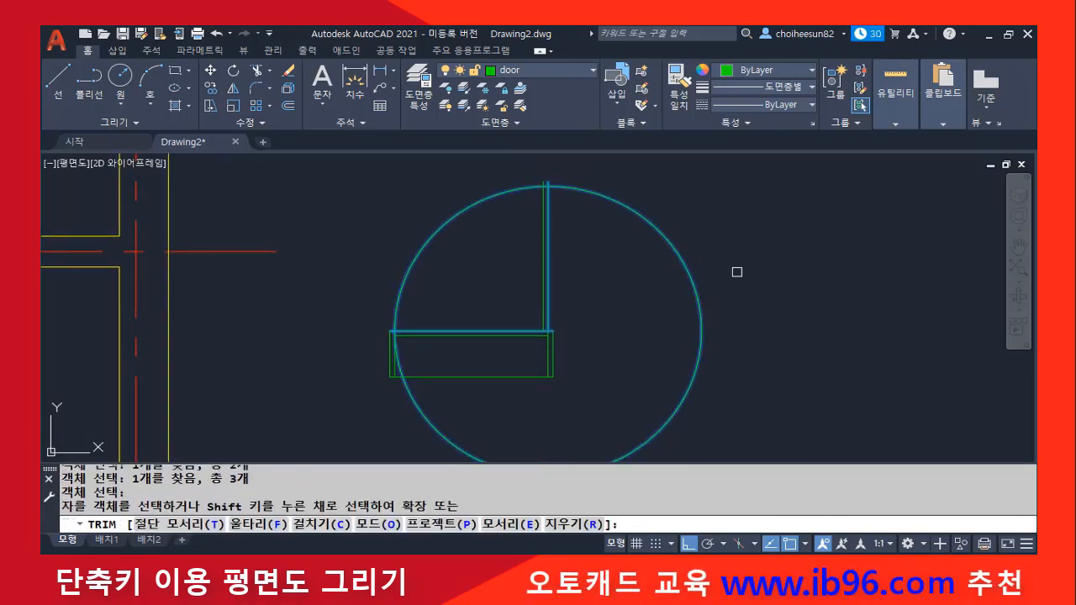
left_click(661, 222)
Trim the ends of both door leaf lines that extend above the swing arc
scroll(578, 187, "up", 2)
middle_click_drag(543, 180, 545, 210)
scroll(539, 216, "up", 2)
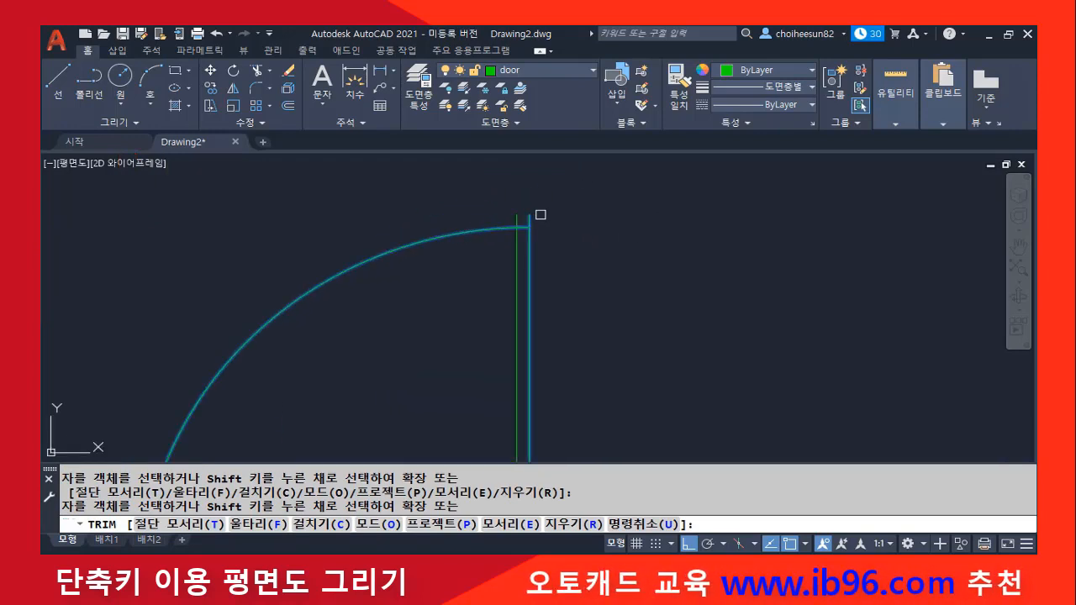
left_click(542, 217)
left_click(486, 210)
scroll(613, 214, "down", 2)
key("Return")
scroll(648, 392, "down", 3)
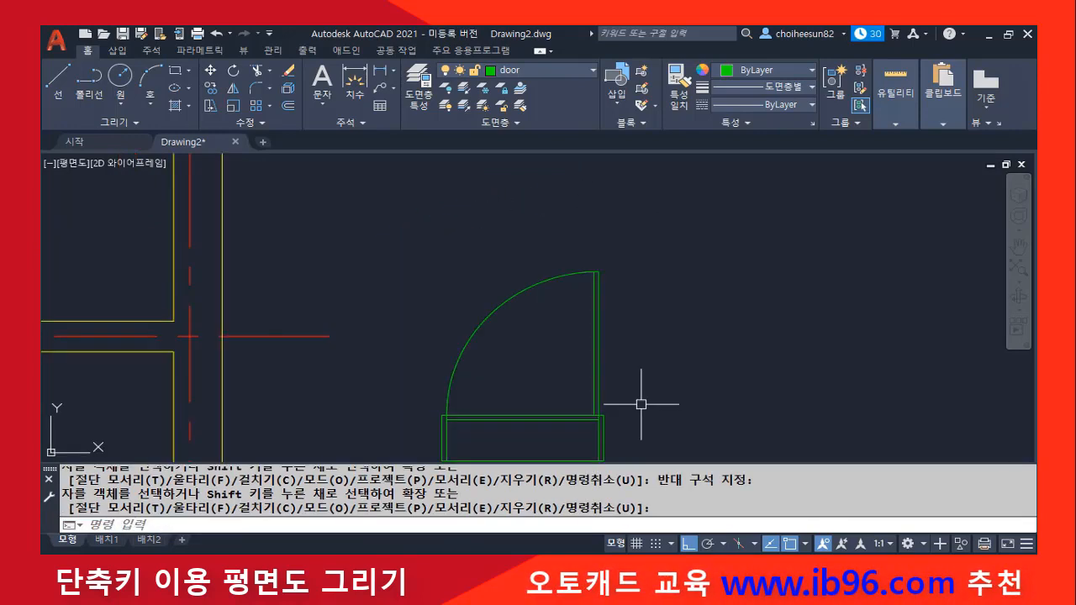
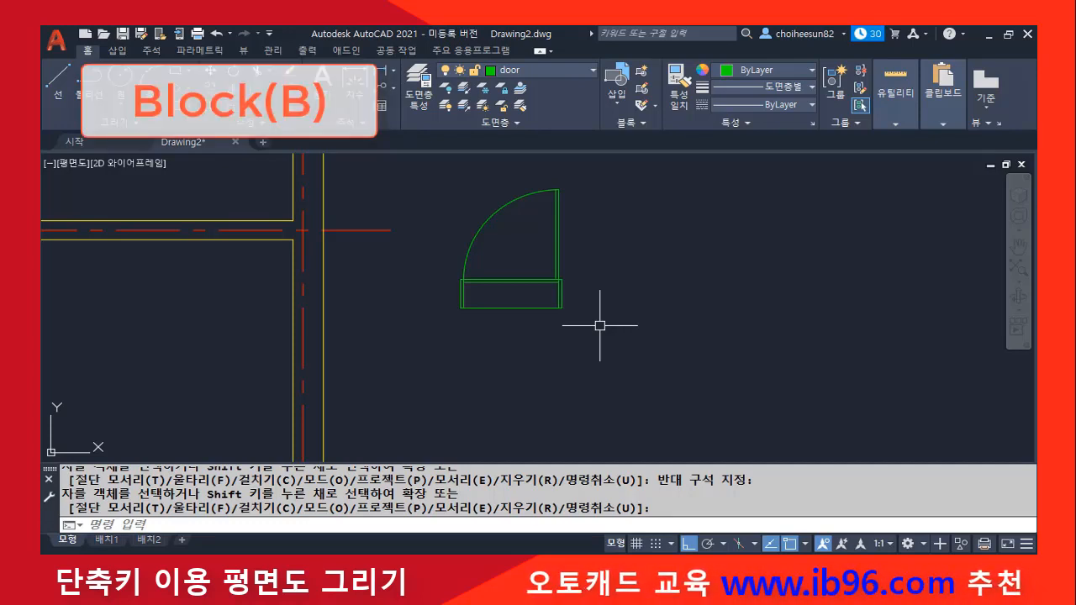
Define the whole door as a block named door100, with its base point at the frame's upper-right corner, and select the block
type("B")
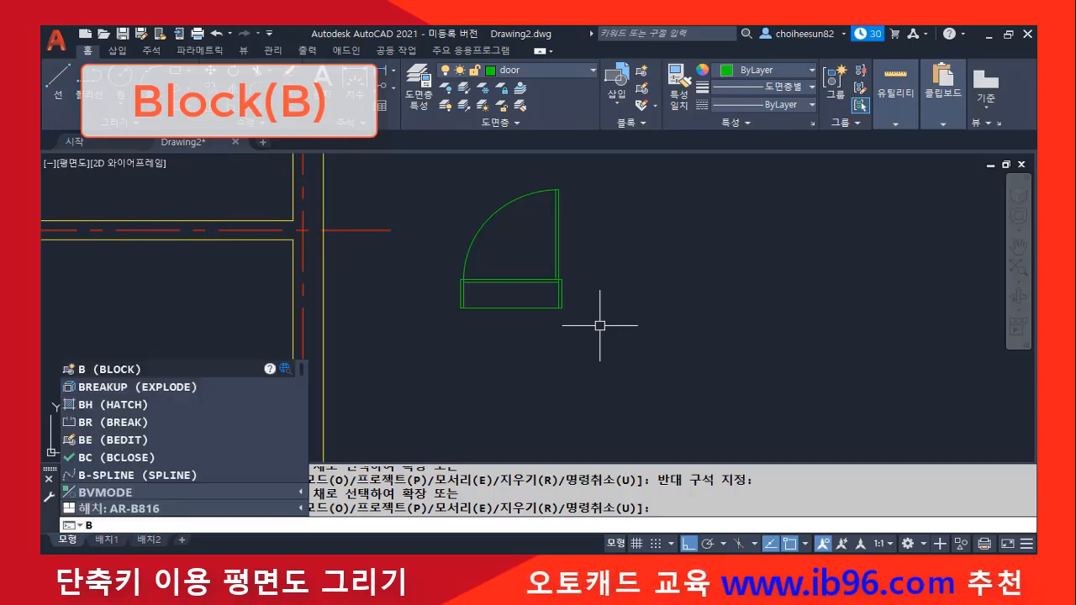
key("Return")
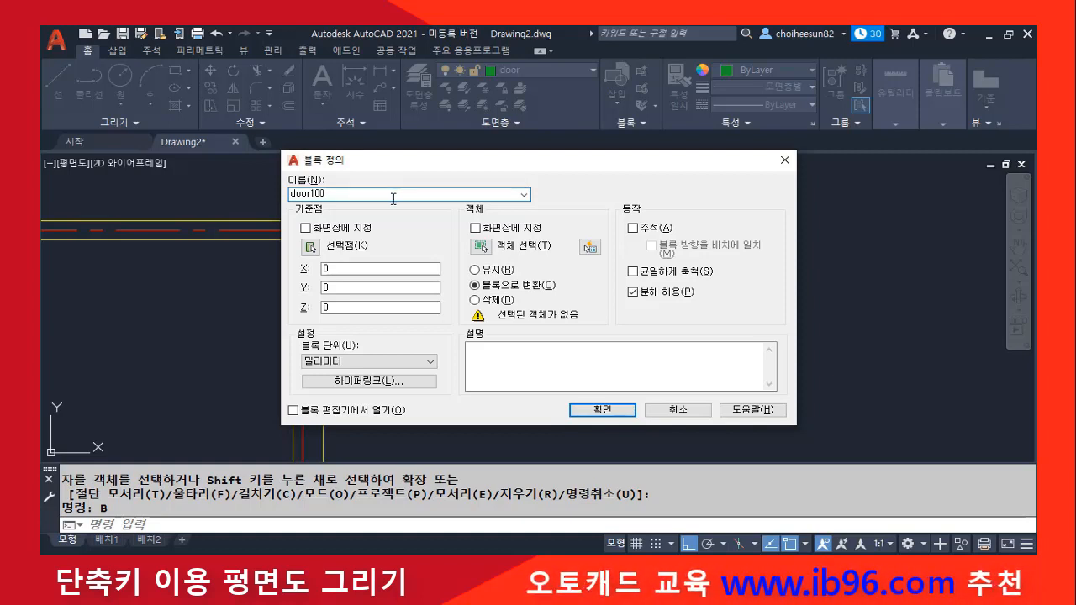
left_click(310, 246)
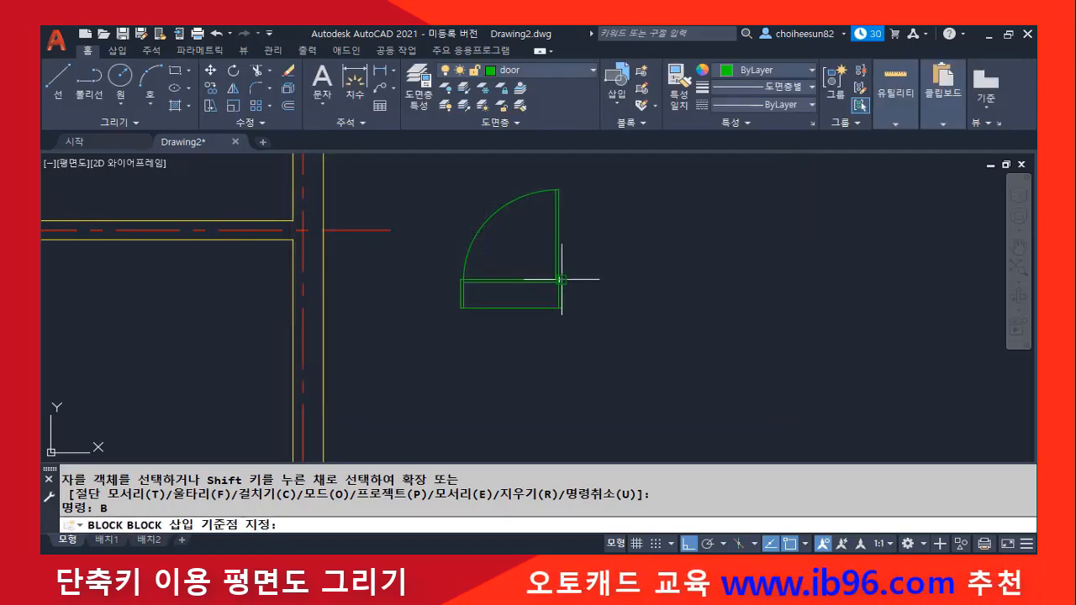
left_click(561, 280)
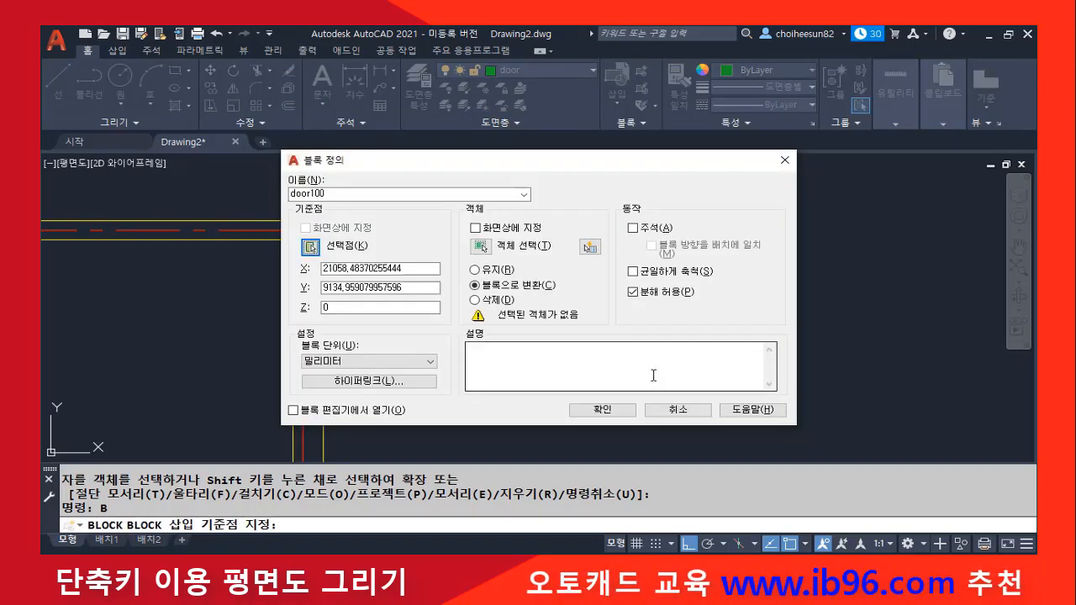
left_click(481, 246)
left_click(424, 166)
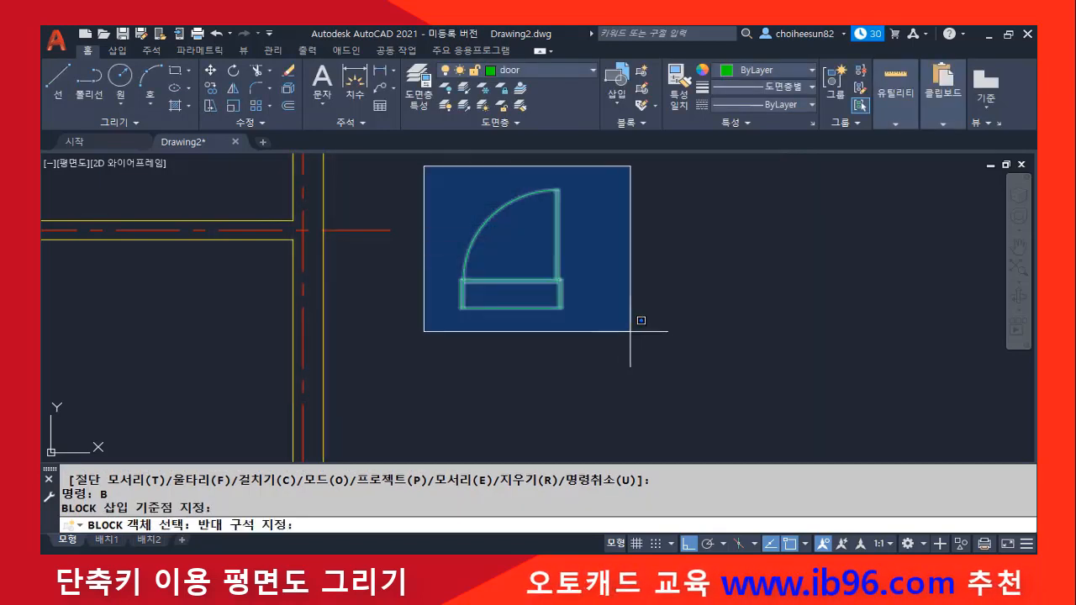
left_click(638, 318)
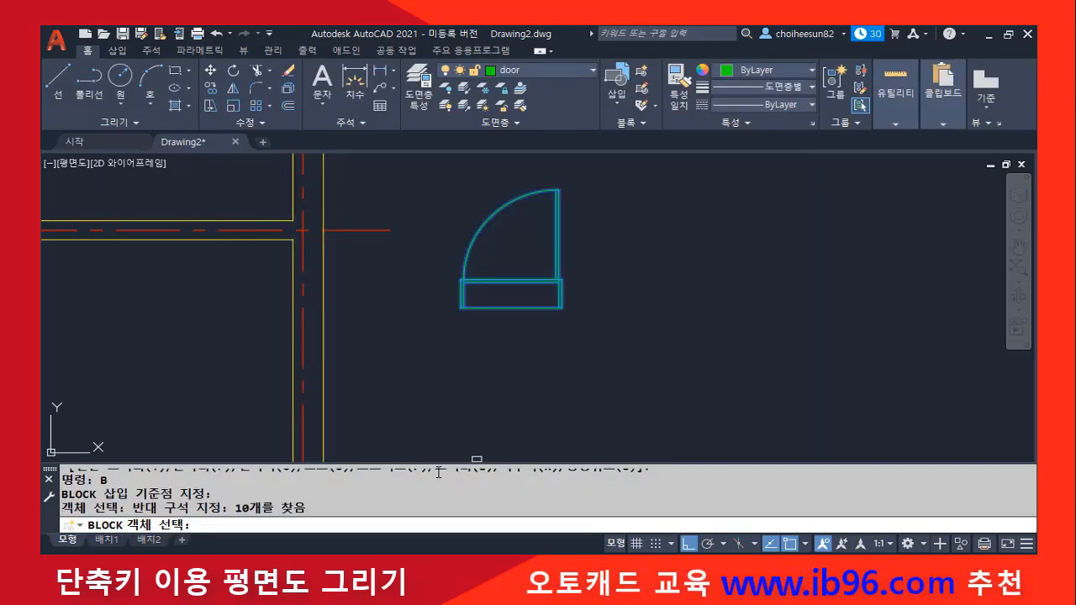
key("Return")
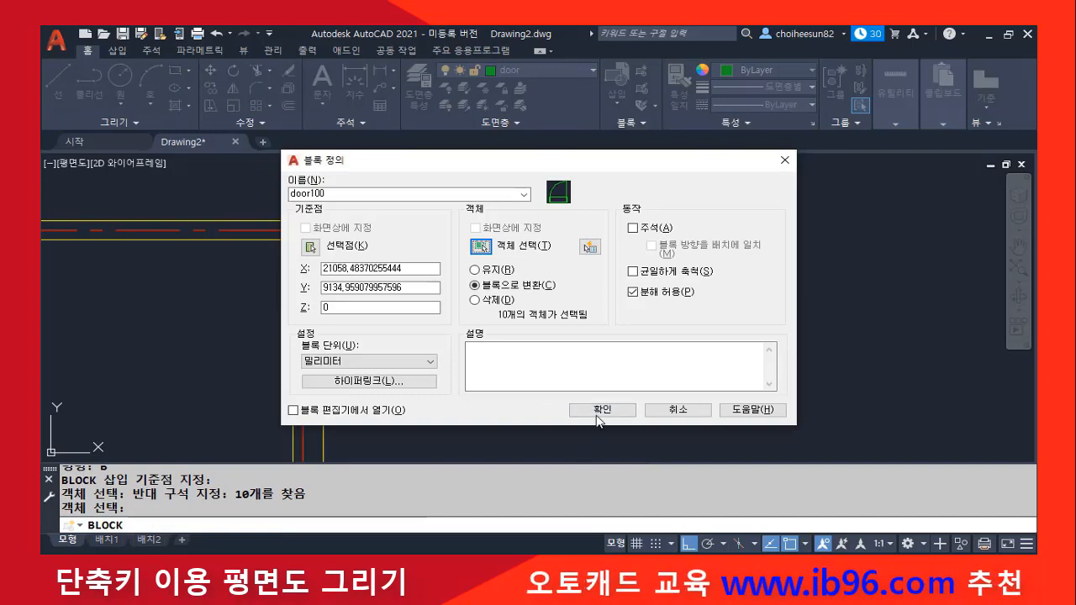
left_click(624, 410)
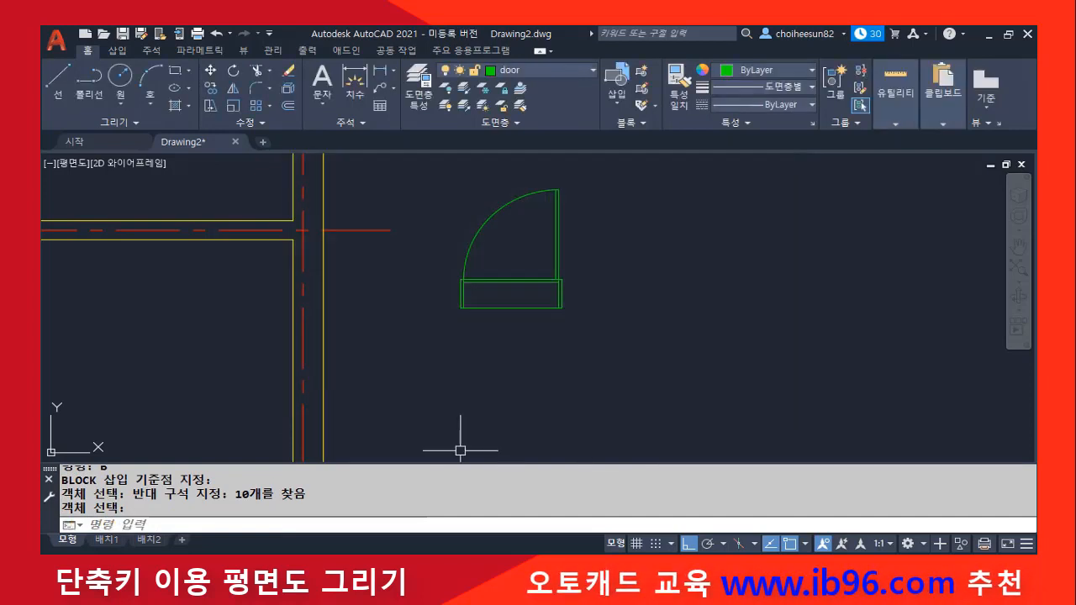
left_click(557, 281)
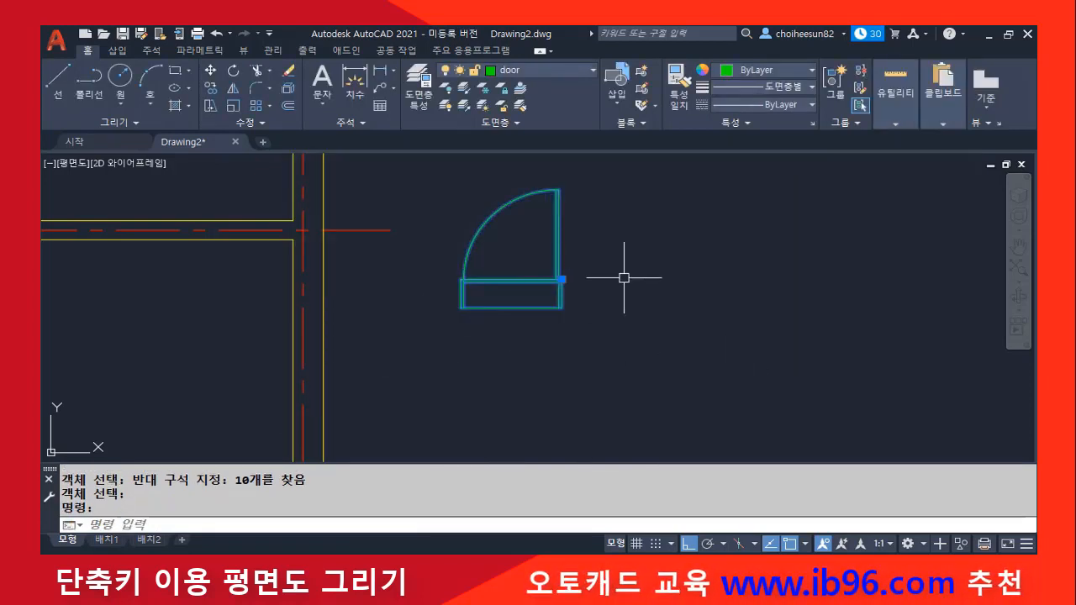
Move the door block by its frame's lower-right corner from beside the plan to below the bottom outer wall
key("Escape")
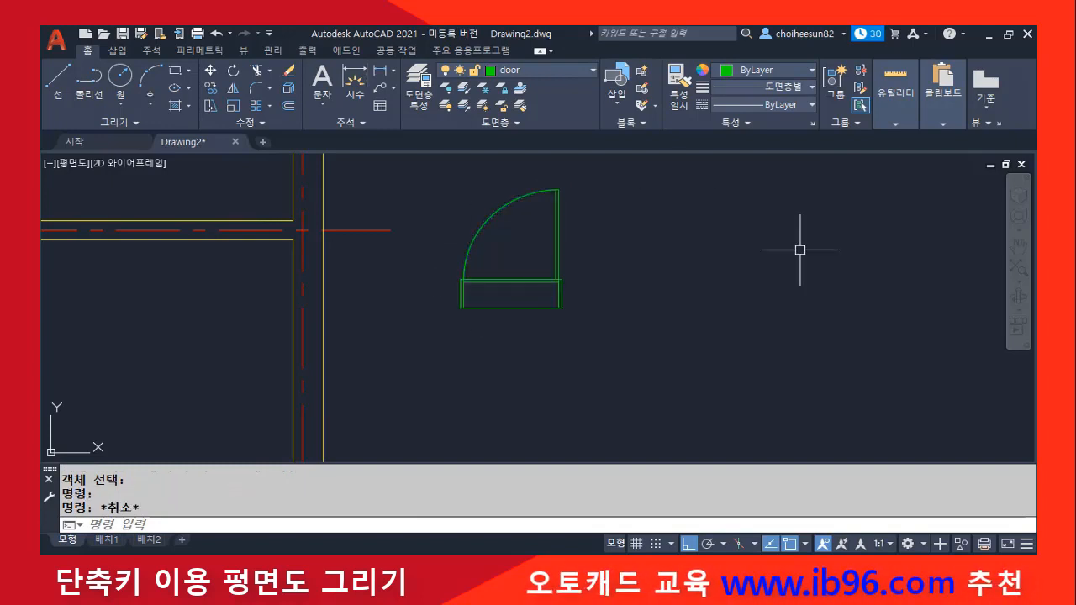
scroll(816, 250, "down", 5)
middle_click_drag(755, 299, 729, 292)
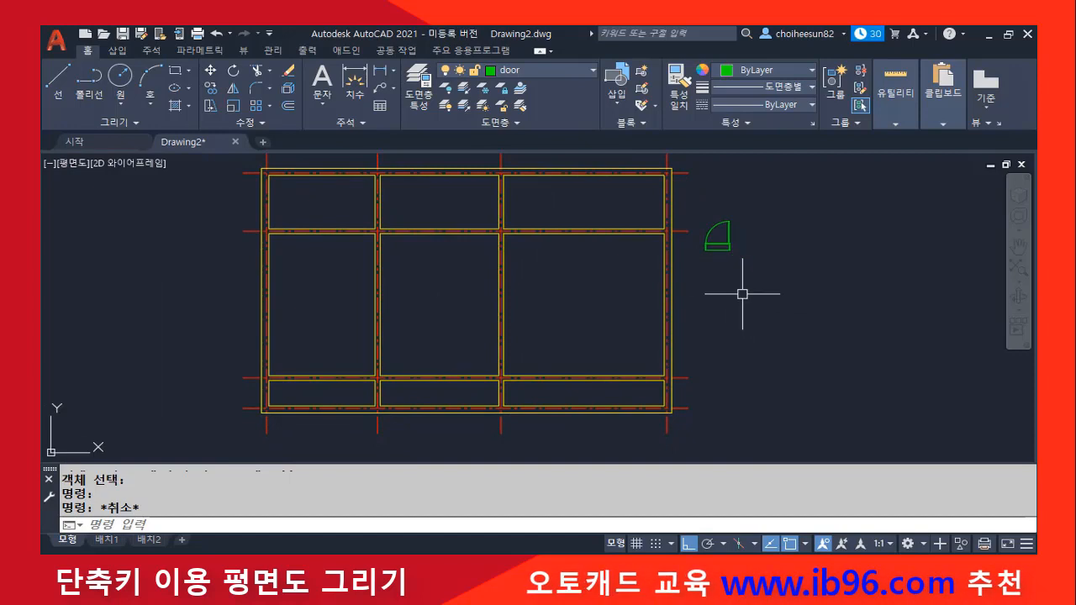
scroll(740, 296, "up", 2)
middle_click_drag(642, 257, 620, 278)
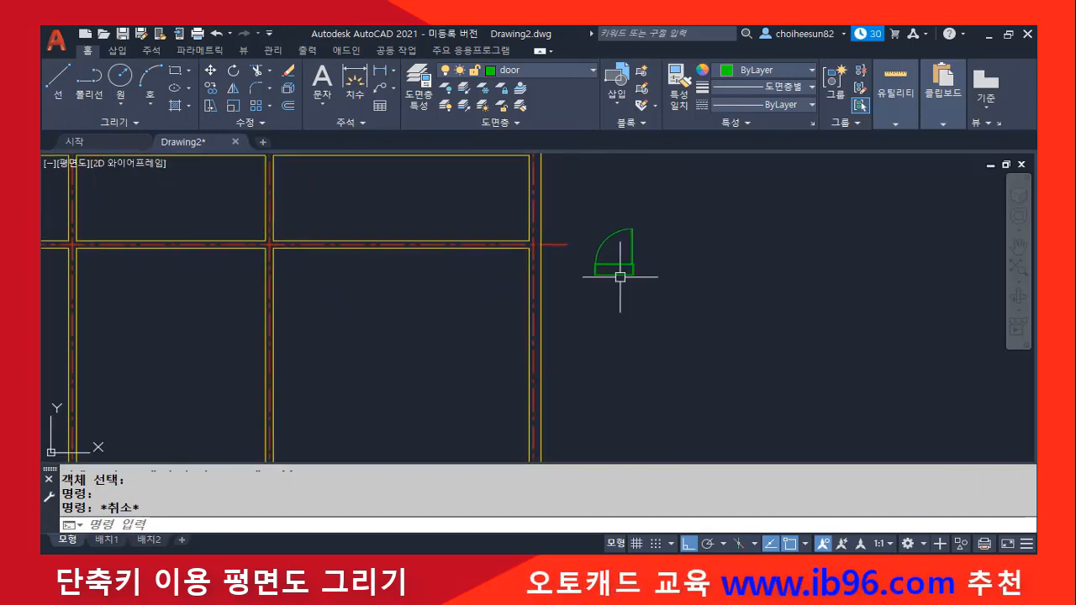
type("m")
key("Return")
left_click(665, 295)
left_click(589, 231)
key("Return")
left_click(633, 275)
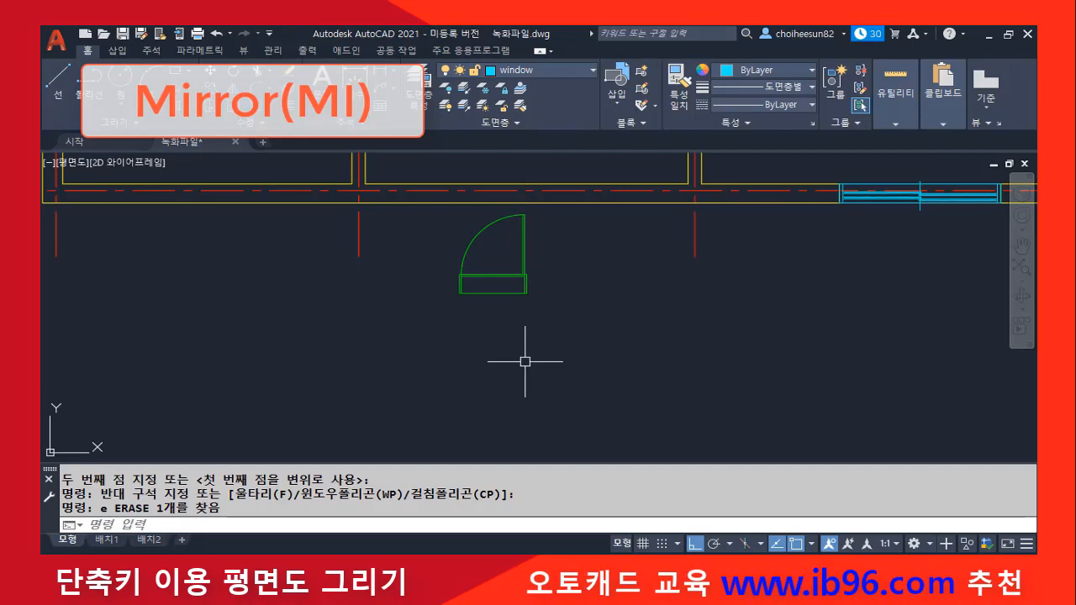
Mirror the door block about a horizontal line just below it, keeping the original
type("m")
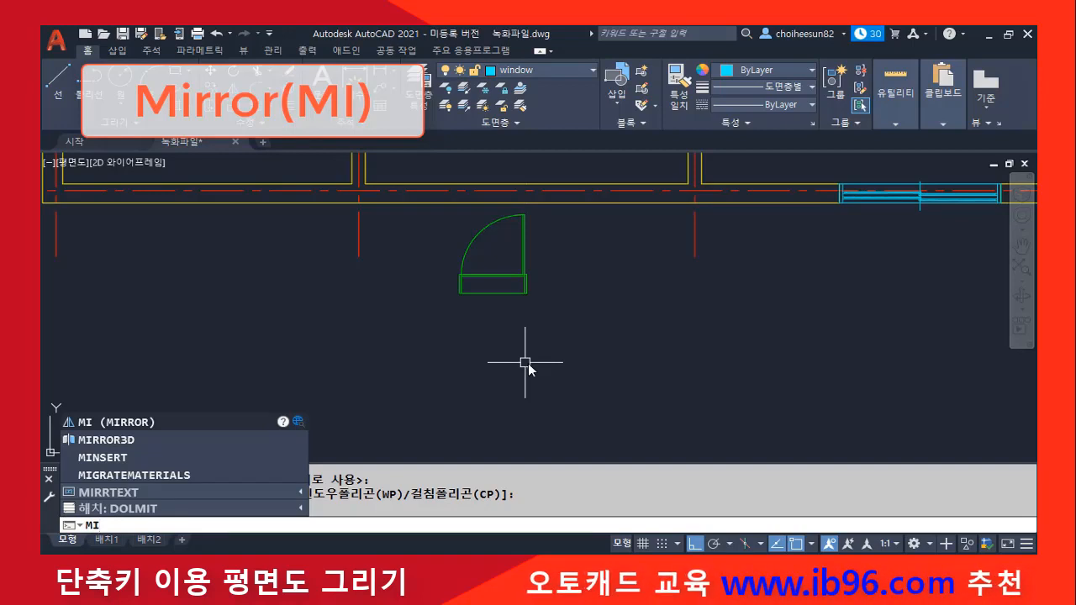
key("Return")
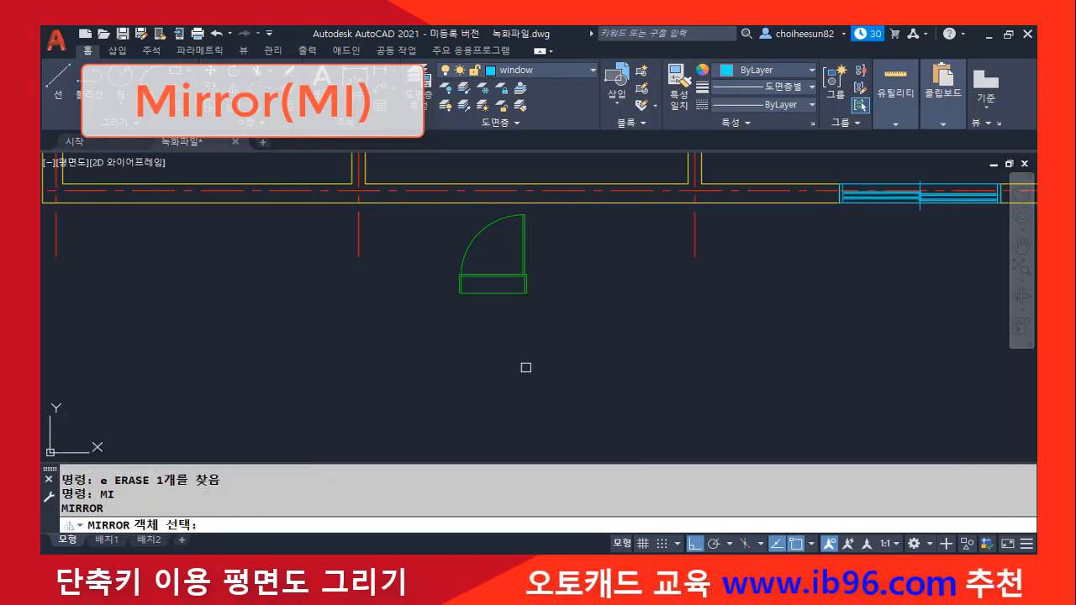
left_click(525, 293)
key("Return")
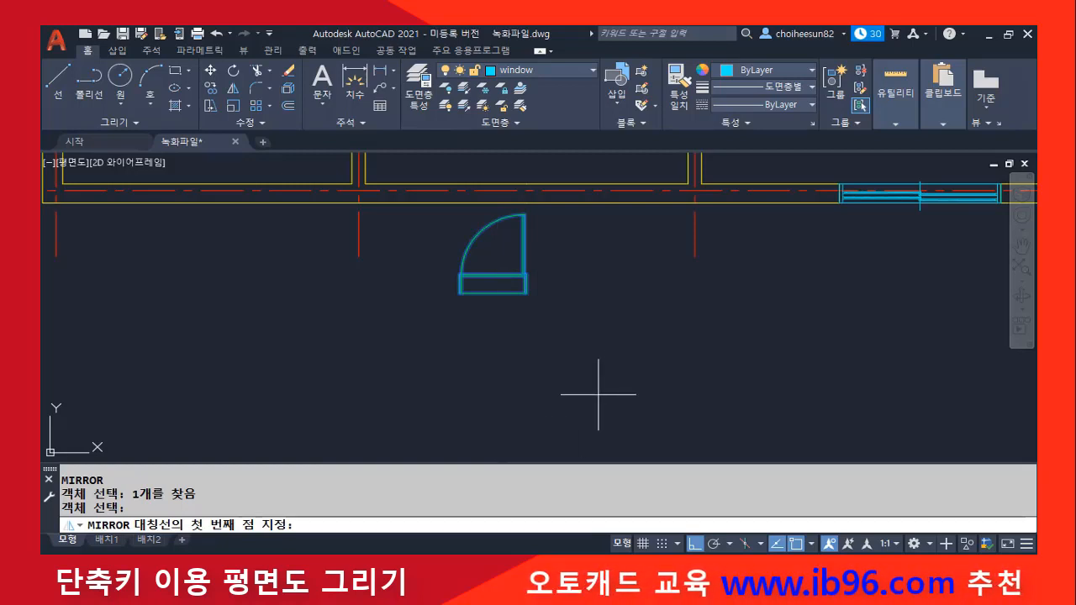
left_click(432, 314)
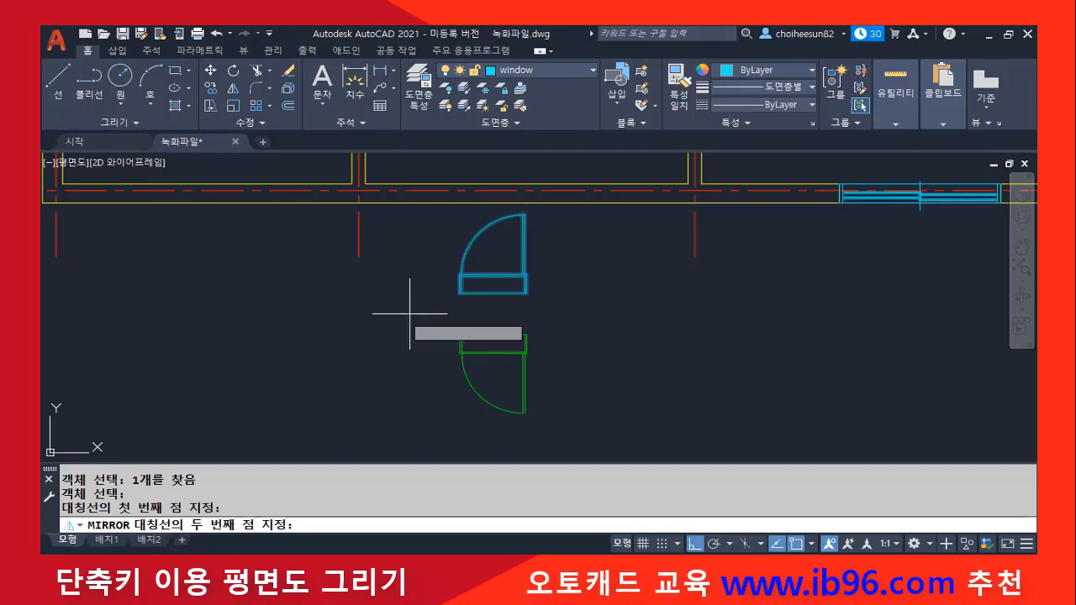
left_click(574, 313)
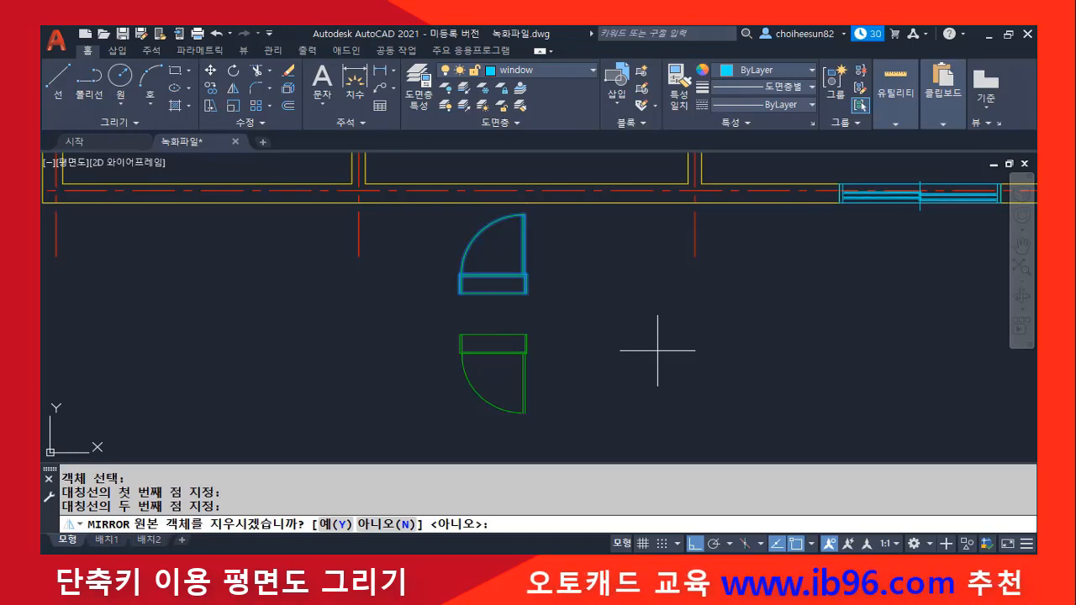
key("Return")
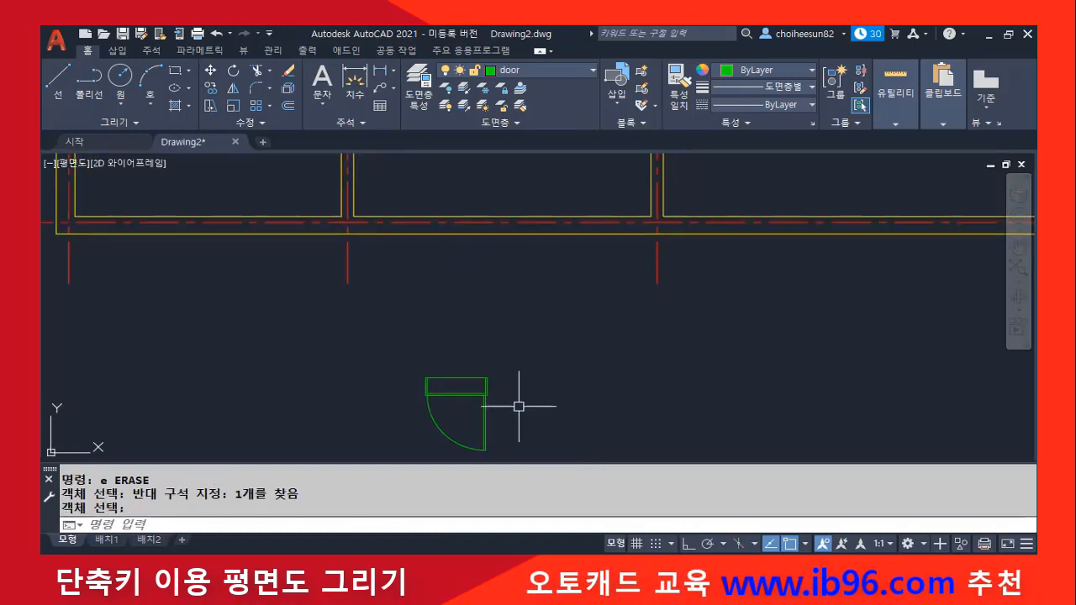
Enable midpoint snap while moving the mirrored door by its upper-right frame corner to the midpoint of the bottom-middle room's lower inner wall line
type("m")
key("Return")
left_click_drag(545, 401, 388, 329)
key("Return")
scroll(485, 368, "up", 6)
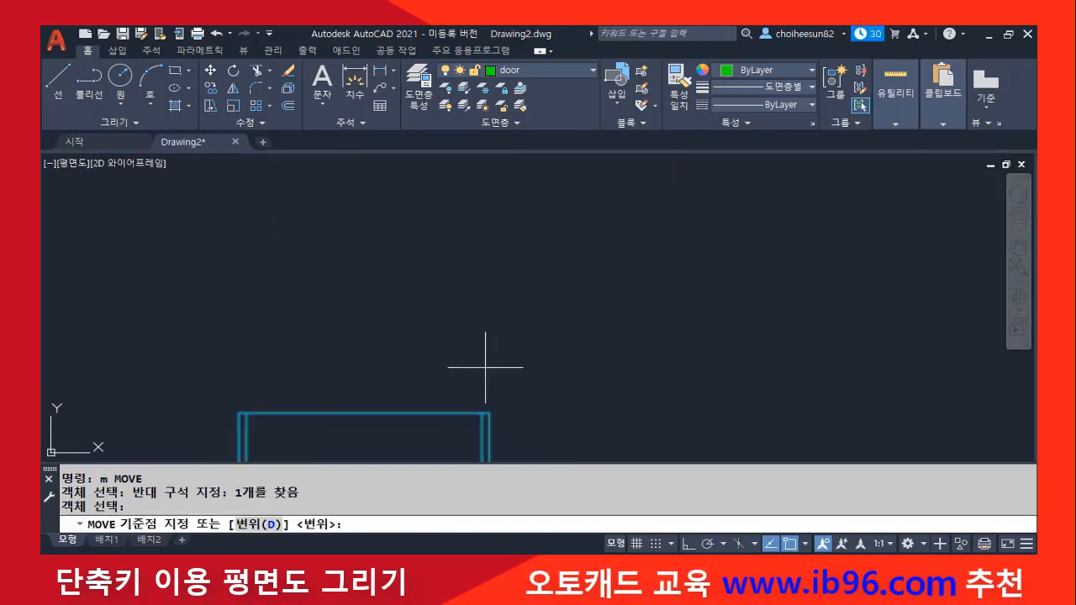
left_click(487, 412)
scroll(504, 391, "down", 4)
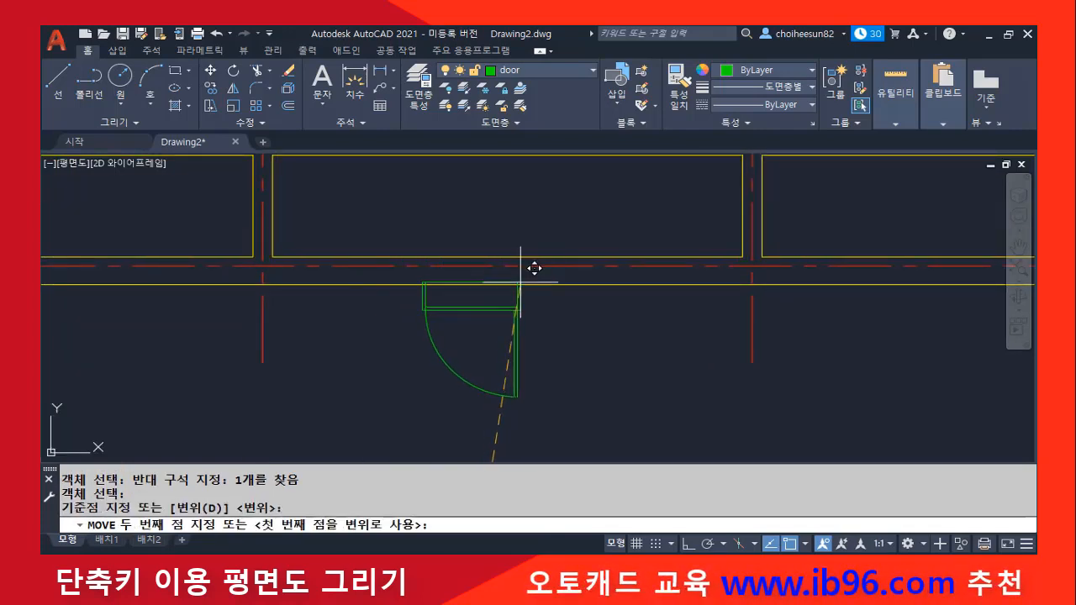
right_click(791, 543)
left_click(823, 291)
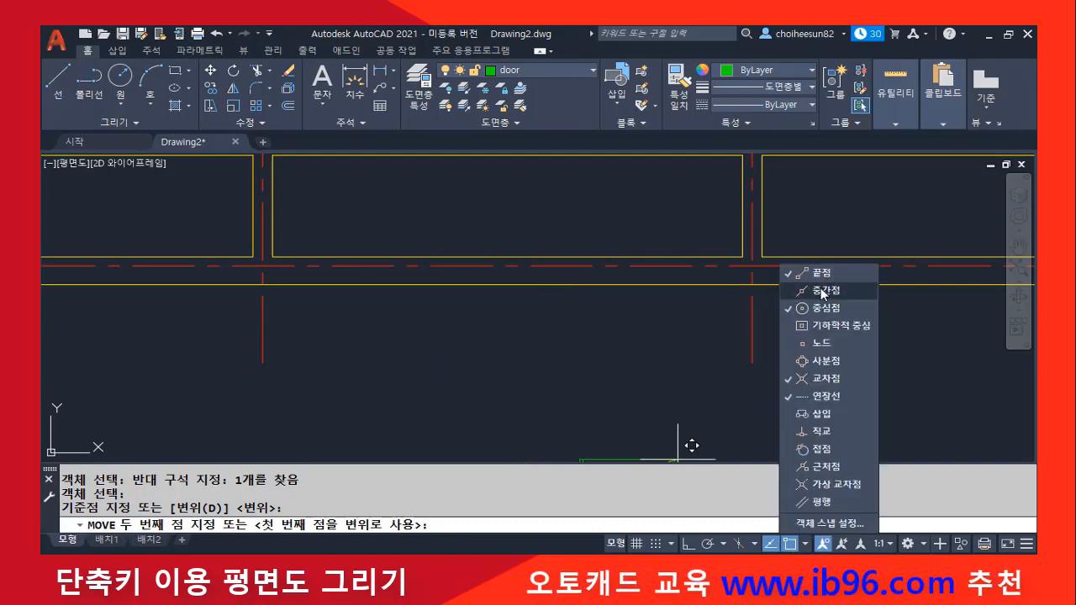
left_click(510, 353)
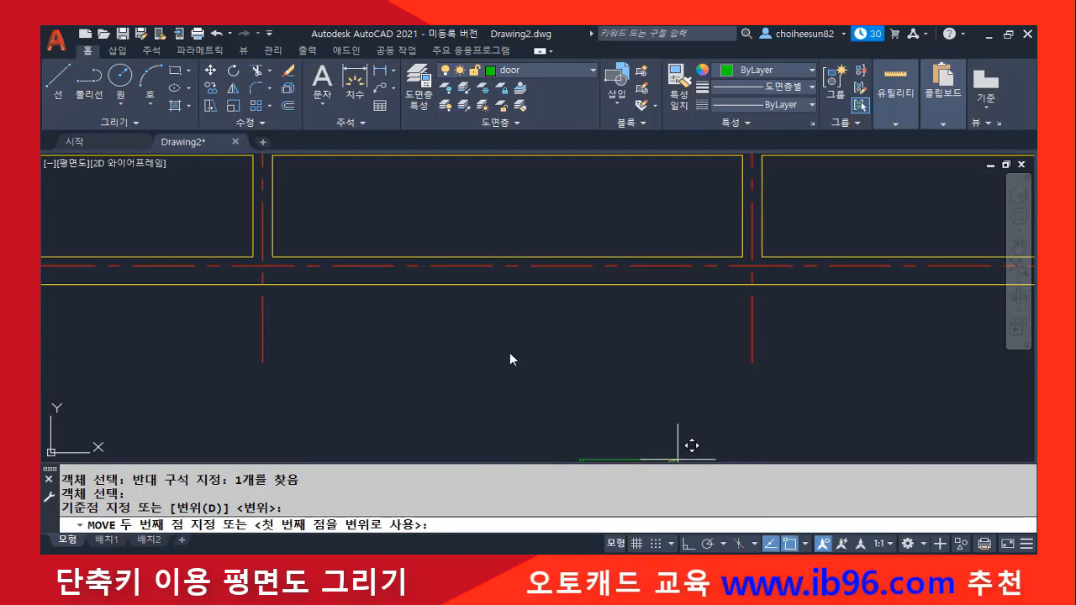
left_click(518, 244)
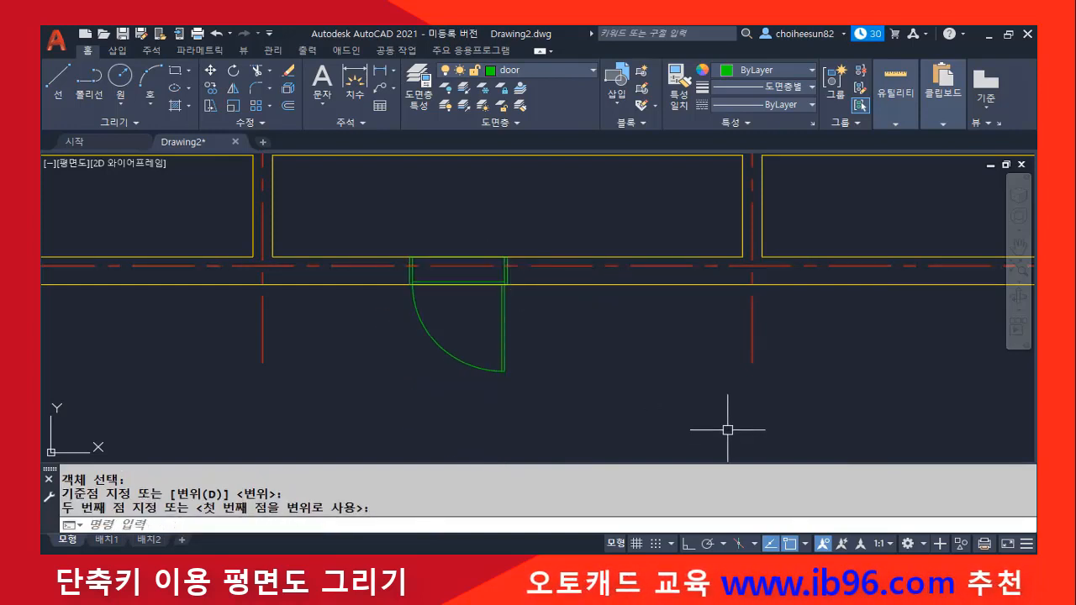
Make the wall layer current and draw a line across the wall thickness along the door frame's left edge
scroll(449, 272, "up", 3)
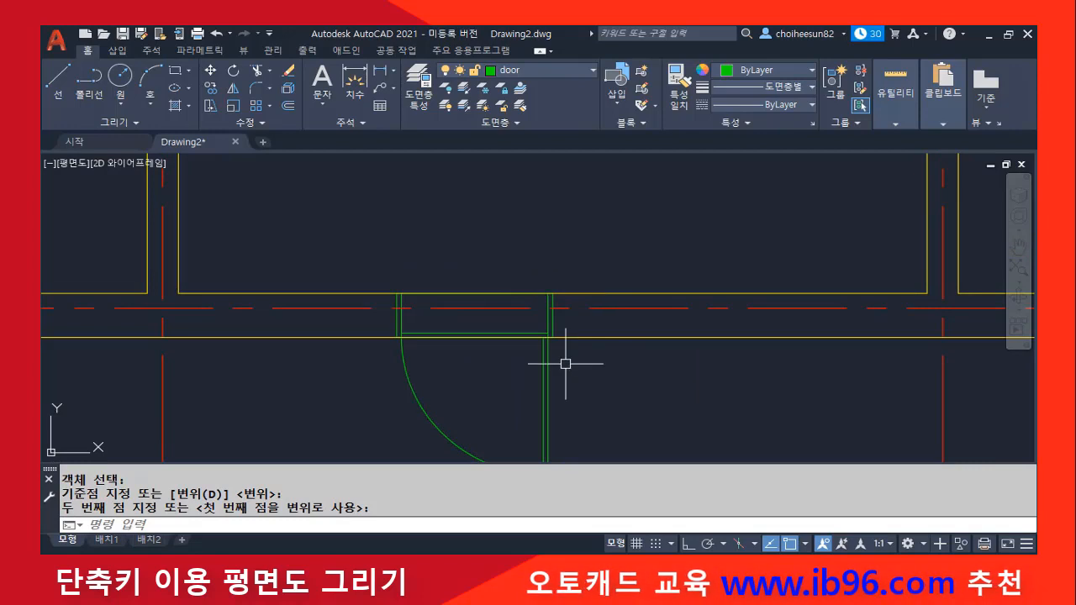
left_click(548, 70)
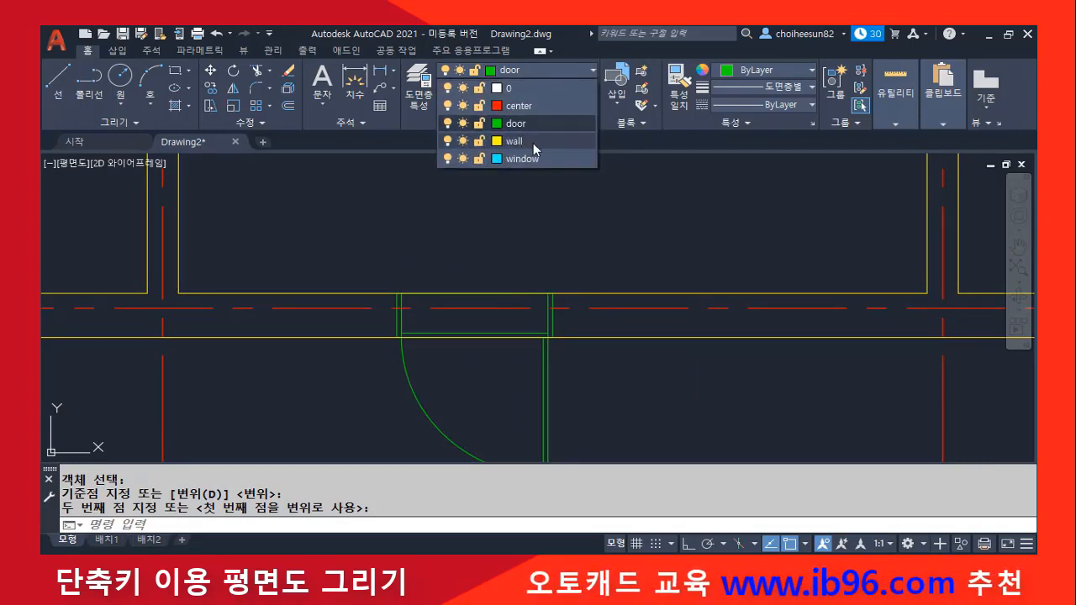
left_click(533, 143)
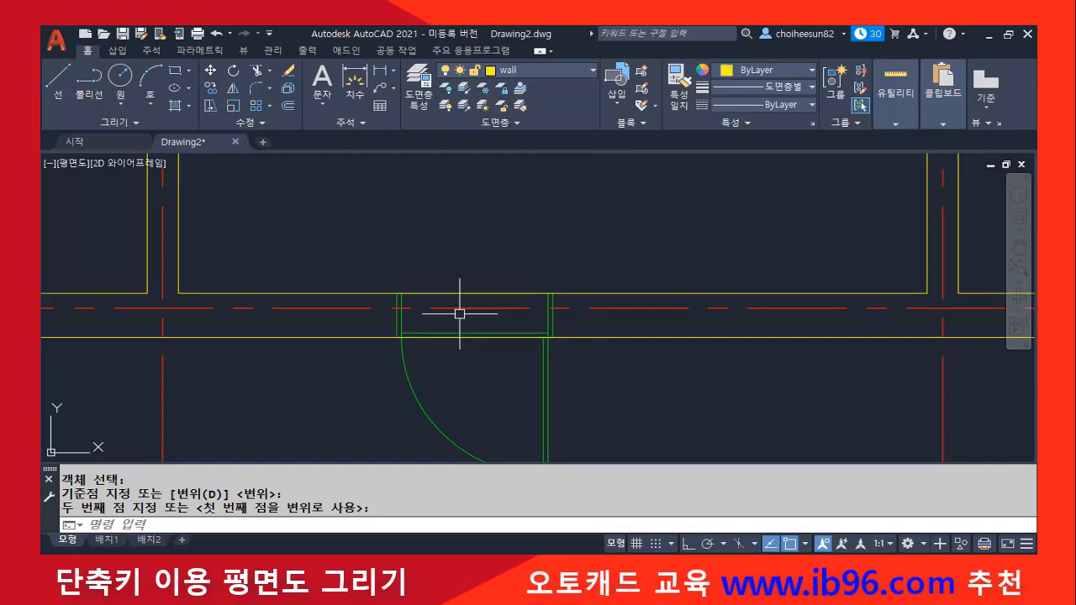
type("l")
key("Return")
scroll(420, 309, "up", 4)
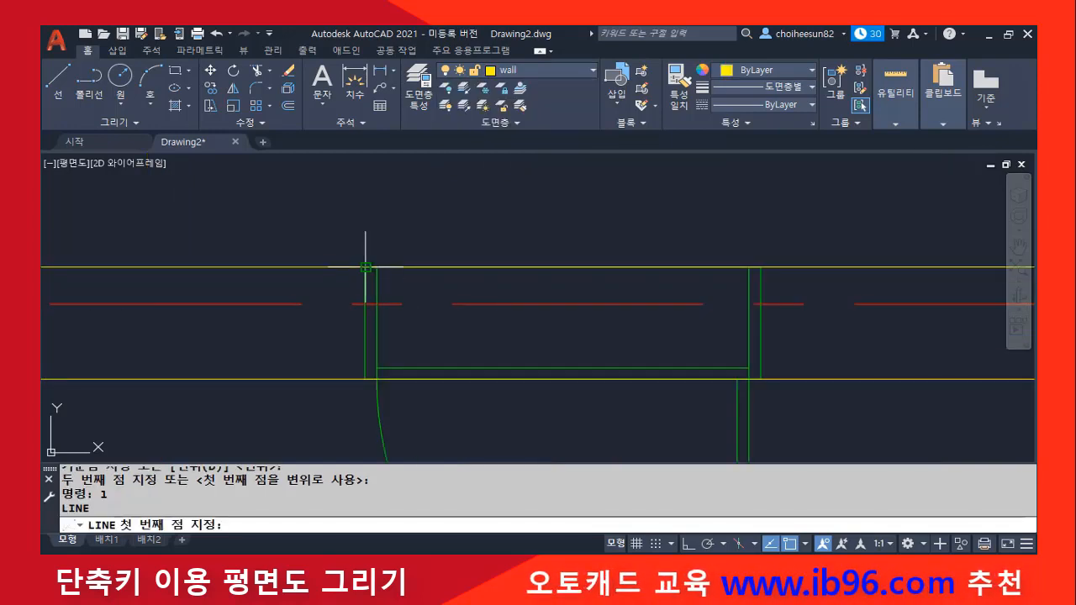
left_click(365, 267)
left_click(365, 378)
key("Return")
Draw a second line across the wall thickness along the door frame's right edge
key("Return")
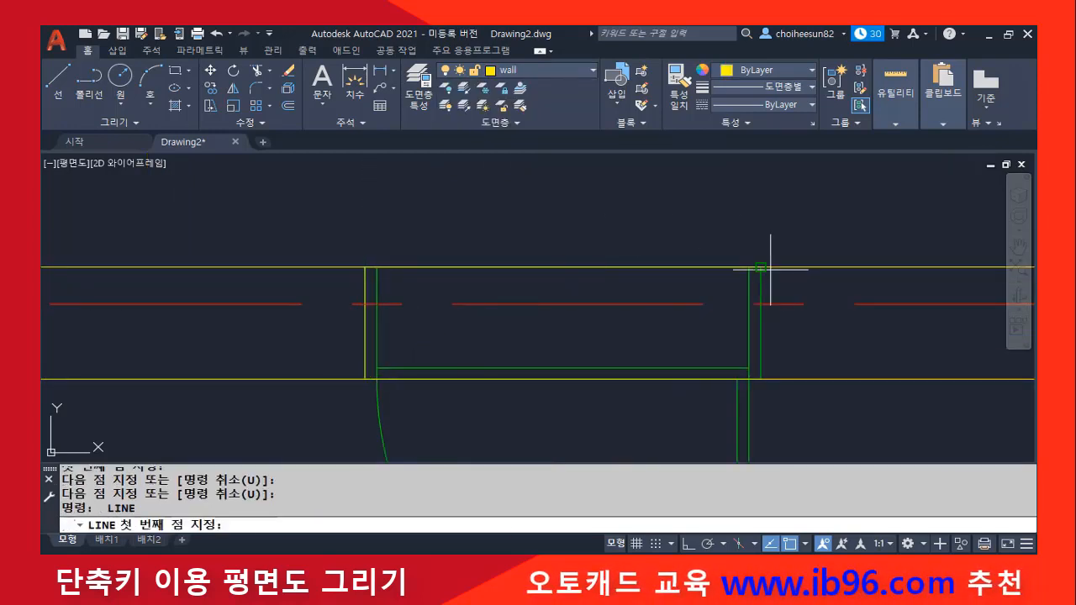
left_click(761, 267)
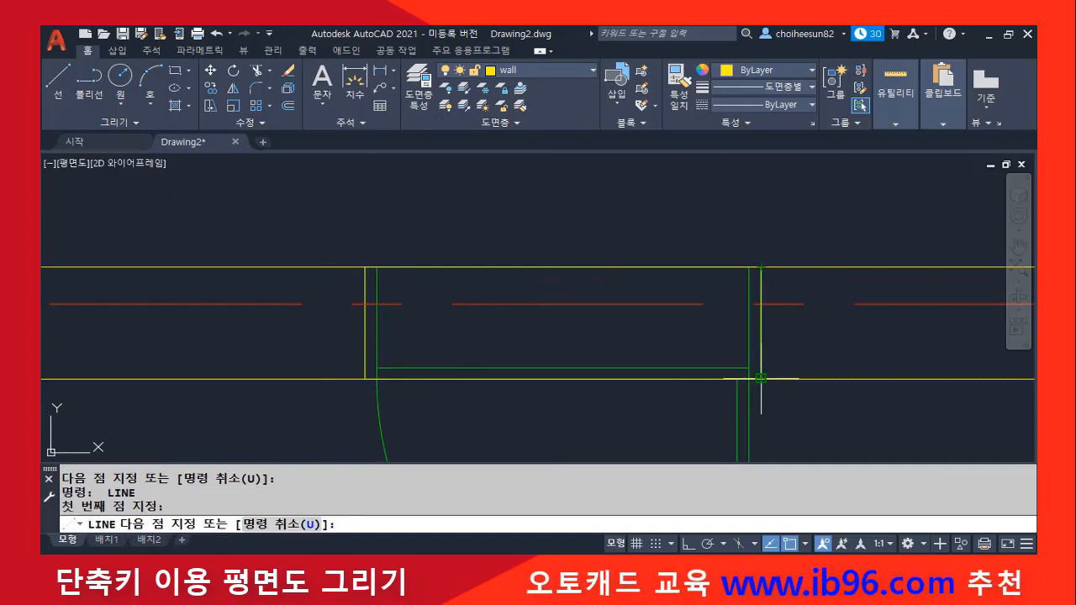
left_click(761, 379)
key("Return")
scroll(609, 221, "down", 1)
middle_click_drag(480, 211, 475, 173)
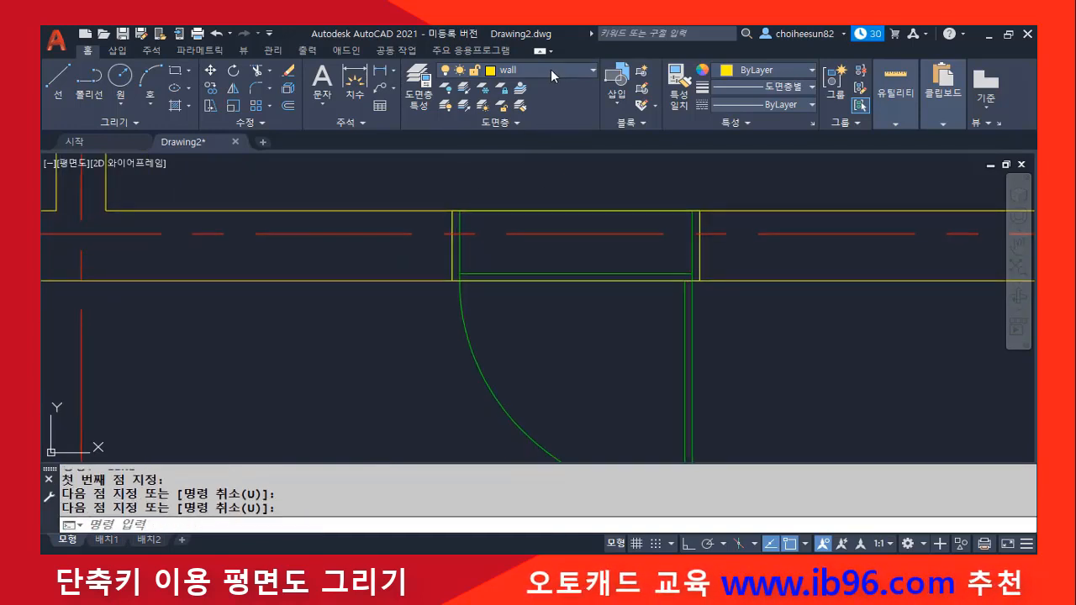
Turn off the door layer, leaving the two new lines across the wall unselected
left_click(551, 69)
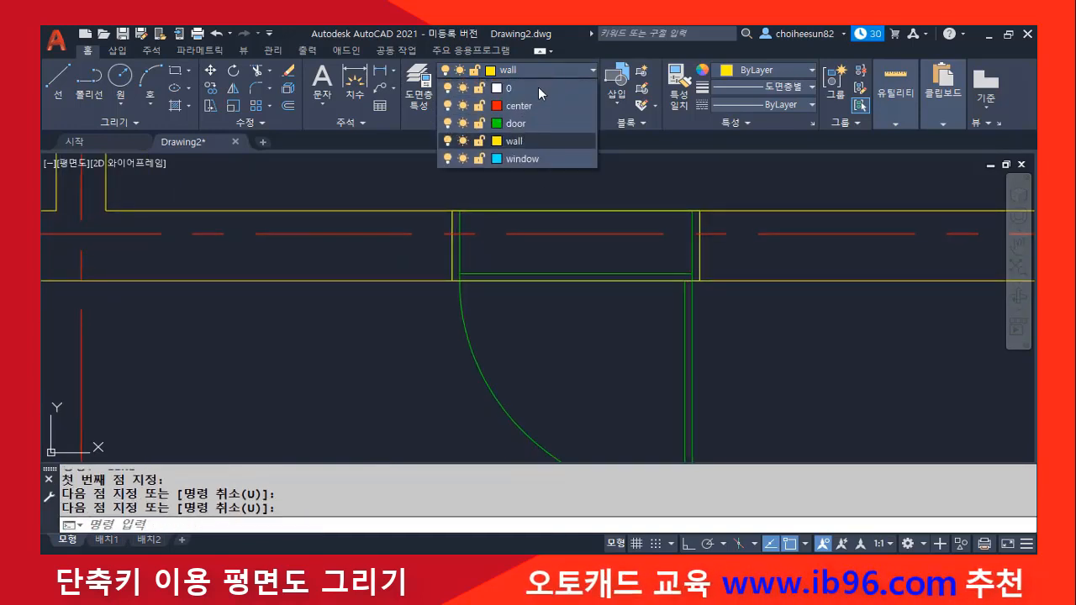
left_click(449, 124)
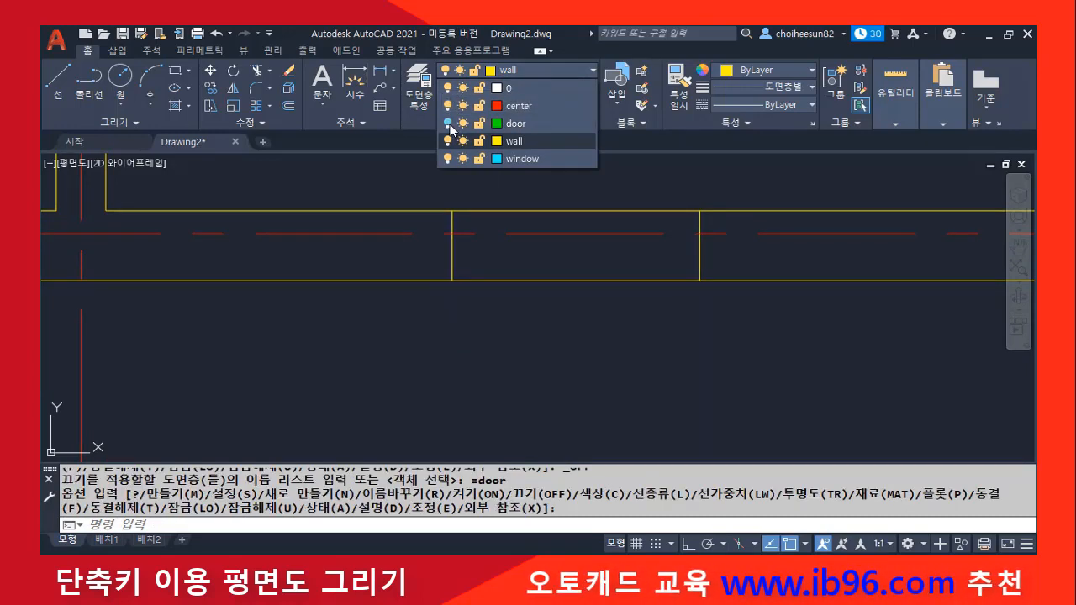
left_click(453, 246)
left_click(700, 244)
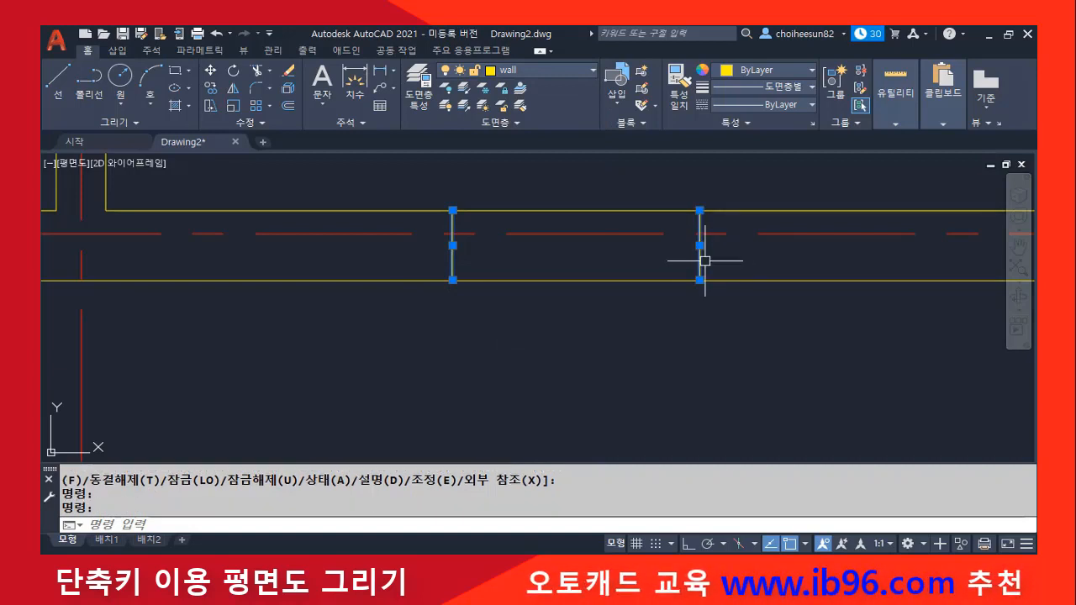
key("Escape")
key("Escape")
Trim both wall lines between the two jamb lines to open the doorway, with the jamb lines as cutting edges
type("tr")
key("Return")
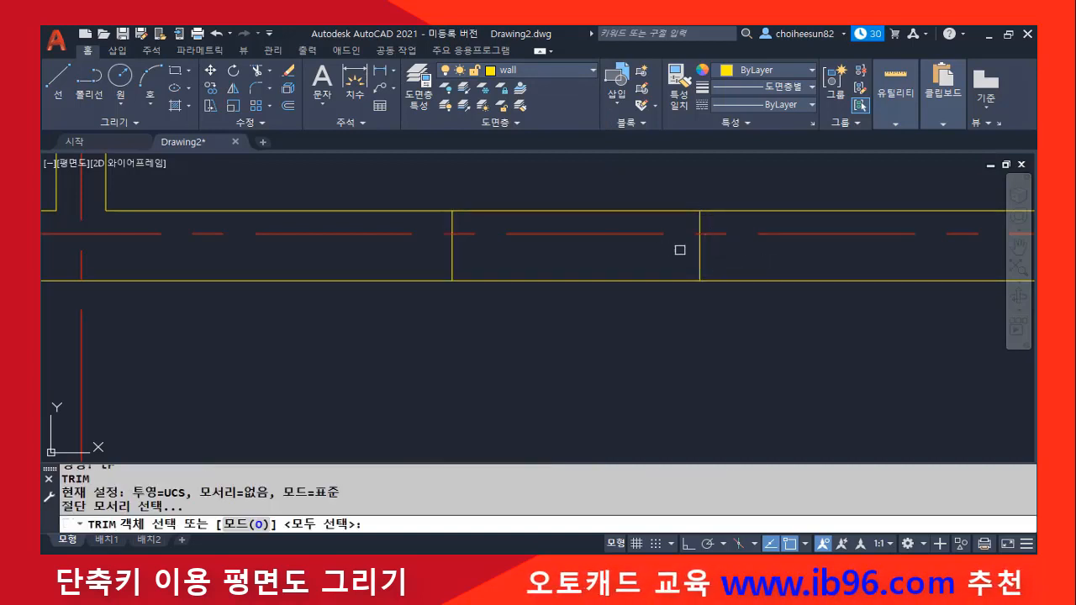
left_click(697, 247)
left_click(454, 249)
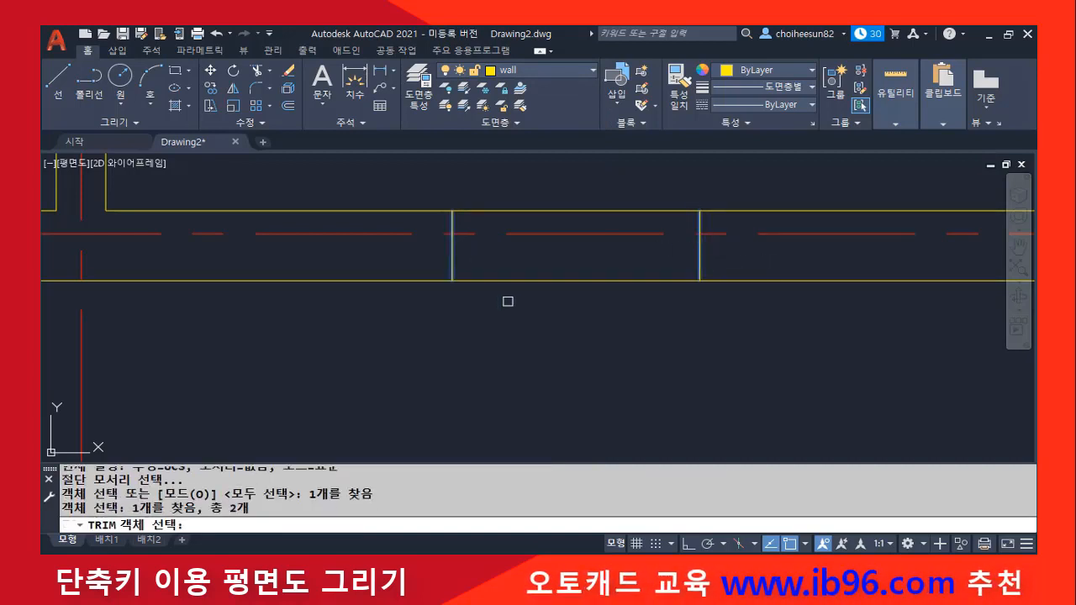
key("Return")
left_click(547, 280)
left_click(540, 211)
key("Return")
scroll(577, 269, "down", 4)
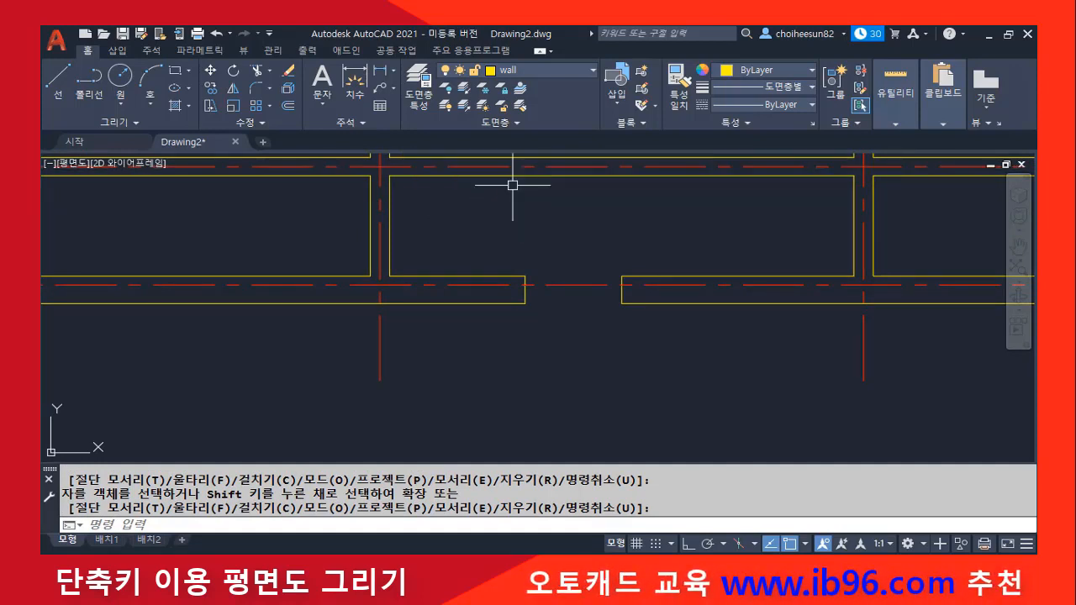
Turn the door layer back on to show the door in its wall opening
left_click(562, 70)
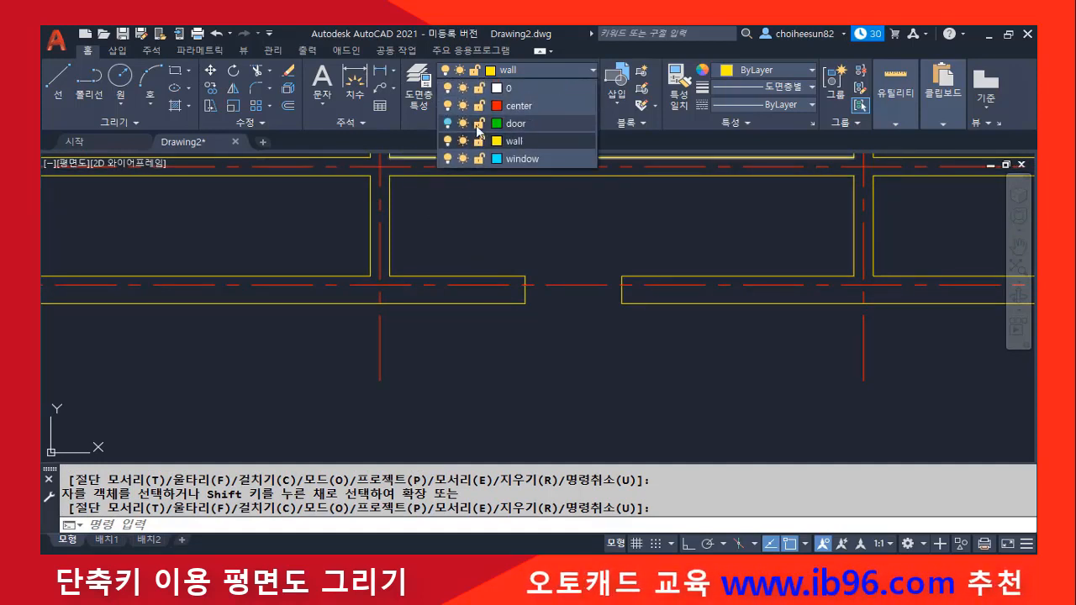
left_click(447, 124)
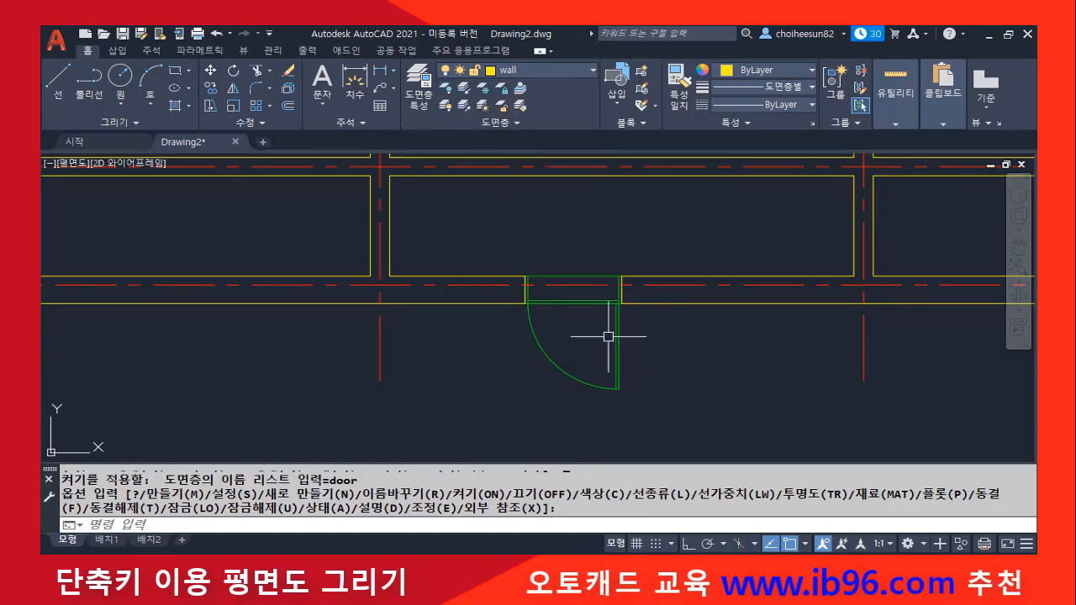
scroll(740, 341, "down", 3)
middle_click_drag(783, 341, 524, 315)
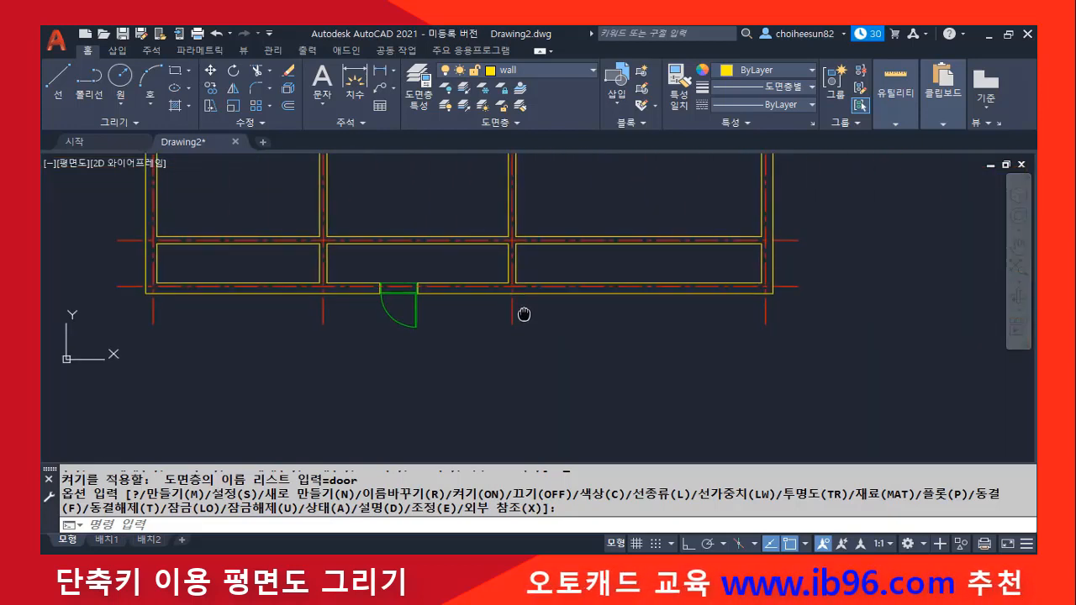
scroll(382, 315, "up", 4)
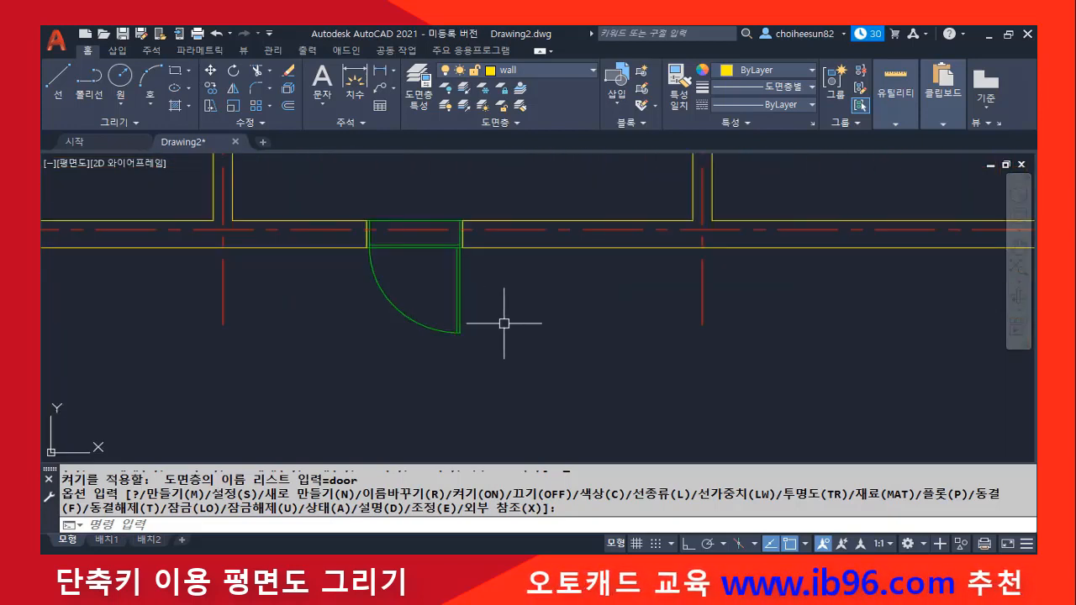
Draw a vertical line from the midpoint of the lower-right room's bottom inner wall line down past the outer wall line
mouse_move(752, 312)
middle_mouse_down()
mouse_move(469, 348)
mouse_move(370, 378)
middle_mouse_up()
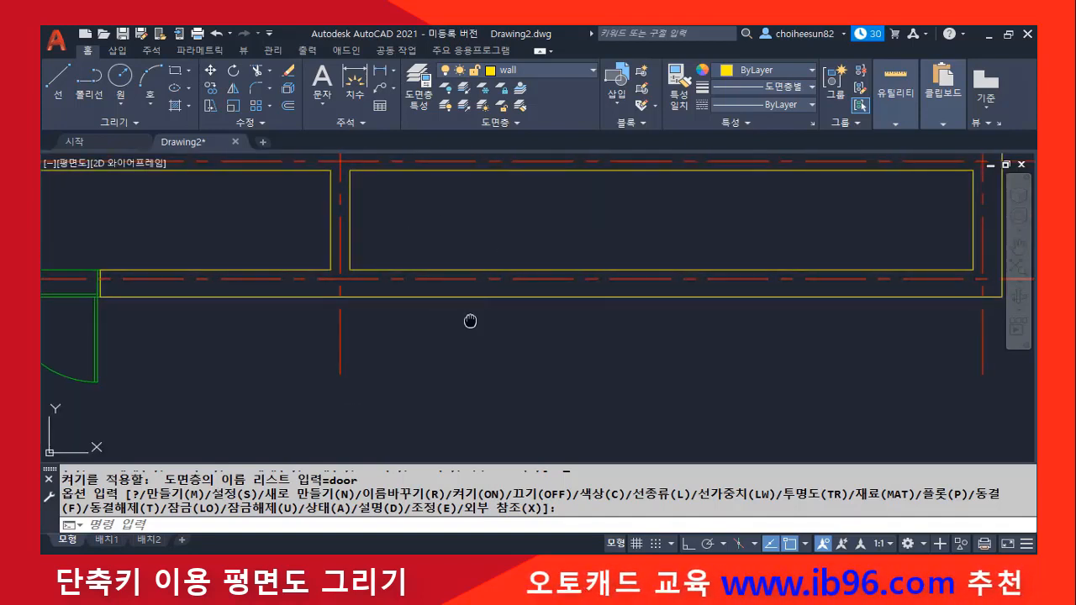
middle_click_drag(471, 320, 372, 324)
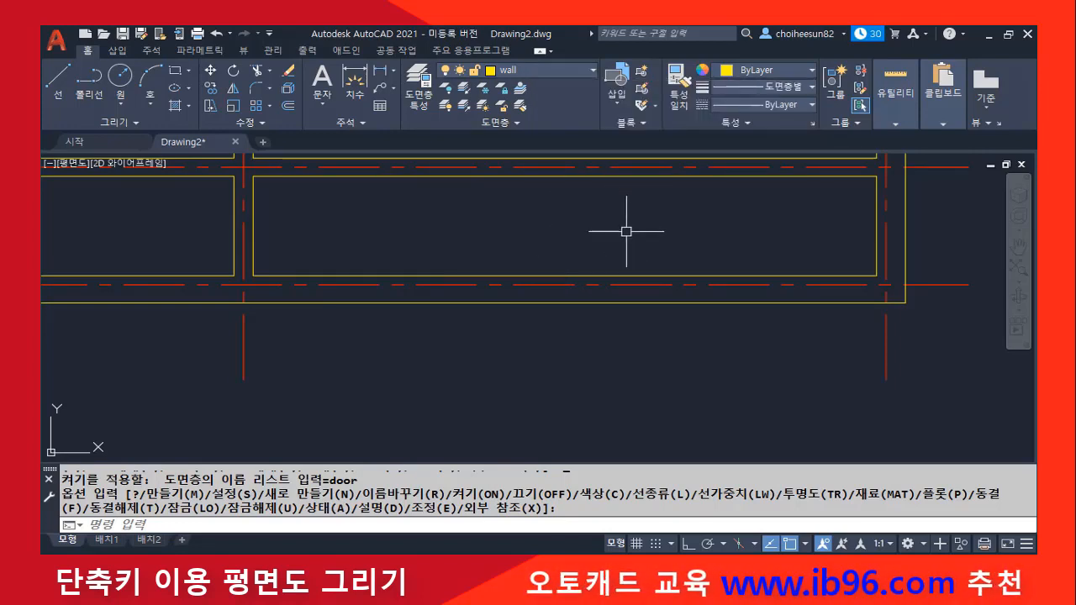
type("l")
key("Return")
left_click(565, 313)
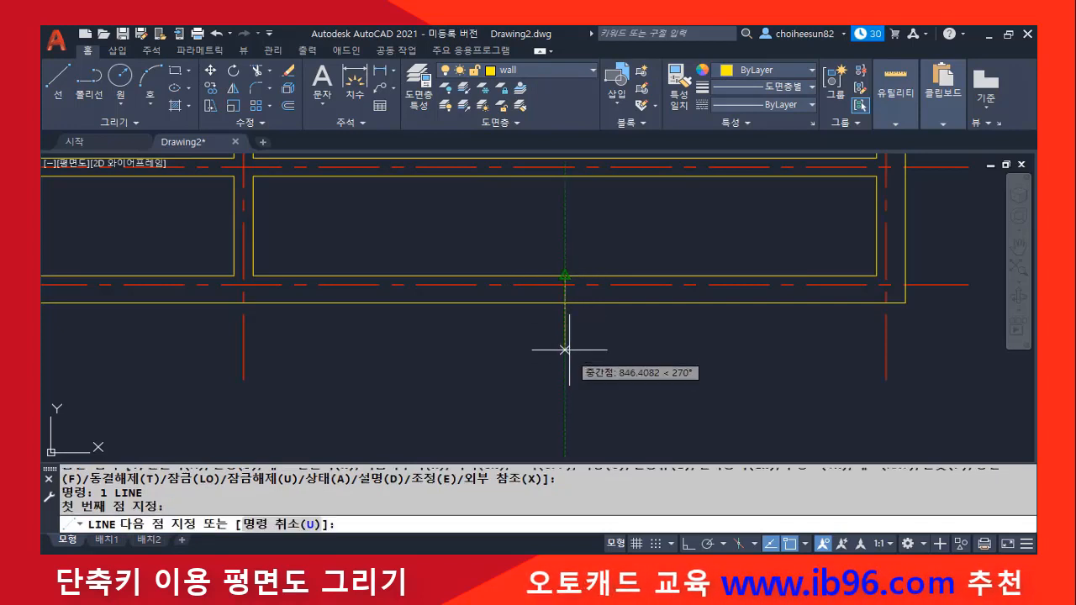
left_click(568, 362)
key("Return")
left_click(565, 324)
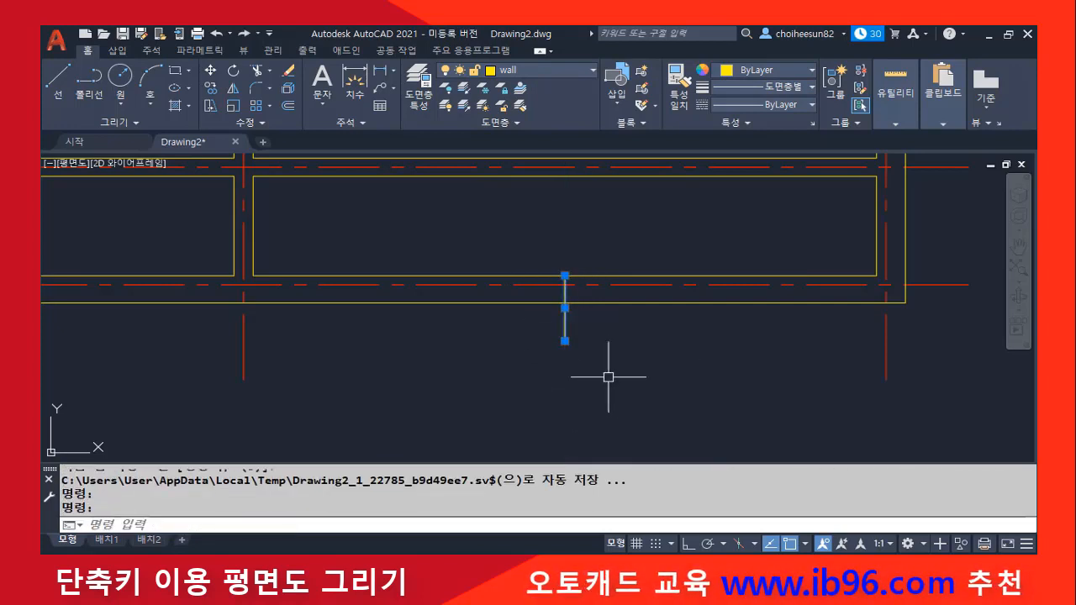
key("Escape")
key("Escape")
Offset the vertical line at the wall's midpoint by 1200 to both sides
type("o")
key("Return")
type("1200")
key("Return")
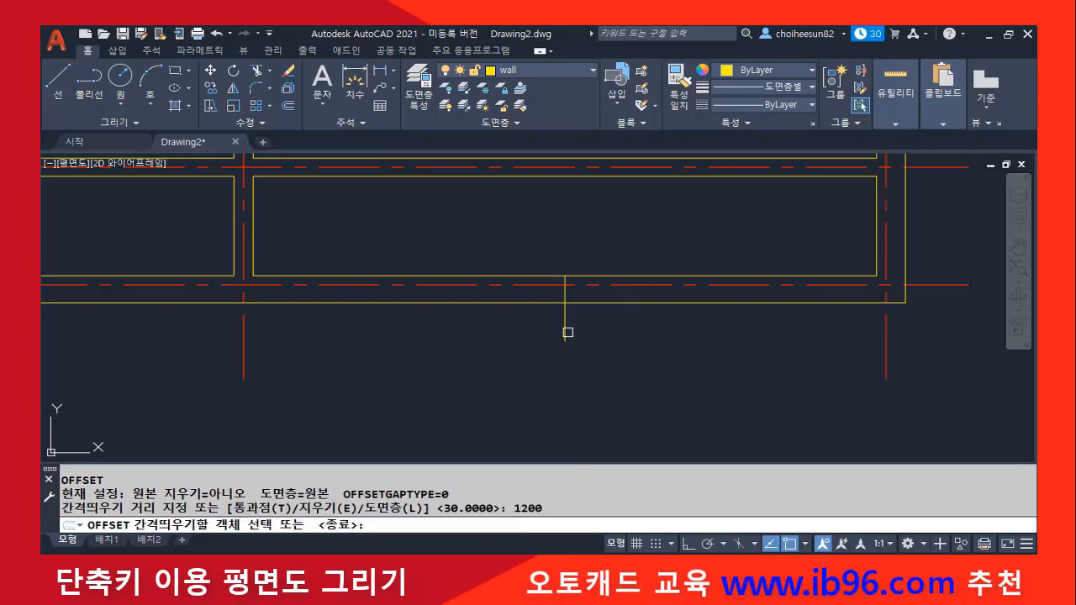
left_click(565, 316)
left_click(457, 319)
left_click(565, 326)
left_click(728, 343)
key("Return")
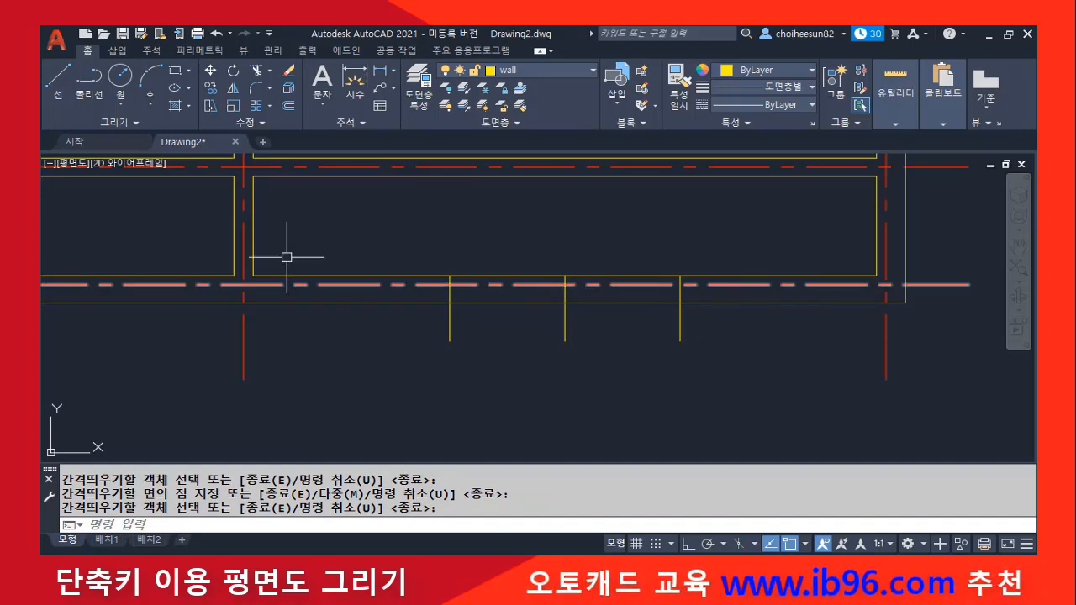
Erase the original middle line between the two offset lines
key("Return")
left_click(565, 322)
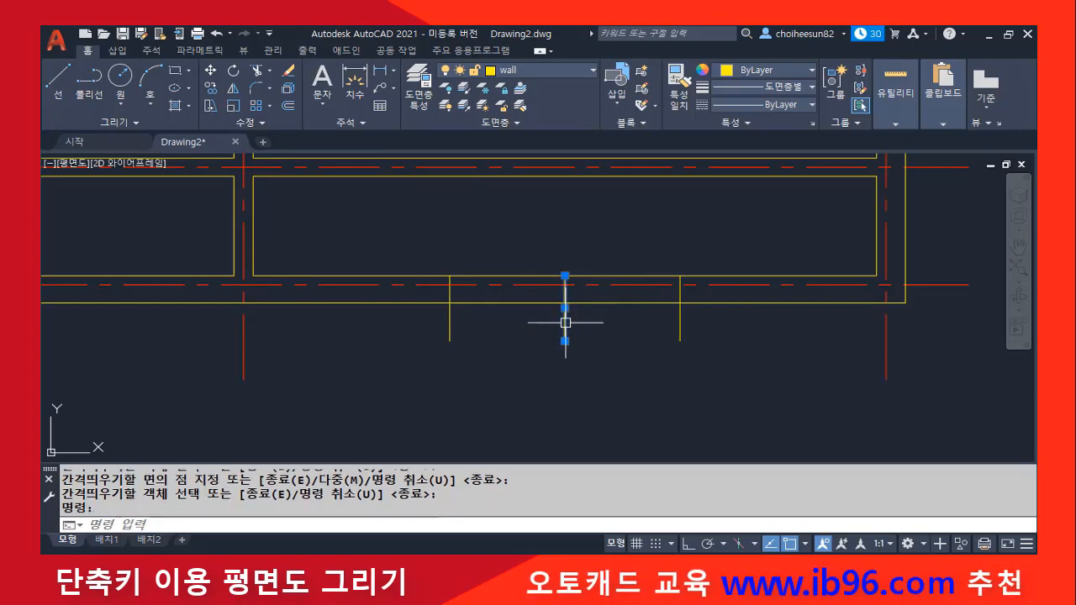
type("e")
key("Return")
Trim the jamb lines' ends below the outer wall and the wall lines between them, using all four lines as cutting edges
type("tr")
key("Return")
left_click(575, 303)
left_click(583, 276)
left_click(451, 326)
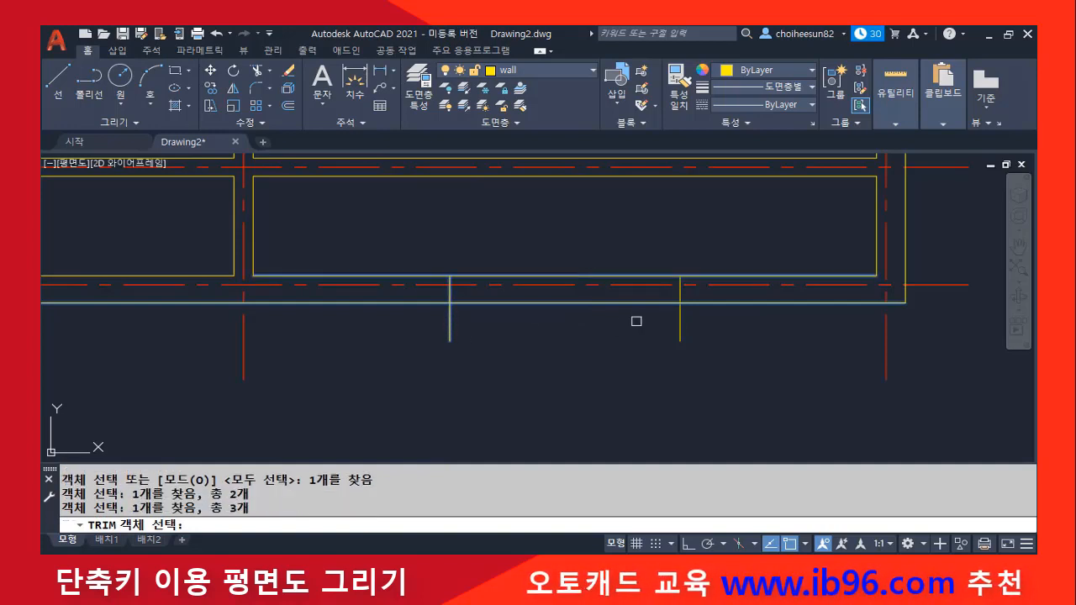
left_click(678, 314)
key("Return")
left_click(767, 353)
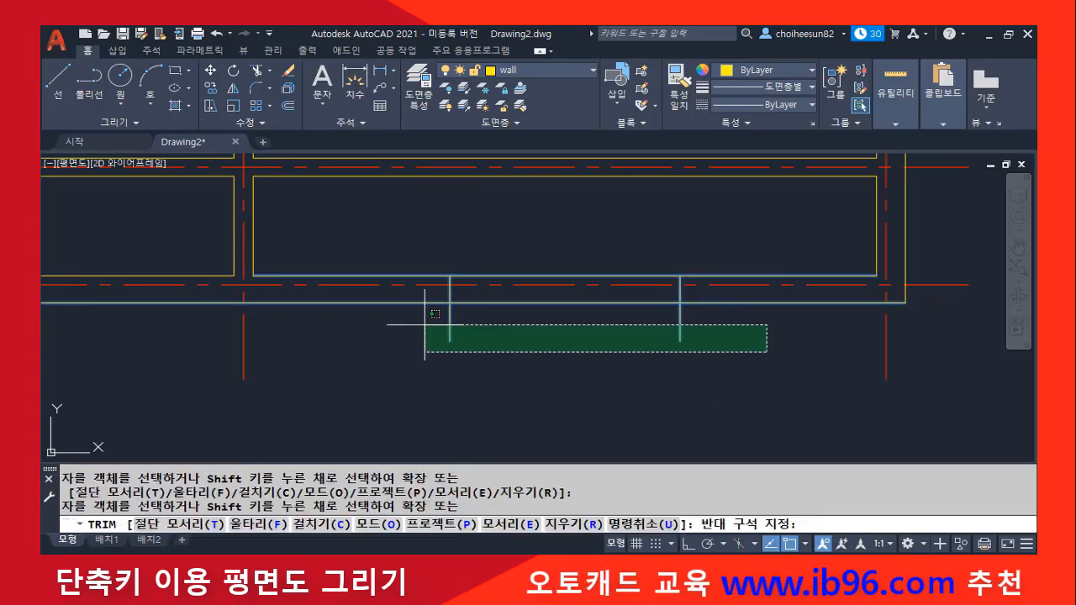
left_click(368, 332)
left_click(511, 301)
left_click(533, 280)
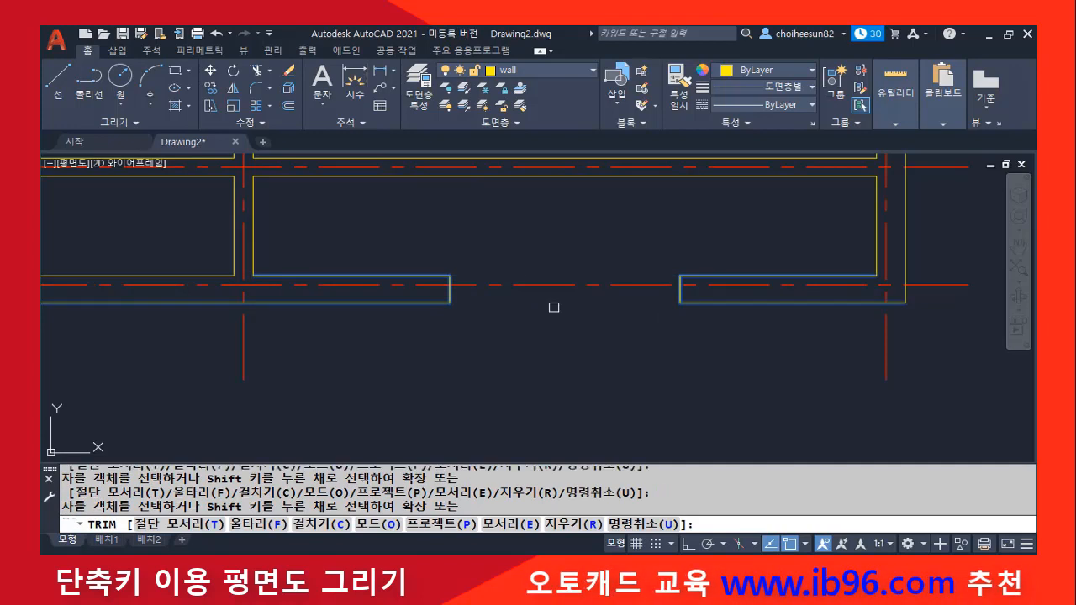
key("Return")
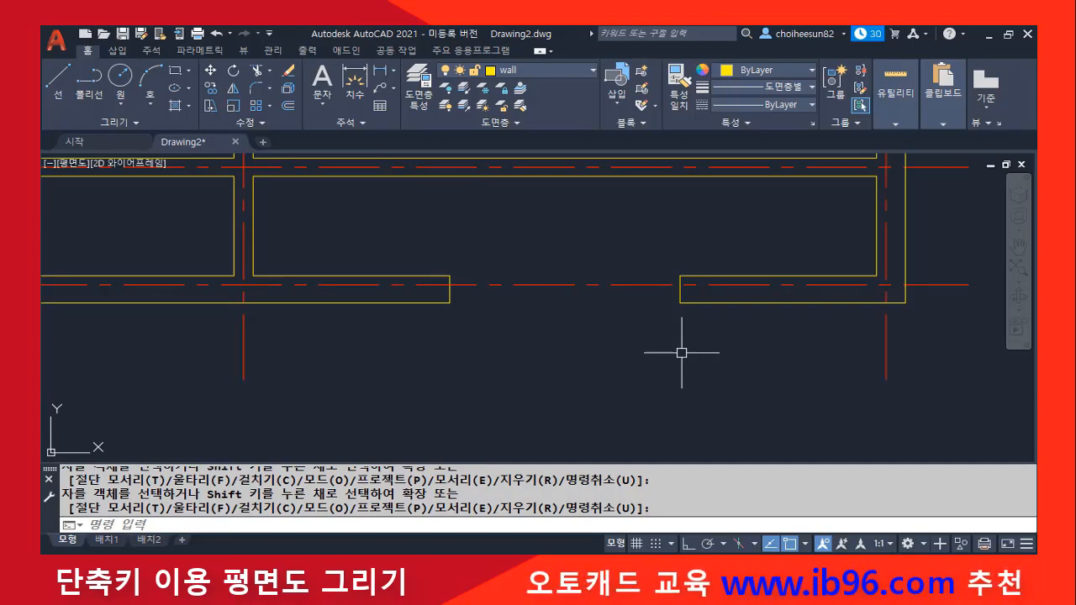
Make the window layer current and draw a 50 by 300 rectangle from the lower corner of the opening's left jamb
left_click(557, 69)
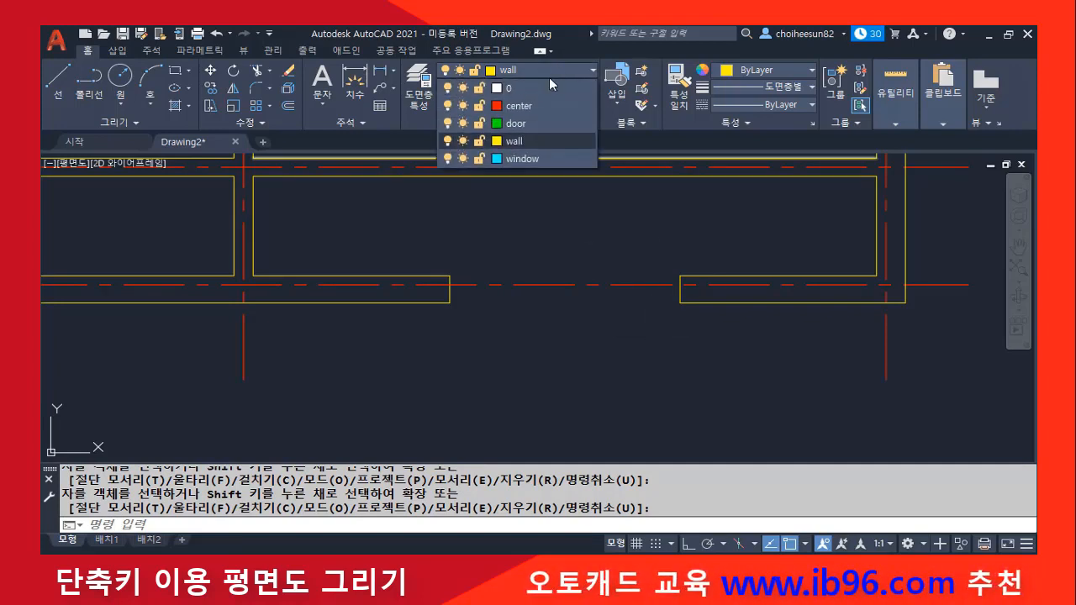
left_click(540, 159)
scroll(613, 308, "up", 2)
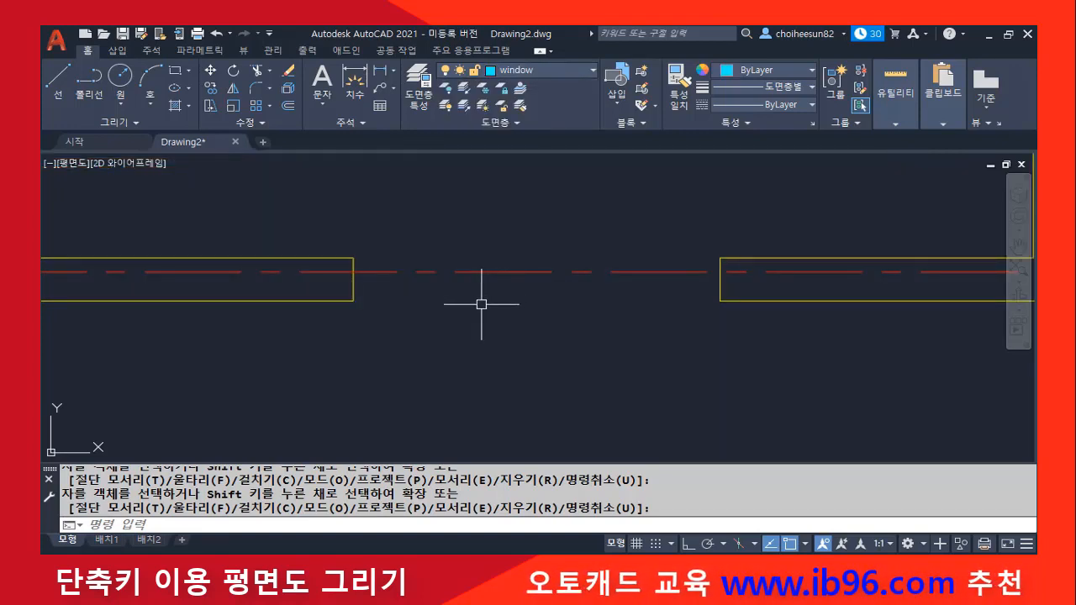
scroll(360, 260, "up", 2)
middle_click_drag(423, 286, 404, 348)
type("re")
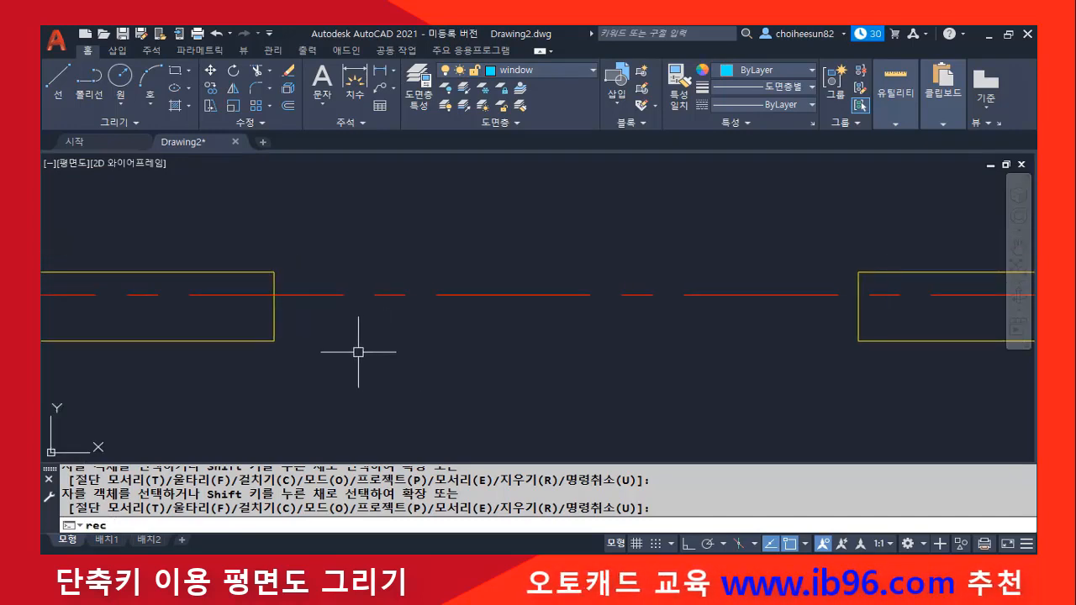
type("c")
key("Return")
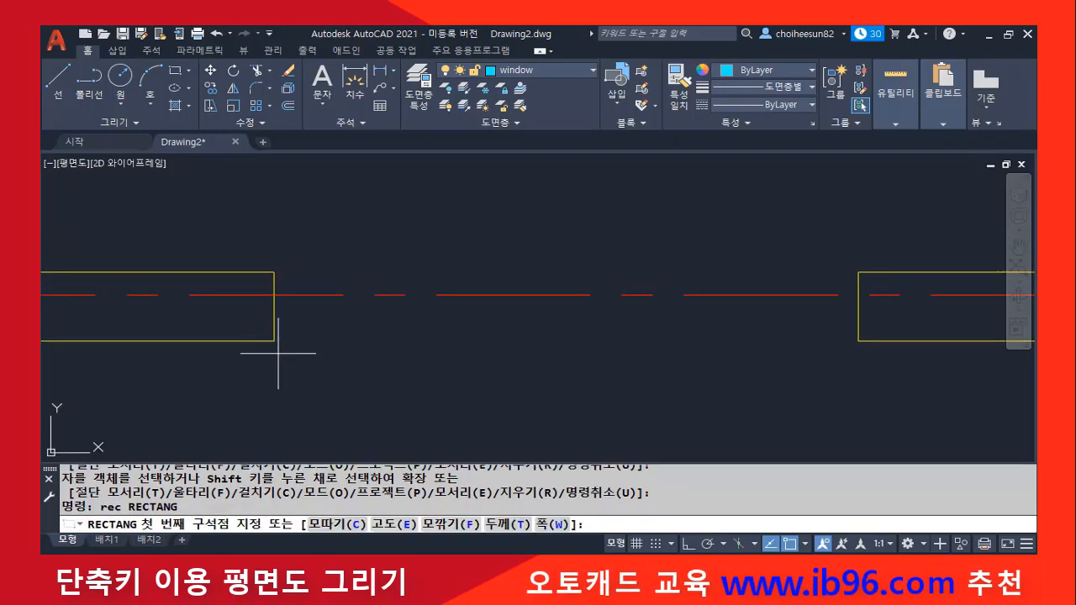
left_click(274, 342)
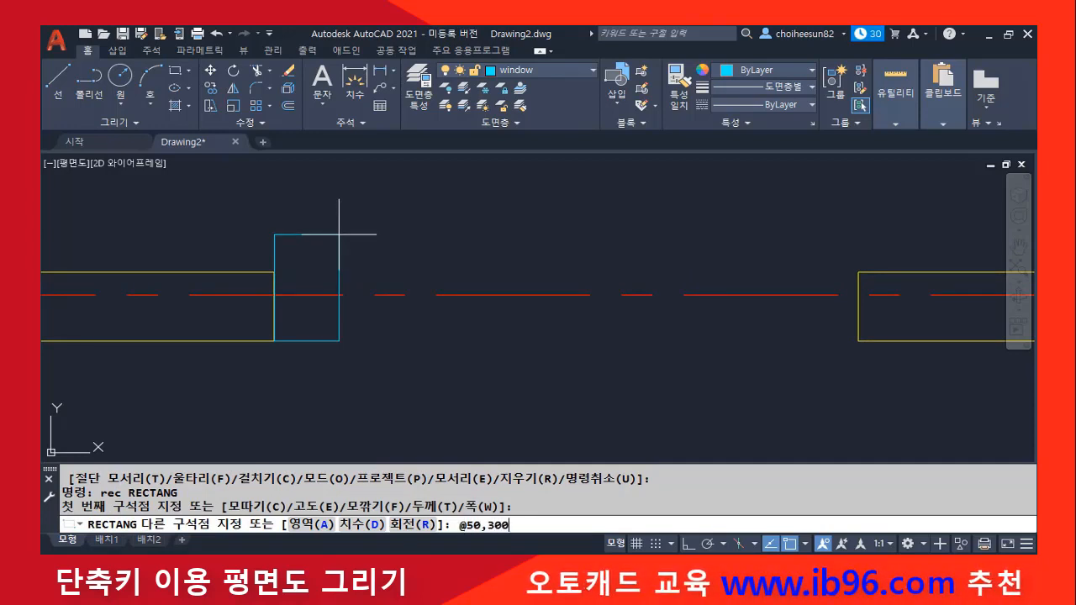
key("Return")
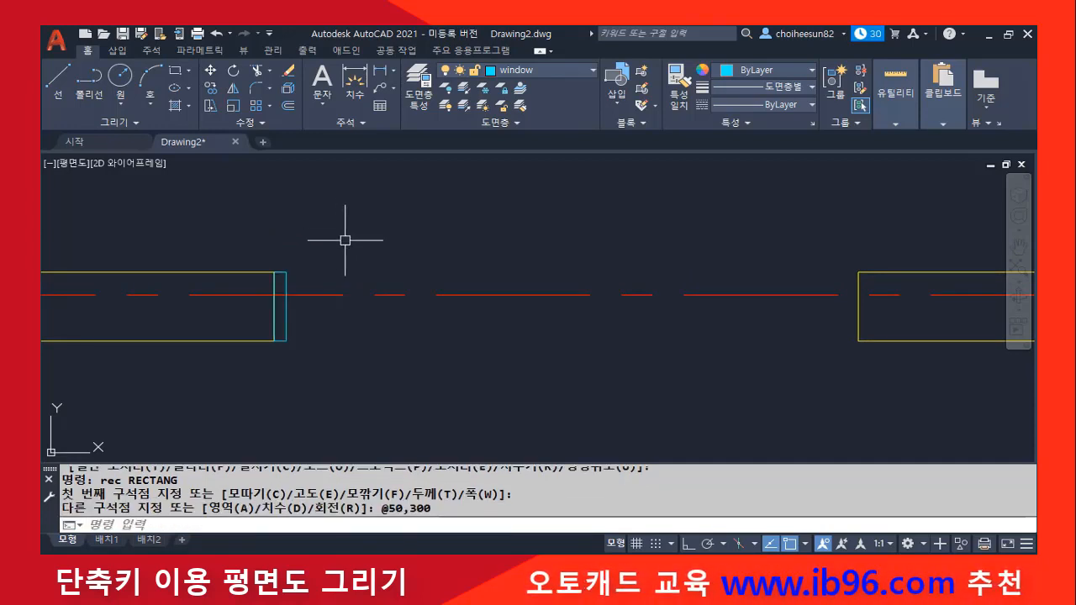
Copy the window frame rectangle to the opening's right jamb, aligned by its lower corner
left_click(280, 305)
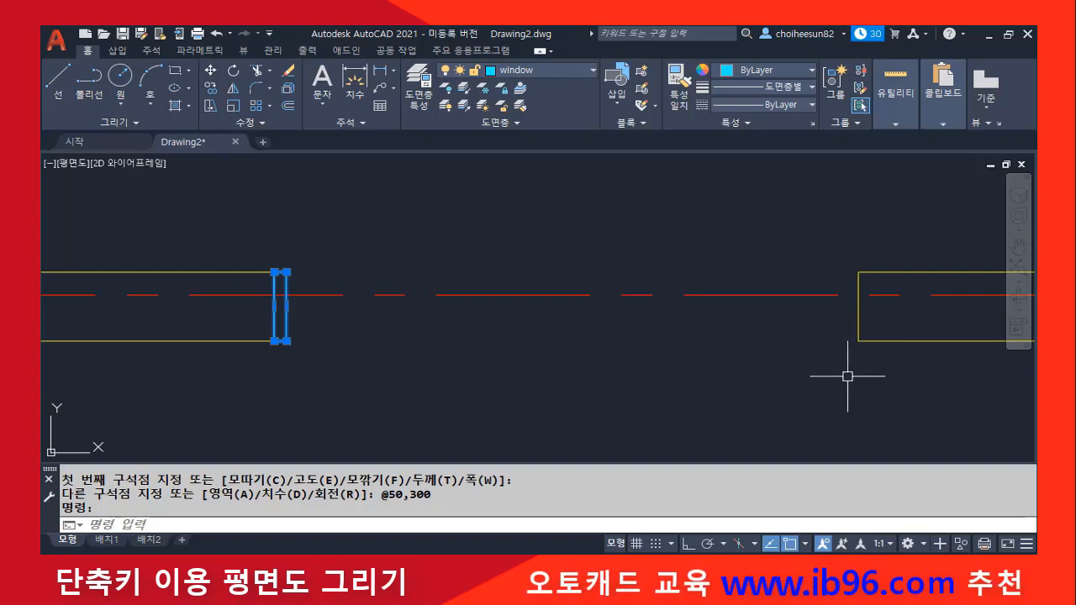
key("Escape")
type("CO")
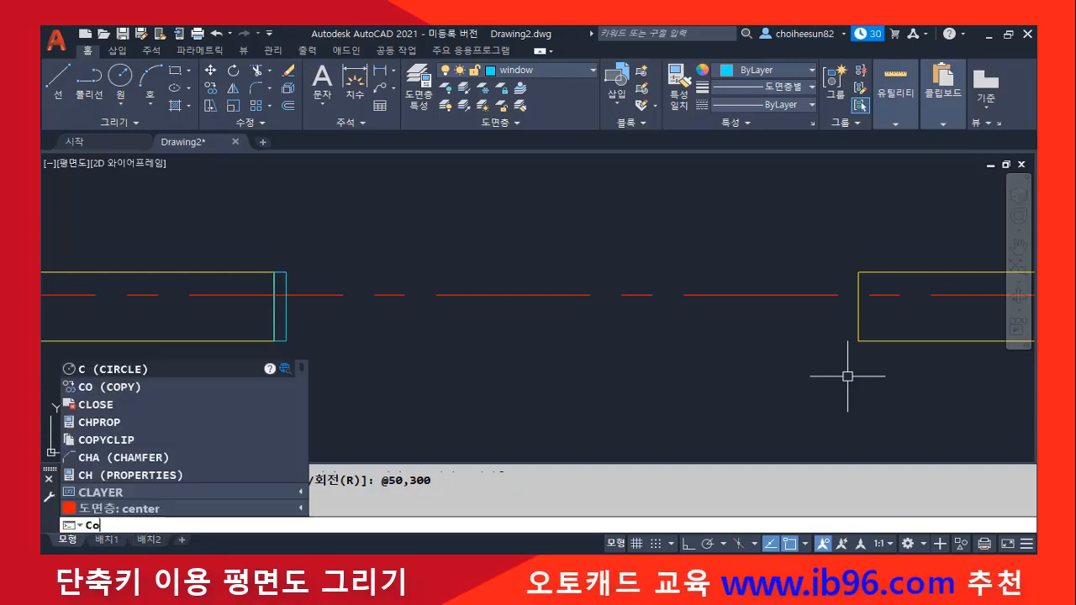
key("Return")
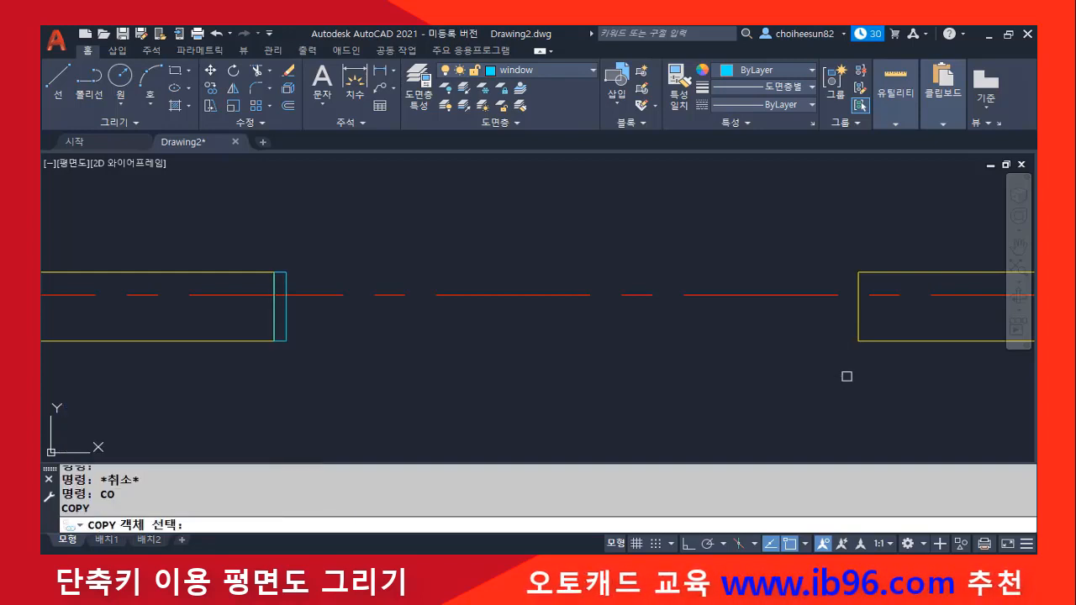
left_click(275, 337)
key("Return")
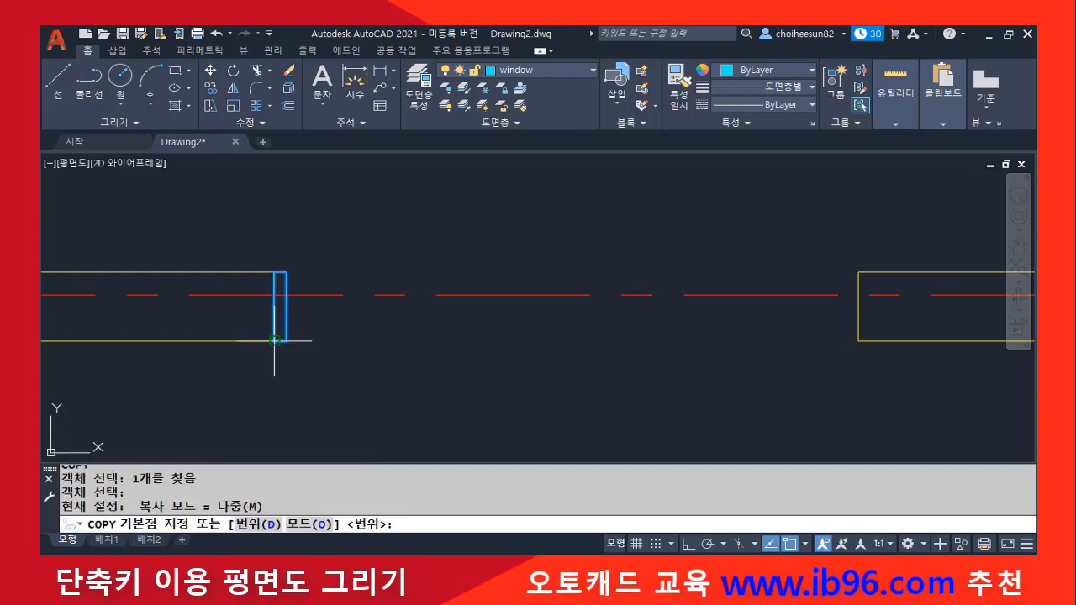
left_click(280, 340)
left_click(852, 340)
key("Return")
Draw two horizontal lines joining the window frame rectangles, one at their upper corners and one at their lower corners
type("l")
key("Return")
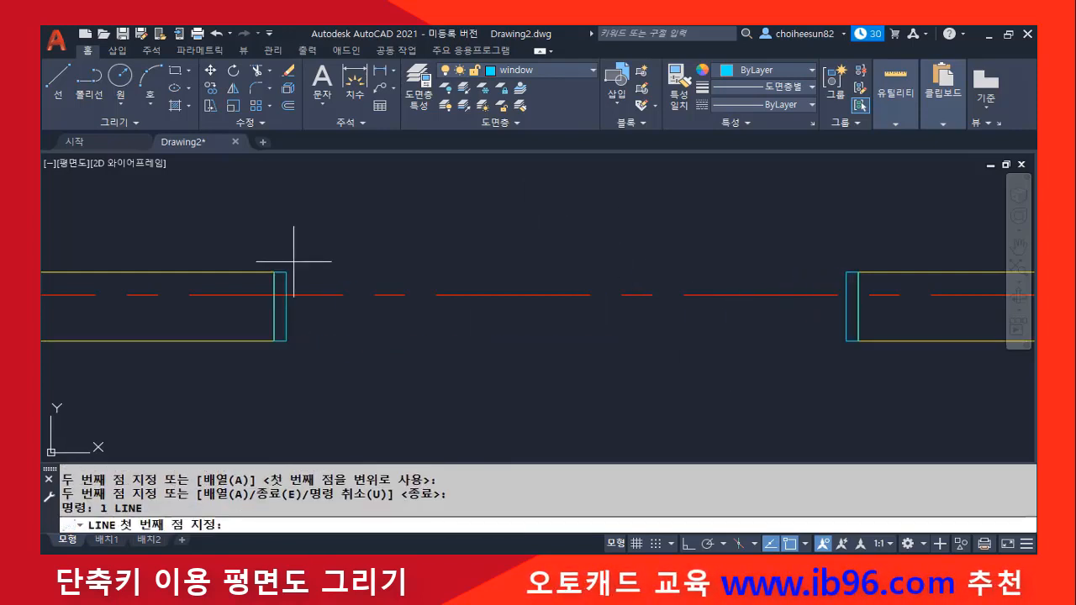
left_click(286, 272)
left_click(846, 273)
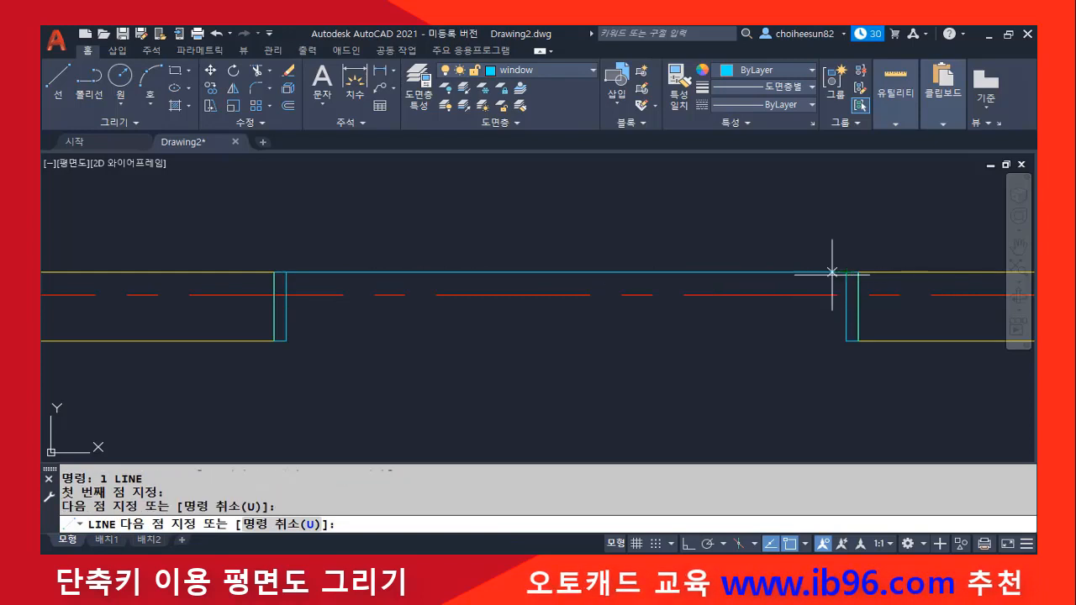
key("Return")
key("Return")
left_click(286, 341)
left_click(846, 341)
key("Return")
Draw a horizontal line joining the midpoints of the two window frame rectangles' inner edges
key("Return")
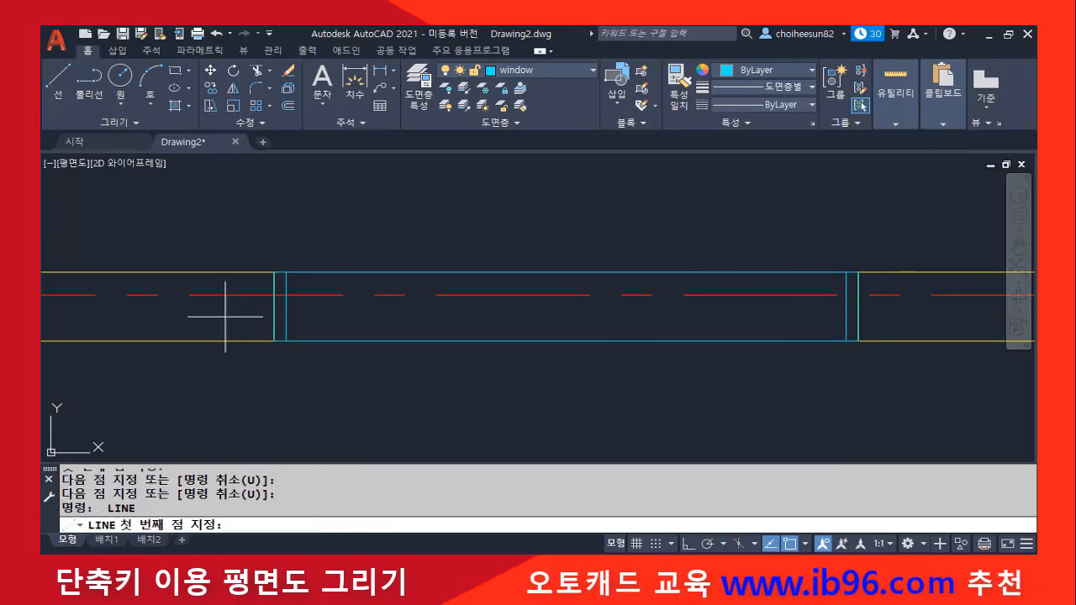
left_click(286, 305)
left_click(846, 306)
key("Return")
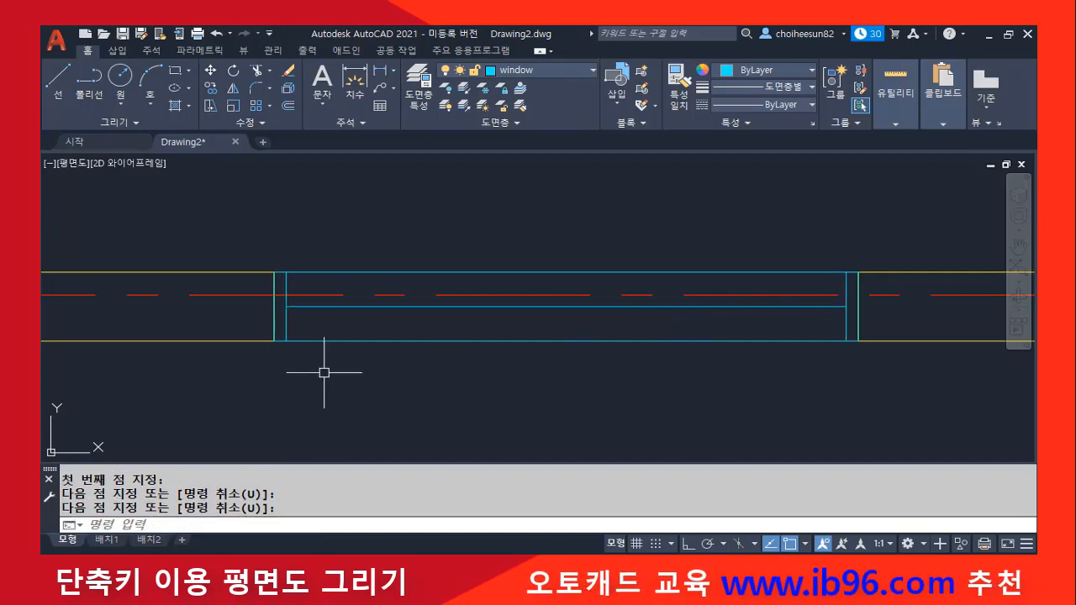
Offset the window's horizontal middle line by 30 both above and below
type("o")
key("Return")
type("30")
key("Return")
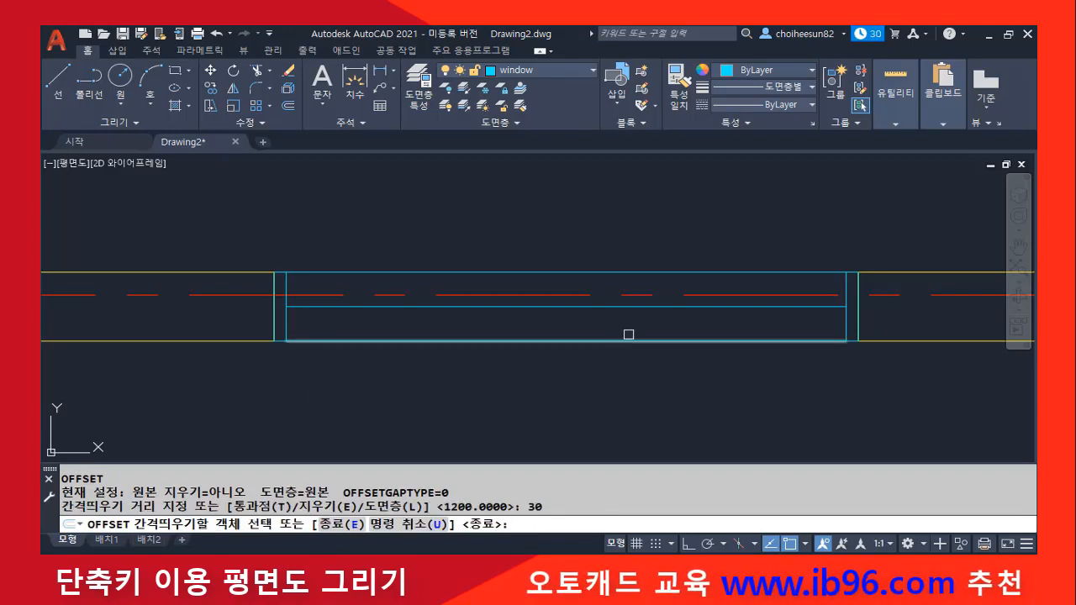
left_click(637, 307)
left_click(644, 266)
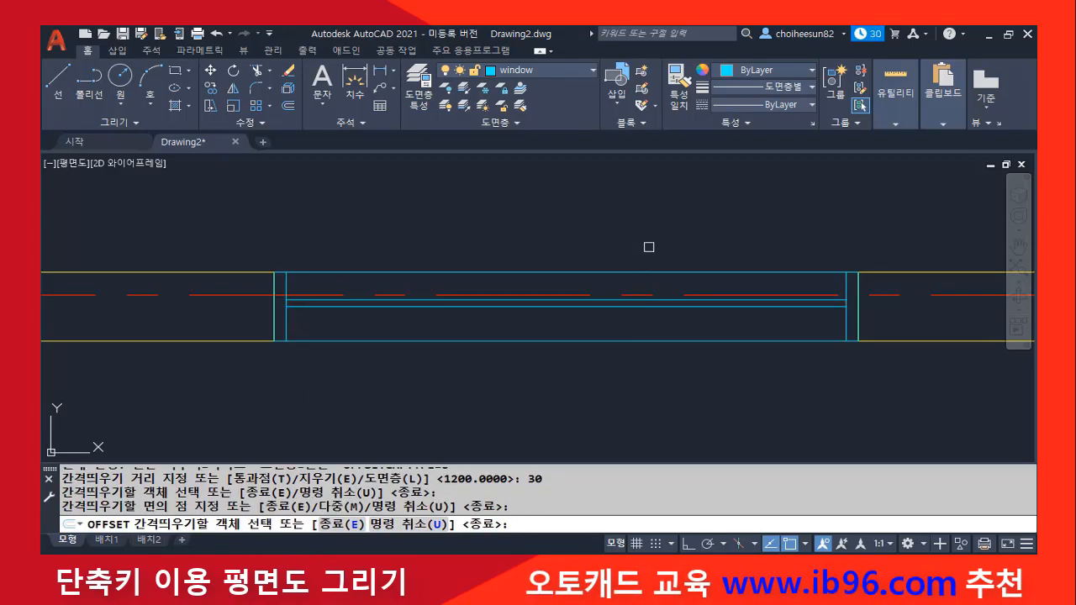
left_click(625, 306)
left_click(614, 331)
key("Return")
Draw a vertical line from the midpoint of the window's upper line down past its lower line
type("l")
key("Return")
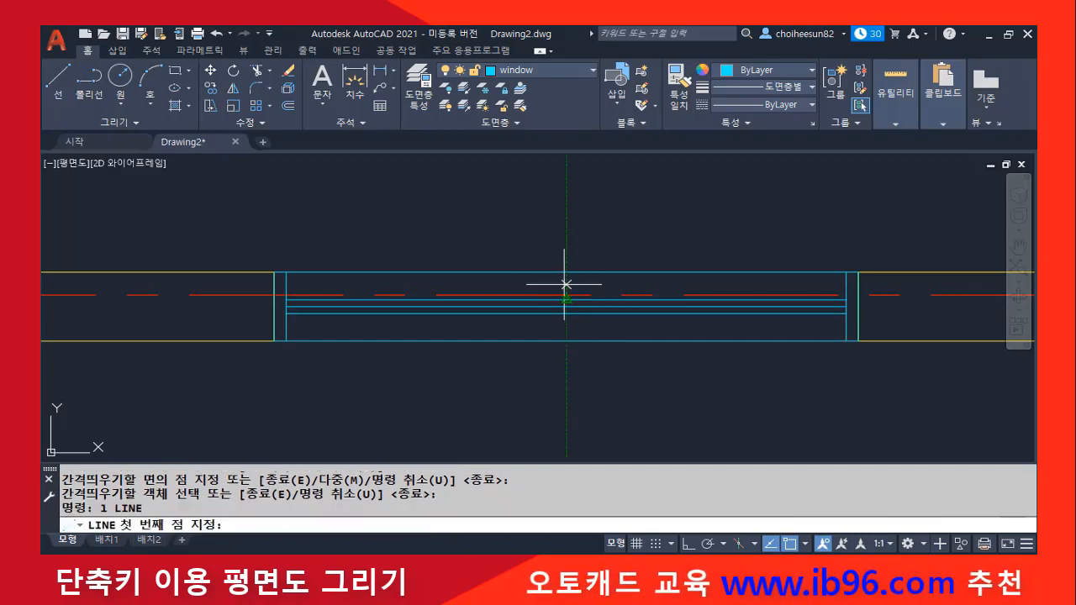
left_click(567, 271)
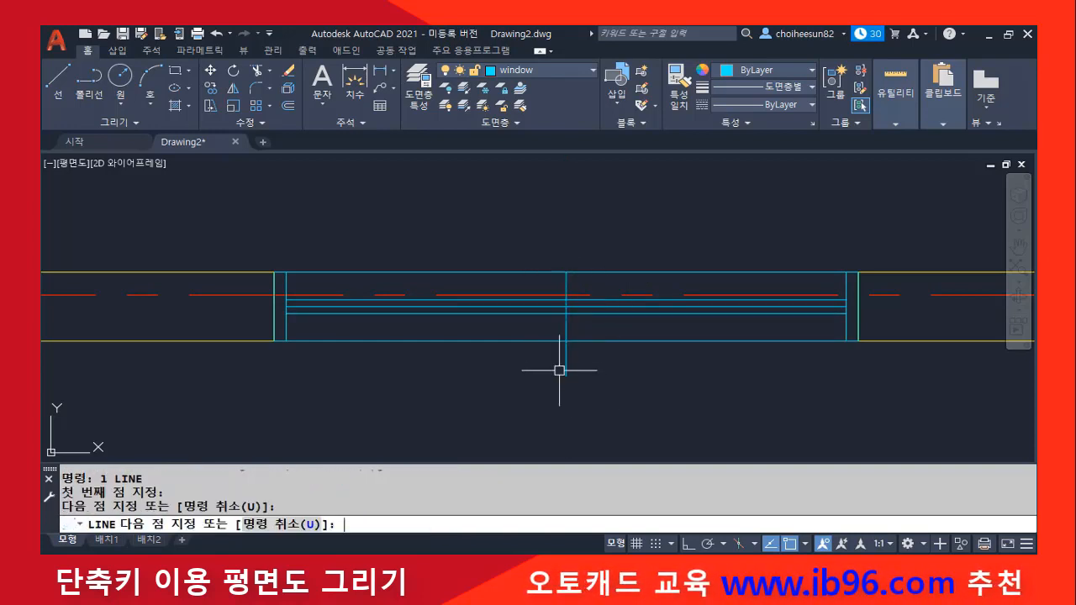
left_click(562, 376)
key("Return")
Move the window's vertical centre line straight up with Ortho on, so it extends beyond both the upper and lower lines
type("m")
key("Return")
left_click(581, 373)
left_click(513, 363)
key("Return")
left_click(656, 402)
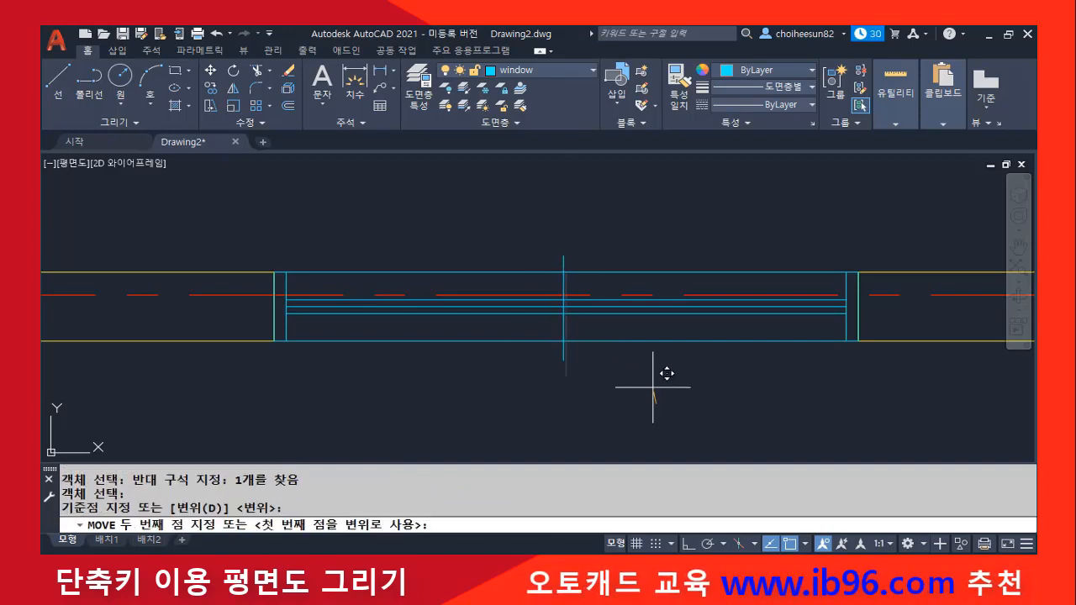
key("F8")
left_click(661, 393)
type("o")
key("Return")
type("30")
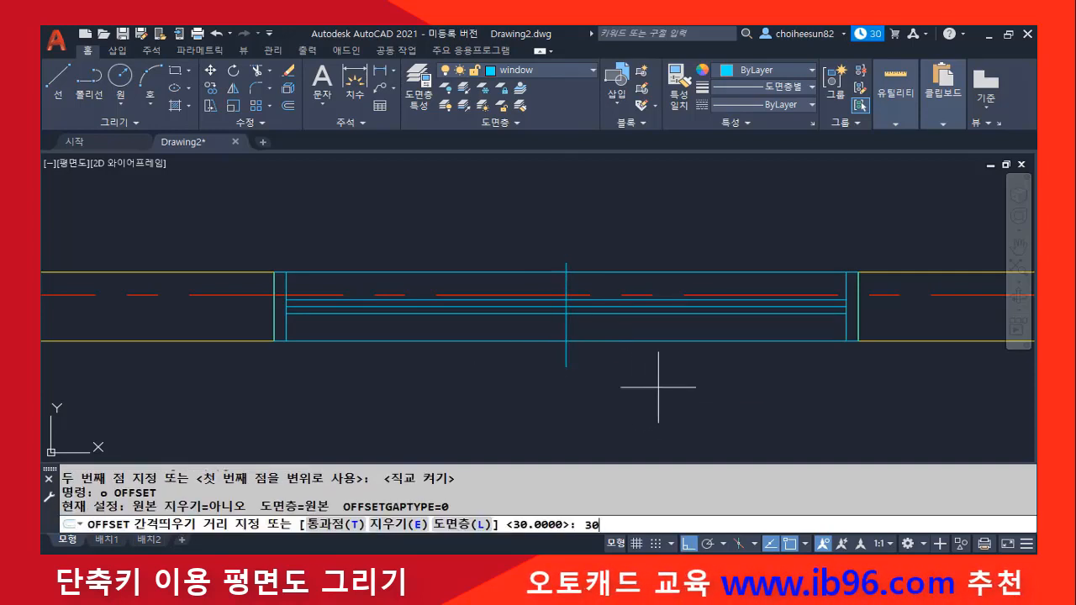
key("Return")
scroll(568, 323, "up", 4)
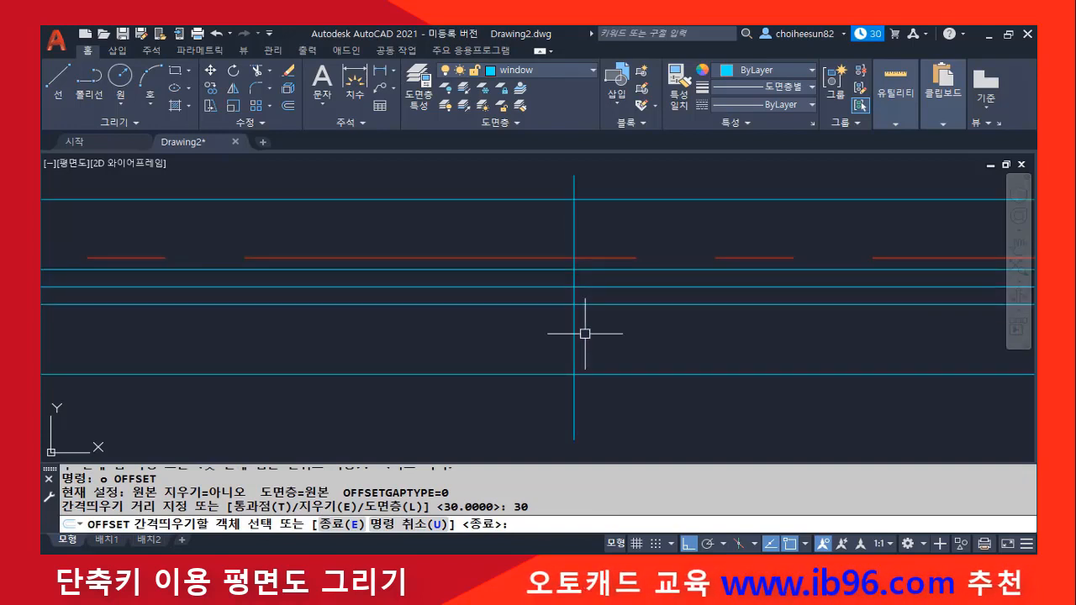
key("Escape")
Offset the window's vertical centre line by 15 to both sides
type("o")
key("Return")
type("15")
key("Return")
left_click(575, 329)
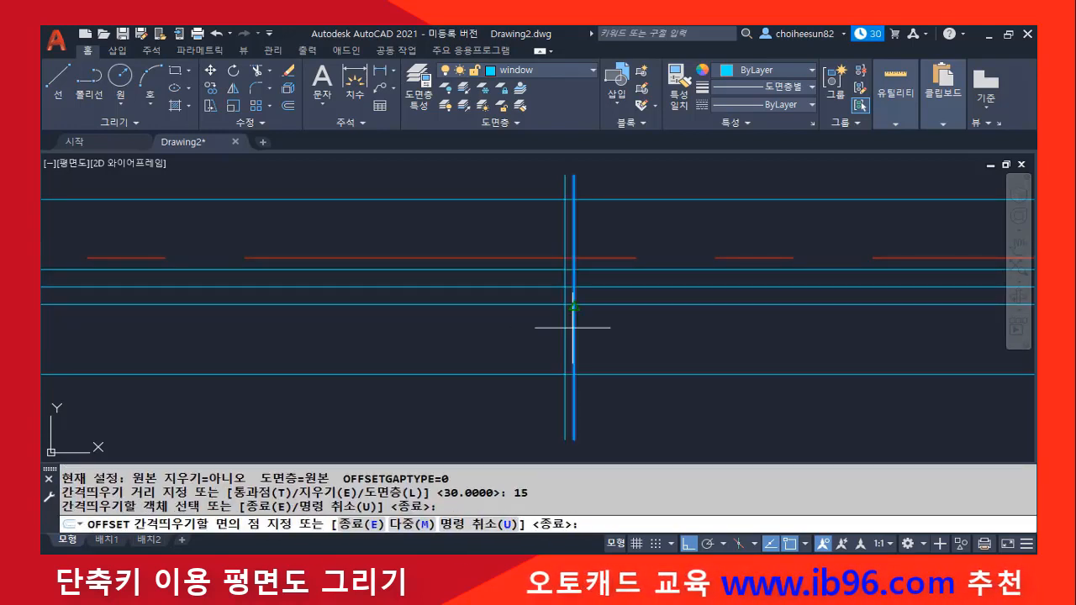
left_click(584, 329)
left_click(574, 330)
left_click(547, 322)
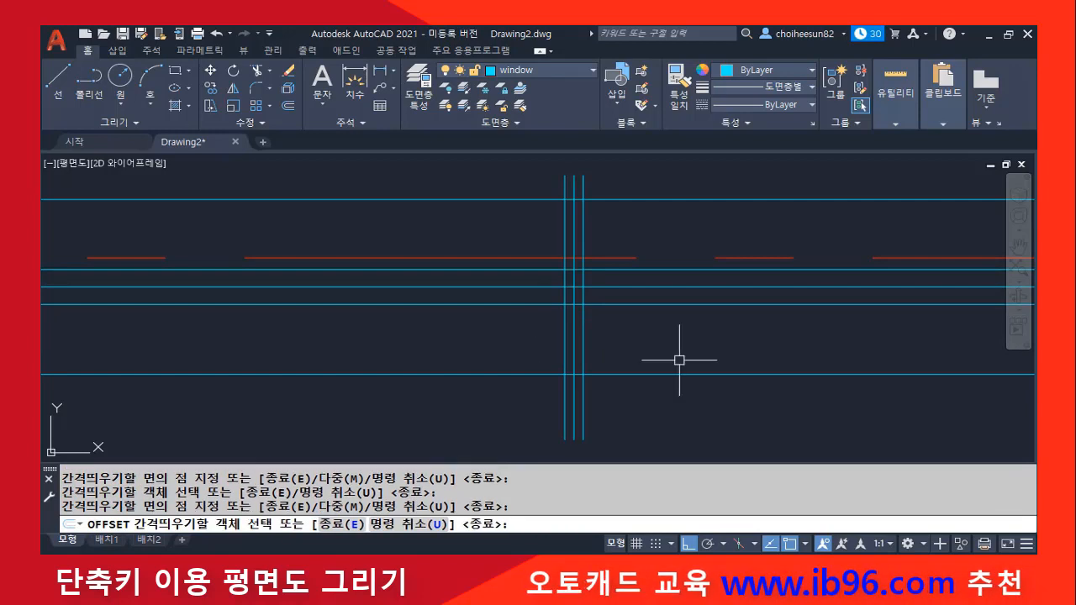
key("Escape")
Trim the window's offset lines into two staggered sashes, the left one higher and the right one lower, with a small overlap box between them
type("tr")
key("Return")
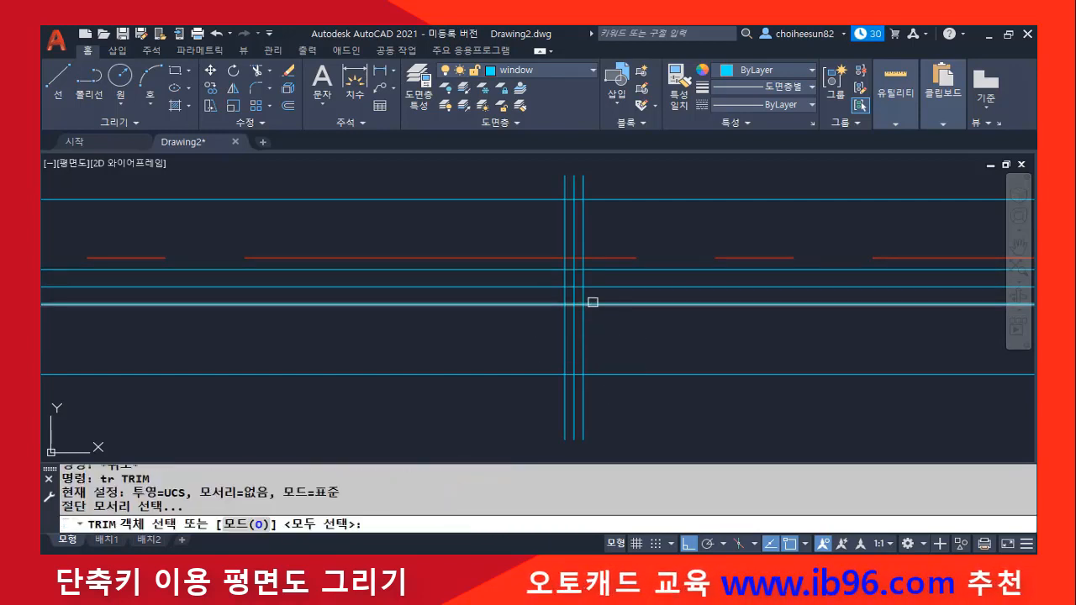
left_click(588, 305)
left_click(599, 270)
left_click(565, 278)
left_click(584, 275)
key("Return")
left_click(613, 269)
left_click(583, 241)
left_click(563, 241)
left_click(564, 317)
left_click(582, 327)
left_click(542, 304)
scroll(554, 303, "down", 2)
left_click(567, 304)
key("Return")
scroll(603, 342, "down", 2)
middle_click_drag(543, 392, 512, 384)
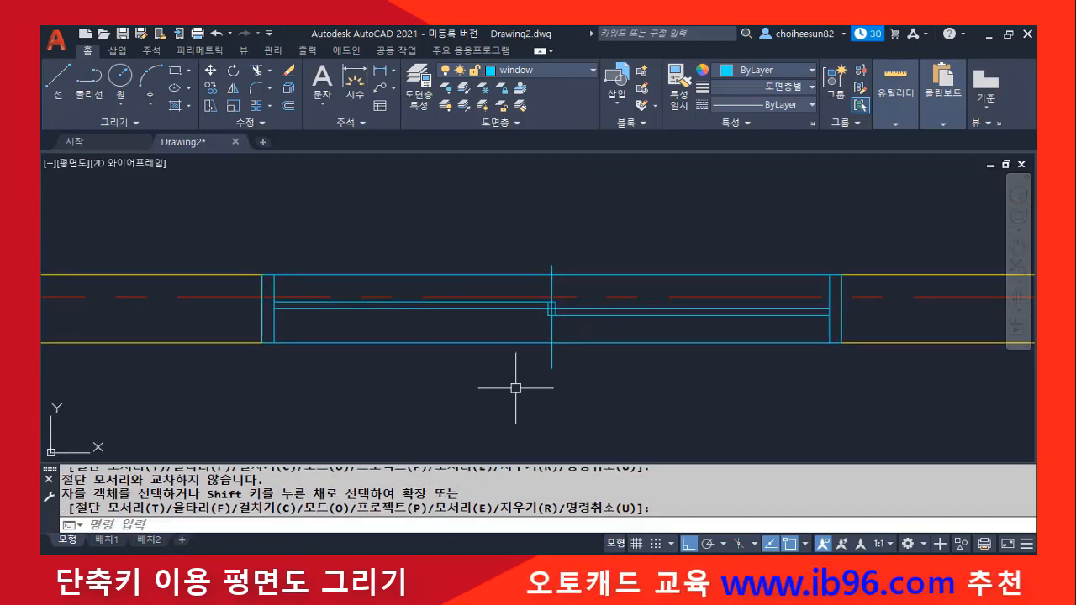
scroll(457, 308, "up", 2)
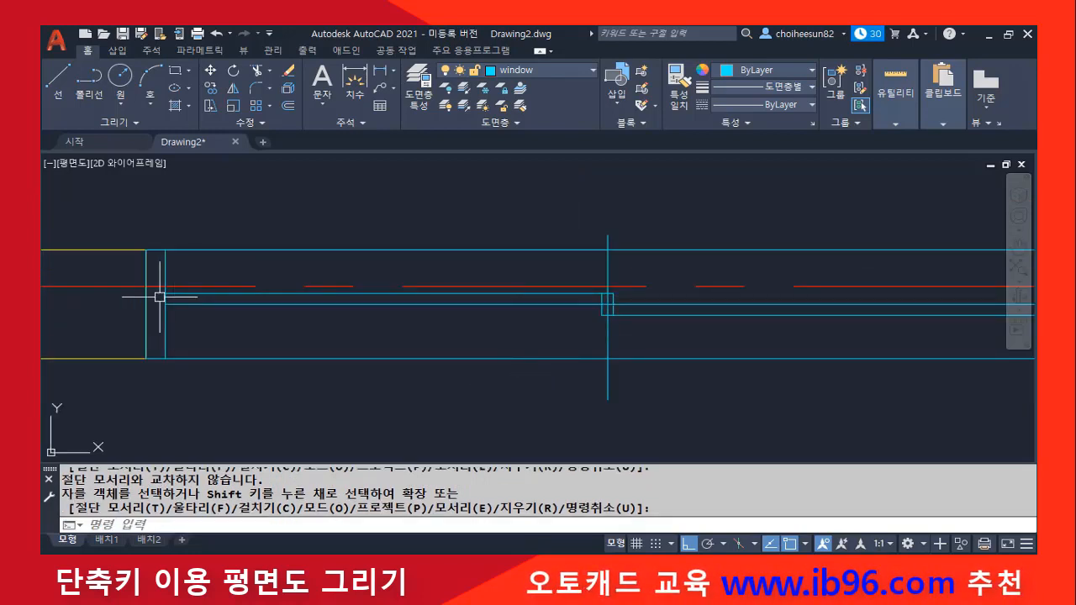
middle_click_drag(223, 320, 270, 335)
type("o")
key("Return")
type("30")
key("Return")
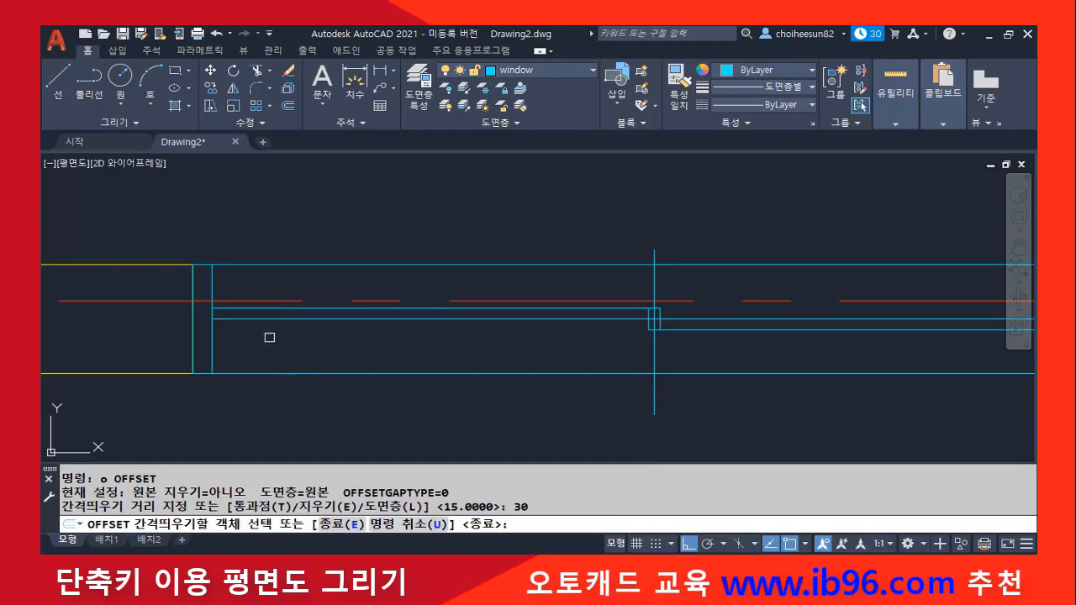
scroll(217, 338, "up", 4)
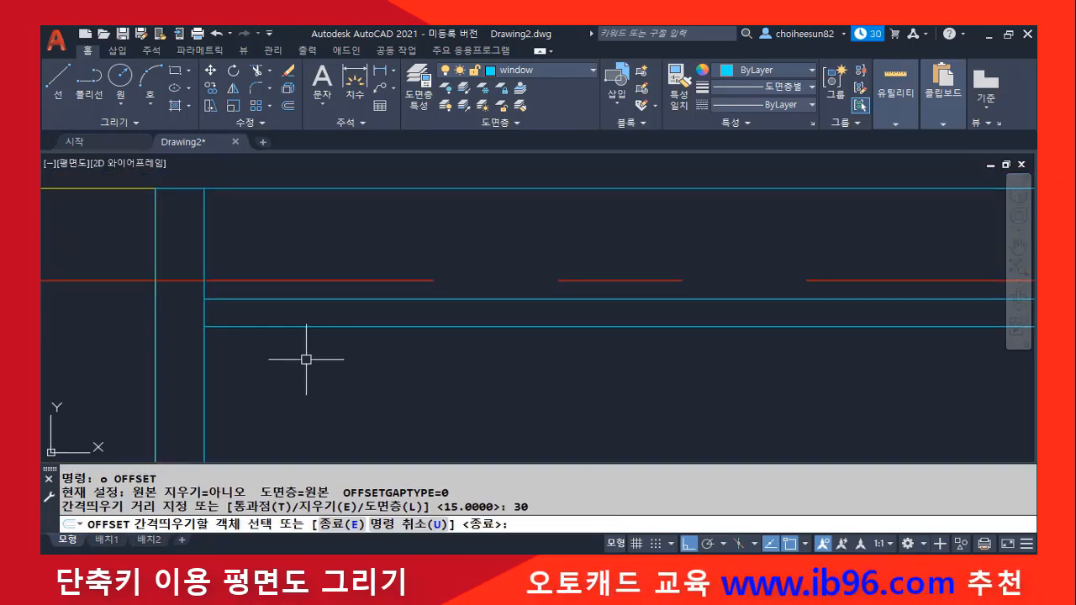
key("Escape")
Draw a short vertical line closing the left end of the left sash, between its lower and upper lines
type("l")
key("Return")
left_click(251, 335)
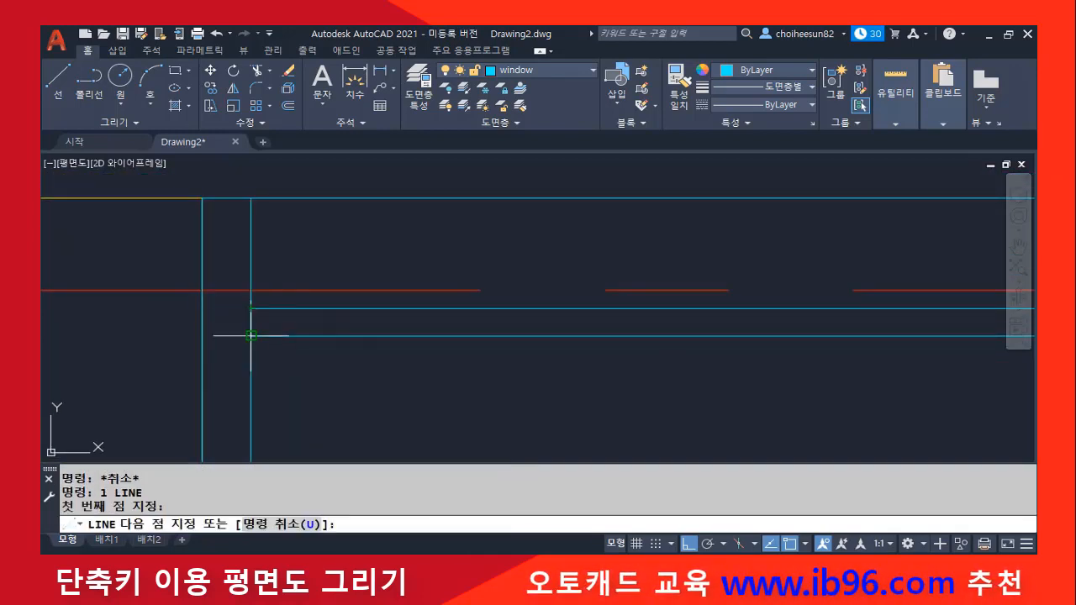
left_click(252, 308)
key("Return")
Move the left sash's short end line 30 to the right, inward from the window frame
type("m")
key("Return")
left_click(251, 320)
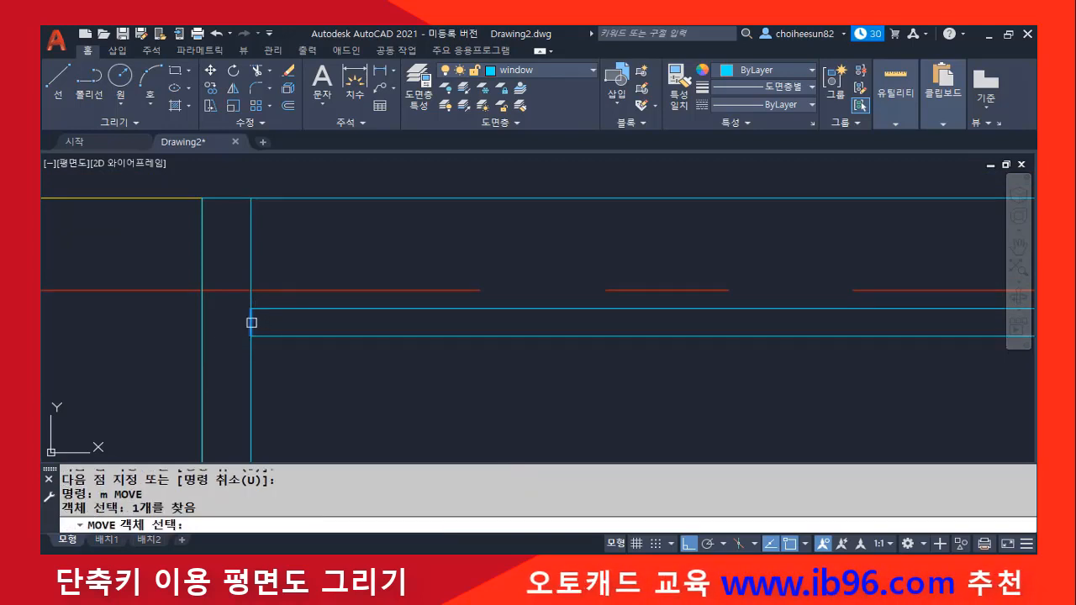
key("Return")
left_click(282, 371)
type("30")
key("Return")
Draw a short vertical line closing the right end of the right sash, between its upper and lower lines
scroll(548, 324, "down", 4)
scroll(822, 353, "up", 2)
middle_click_drag(821, 353, 588, 356)
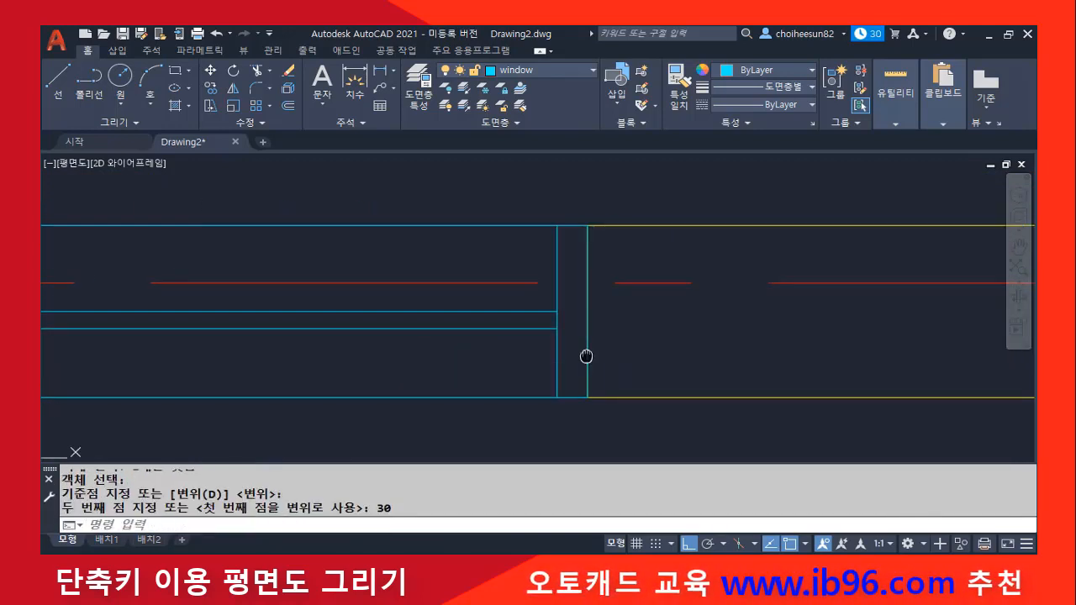
type("l")
key("Return")
left_click(556, 312)
left_click(556, 328)
key("Return")
Move the right sash's short end line 30 to the left, inward from the window frame
type("m")
key("Return")
left_click(557, 318)
key("Return")
left_click(556, 328)
key("Return")
Draw the left sash's glass line from its end line's midpoint to the near side of the overlap box, enabling the Perpendicular object snap
scroll(460, 366, "down", 2)
middle_click_drag(464, 369, 648, 374)
scroll(258, 365, "up", 1)
middle_click_drag(257, 366, 462, 373)
type("l")
key("Return")
scroll(296, 347, "up", 2)
left_click(296, 345)
middle_click_drag(699, 347, 341, 319)
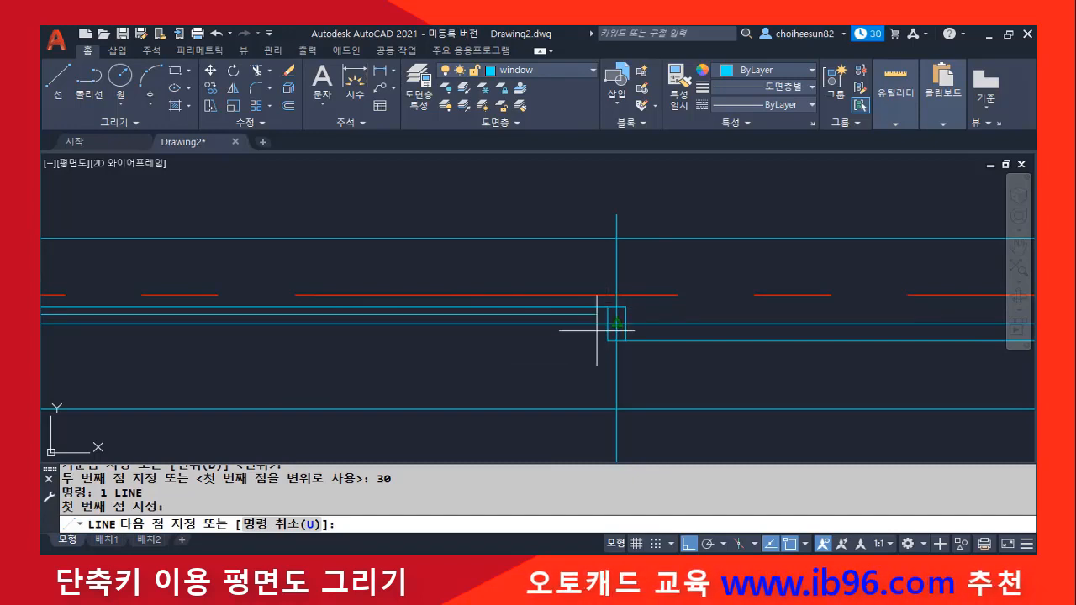
right_click(789, 547)
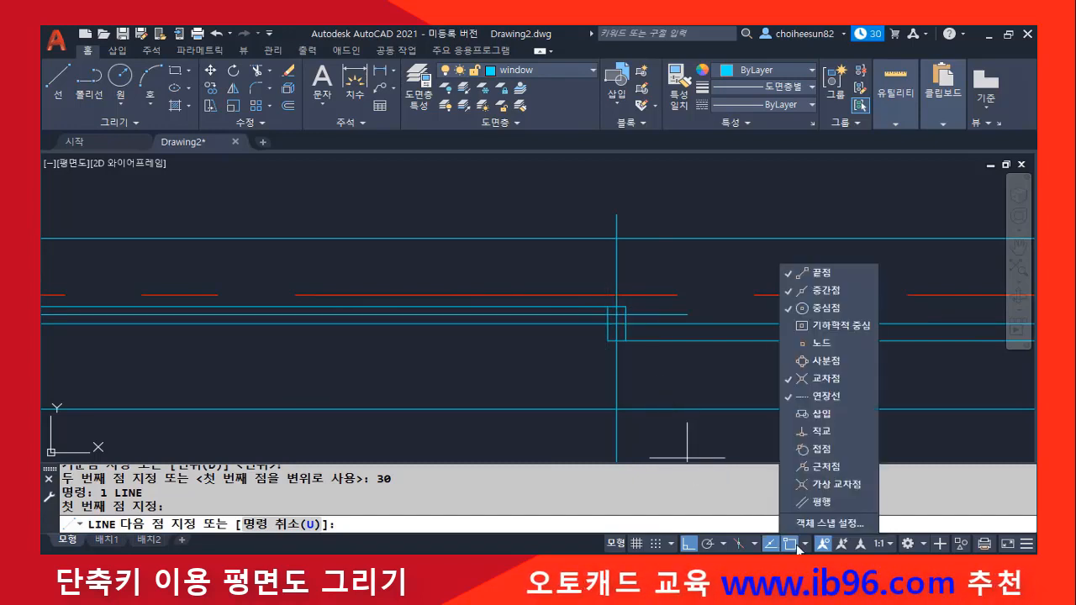
left_click(820, 431)
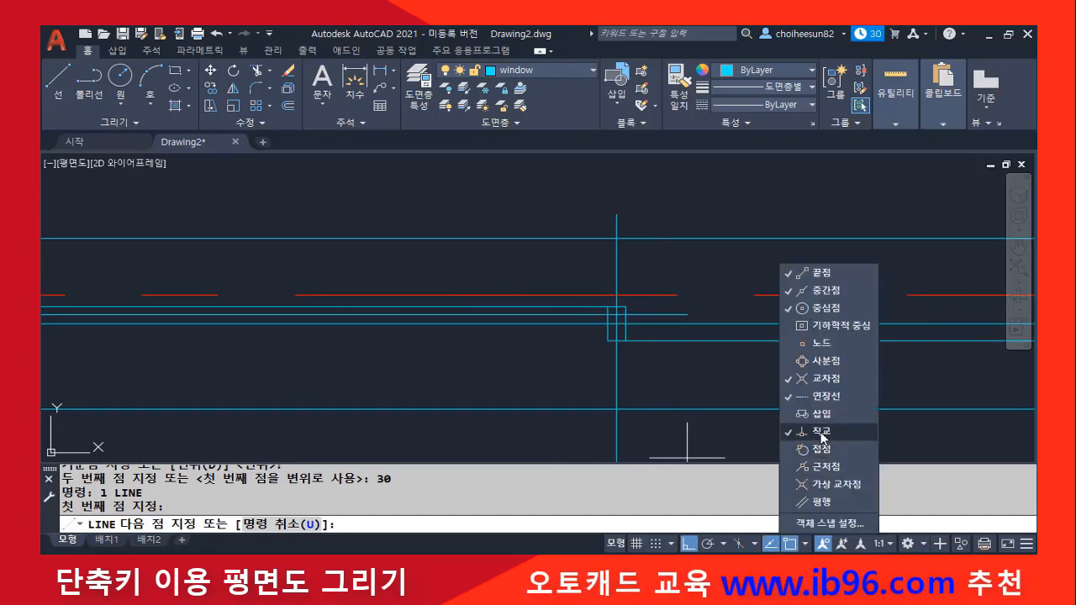
left_click(566, 368)
left_click(626, 315)
key("Return")
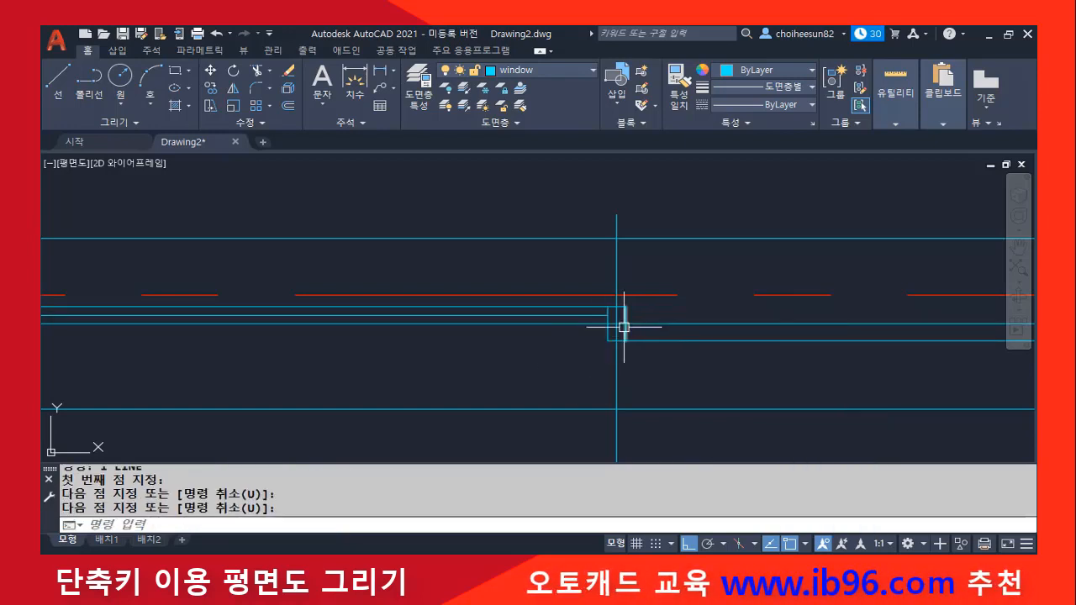
Draw the right sash's glass line from its end line's midpoint perpendicular to the near side of the overlap box
key("space")
scroll(689, 357, "down", 2)
middle_click_drag(695, 368, 370, 356)
middle_click_drag(671, 356, 586, 356)
scroll(675, 343, "up", 4)
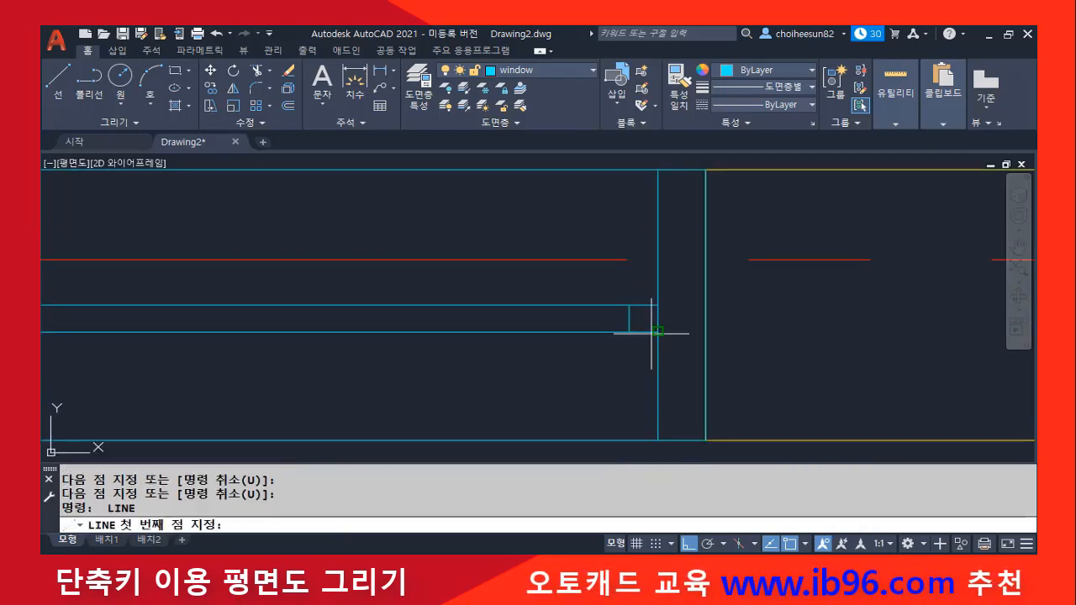
left_click(631, 312)
scroll(505, 319, "down", 2)
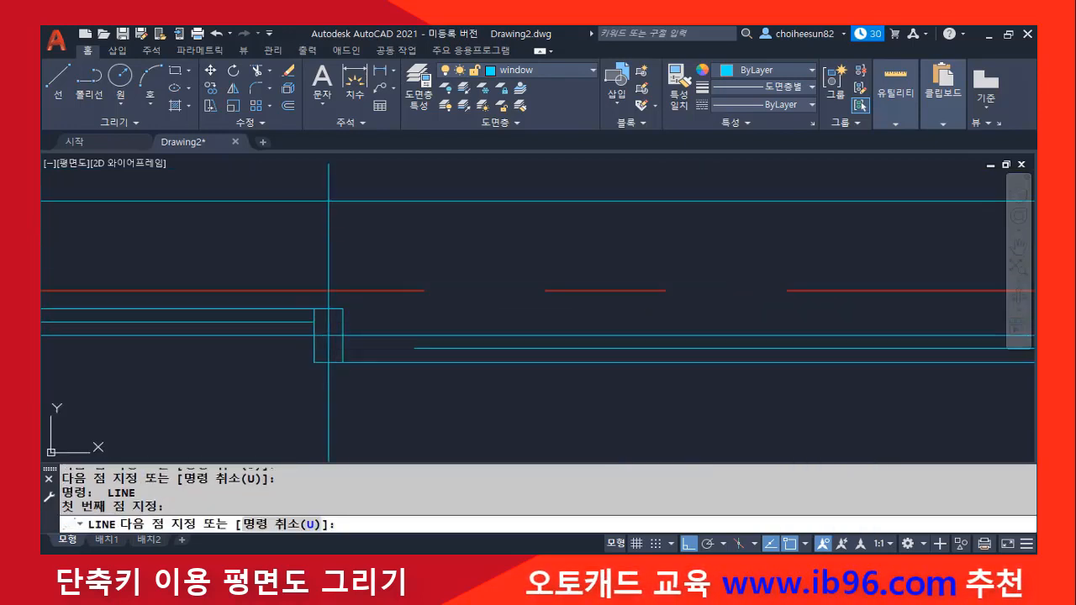
left_click(342, 348)
scroll(523, 363, "down", 4)
key("Return")
scroll(625, 391, "down", 3)
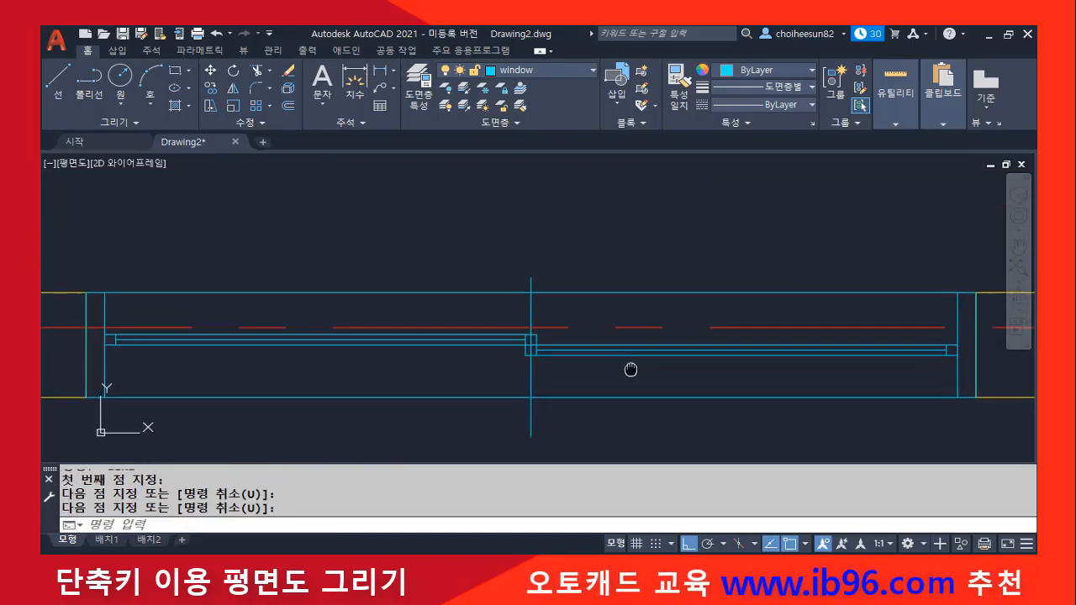
Copy both sashes with their overlap box straight down within the window frame to make a second pair of panes
type("co")
key("Return")
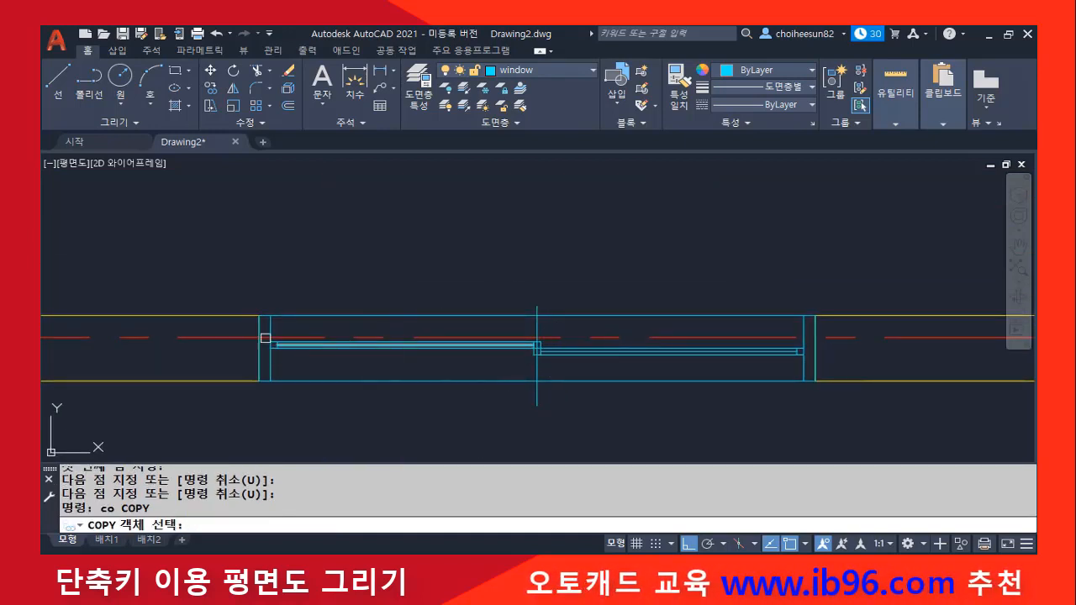
left_click(244, 330)
left_click(832, 353)
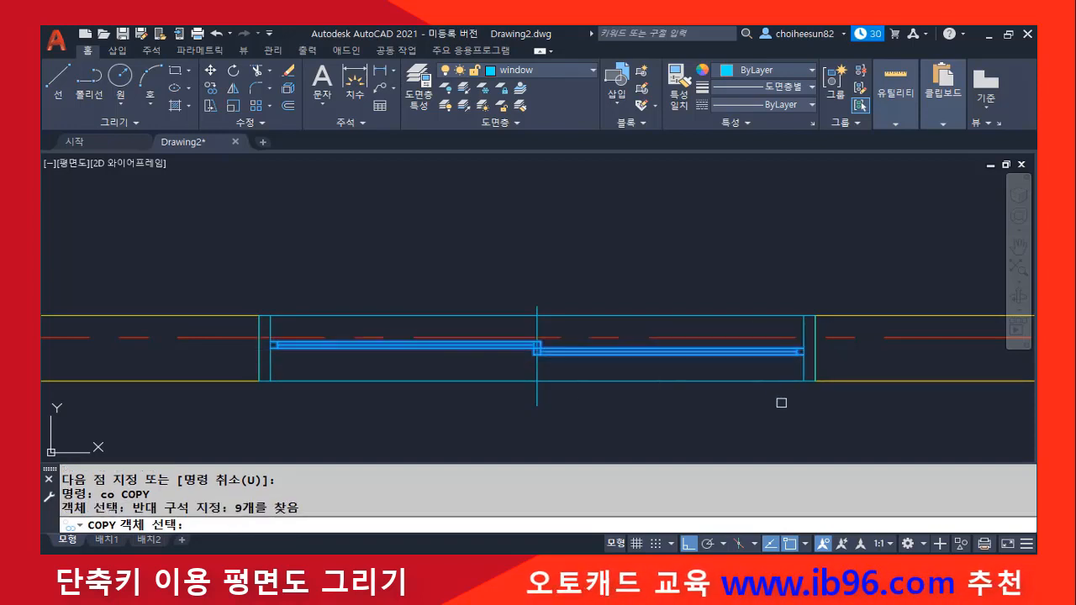
key("Return")
left_click(650, 247)
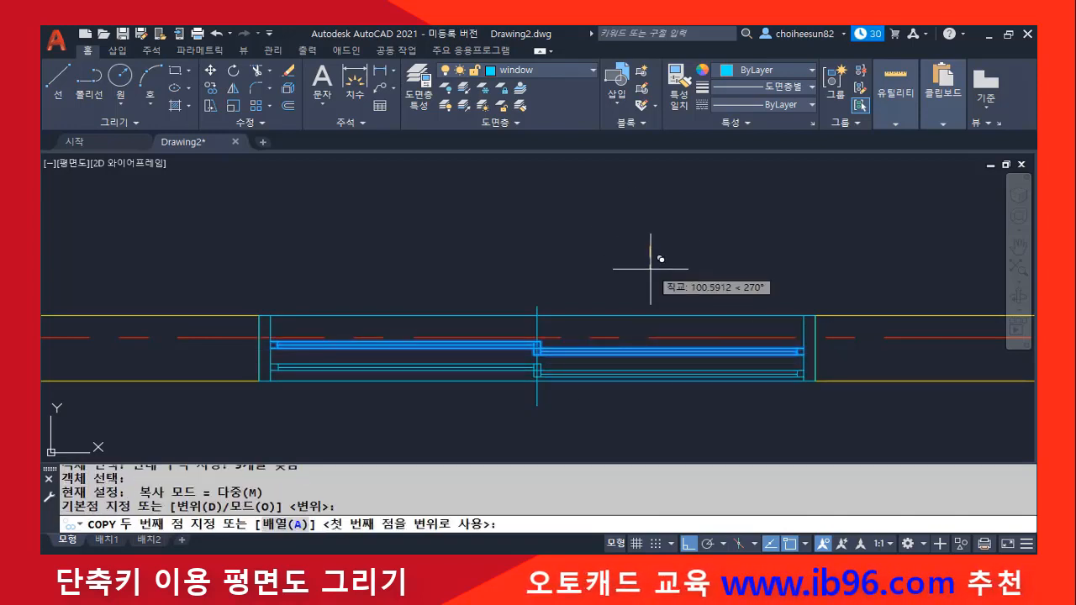
left_click(654, 264)
key("Return")
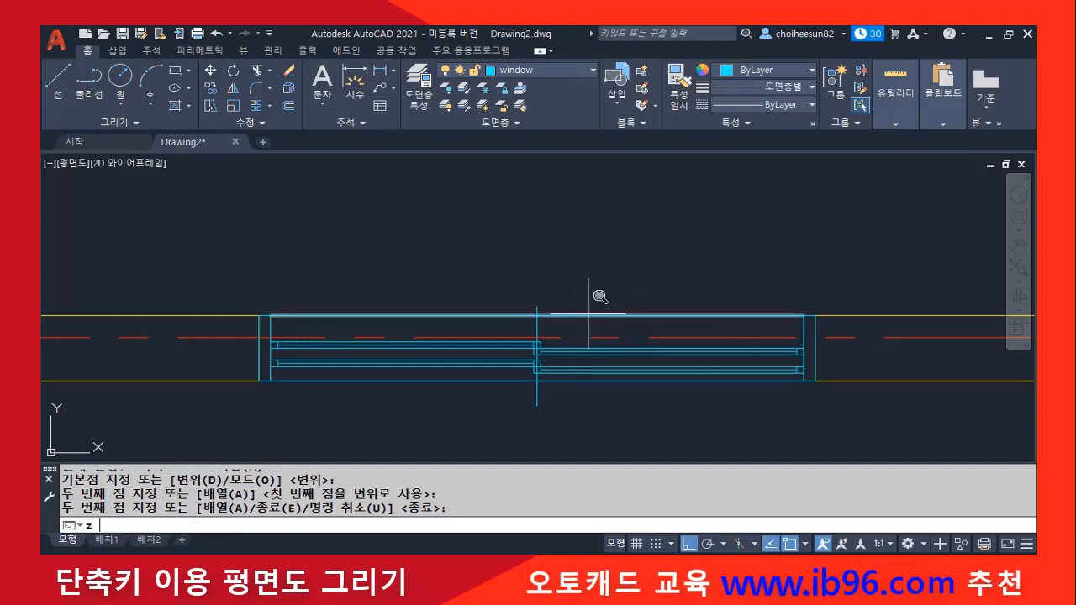
Zoom to the drawing's extents to view the whole floor plan
type("z")
key("Return")
type("e")
key("Return")
key("Return")
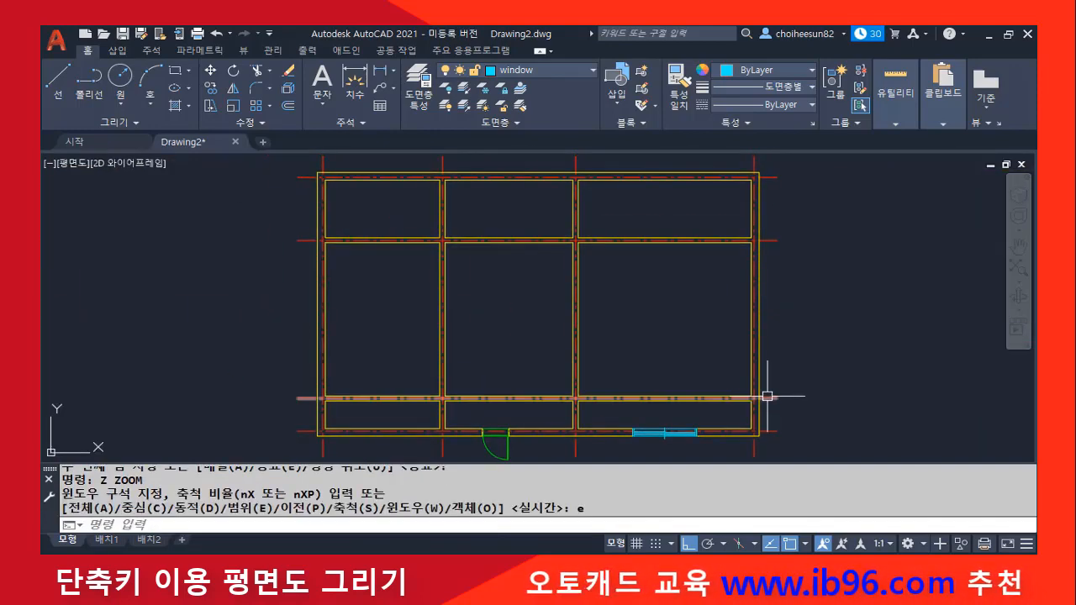